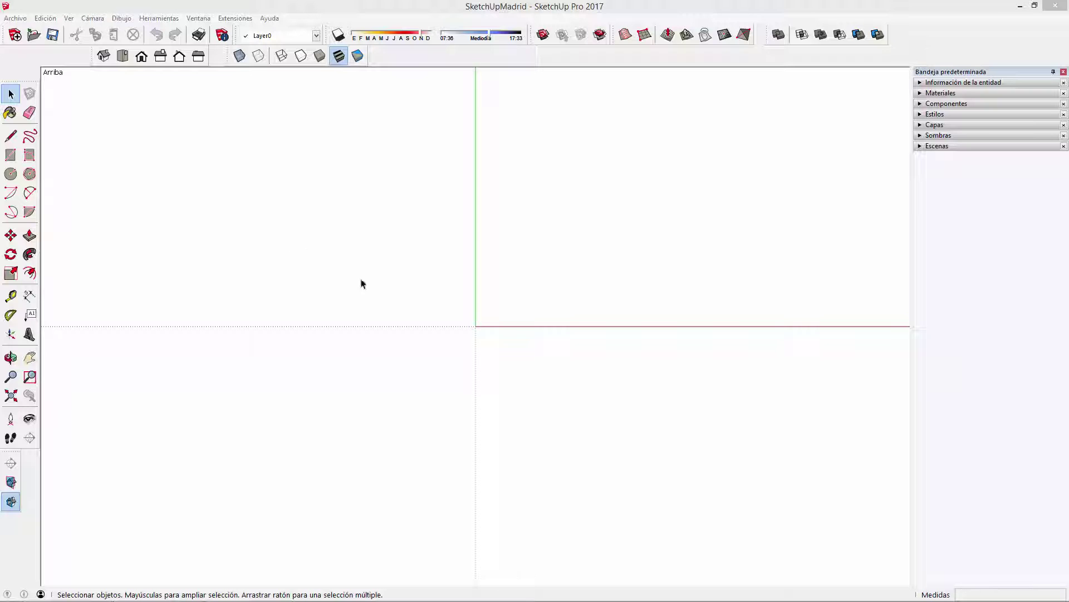
- Detach the Vistas and Estilos toolbars, place them side by side over the drawing area, and set the textured face style
{"action": "left_click_drag", "start_coordinate": [96, 56], "coordinate": [156, 110]}
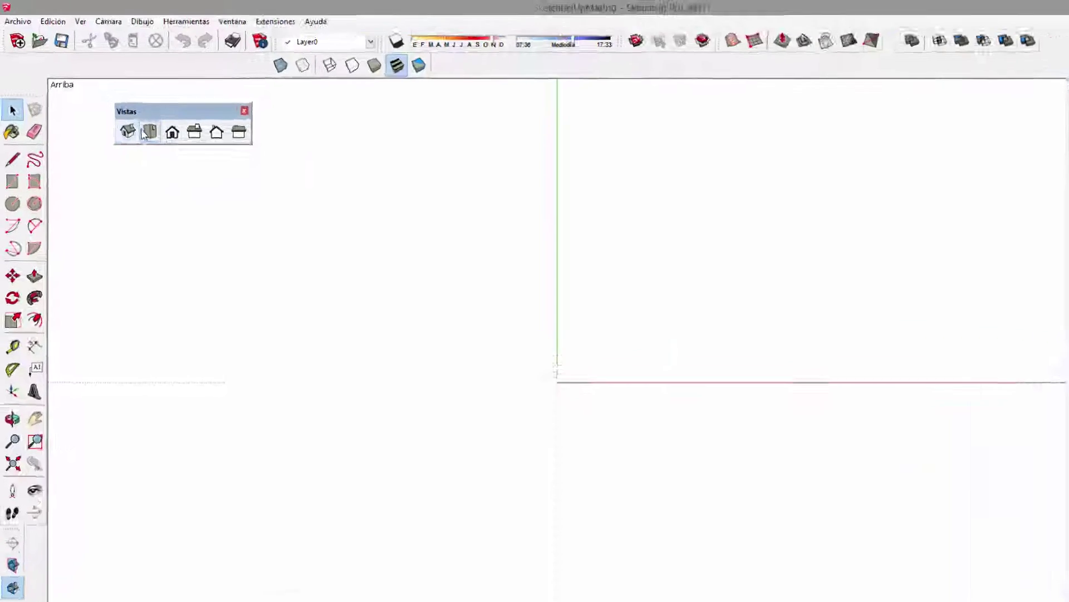
{"action": "left_click_drag", "start_coordinate": [421, 100], "coordinate": [568, 169]}
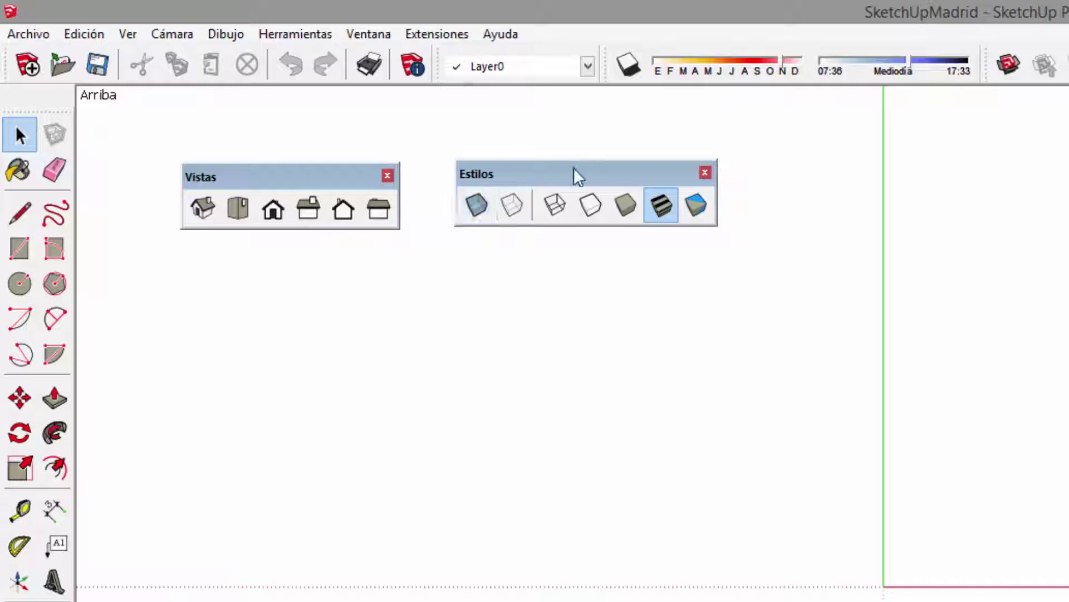
{"action": "left_click_drag", "start_coordinate": [578, 176], "coordinate": [587, 167]}
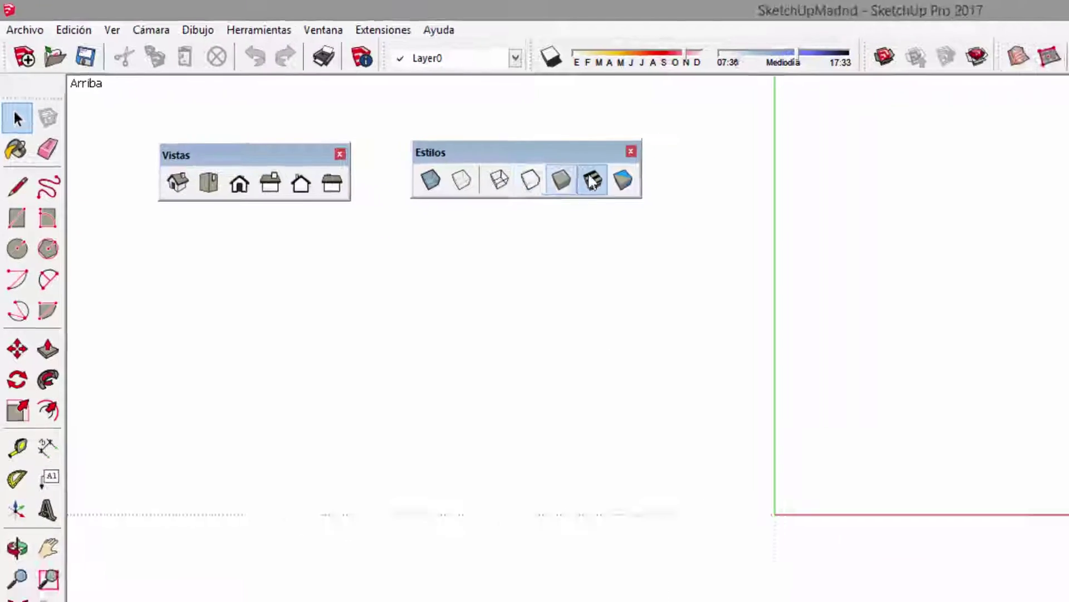
{"action": "left_click", "coordinate": [592, 179]}
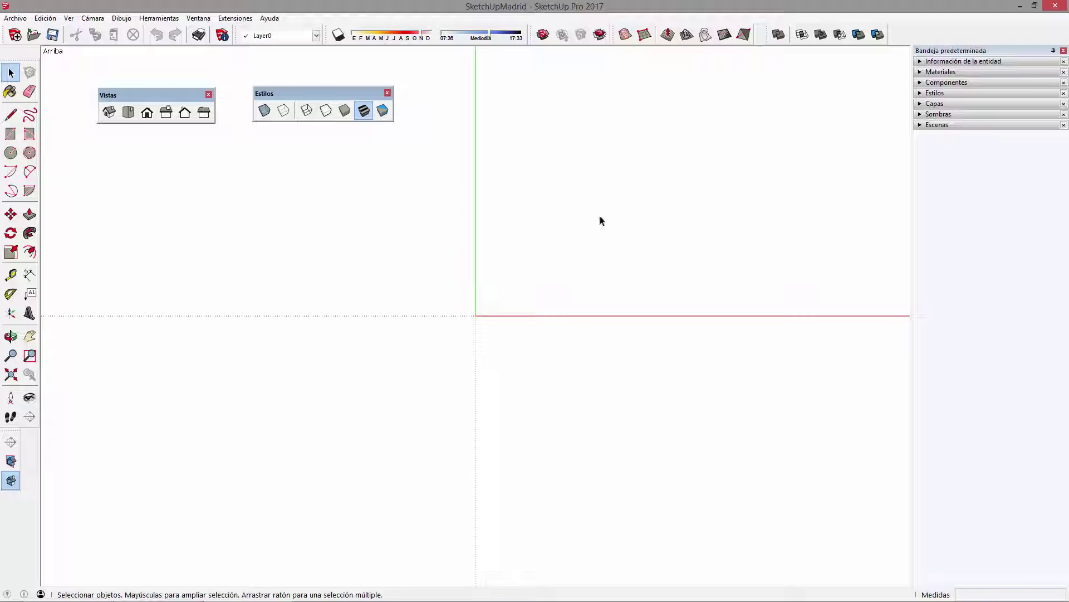
- Review the selection, editing and mixing options for styles, and check the camera's projection modes
{"action": "left_click", "coordinate": [921, 93]}
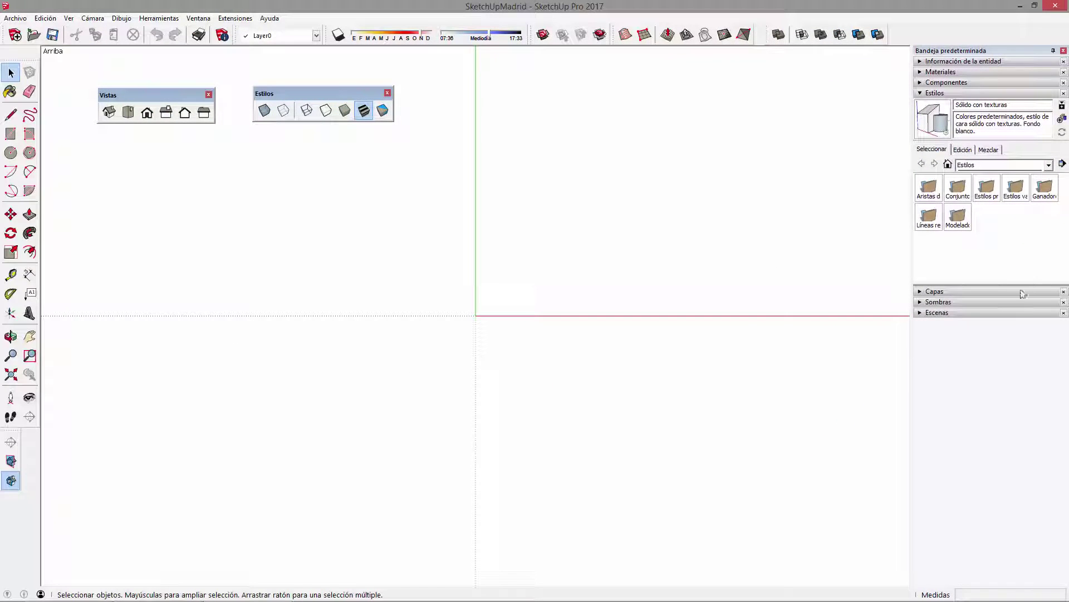
{"action": "left_click", "coordinate": [964, 150]}
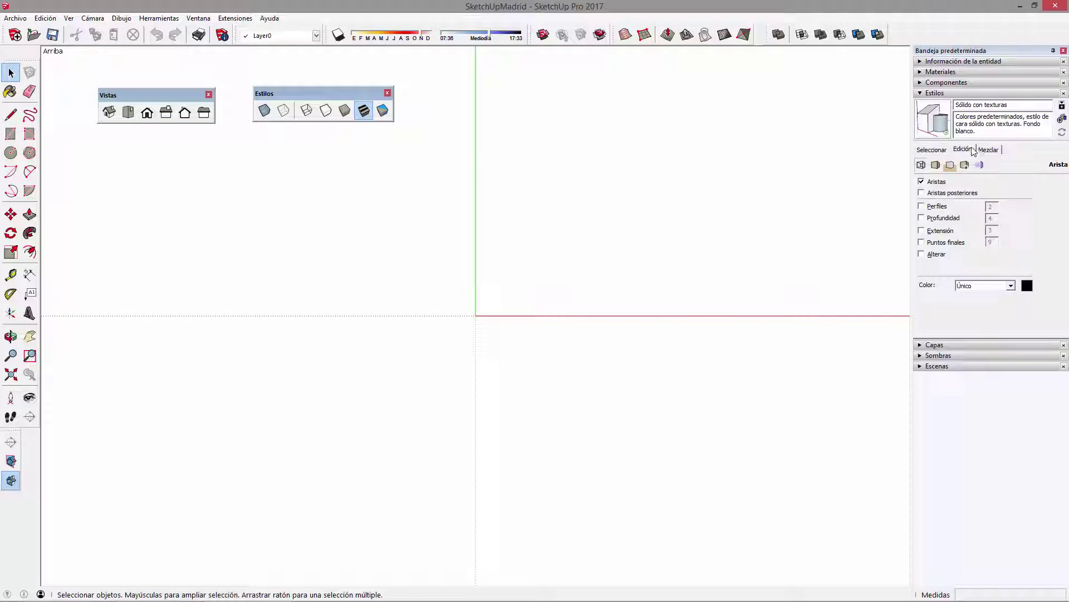
{"action": "left_click", "coordinate": [987, 149]}
{"action": "left_click", "coordinate": [941, 150]}
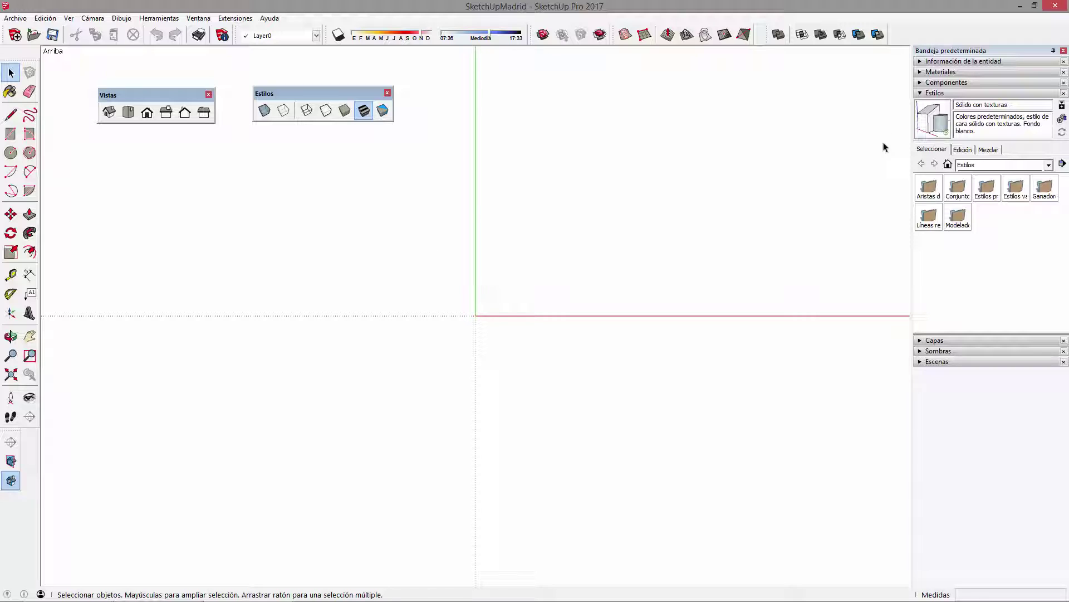
{"action": "left_click", "coordinate": [921, 95]}
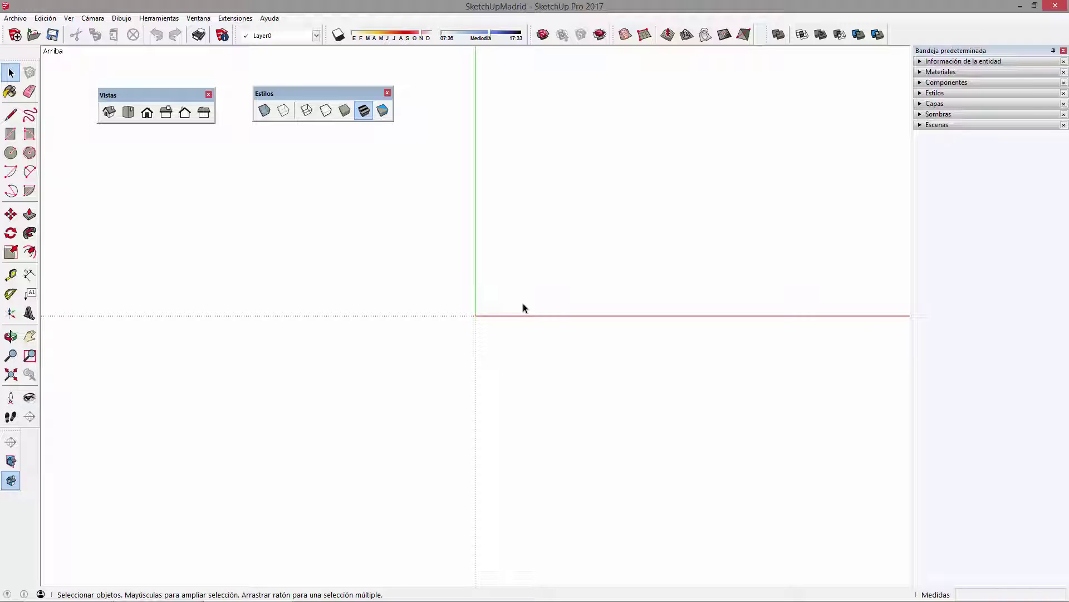
{"action": "left_click", "coordinate": [93, 19]}
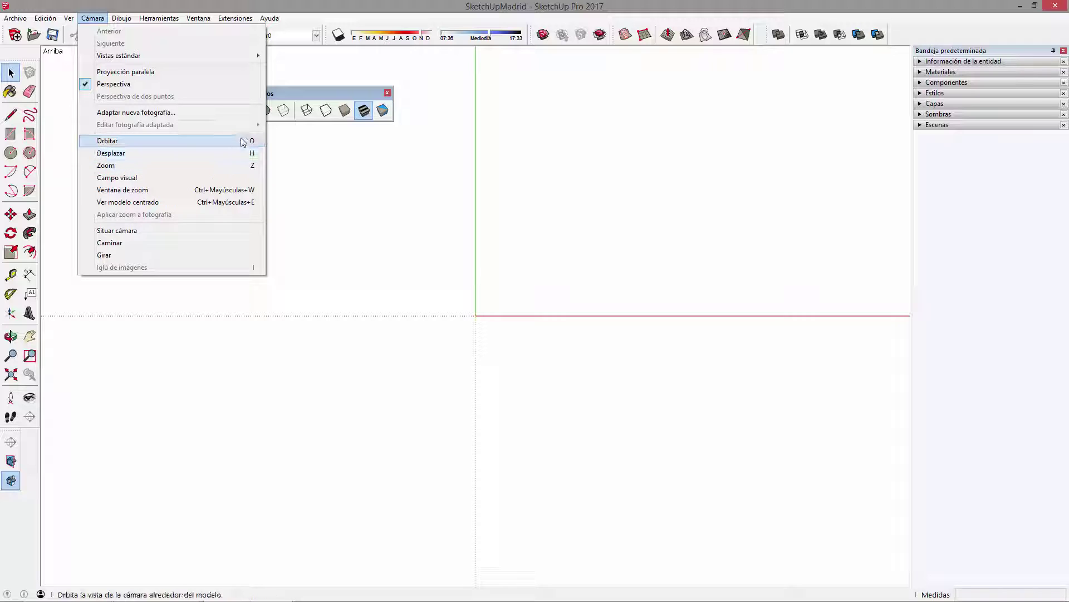
{"action": "left_click", "coordinate": [372, 167]}
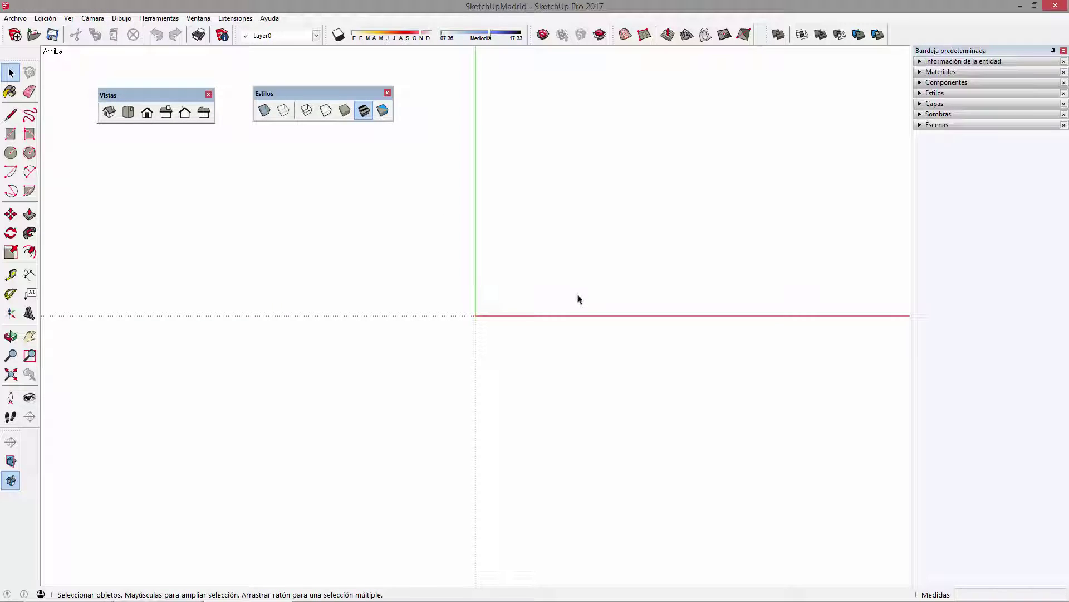
- Draw a 10 by 10 m square on the ground plane with its first corner at the origin
{"action": "middle_click_drag", "start_coordinate": [572, 303], "coordinate": [379, 198]}
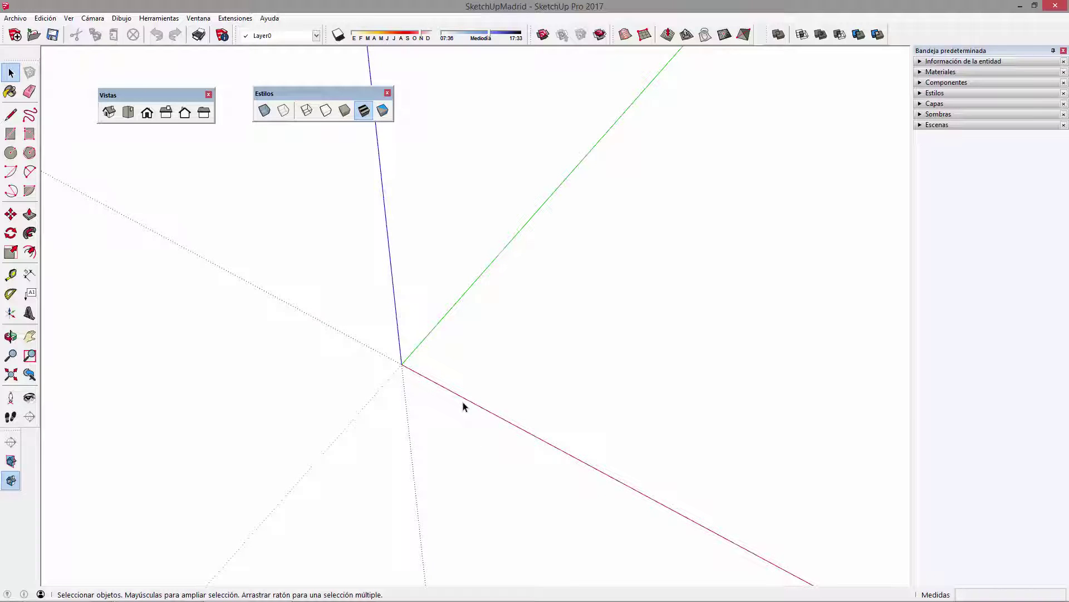
{"action": "middle_click_drag", "start_coordinate": [463, 406], "coordinate": [412, 349]}
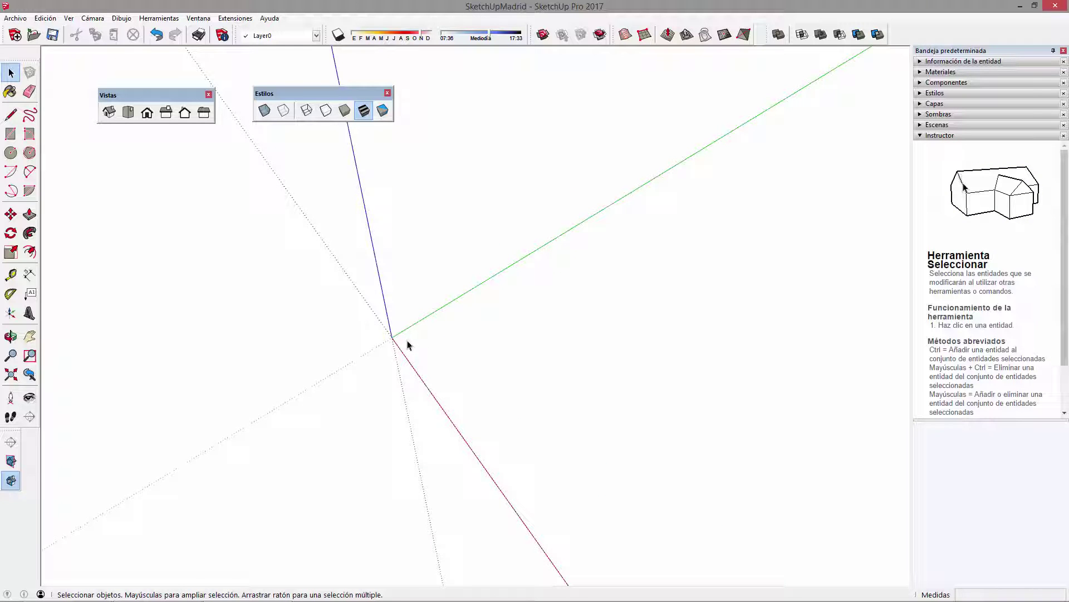
{"action": "left_click", "coordinate": [11, 134]}
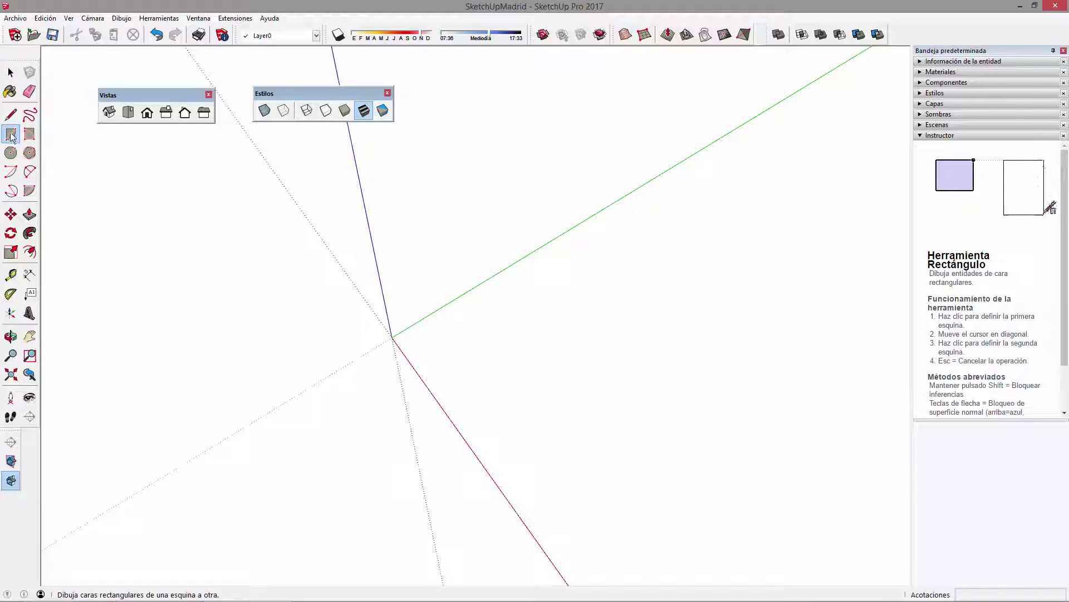
{"action": "left_click", "coordinate": [392, 338]}
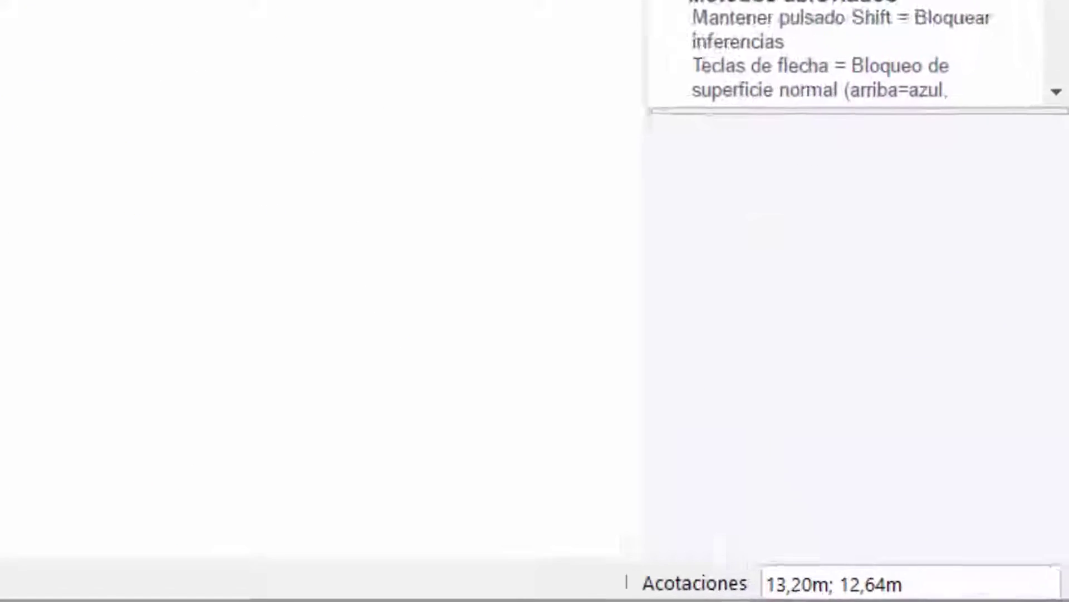
{"action": "type", "text": "10;10"}
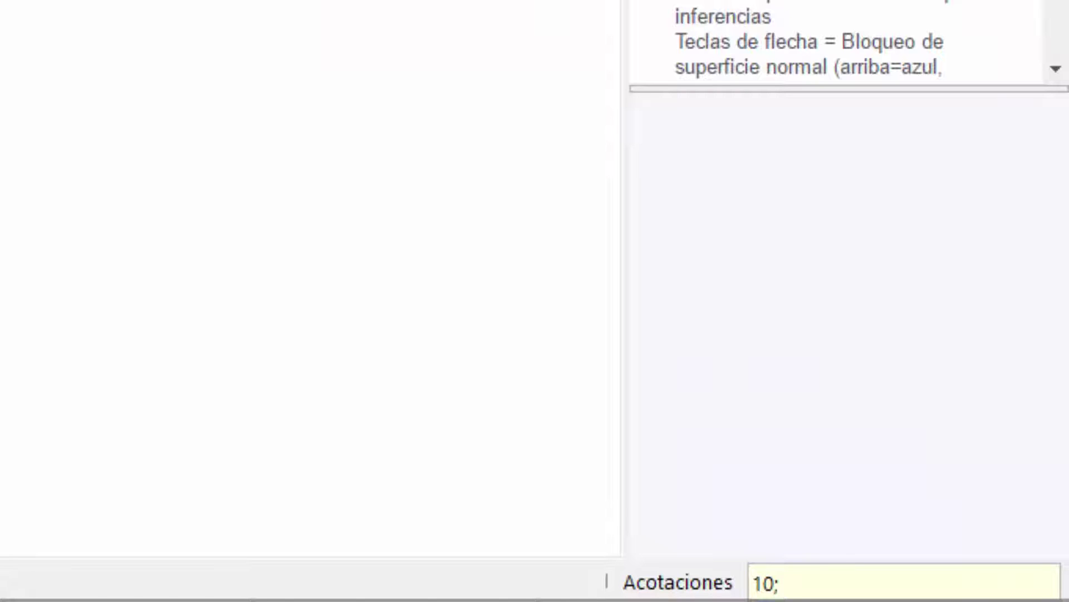
{"action": "key", "text": "Return"}
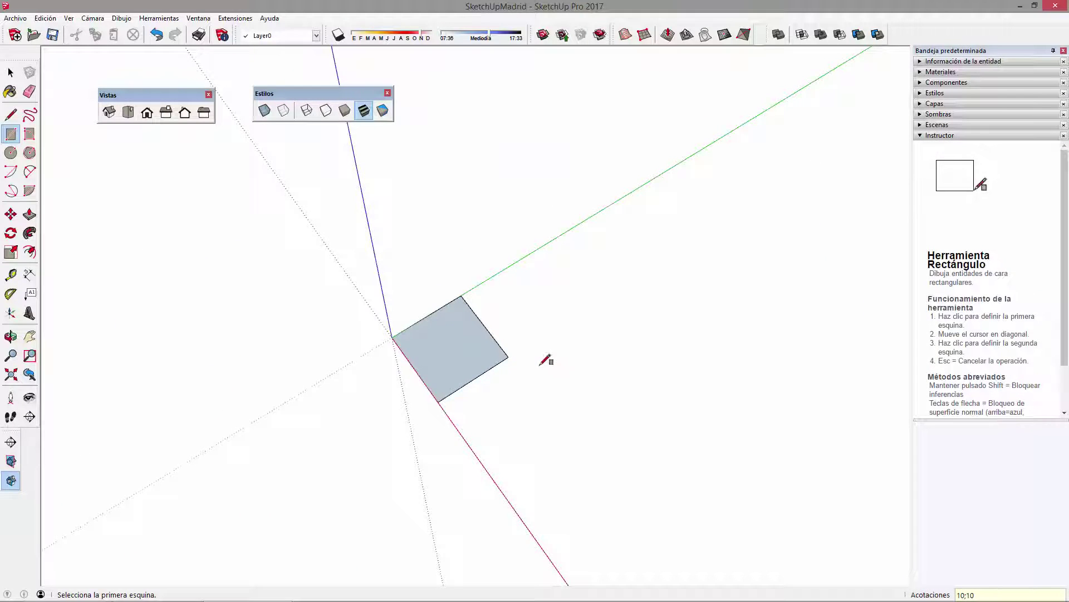
- Dimension two adjacent sides of the square that lie away from the axes
{"action": "middle_click_drag", "start_coordinate": [435, 390], "coordinate": [425, 305]}
{"action": "scroll", "coordinate": [440, 334], "scroll_direction": "up", "scroll_amount": 4}
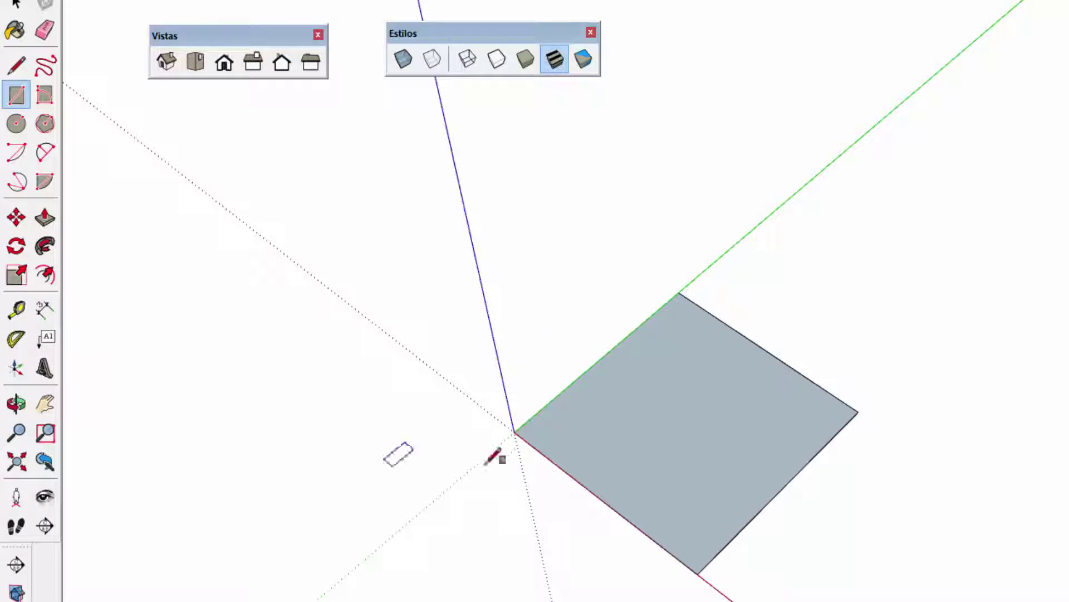
{"action": "left_click", "coordinate": [42, 319]}
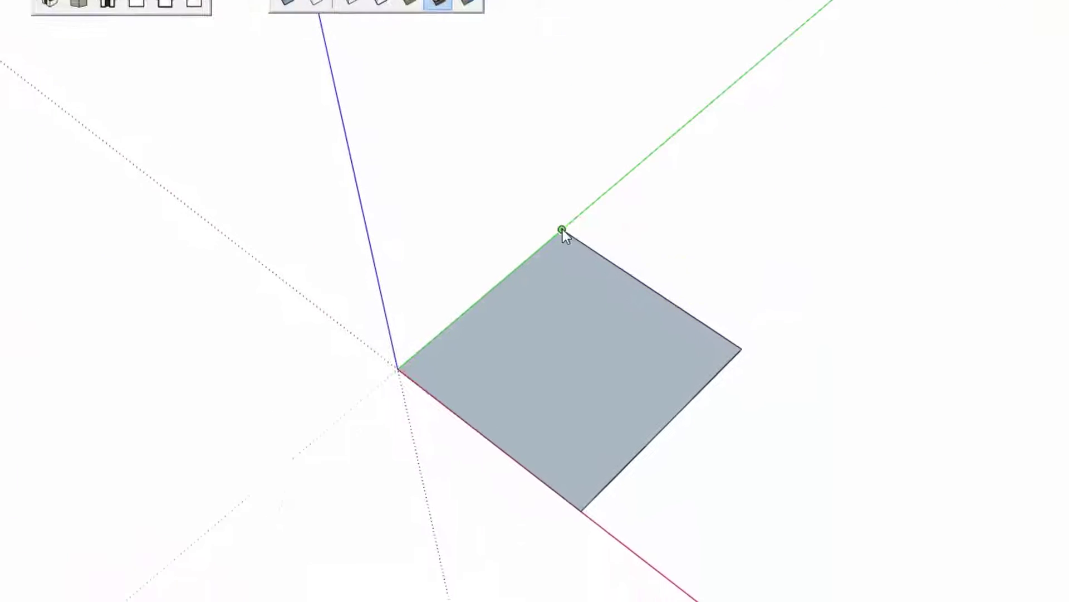
{"action": "left_click", "coordinate": [680, 293]}
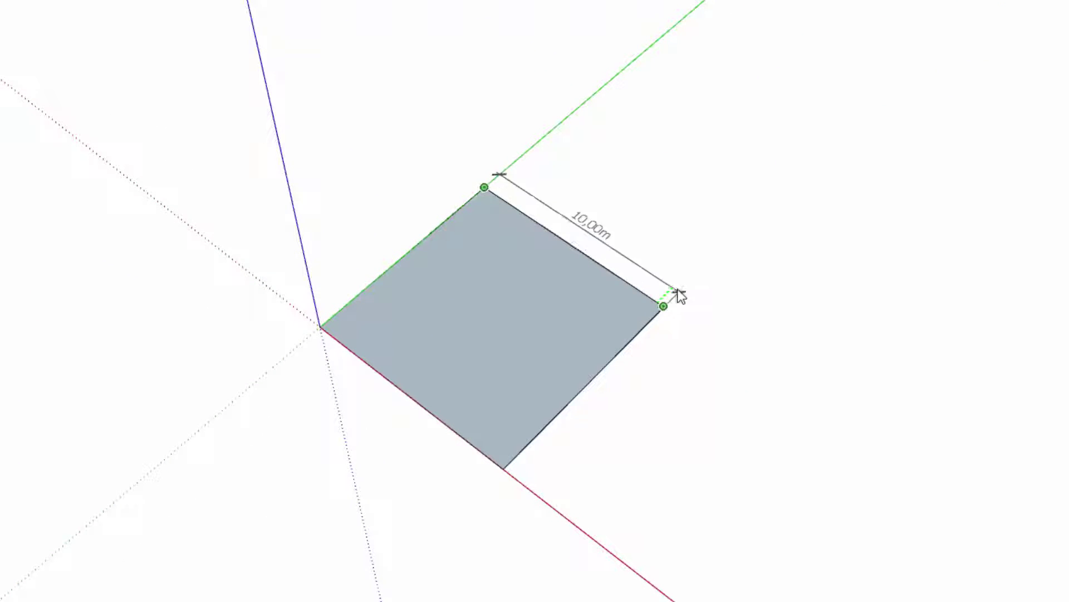
{"action": "left_click", "coordinate": [696, 271]}
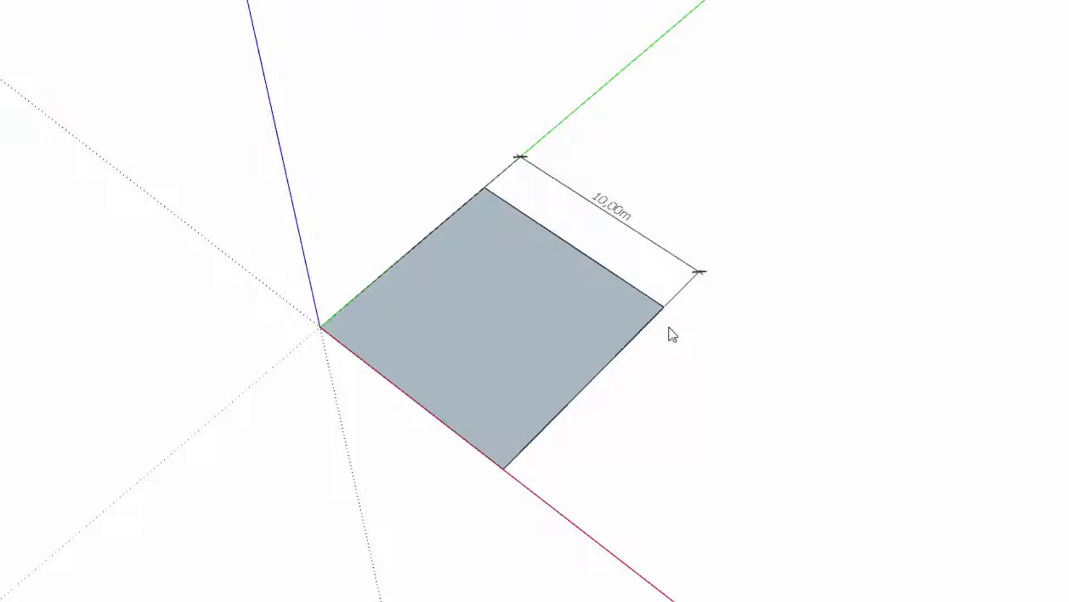
{"action": "left_click", "coordinate": [663, 306]}
{"action": "left_click", "coordinate": [504, 468]}
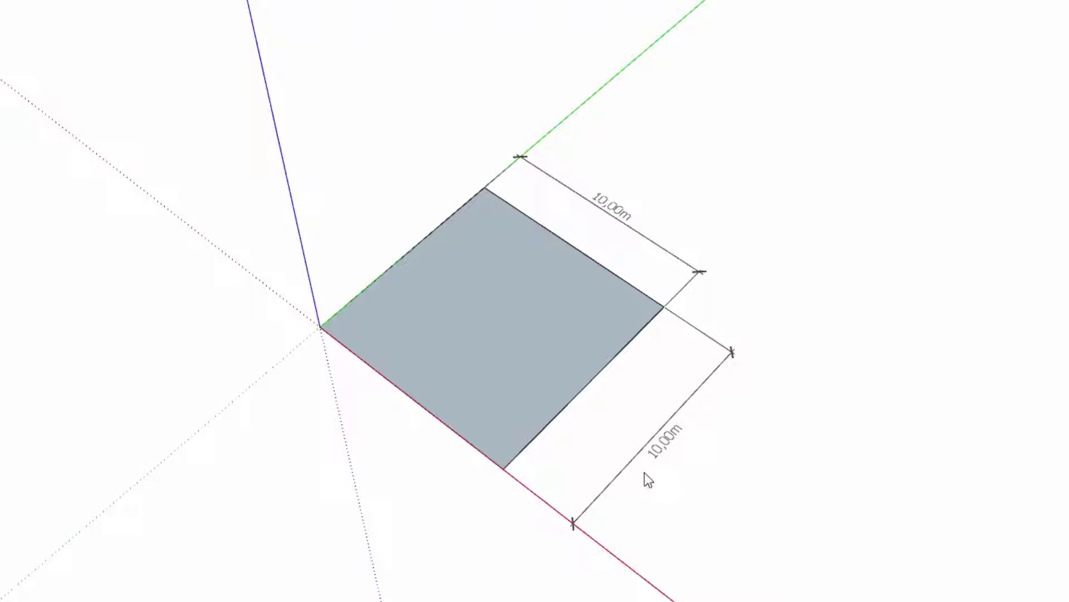
{"action": "left_click", "coordinate": [643, 473]}
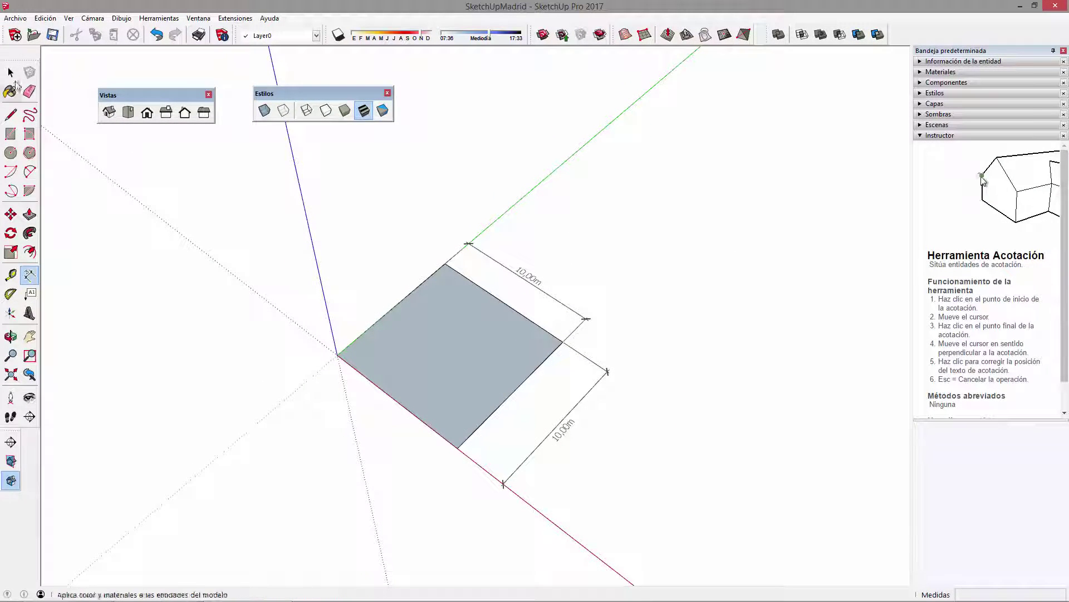
- Delete both dimensions from the square
{"action": "left_click", "coordinate": [11, 73]}
{"action": "left_click_drag", "start_coordinate": [645, 474], "coordinate": [579, 300]}
{"action": "key", "text": "Delete"}
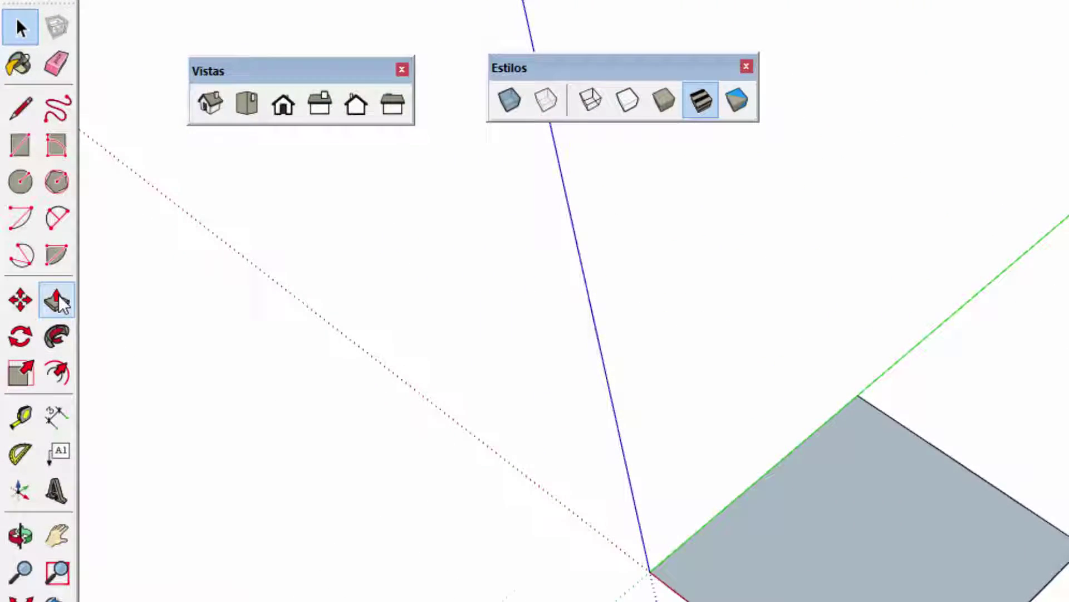
- Extrude the square 10 m upward into a cube with Push/Pull and collapse the Instructor section
{"action": "left_click", "coordinate": [58, 301]}
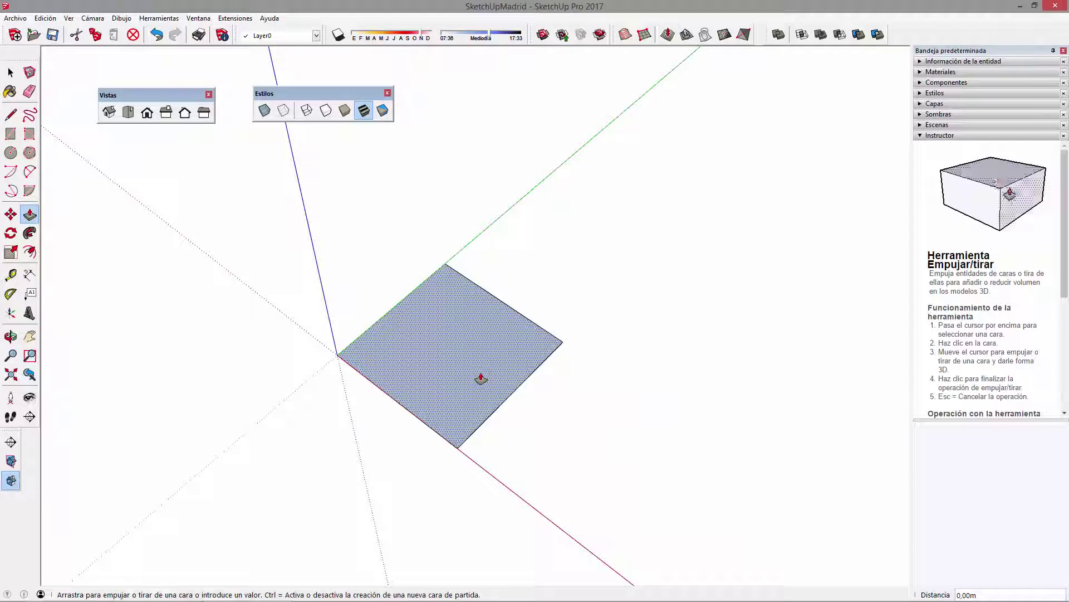
{"action": "left_click", "coordinate": [480, 379]}
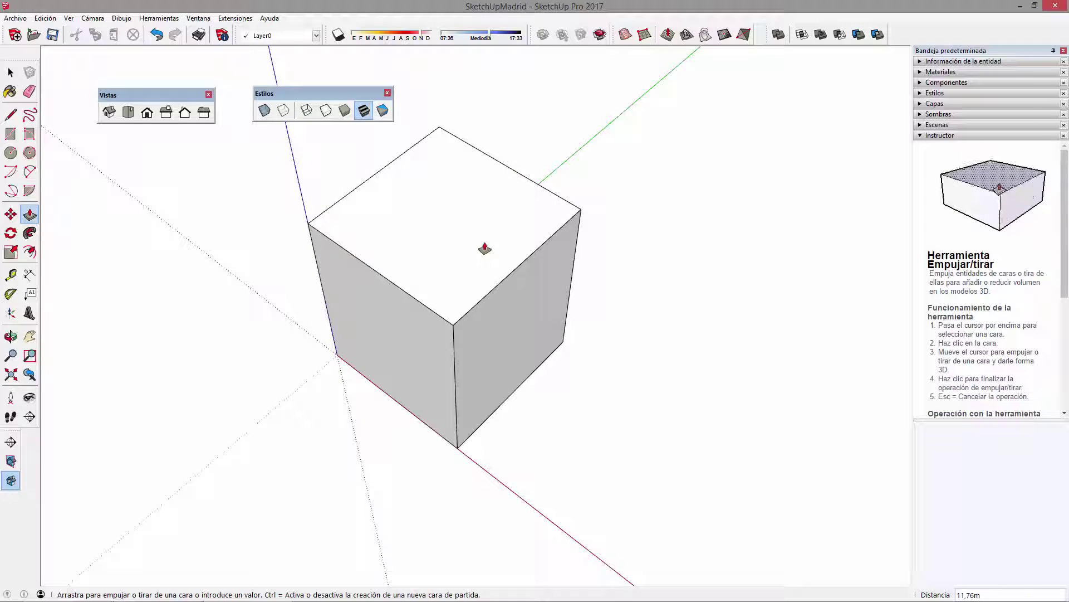
{"action": "type", "text": "10"}
{"action": "key", "text": "Return"}
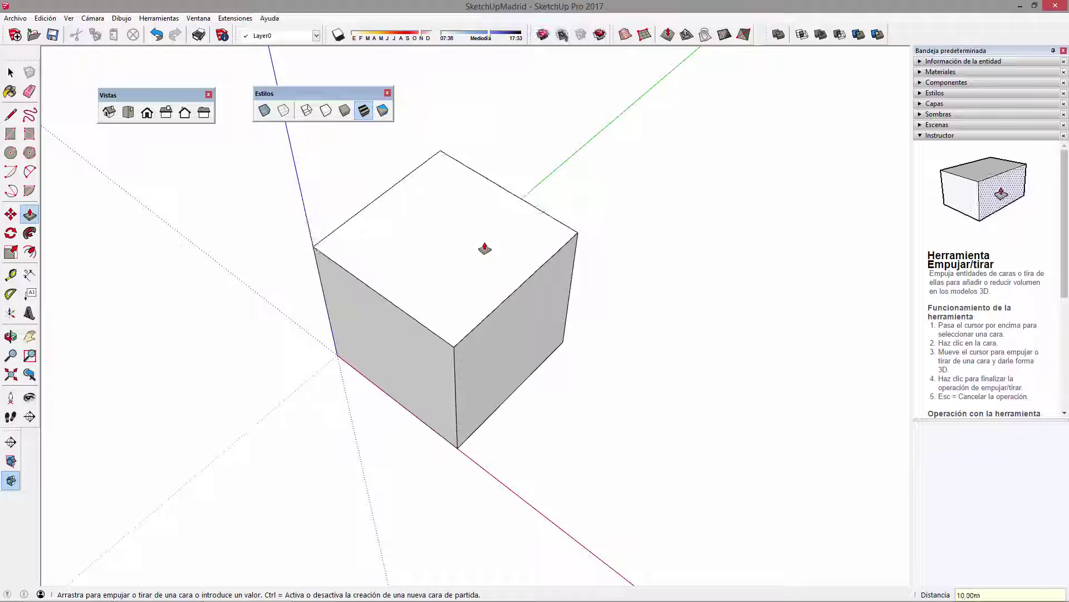
{"action": "left_click", "coordinate": [924, 136]}
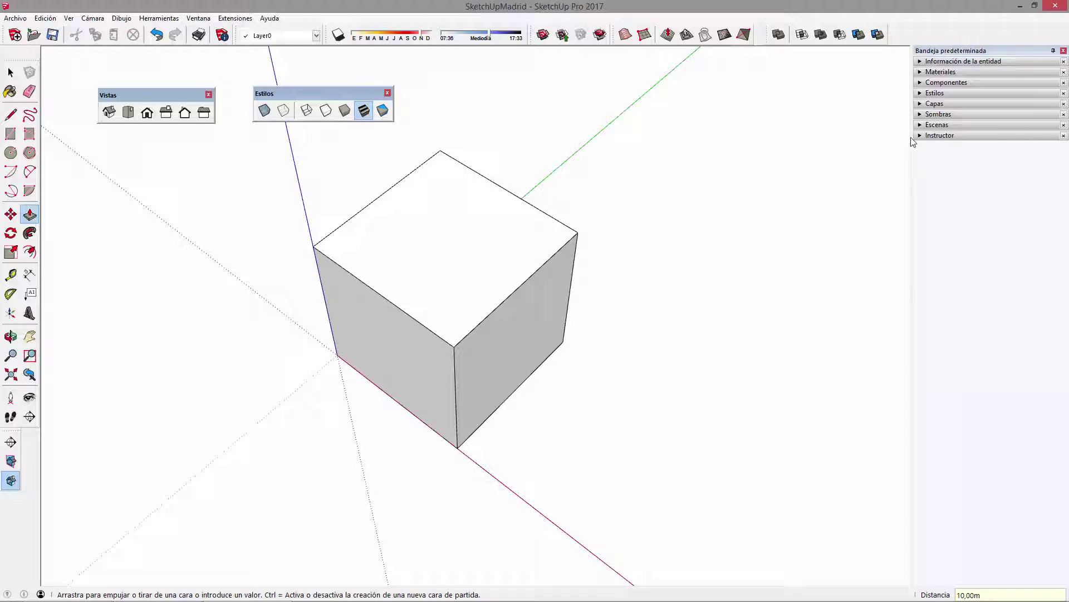
- Check the active camera projection mode and examine from several angles how the cube's edges appear in perspective
{"action": "middle_click_drag", "start_coordinate": [625, 407], "coordinate": [186, 296]}
{"action": "mouse_move", "coordinate": [595, 387]}
{"action": "middle_mouse_down"}
{"action": "mouse_move", "coordinate": [480, 296]}
{"action": "mouse_move", "coordinate": [319, 220]}
{"action": "mouse_move", "coordinate": [602, 330]}
{"action": "mouse_move", "coordinate": [613, 386]}
{"action": "middle_mouse_up"}
{"action": "scroll", "coordinate": [613, 385], "scroll_direction": "up", "scroll_amount": 2}
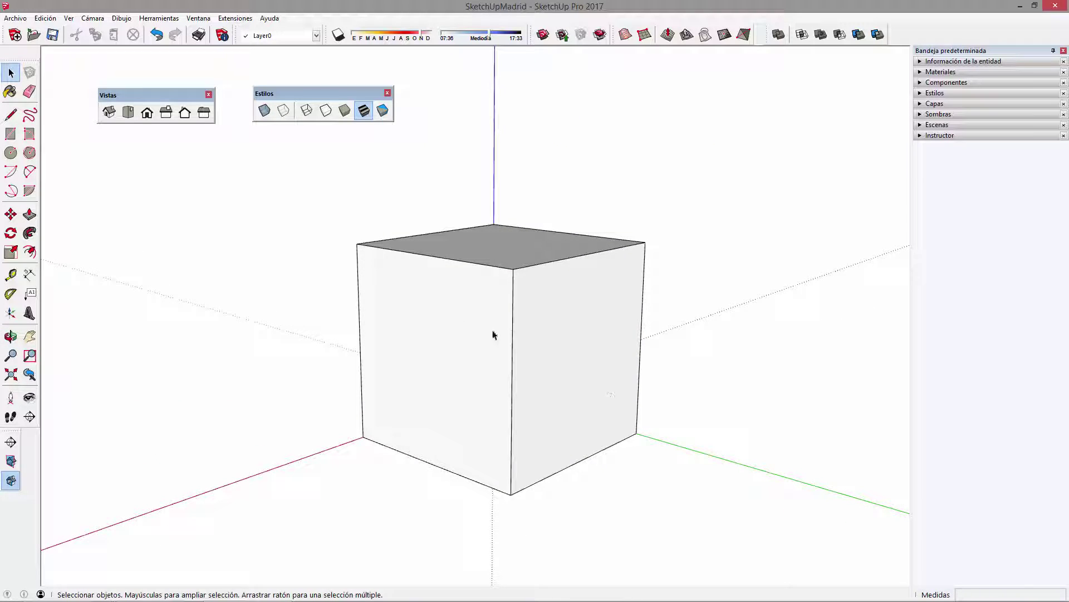
{"action": "left_click", "coordinate": [92, 18]}
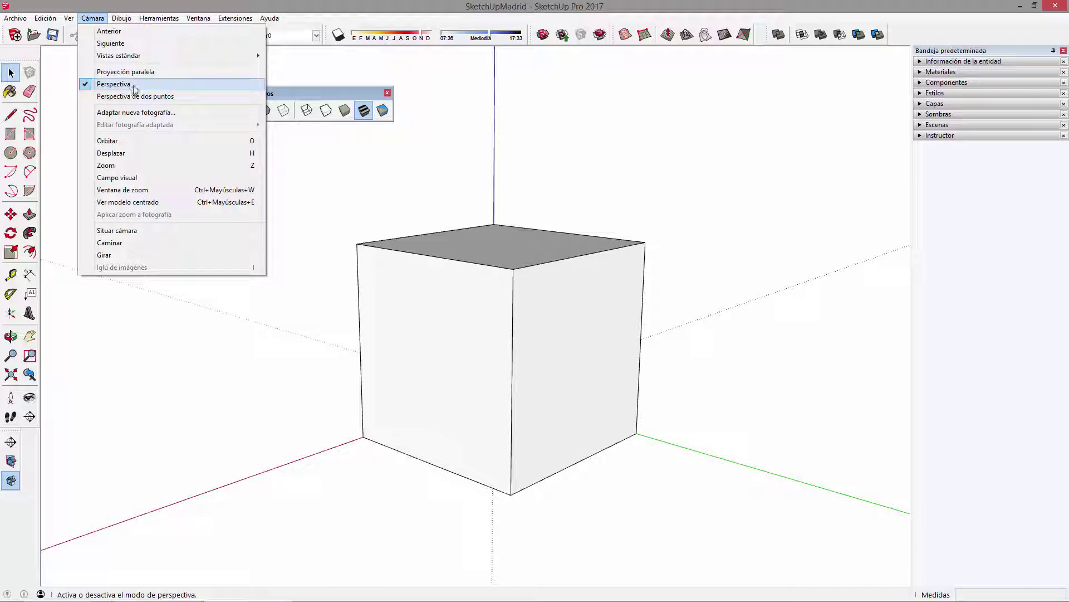
{"action": "left_click", "coordinate": [798, 298]}
{"action": "middle_click_drag", "start_coordinate": [654, 446], "coordinate": [619, 349]}
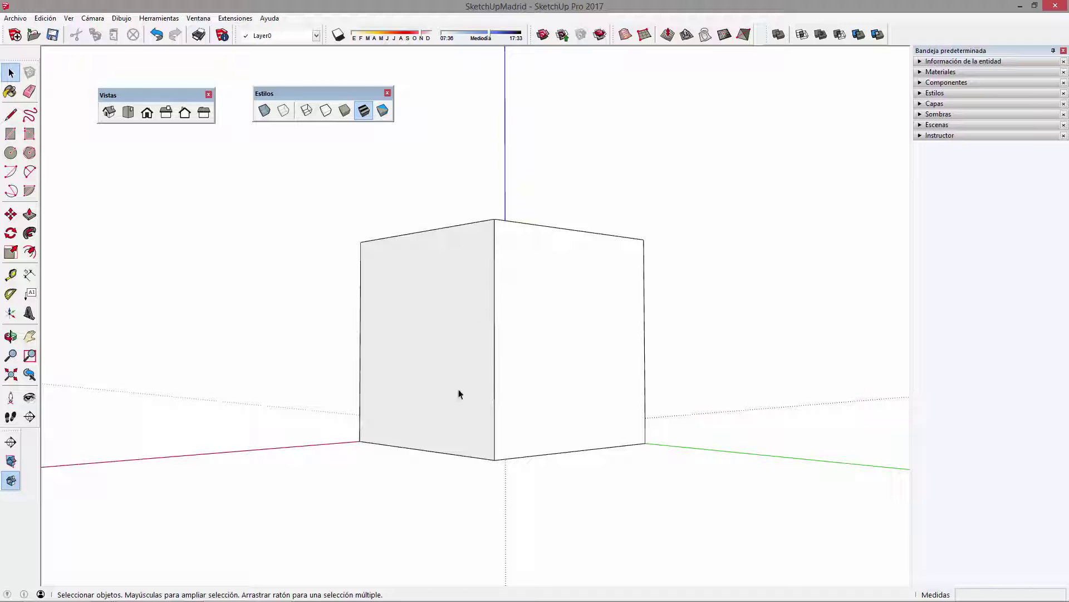
{"action": "scroll", "coordinate": [486, 463], "scroll_direction": "down", "scroll_amount": 1}
{"action": "middle_click_drag", "start_coordinate": [562, 383], "coordinate": [549, 411], "text": "shift"}
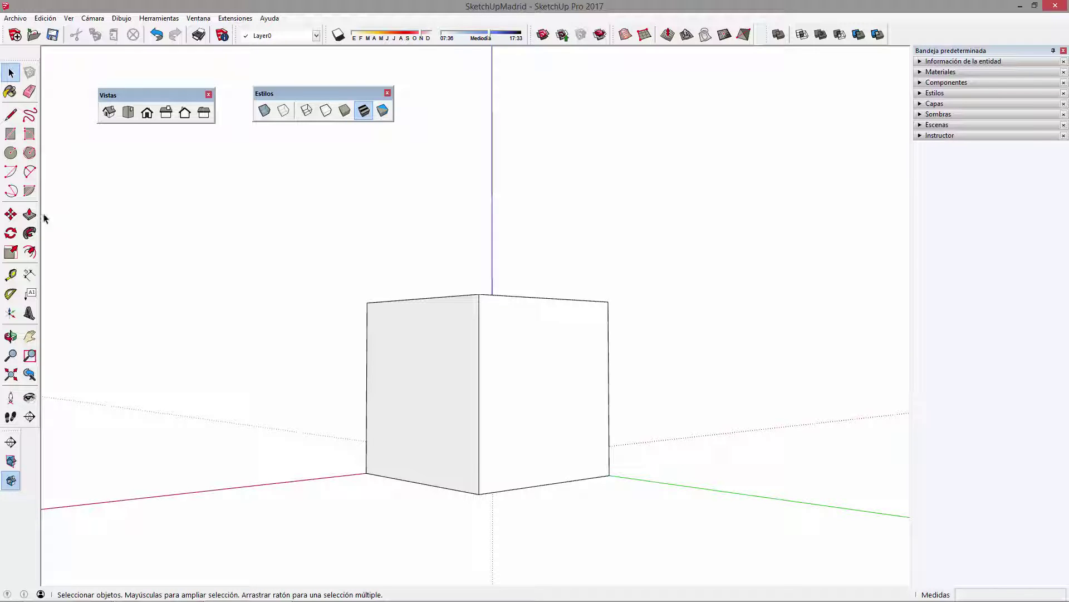
- Draw two long lines extending the lower and upper edges of the cube's right-hand face into the distance, the lower about 93 m long
{"action": "left_click", "coordinate": [10, 114]}
{"action": "middle_click_drag", "start_coordinate": [535, 358], "coordinate": [528, 478]}
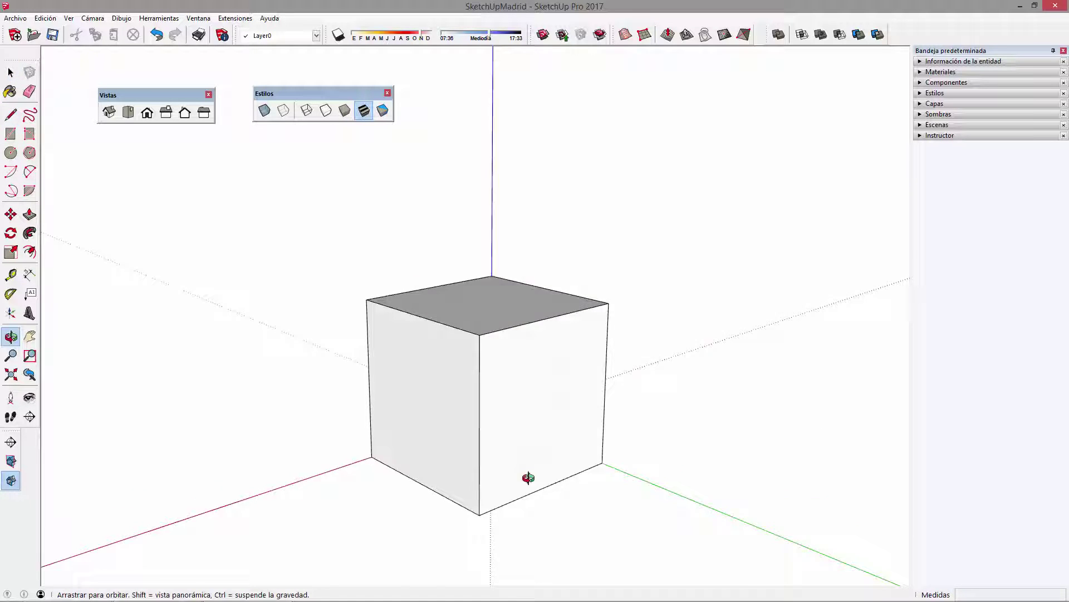
{"action": "scroll", "coordinate": [510, 522], "scroll_direction": "down", "scroll_amount": 6}
{"action": "left_click", "coordinate": [492, 526]}
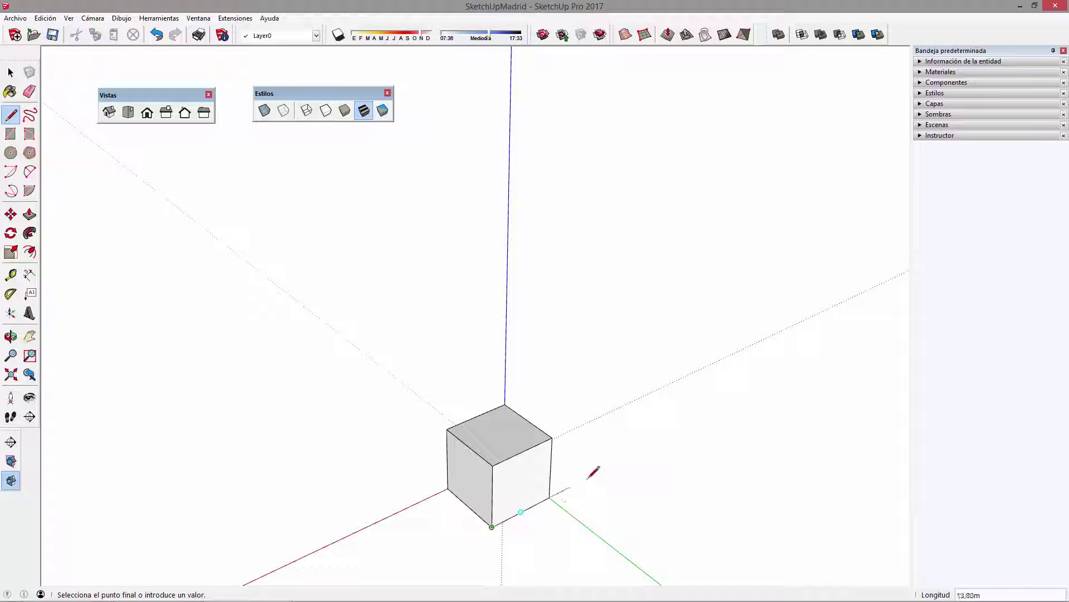
{"action": "left_click", "coordinate": [879, 326]}
{"action": "key", "text": "Escape"}
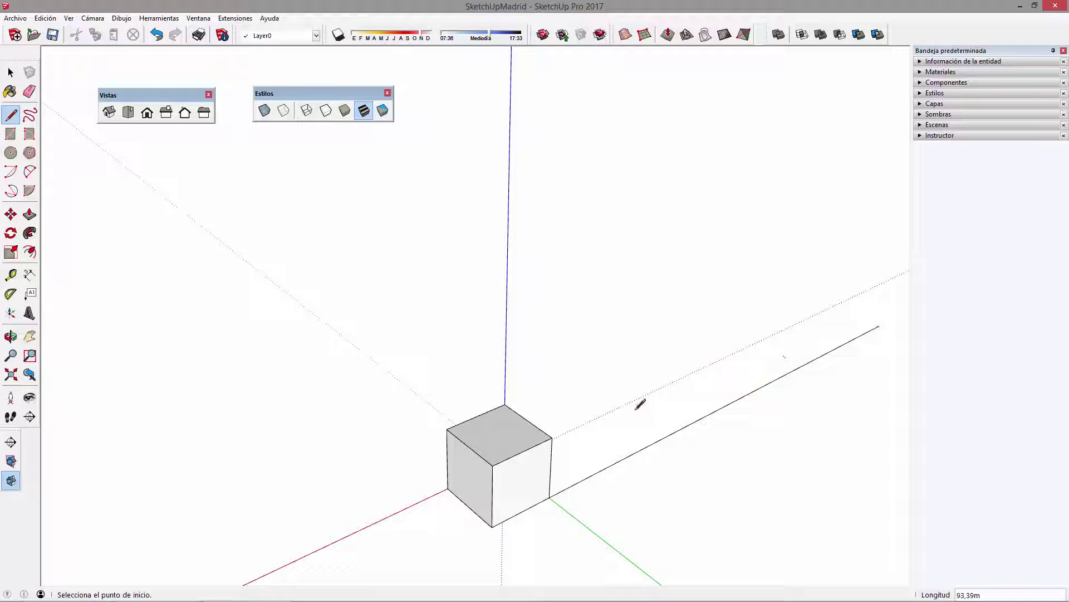
{"action": "left_click", "coordinate": [880, 283]}
{"action": "key", "text": "Escape"}
- Draw two long lines extending the upper and lower edges of the cube's left-hand face into the distance
{"action": "left_click", "coordinate": [447, 429]}
{"action": "left_click", "coordinate": [250, 271]}
{"action": "key", "text": "Escape"}
{"action": "left_click", "coordinate": [250, 314]}
{"action": "key", "text": "Escape"}
- Draw three long vertical lines upward that extend the vertical edges at the cube's left, front and right corners
{"action": "left_click", "coordinate": [447, 429]}
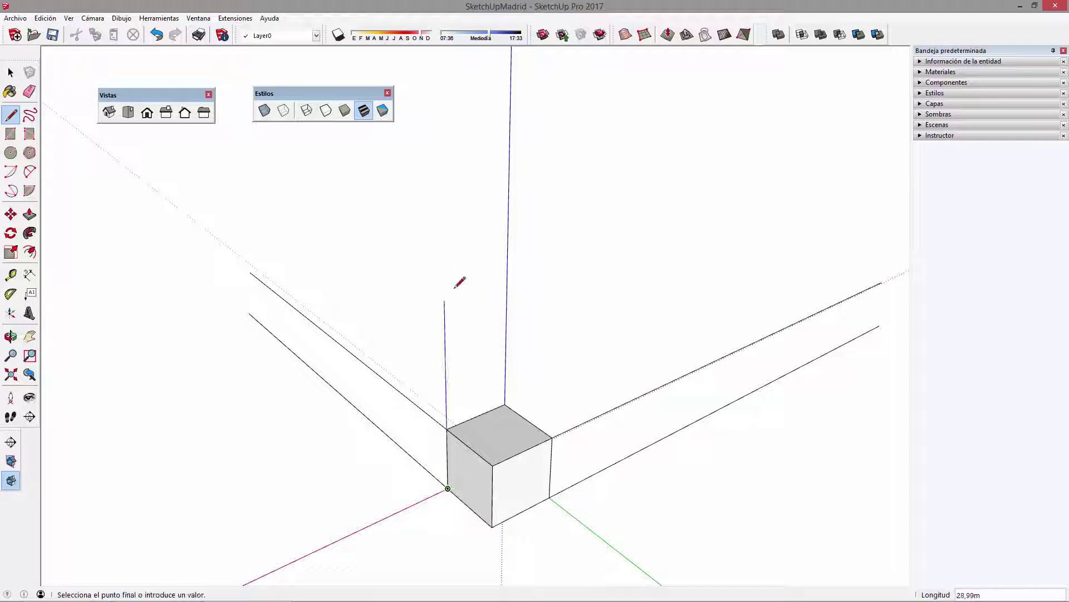
{"action": "left_click", "coordinate": [441, 124]}
{"action": "key", "text": "Escape"}
{"action": "left_click", "coordinate": [492, 526]}
{"action": "left_click", "coordinate": [496, 109]}
{"action": "key", "text": "Escape"}
{"action": "left_click", "coordinate": [550, 497]}
{"action": "left_click", "coordinate": [562, 129]}
{"action": "key", "text": "Escape"}
- Examine from low, high and oblique viewpoints how the cube's extended edges converge in perspective
{"action": "middle_click_drag", "start_coordinate": [457, 527], "coordinate": [473, 312]}
{"action": "scroll", "coordinate": [516, 406], "scroll_direction": "up", "scroll_amount": 3}
{"action": "key", "text": "space"}
{"action": "scroll", "coordinate": [515, 476], "scroll_direction": "up", "scroll_amount": 1}
{"action": "middle_click_drag", "start_coordinate": [533, 483], "coordinate": [479, 423], "text": "shift"}
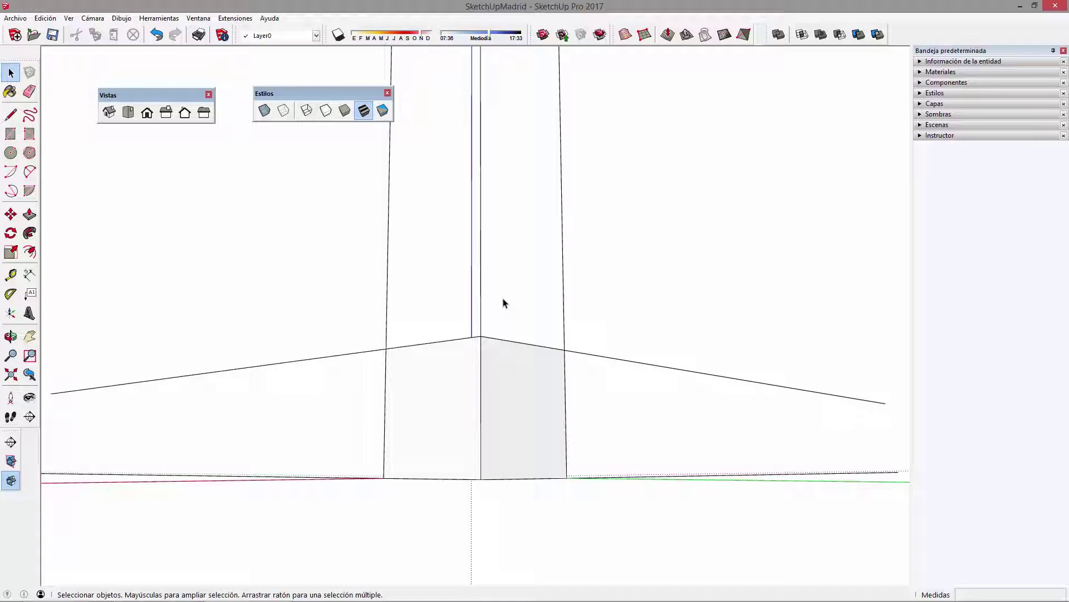
{"action": "middle_click_drag", "start_coordinate": [503, 302], "coordinate": [518, 509]}
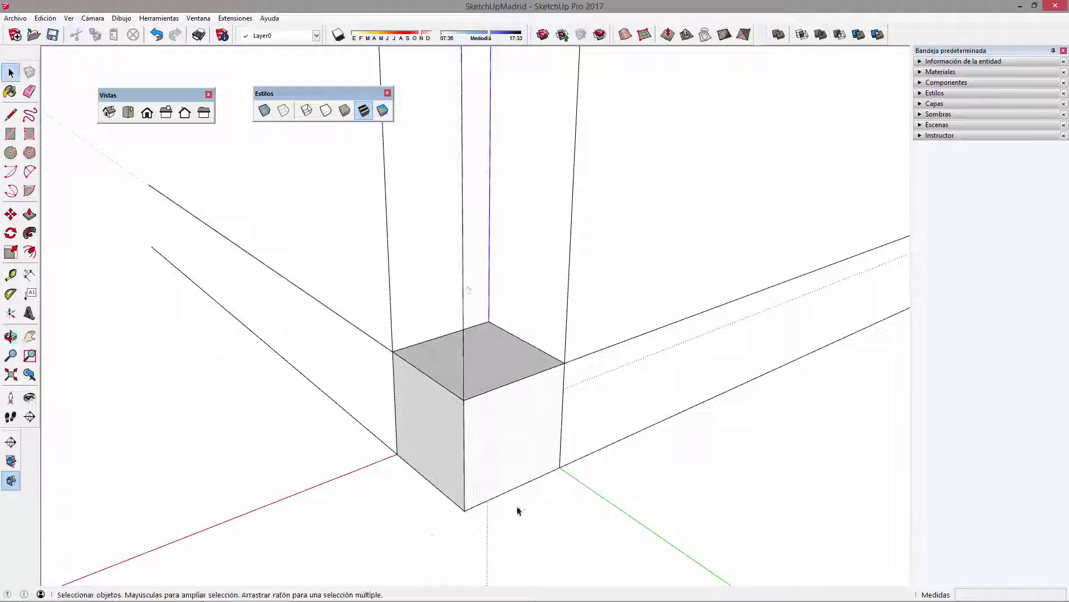
{"action": "middle_click_drag", "start_coordinate": [349, 295], "coordinate": [502, 225]}
{"action": "scroll", "coordinate": [535, 449], "scroll_direction": "up", "scroll_amount": 2}
{"action": "mouse_move", "coordinate": [523, 331]}
{"action": "middle_mouse_down", "text": "shift"}
{"action": "mouse_move", "coordinate": [515, 354]}
{"action": "mouse_move", "coordinate": [544, 356]}
{"action": "mouse_move", "coordinate": [463, 382]}
{"action": "mouse_move", "coordinate": [468, 389]}
{"action": "middle_mouse_up", "text": "shift"}
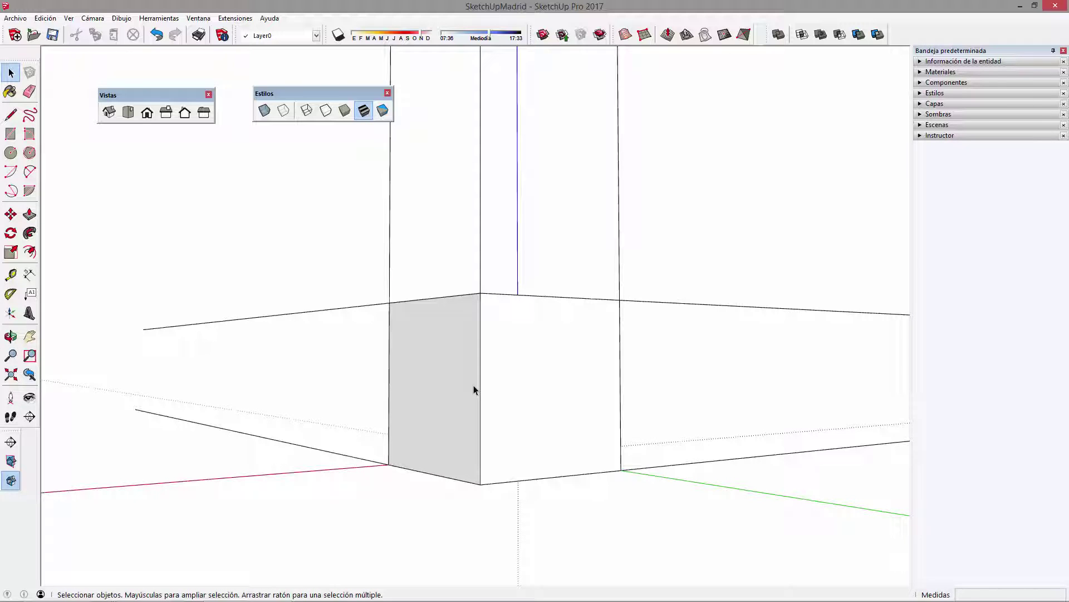
{"action": "middle_click_drag", "start_coordinate": [474, 390], "coordinate": [411, 389]}
{"action": "middle_click_drag", "start_coordinate": [549, 298], "coordinate": [473, 429]}
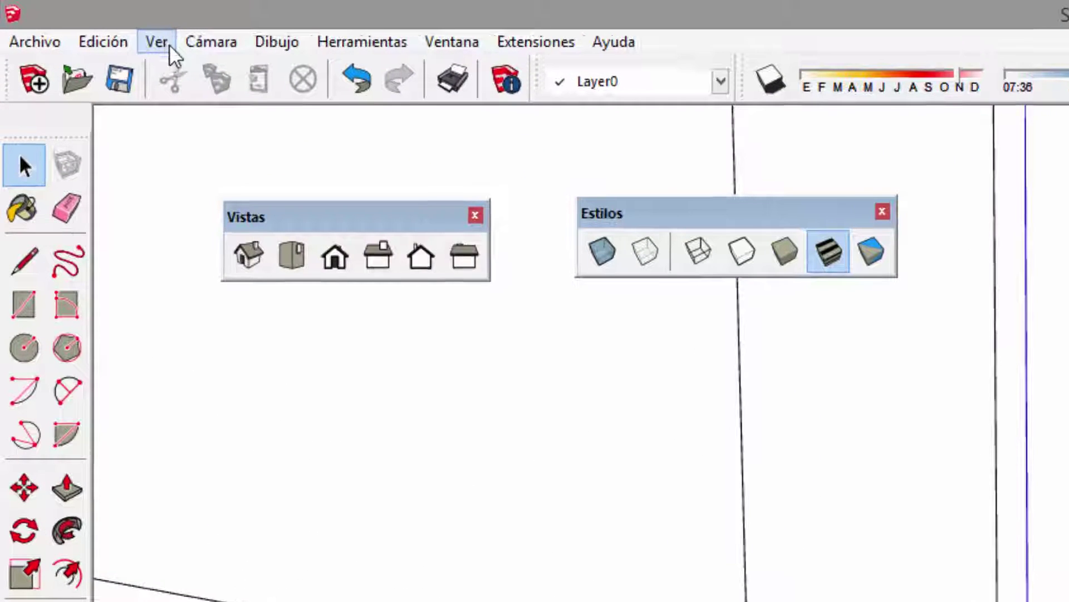
- Switch the camera to parallel projection
{"action": "left_click", "coordinate": [148, 43]}
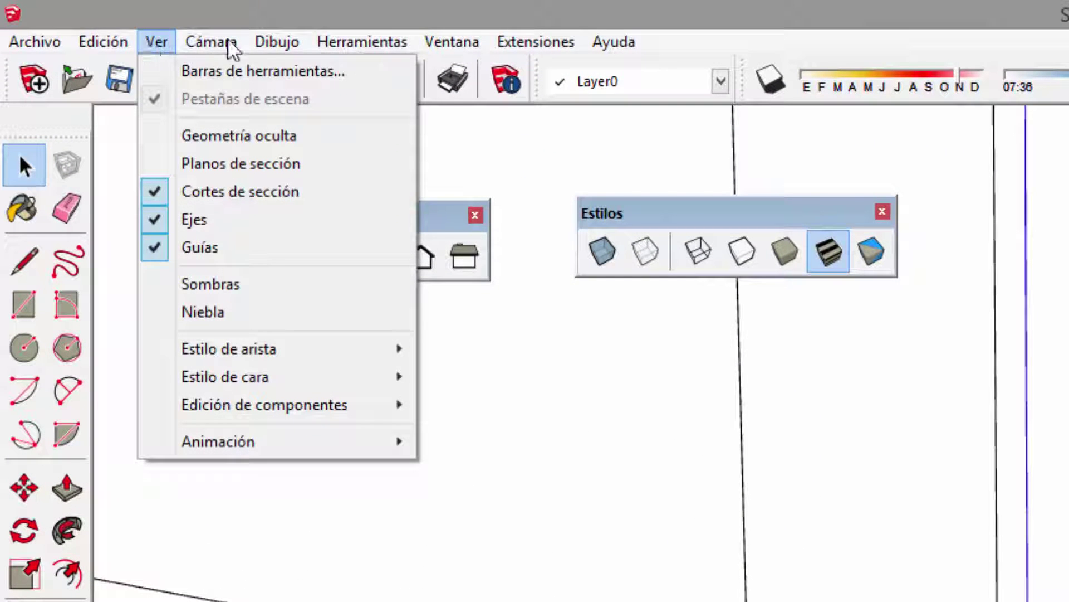
{"action": "mouse_move", "coordinate": [222, 45]}
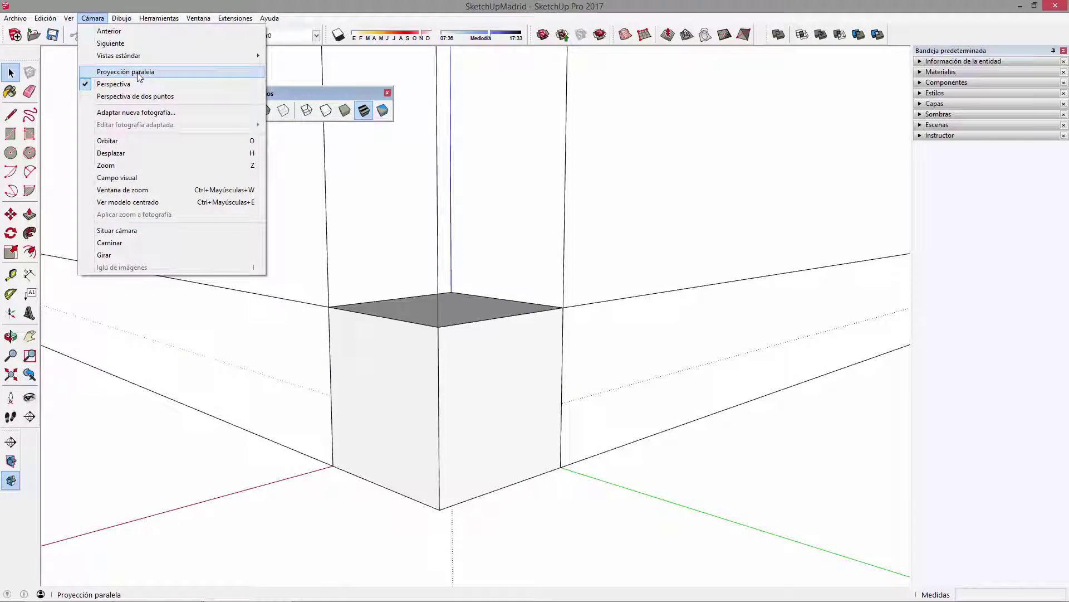
{"action": "left_click", "coordinate": [139, 74]}
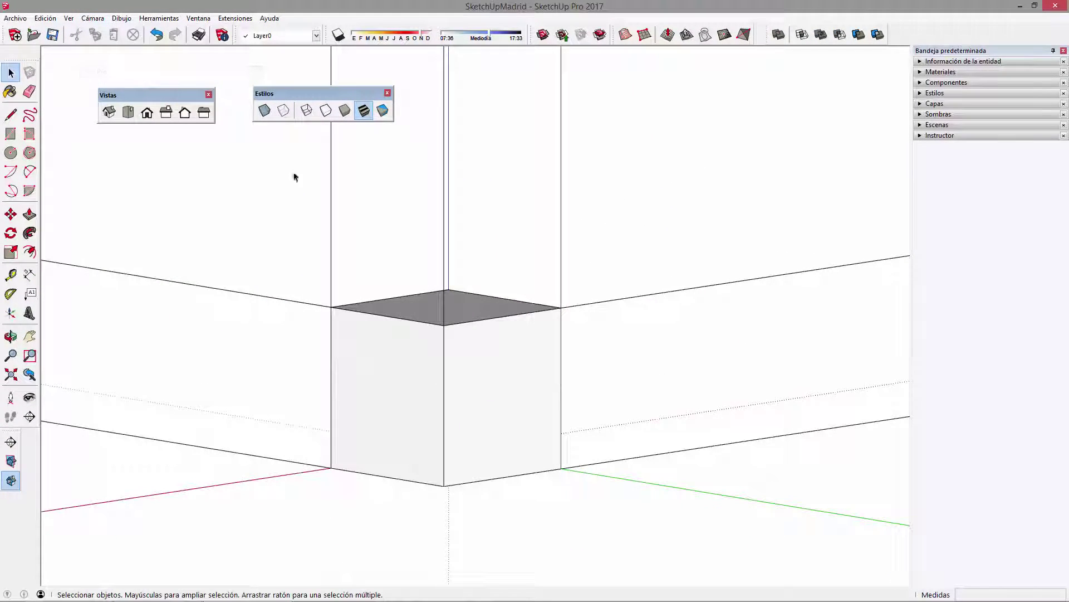
- Examine the cube and its extended edges from several angles in parallel projection
{"action": "middle_click_drag", "start_coordinate": [603, 363], "coordinate": [477, 303]}
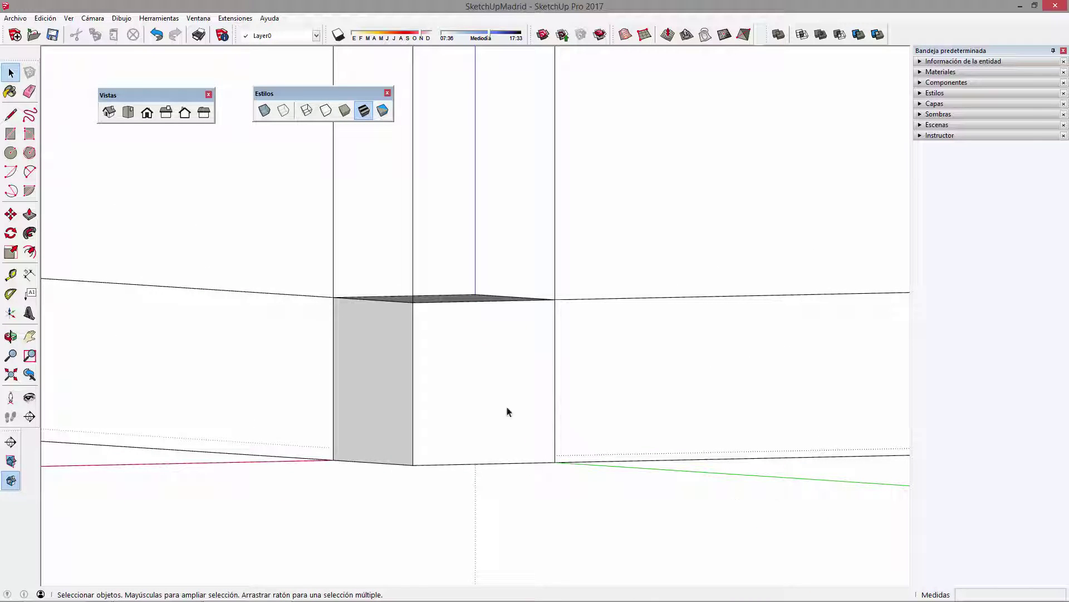
{"action": "middle_click_drag", "start_coordinate": [555, 234], "coordinate": [536, 292], "text": "shift"}
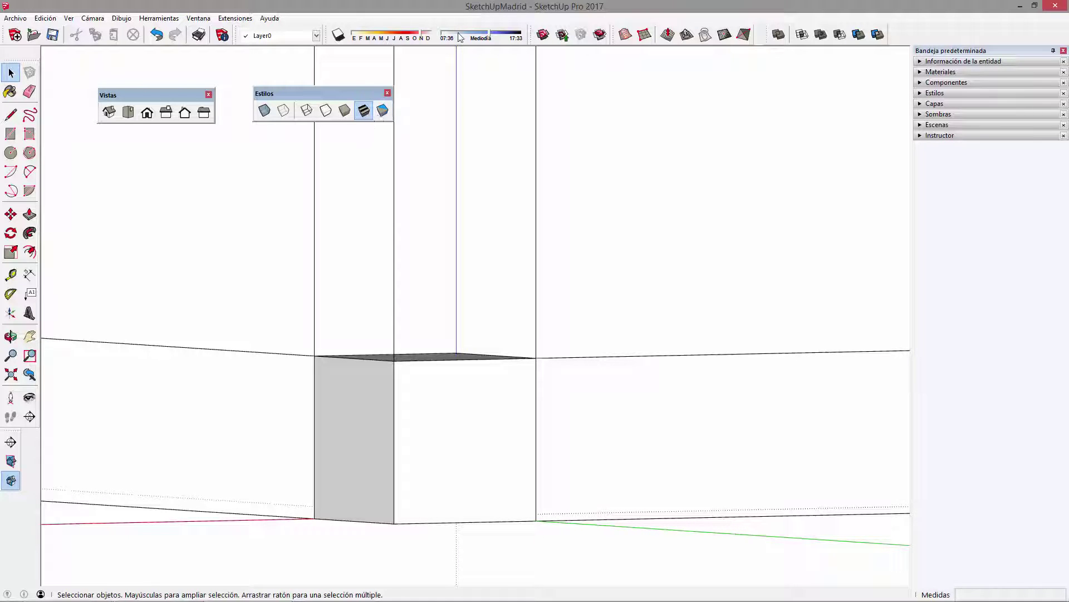
{"action": "middle_click_drag", "start_coordinate": [549, 329], "coordinate": [442, 350]}
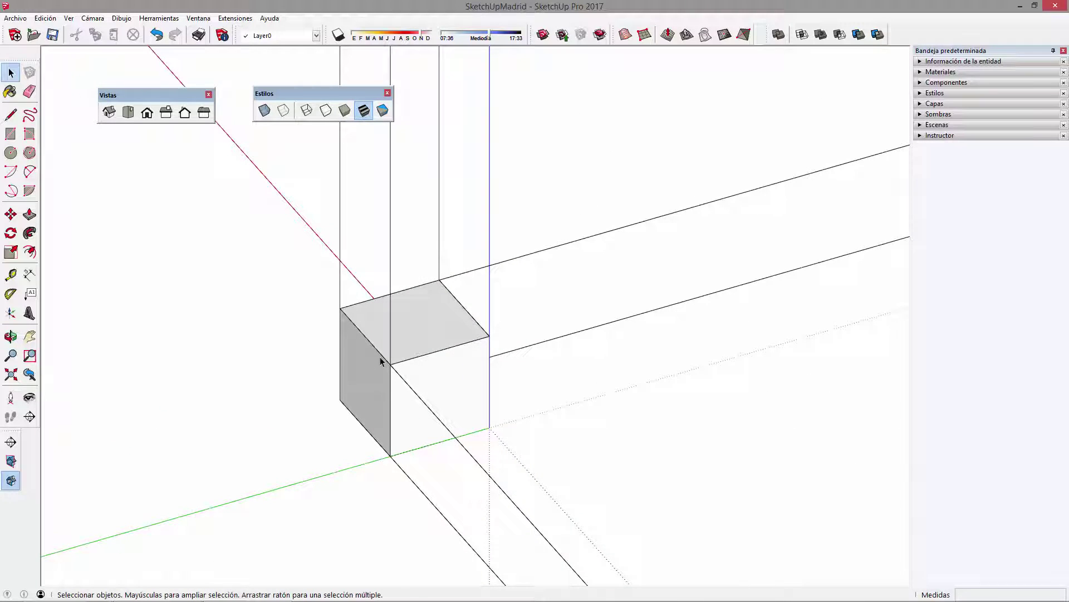
{"action": "middle_click_drag", "start_coordinate": [355, 392], "coordinate": [467, 405]}
{"action": "scroll", "coordinate": [467, 405], "scroll_direction": "up", "scroll_amount": 3}
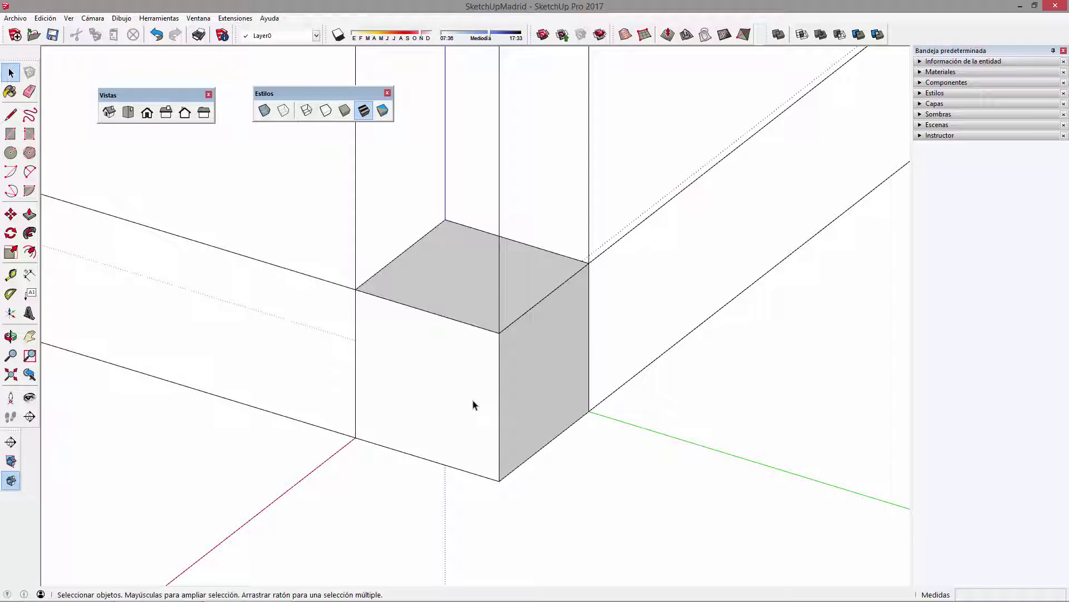
{"action": "middle_click_drag", "start_coordinate": [578, 342], "coordinate": [542, 329]}
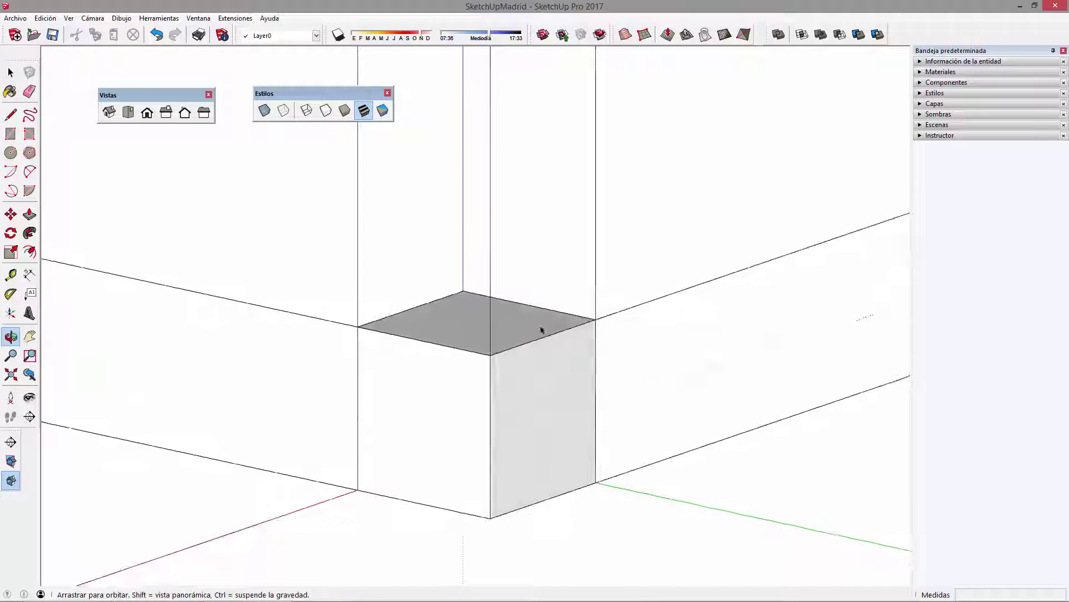
{"action": "middle_click_drag", "start_coordinate": [581, 447], "coordinate": [521, 471]}
{"action": "left_click_drag", "start_coordinate": [483, 316], "coordinate": [477, 234]}
{"action": "key", "text": "space"}
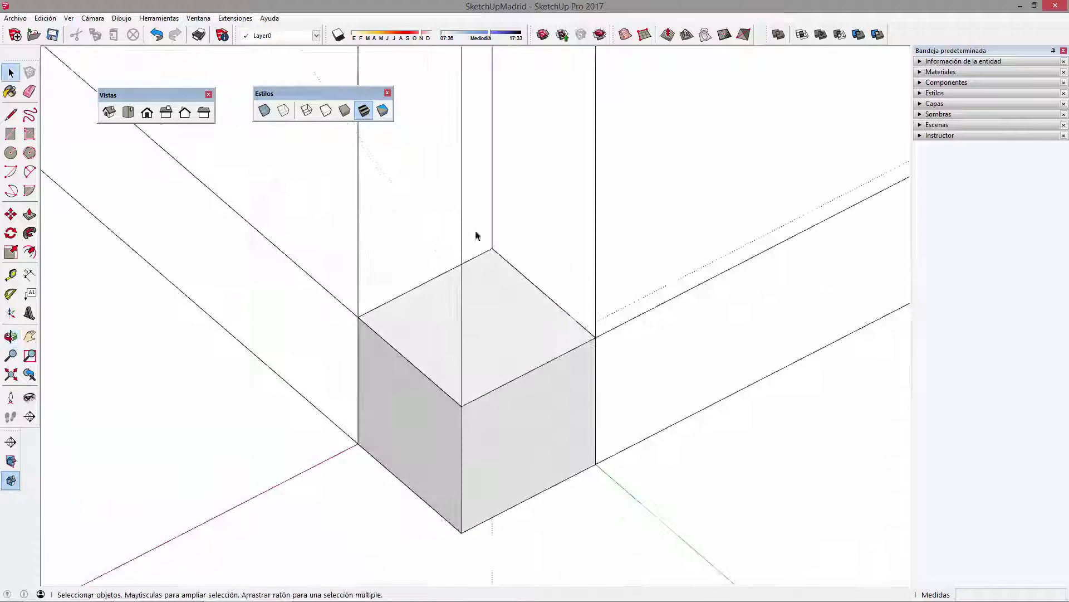
{"action": "middle_click_drag", "start_coordinate": [471, 426], "coordinate": [368, 162]}
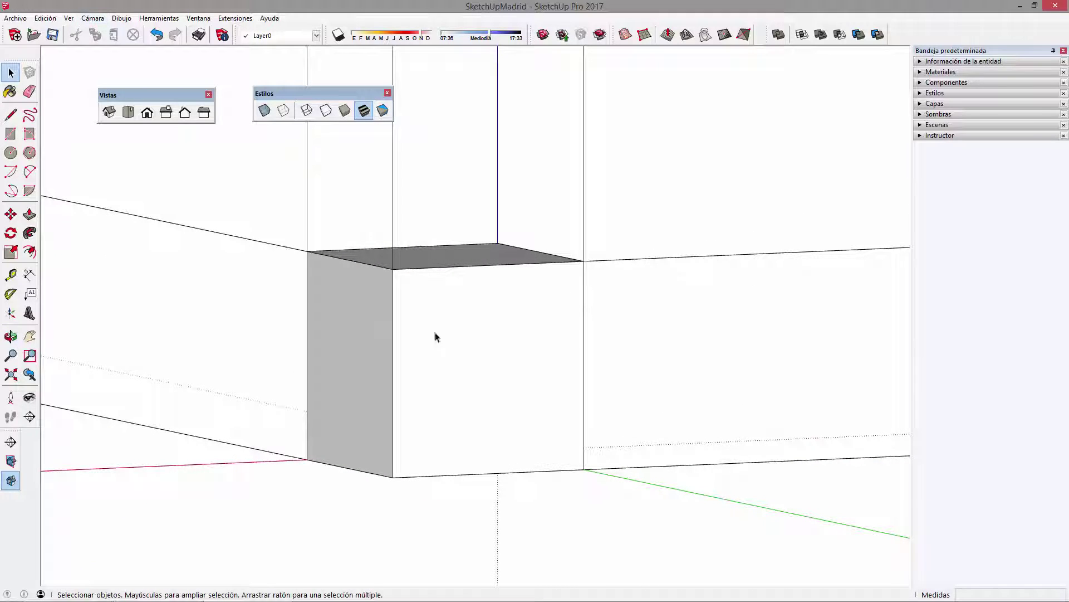
- Switch the camera back to perspective and view the cube from its other side
{"action": "left_click", "coordinate": [132, 26]}
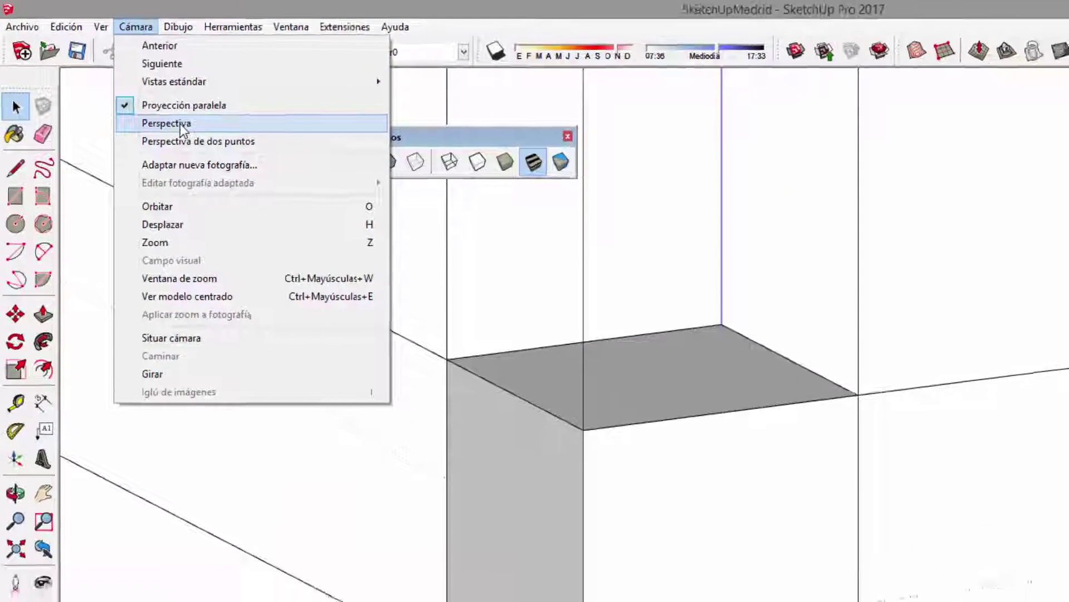
{"action": "left_click", "coordinate": [212, 142]}
{"action": "middle_click_drag", "start_coordinate": [531, 336], "coordinate": [816, 394]}
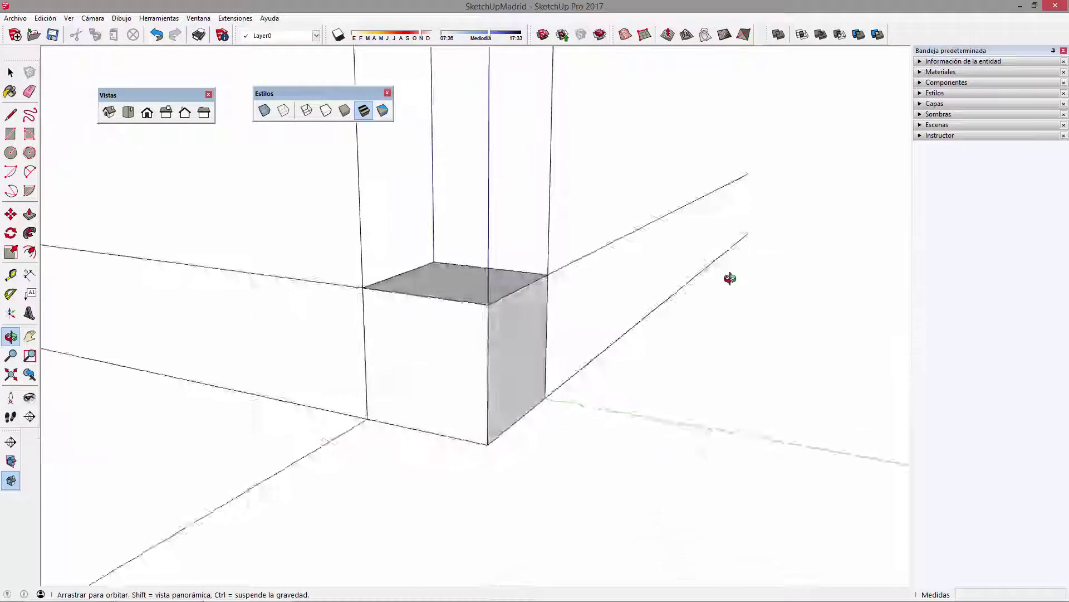
{"action": "middle_click_drag", "start_coordinate": [718, 347], "coordinate": [437, 406]}
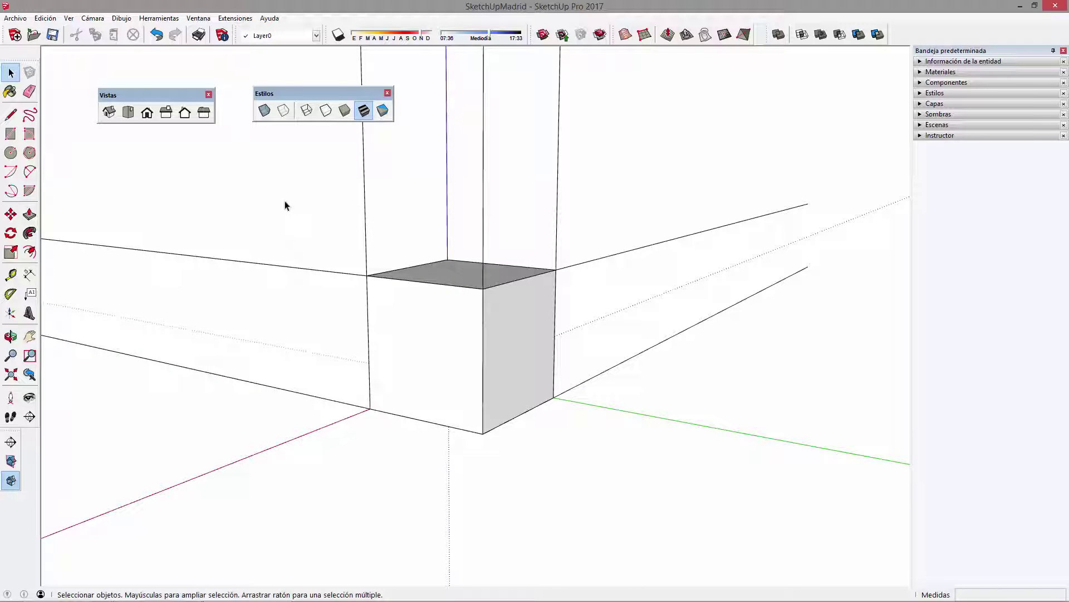
- Switch the camera to two-point perspective and bring the whole cube back into the frame
{"action": "left_click", "coordinate": [93, 18]}
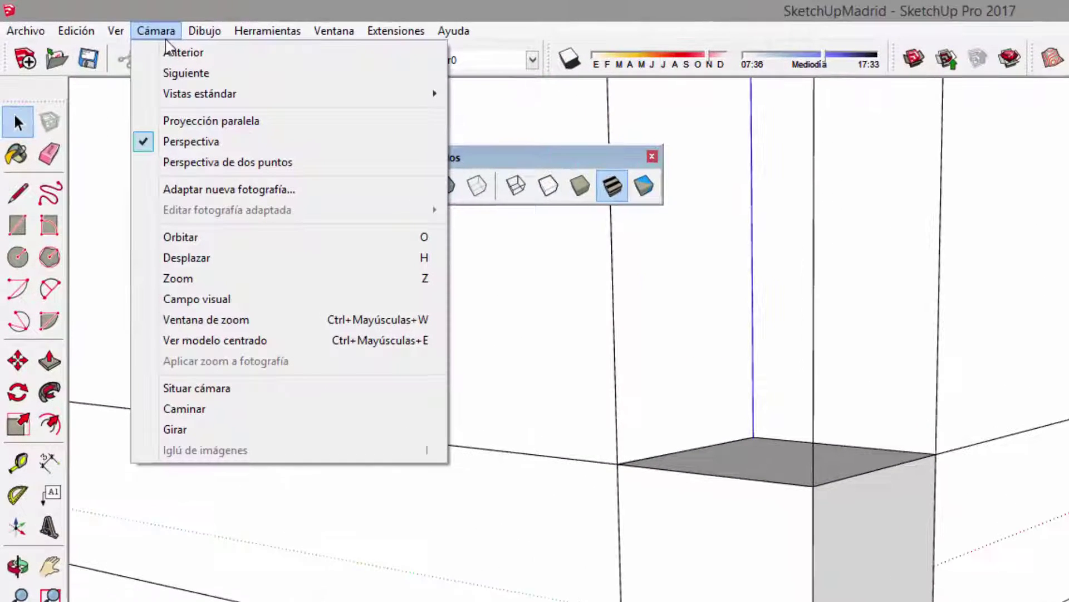
{"action": "left_click", "coordinate": [296, 164]}
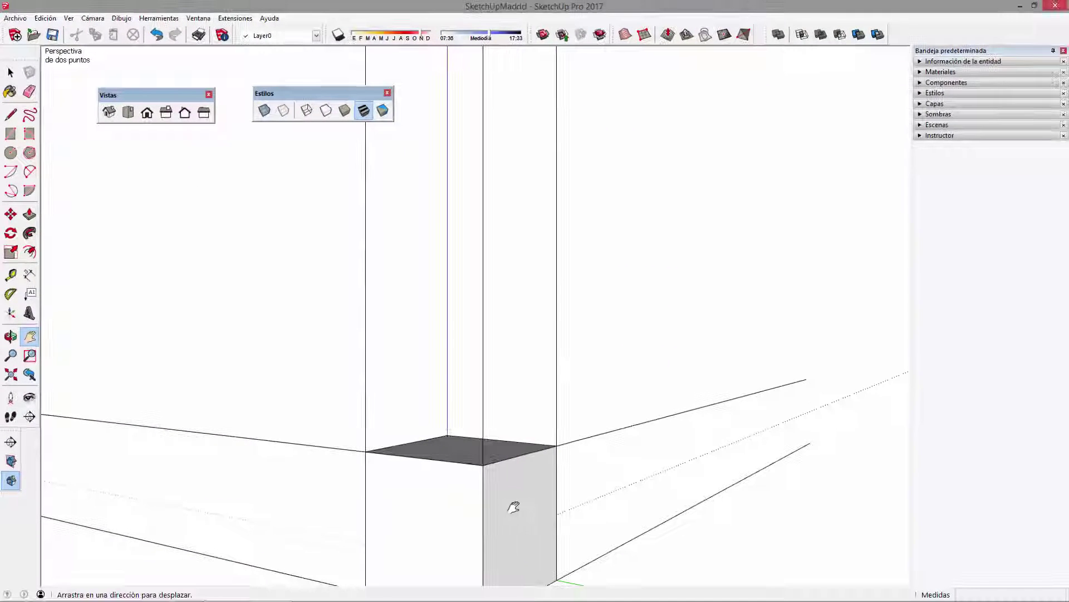
{"action": "middle_click_drag", "start_coordinate": [518, 532], "coordinate": [568, 367], "text": "shift"}
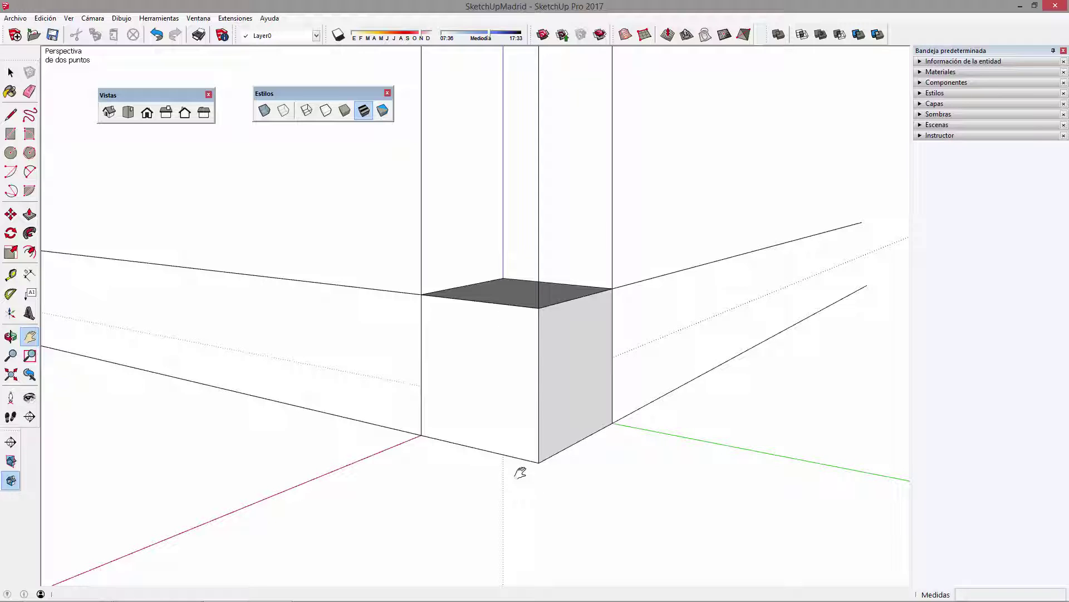
- View the cube from a lower angle and reapply two-point perspective to that view
{"action": "middle_click_drag", "start_coordinate": [525, 408], "coordinate": [575, 312]}
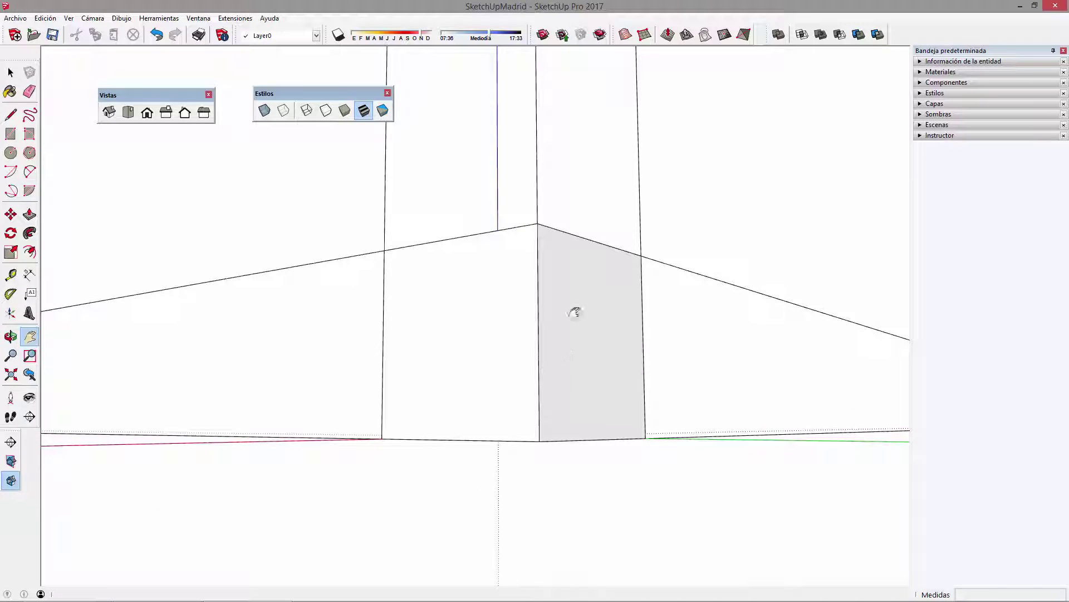
{"action": "middle_click_drag", "start_coordinate": [564, 373], "coordinate": [542, 420]}
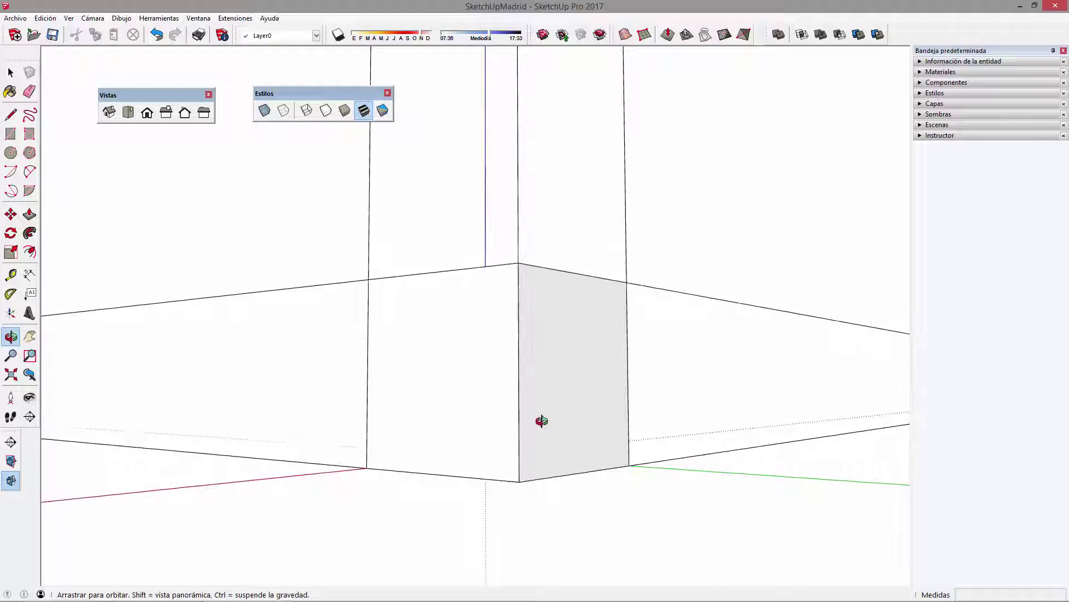
{"action": "key", "text": "h"}
{"action": "left_click_drag", "start_coordinate": [533, 372], "coordinate": [496, 368]}
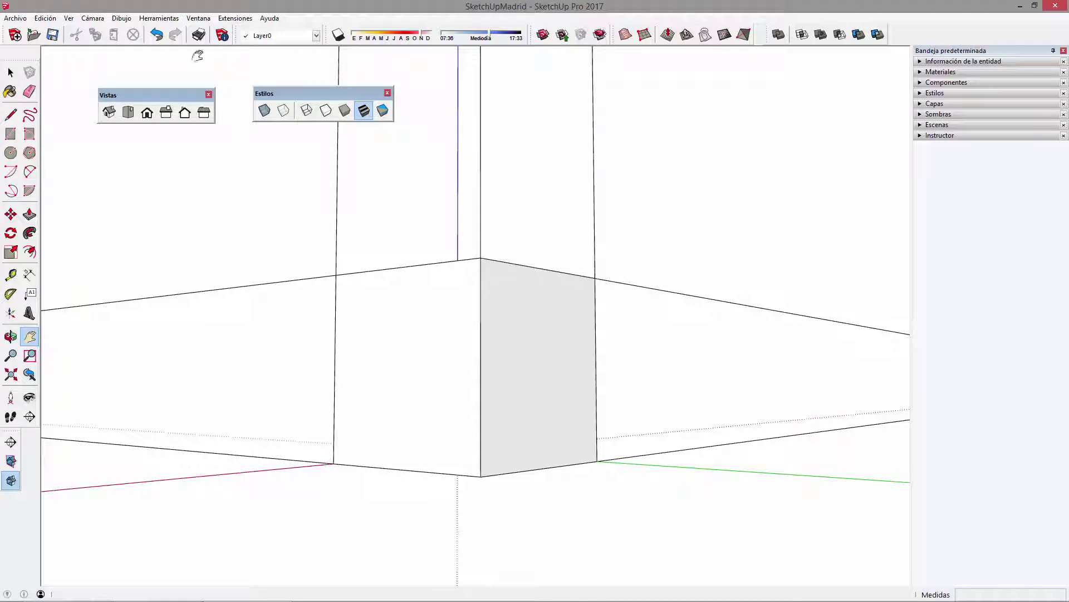
{"action": "left_click", "coordinate": [94, 18]}
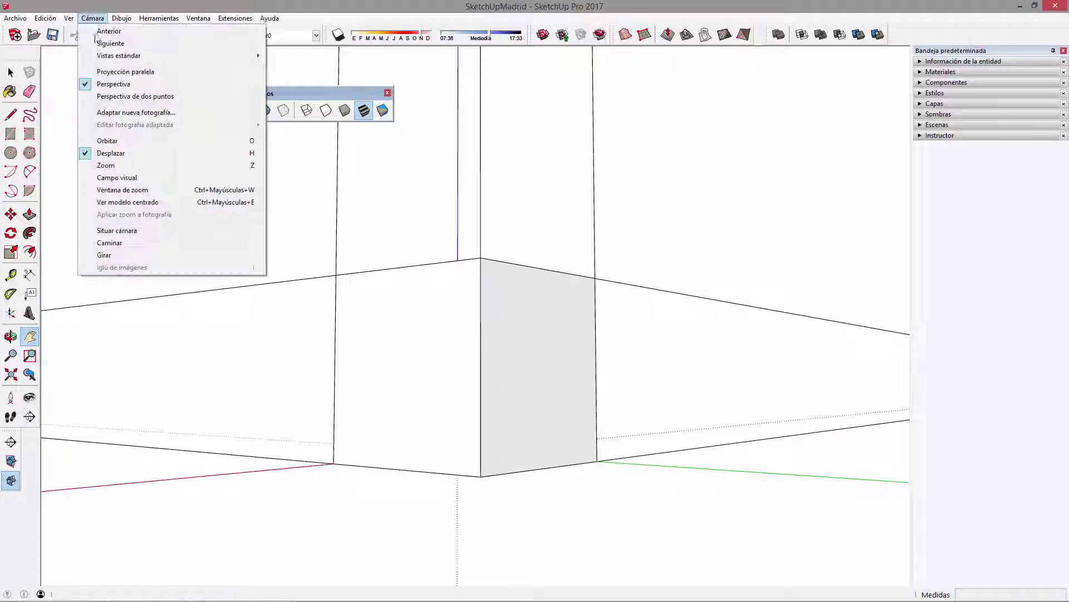
{"action": "left_click", "coordinate": [122, 95]}
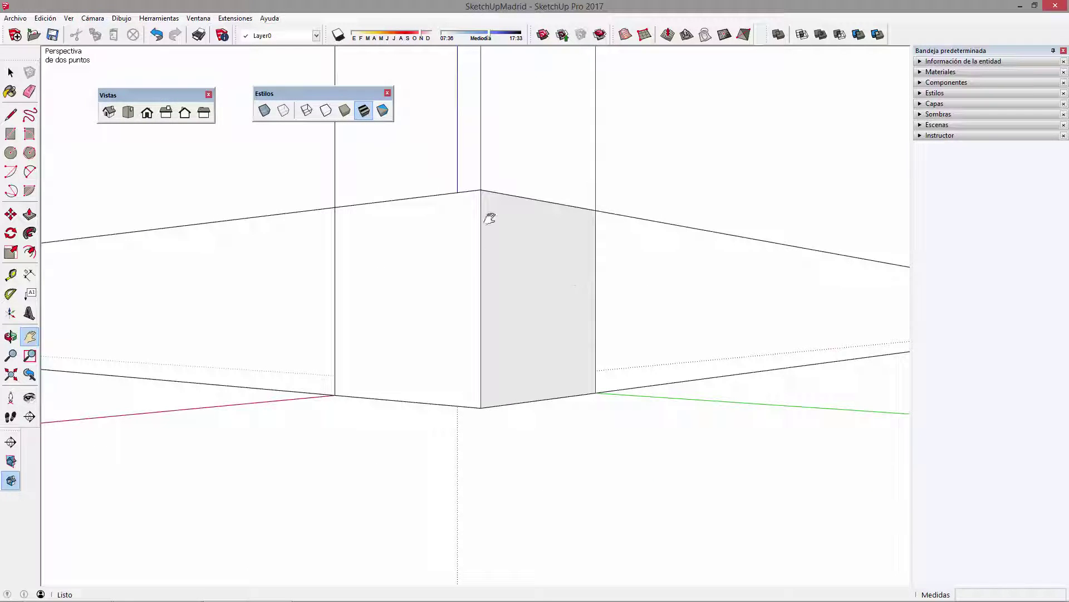
{"action": "left_click_drag", "start_coordinate": [487, 241], "coordinate": [493, 285]}
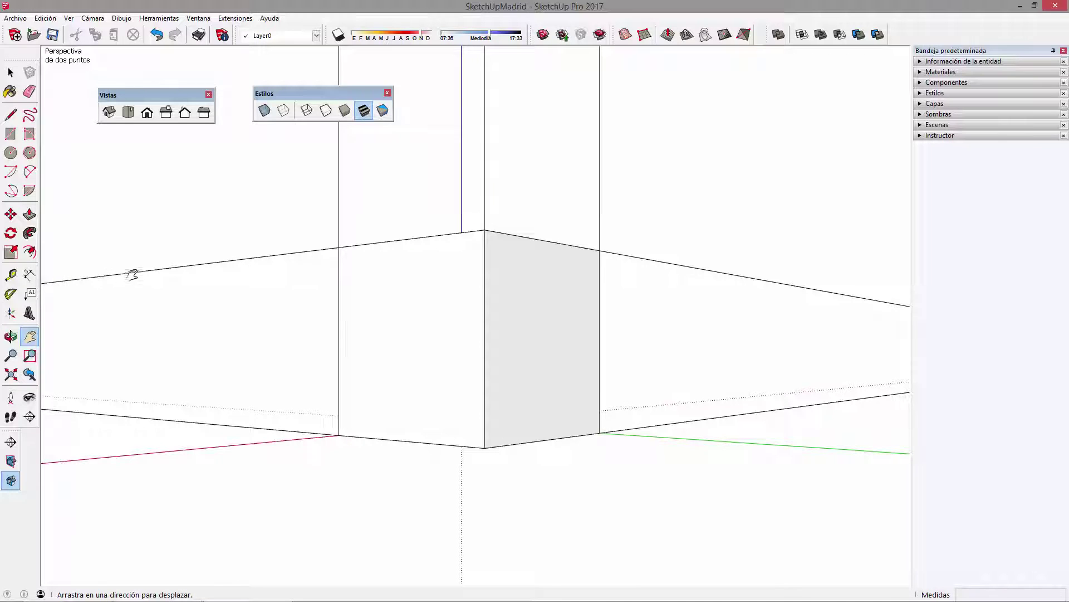
{"action": "left_click_drag", "start_coordinate": [131, 273], "coordinate": [145, 275]}
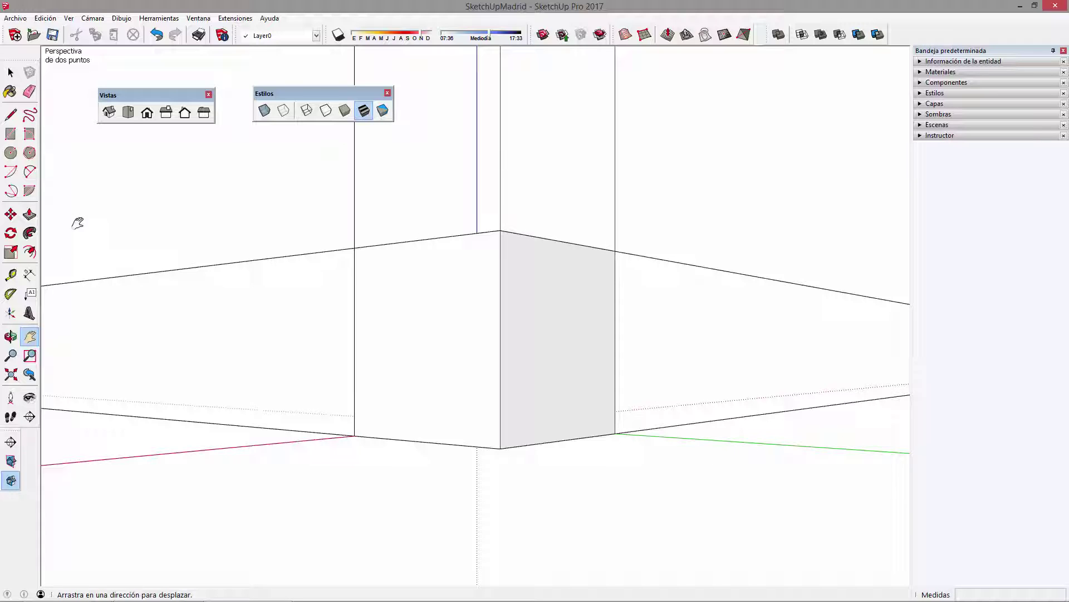
- Copy the cube's top face 10 m down to its base and divide that distance into 20 equally spaced copies
{"action": "mouse_move", "coordinate": [519, 263]}
{"action": "middle_mouse_down"}
{"action": "mouse_move", "coordinate": [563, 429]}
{"action": "mouse_move", "coordinate": [143, 210]}
{"action": "middle_mouse_up"}
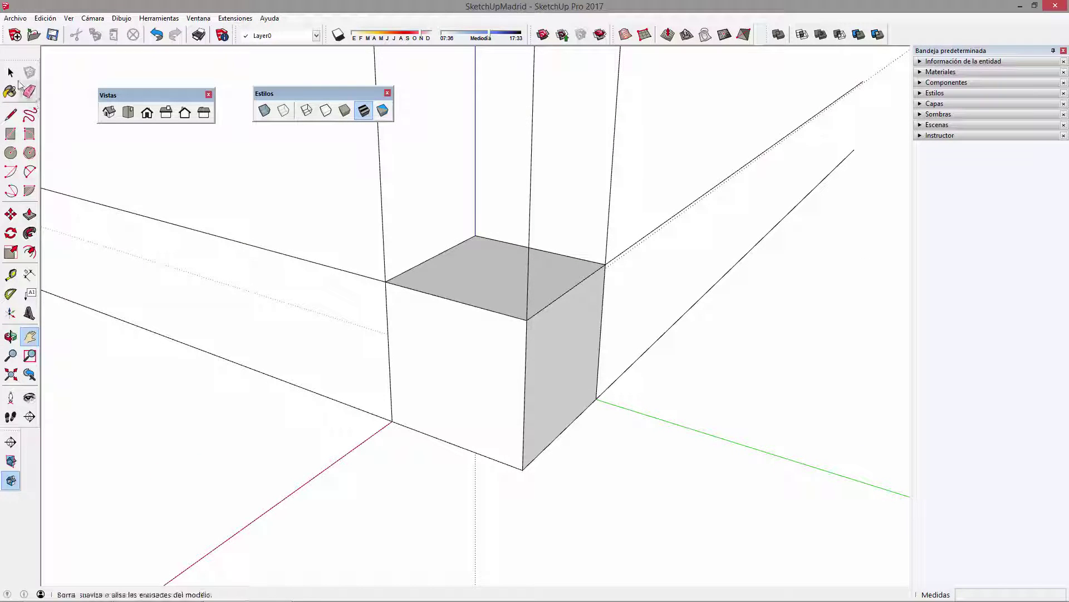
{"action": "left_click", "coordinate": [11, 72]}
{"action": "left_click", "coordinate": [468, 294]}
{"action": "left_click", "coordinate": [10, 215]}
{"action": "key", "text": "ctrl"}
{"action": "left_click", "coordinate": [525, 321]}
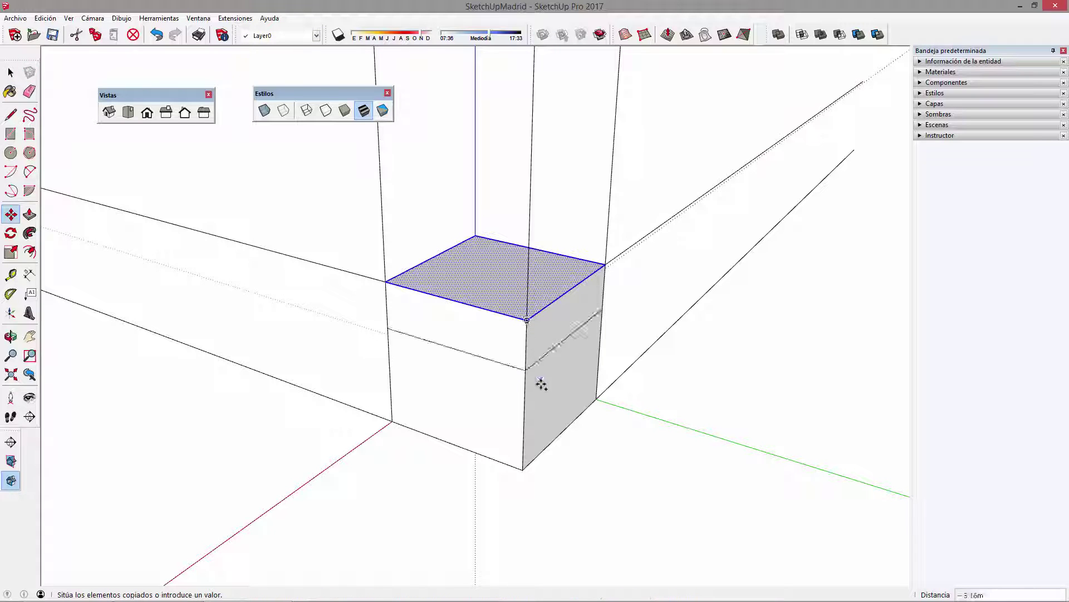
{"action": "left_click", "coordinate": [524, 466]}
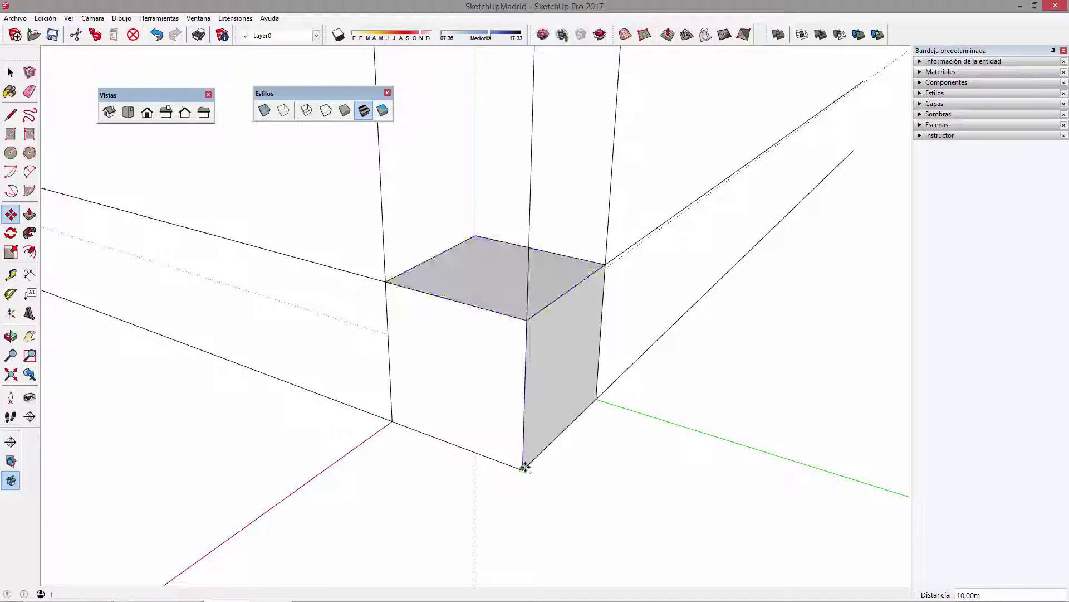
{"action": "type", "text": "/20"}
{"action": "key", "text": "Return"}
{"action": "middle_click_drag", "start_coordinate": [585, 411], "coordinate": [580, 251]}
{"action": "scroll", "coordinate": [477, 382], "scroll_direction": "up", "scroll_amount": 4}
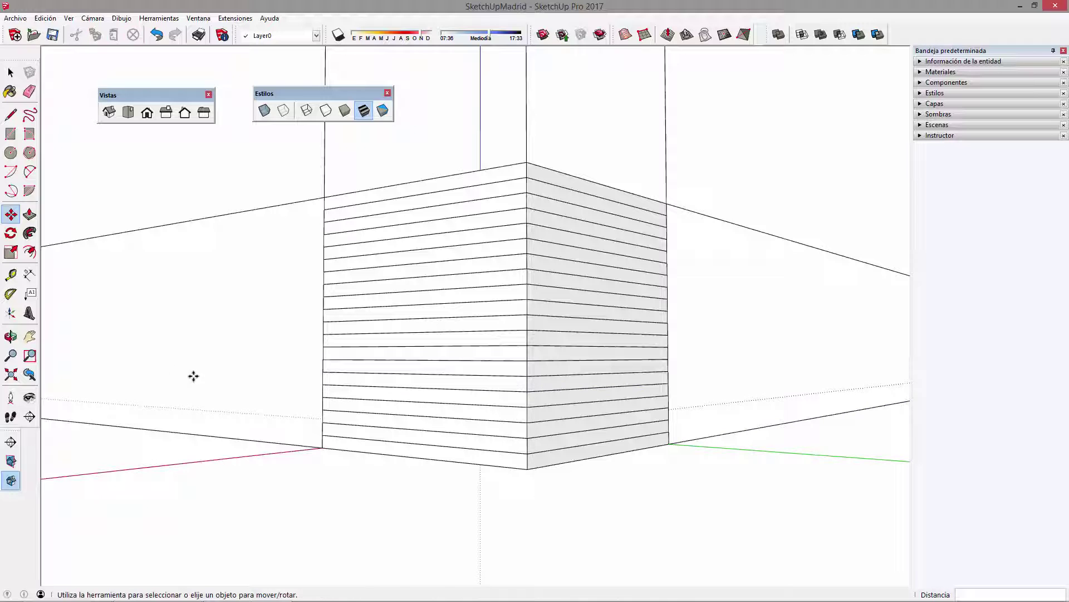
- Check the camera's active projection mode and place the floating Views toolbar just beyond the Styles toolbar
{"action": "key", "text": "space"}
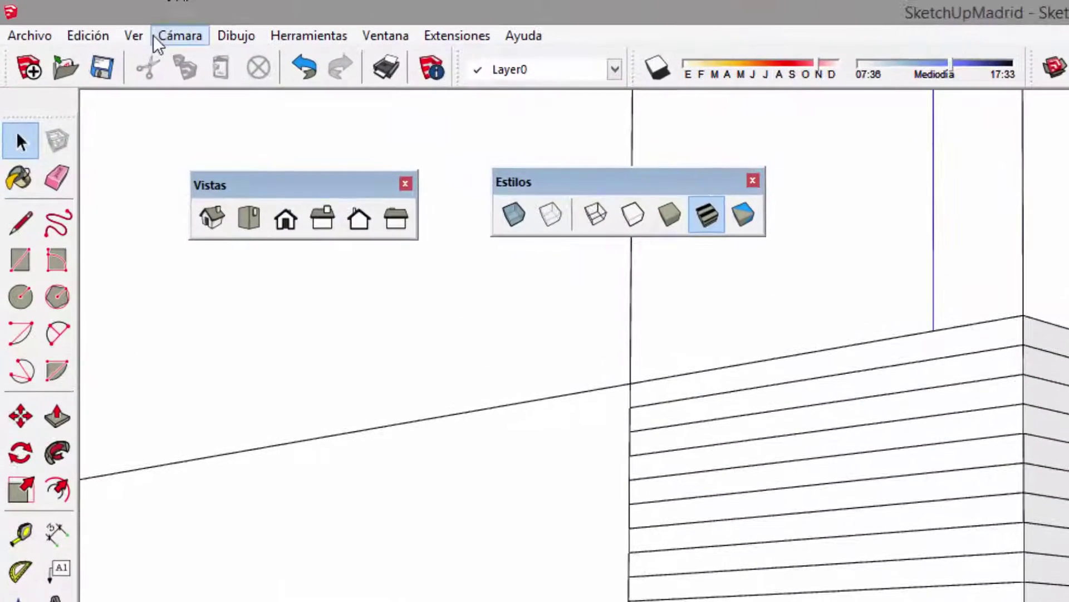
{"action": "left_click", "coordinate": [80, 19]}
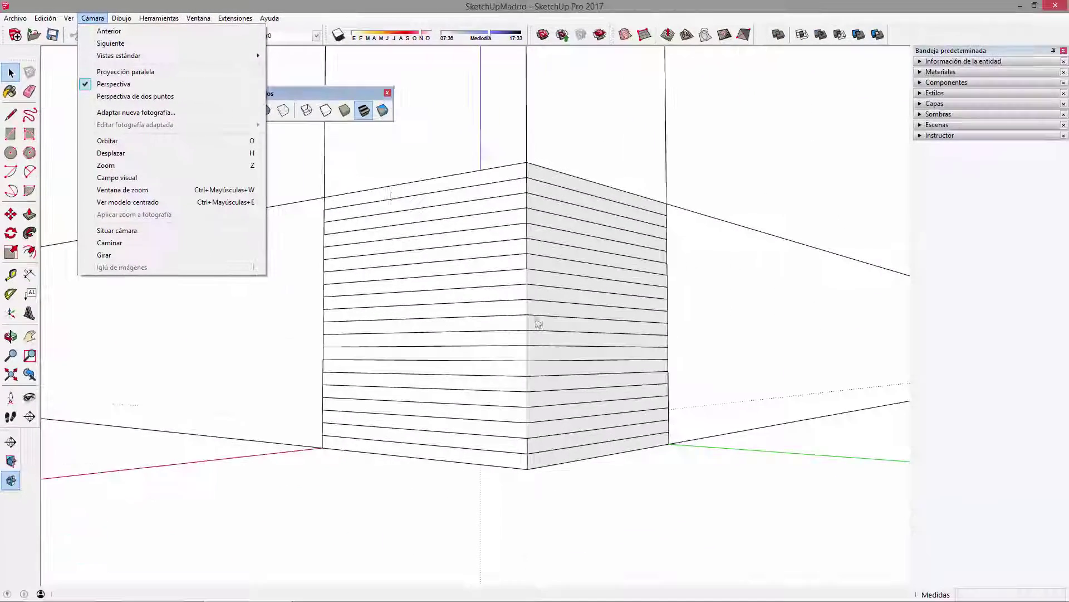
{"action": "left_click", "coordinate": [275, 127]}
{"action": "left_click_drag", "start_coordinate": [167, 94], "coordinate": [505, 87]}
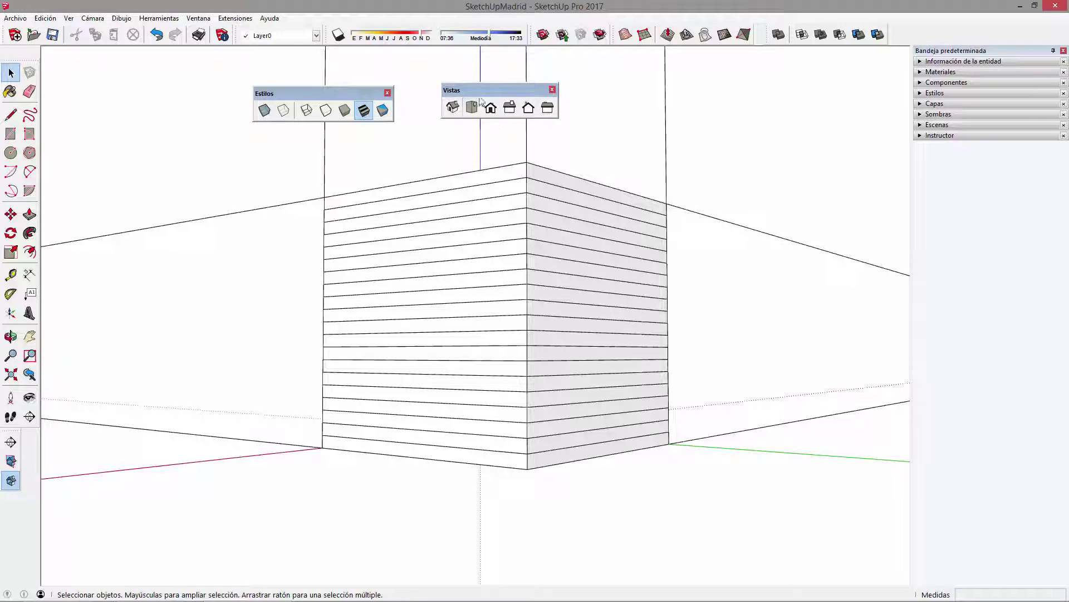
- Show the divided cube in the isometric standard view and orbit around it
{"action": "middle_click_drag", "start_coordinate": [509, 287], "coordinate": [521, 351]}
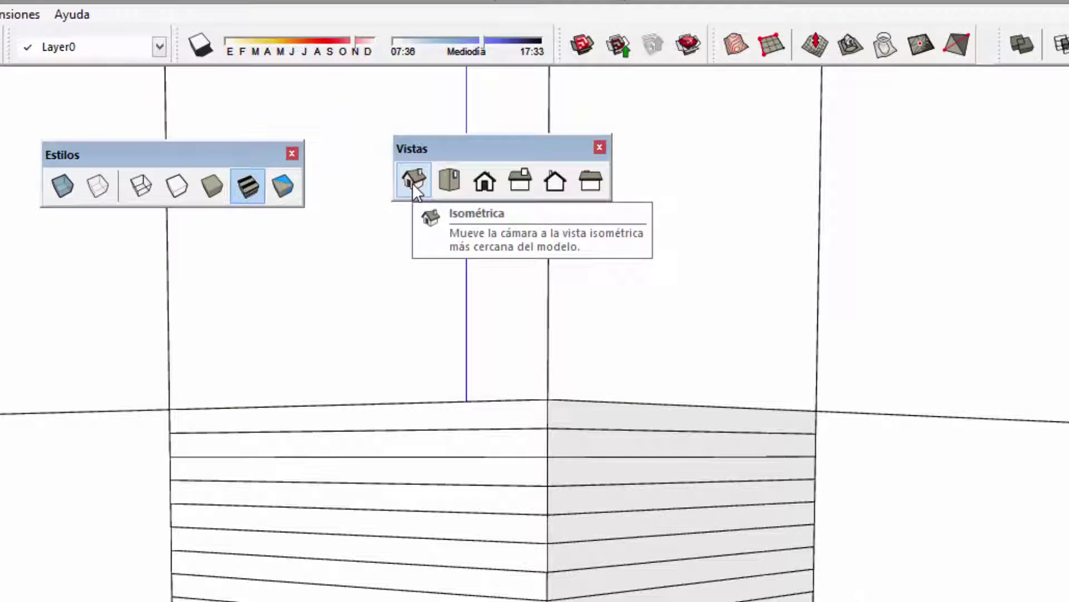
{"action": "left_click", "coordinate": [414, 179]}
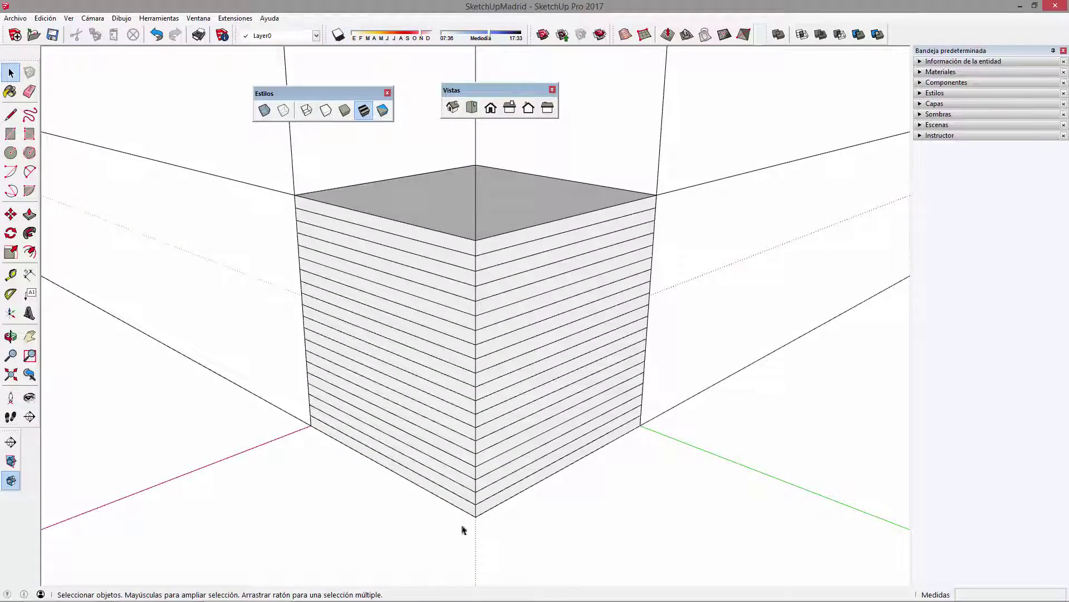
{"action": "middle_click_drag", "start_coordinate": [202, 370], "coordinate": [450, 433]}
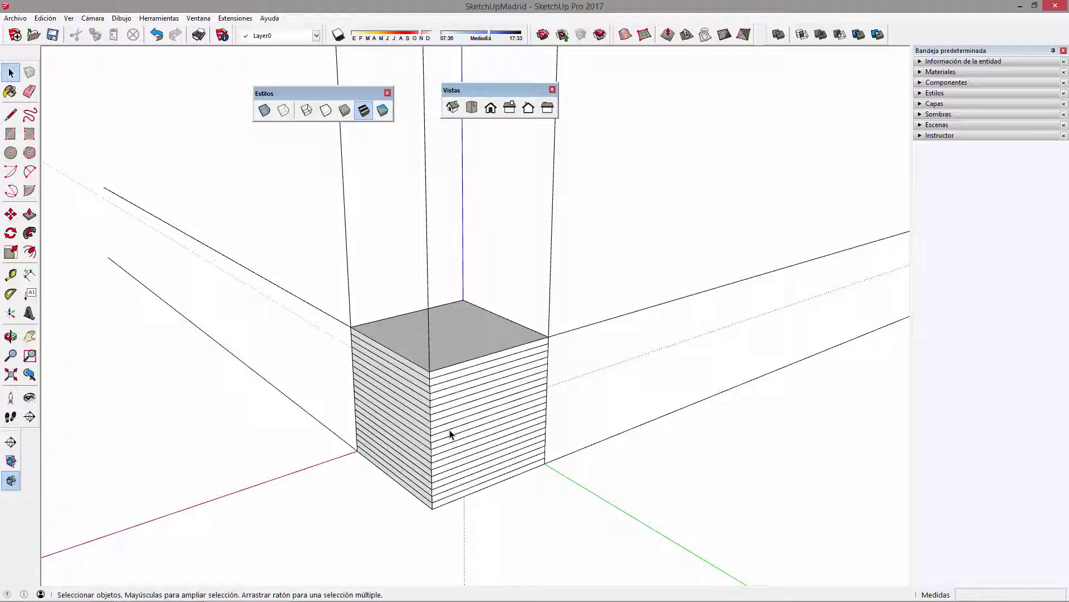
- Push/Pull one horizontal band on the side of the cube outward to form a projecting slab
{"action": "key", "text": "p"}
{"action": "left_click_drag", "start_coordinate": [511, 389], "coordinate": [539, 405]}
{"action": "key", "text": "space"}
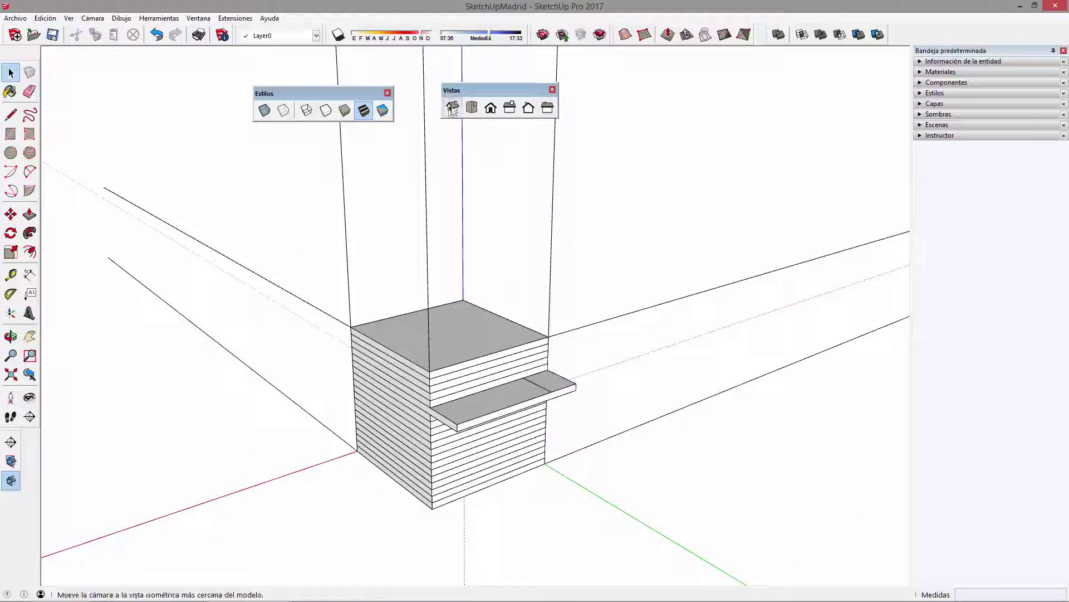
- Show the cube with its slab in the isometric and plan standard views, with the whole model fitted in the frame
{"action": "left_click", "coordinate": [453, 111]}
{"action": "middle_click_drag", "start_coordinate": [742, 425], "coordinate": [586, 420]}
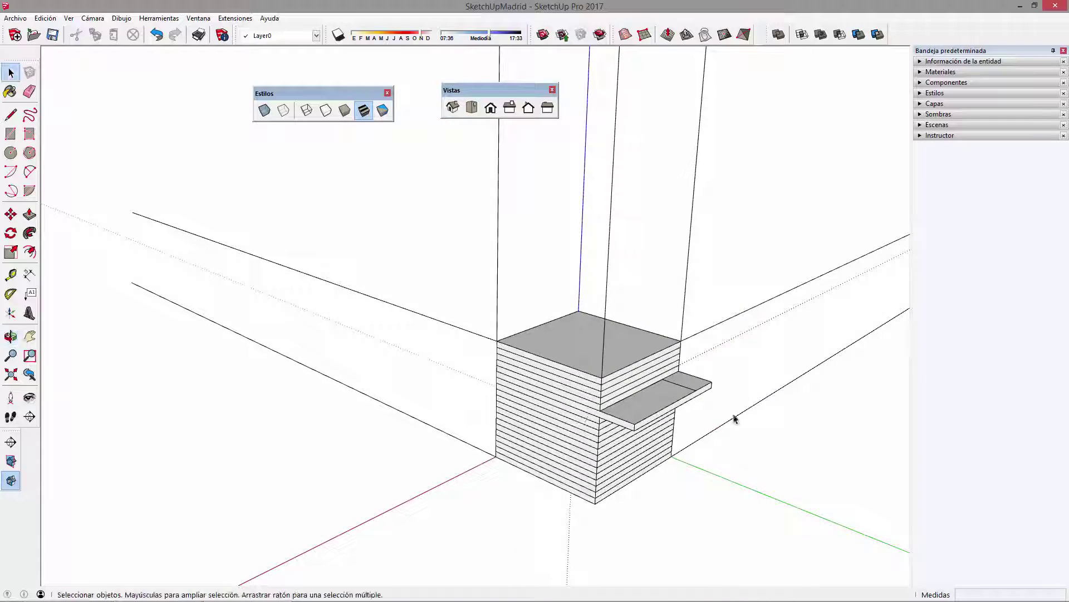
{"action": "scroll", "coordinate": [745, 382], "scroll_direction": "up", "scroll_amount": 2}
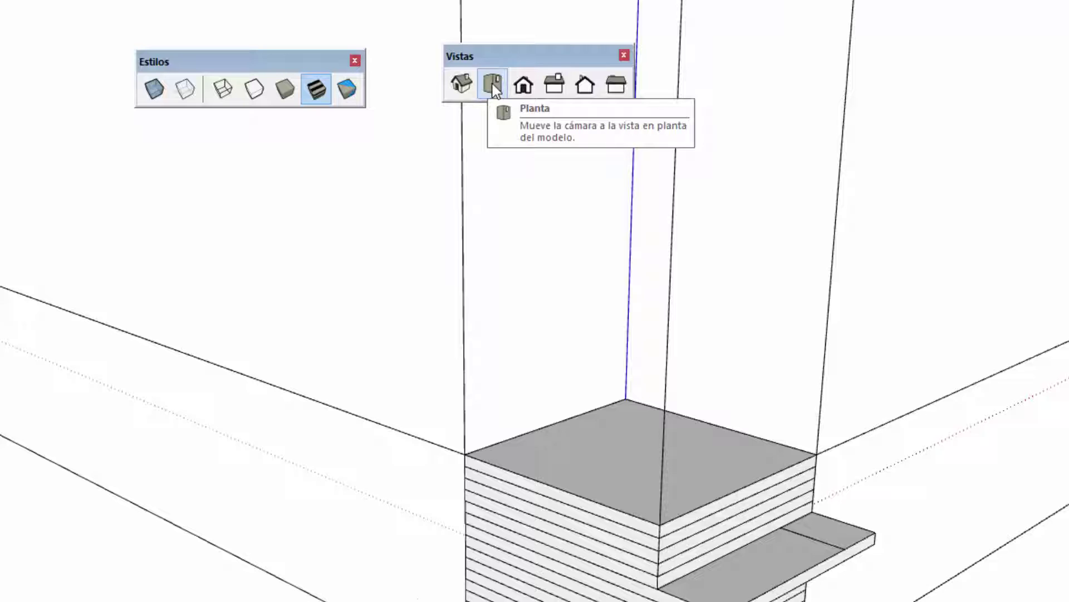
{"action": "left_click", "coordinate": [493, 88]}
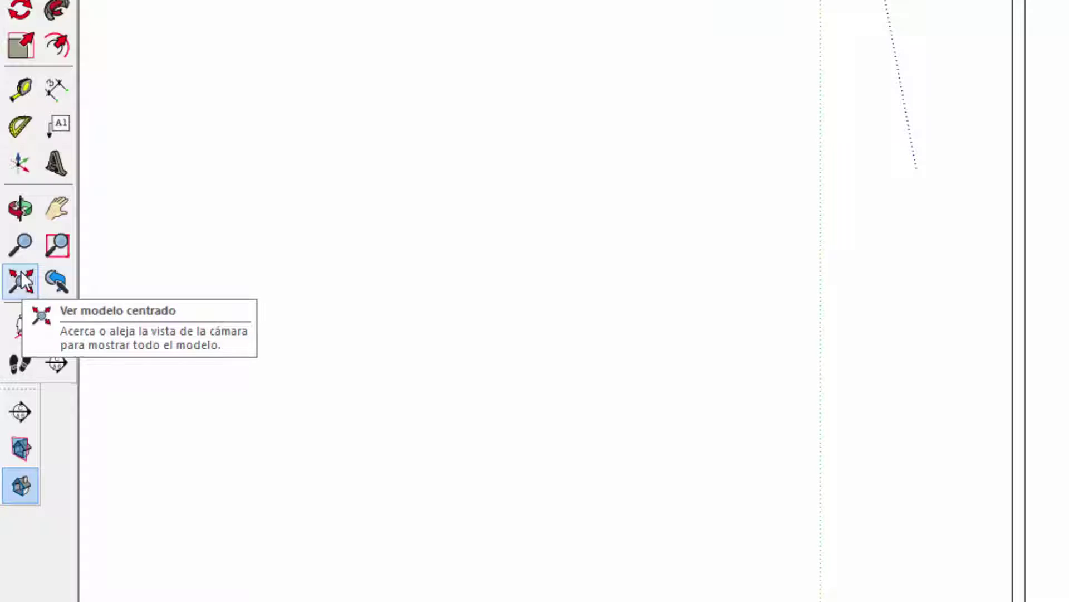
{"action": "left_click", "coordinate": [16, 308]}
{"action": "middle_click_drag", "start_coordinate": [694, 190], "coordinate": [715, 206], "text": "shift"}
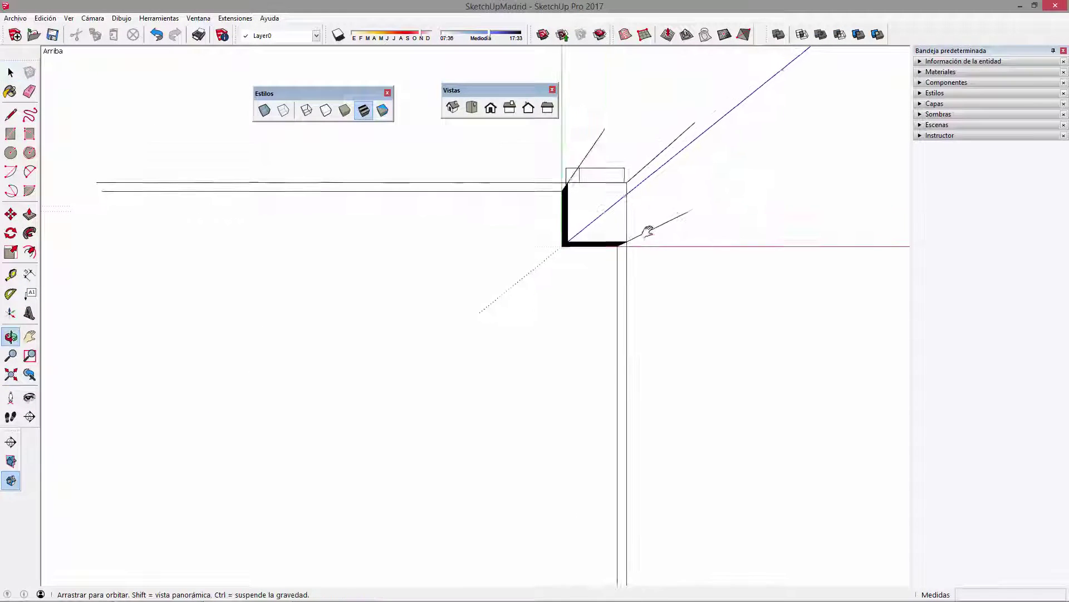
{"action": "scroll", "coordinate": [725, 133], "scroll_direction": "up", "scroll_amount": 3}
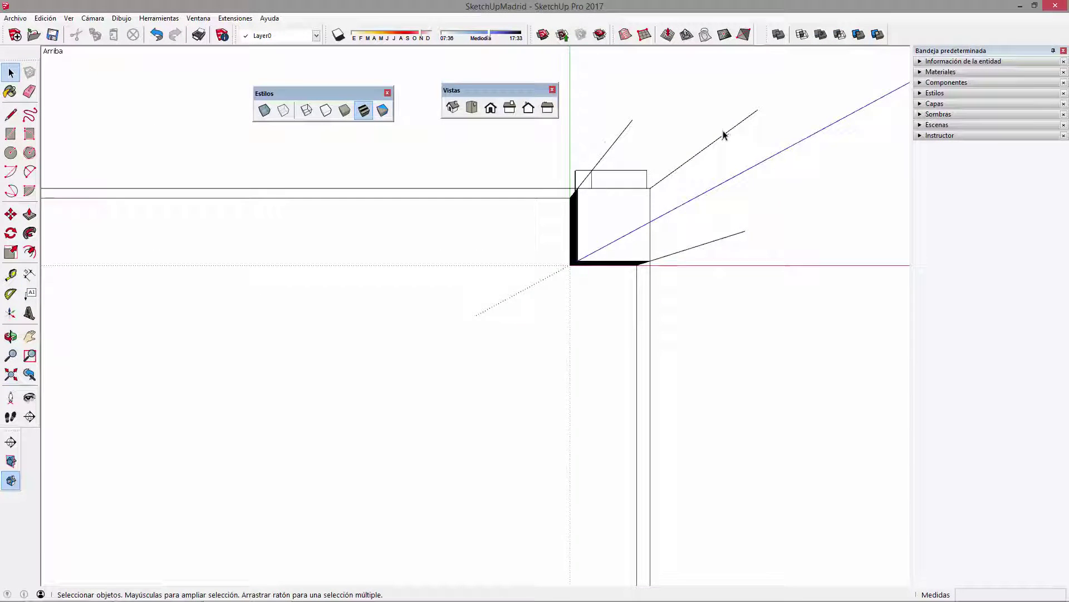
{"action": "middle_click_drag", "start_coordinate": [587, 244], "coordinate": [504, 265], "text": "shift"}
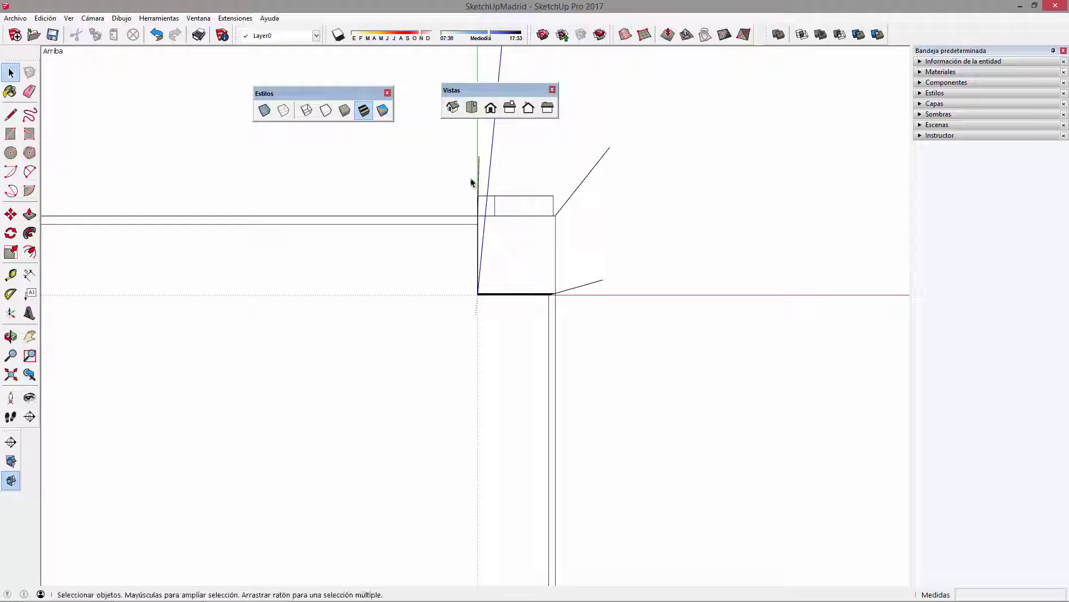
- Go through the front, right, back and left standard views in perspective and return to the isometric view
{"action": "left_click", "coordinate": [490, 108]}
{"action": "middle_click_drag", "start_coordinate": [530, 311], "coordinate": [559, 205]}
{"action": "left_click", "coordinate": [510, 109]}
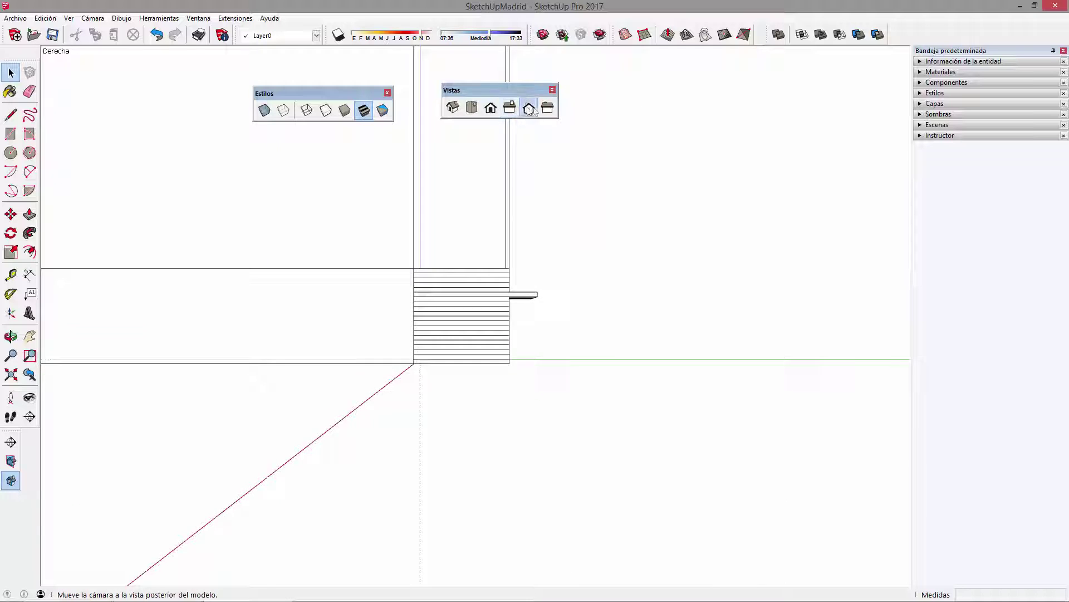
{"action": "left_click", "coordinate": [528, 108]}
{"action": "left_click", "coordinate": [548, 108]}
{"action": "left_click", "coordinate": [509, 108]}
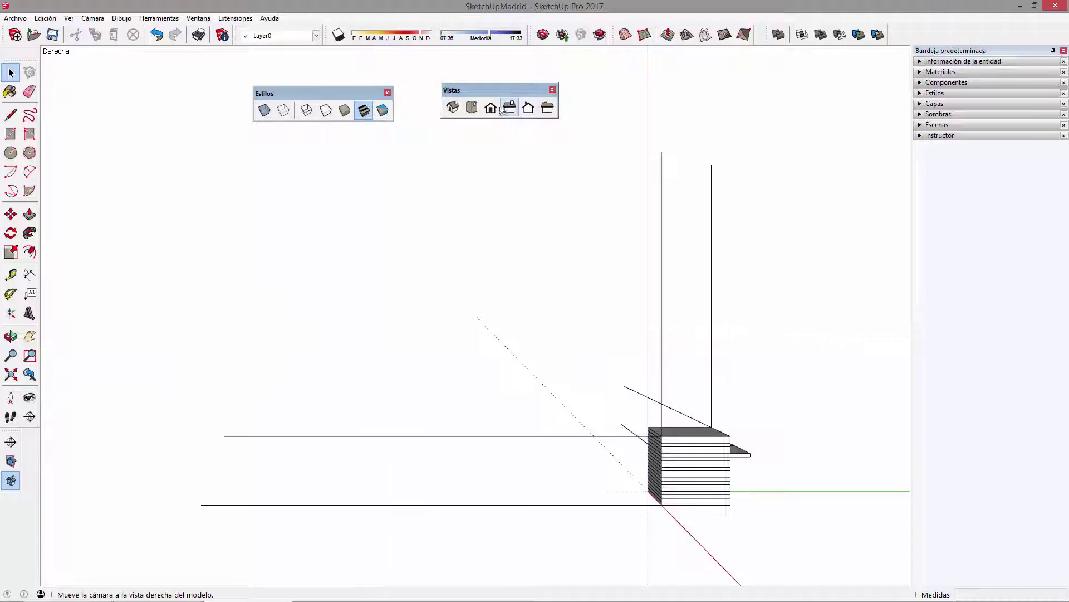
{"action": "left_click", "coordinate": [490, 109]}
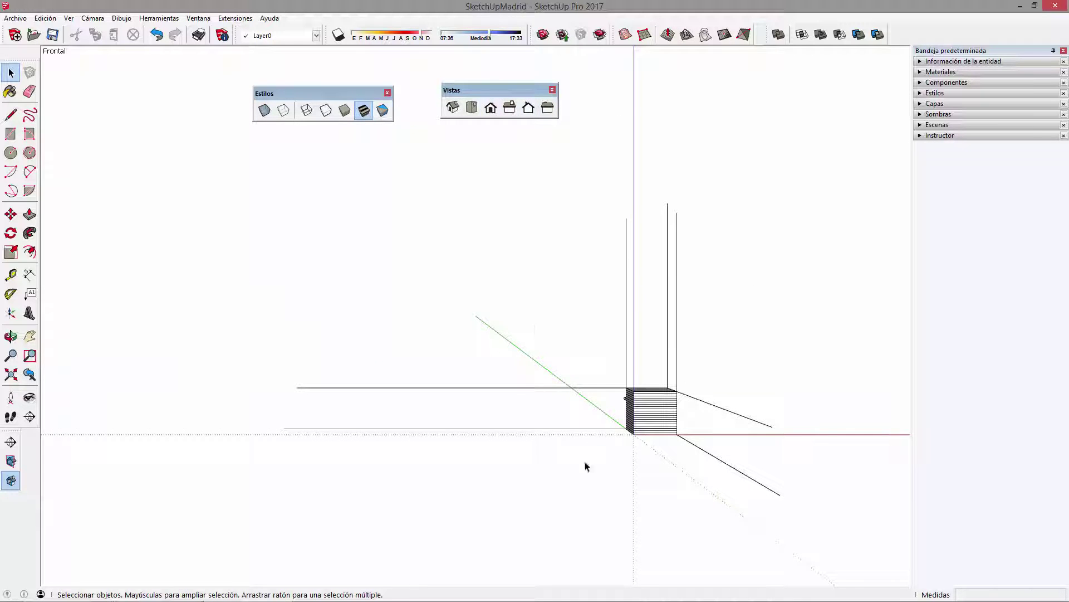
{"action": "left_click", "coordinate": [452, 107]}
- Delete the extended edges running out from the cube and erase the leftover edge across the projecting slab's top
{"action": "middle_click_drag", "start_coordinate": [760, 387], "coordinate": [529, 350]}
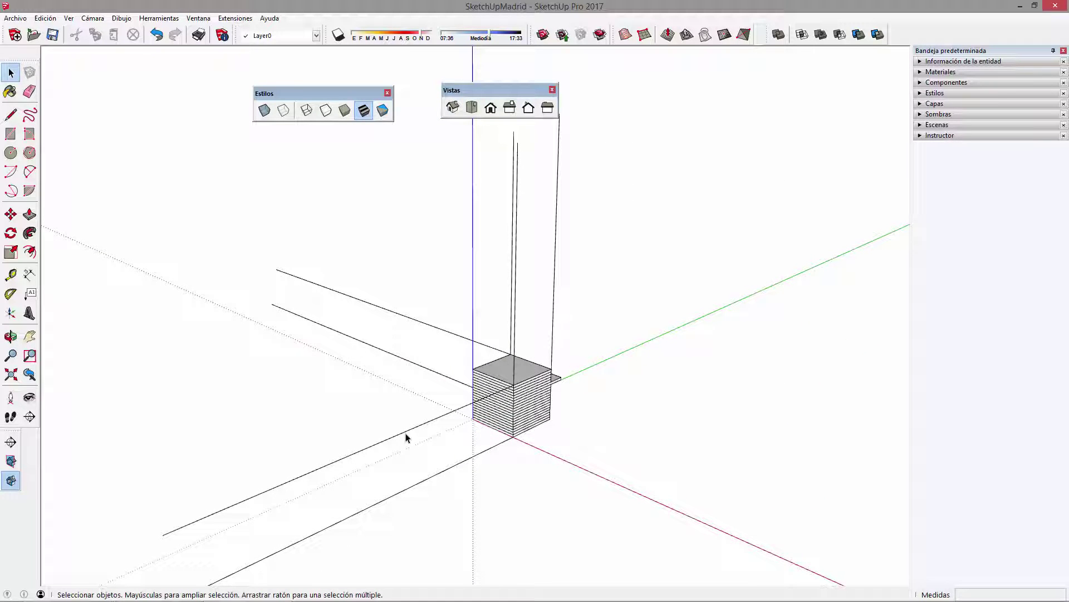
{"action": "left_click_drag", "start_coordinate": [395, 321], "coordinate": [395, 318]}
{"action": "left_click_drag", "start_coordinate": [590, 295], "coordinate": [497, 269], "text": "shift"}
{"action": "key", "text": "Delete"}
{"action": "mouse_move", "coordinate": [518, 277]}
{"action": "middle_mouse_down"}
{"action": "mouse_move", "coordinate": [233, 287]}
{"action": "mouse_move", "coordinate": [532, 409]}
{"action": "mouse_move", "coordinate": [385, 463]}
{"action": "middle_mouse_up"}
{"action": "scroll", "coordinate": [532, 410], "scroll_direction": "up", "scroll_amount": 2}
{"action": "scroll", "coordinate": [533, 409], "scroll_direction": "up", "scroll_amount": 1}
{"action": "key", "text": "e"}
{"action": "left_click", "coordinate": [537, 366]}
{"action": "key", "text": "space"}
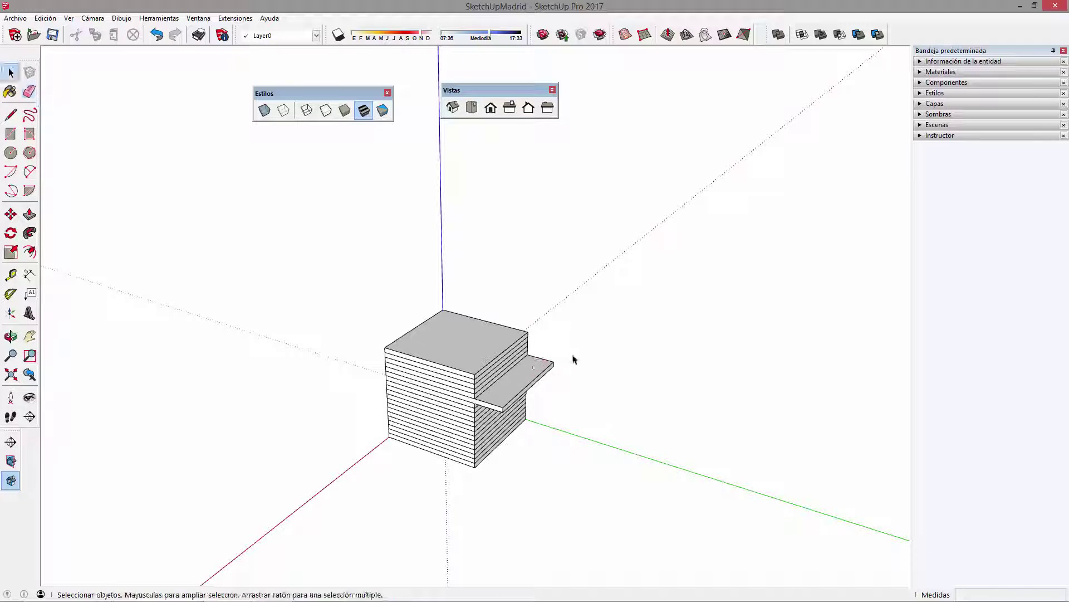
{"action": "scroll", "coordinate": [479, 425], "scroll_direction": "up", "scroll_amount": 2}
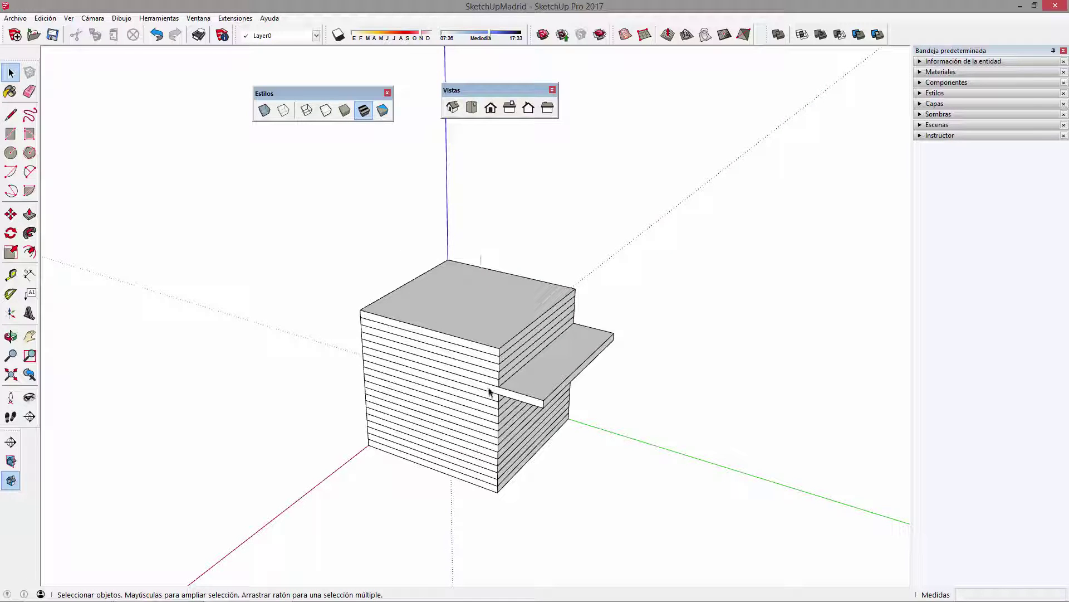
- Switch the camera to parallel projection and show the cube in the isometric view
{"action": "left_click", "coordinate": [93, 18]}
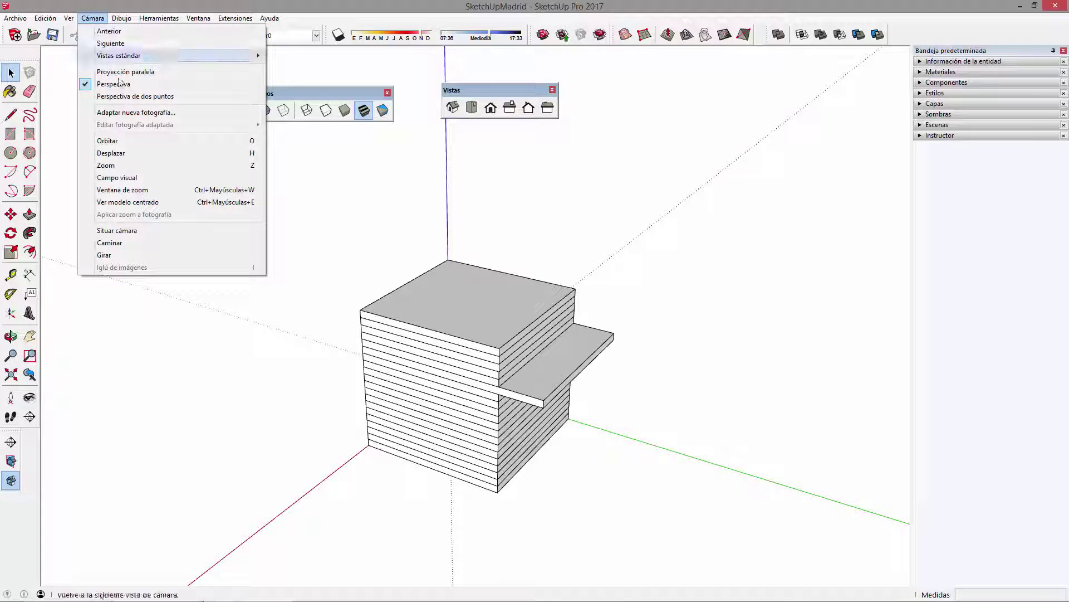
{"action": "left_click", "coordinate": [151, 72]}
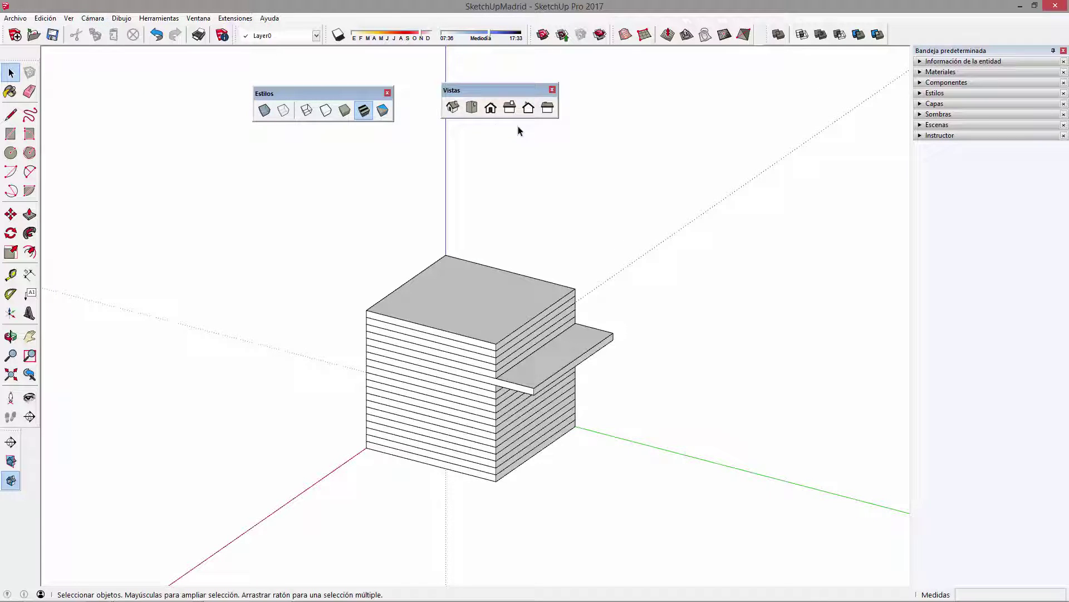
{"action": "left_click", "coordinate": [452, 107]}
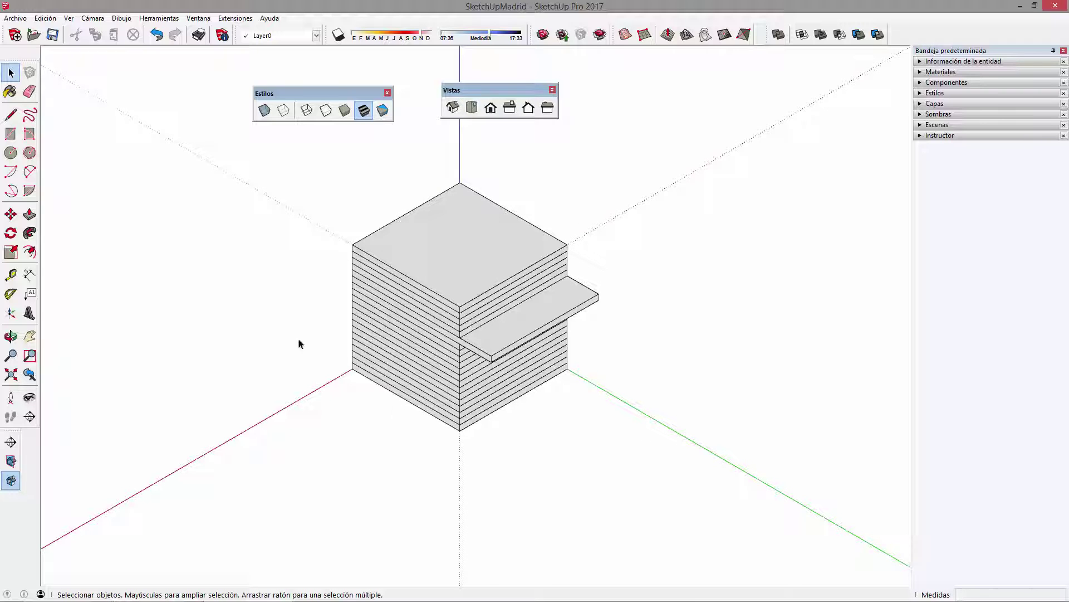
{"action": "scroll", "coordinate": [453, 218], "scroll_direction": "up", "scroll_amount": 1}
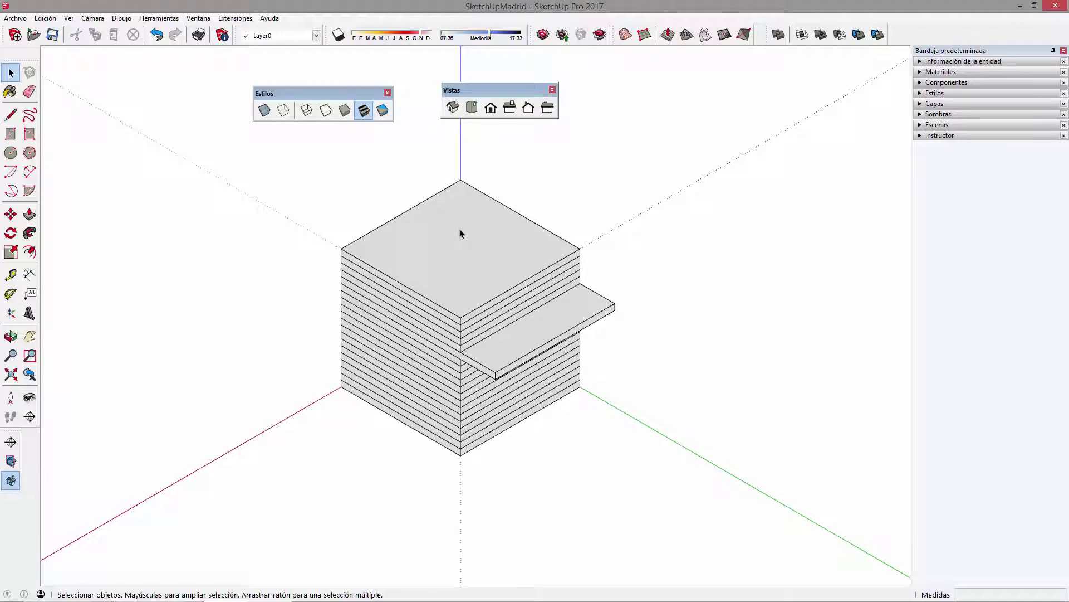
- Go through the plan, front, right, back and left standard views in parallel projection
{"action": "left_click", "coordinate": [472, 109]}
{"action": "left_click", "coordinate": [490, 109]}
{"action": "left_click", "coordinate": [509, 109]}
{"action": "left_click", "coordinate": [529, 111]}
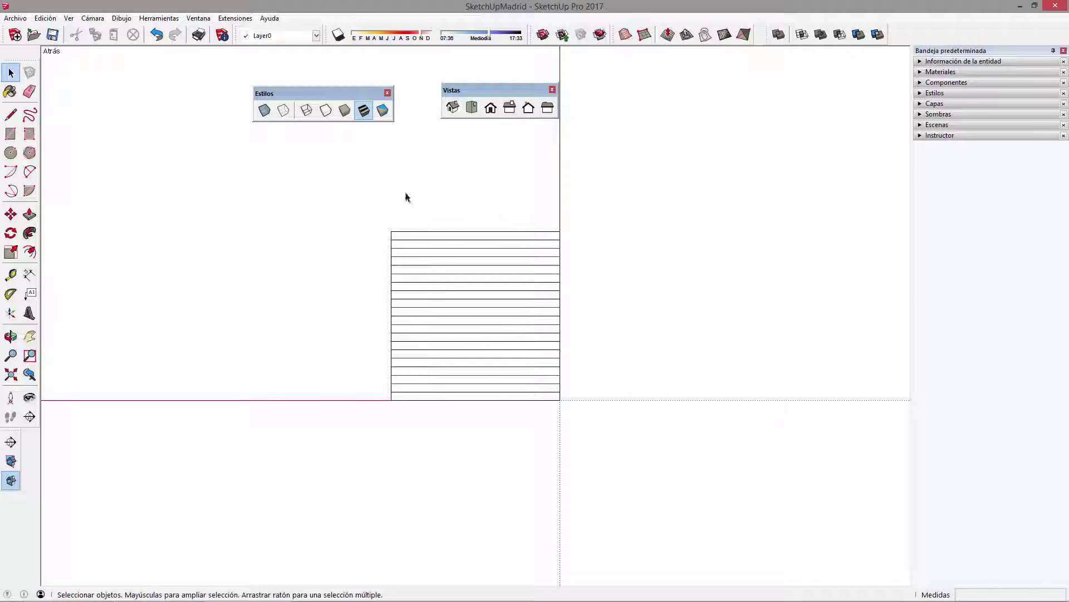
{"action": "scroll", "coordinate": [477, 286], "scroll_direction": "up", "scroll_amount": 2}
{"action": "left_click", "coordinate": [521, 281]}
{"action": "middle_click_drag", "start_coordinate": [522, 280], "coordinate": [465, 136]}
{"action": "left_click", "coordinate": [530, 108]}
{"action": "left_click", "coordinate": [548, 107]}
- Return to the plan view and select the whole cube with its projecting slab
{"action": "left_click", "coordinate": [472, 107]}
{"action": "scroll", "coordinate": [518, 325], "scroll_direction": "down", "scroll_amount": 2}
{"action": "left_click_drag", "start_coordinate": [360, 179], "coordinate": [626, 455]}
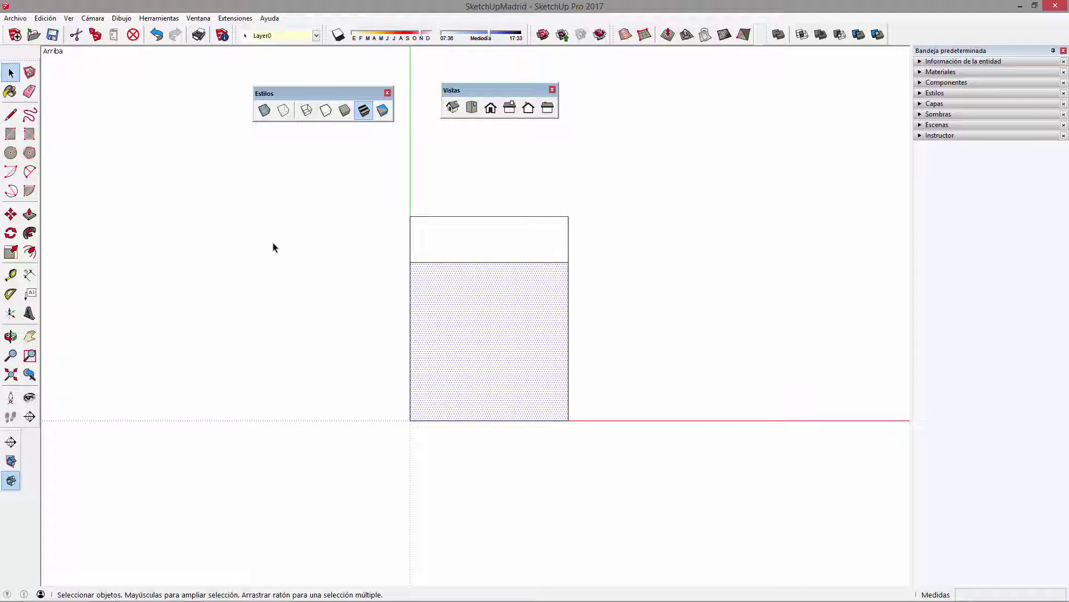
- Bring the cube back to the isometric view, switch the camera to perspective and orbit around the cube
{"action": "left_click", "coordinate": [93, 19]}
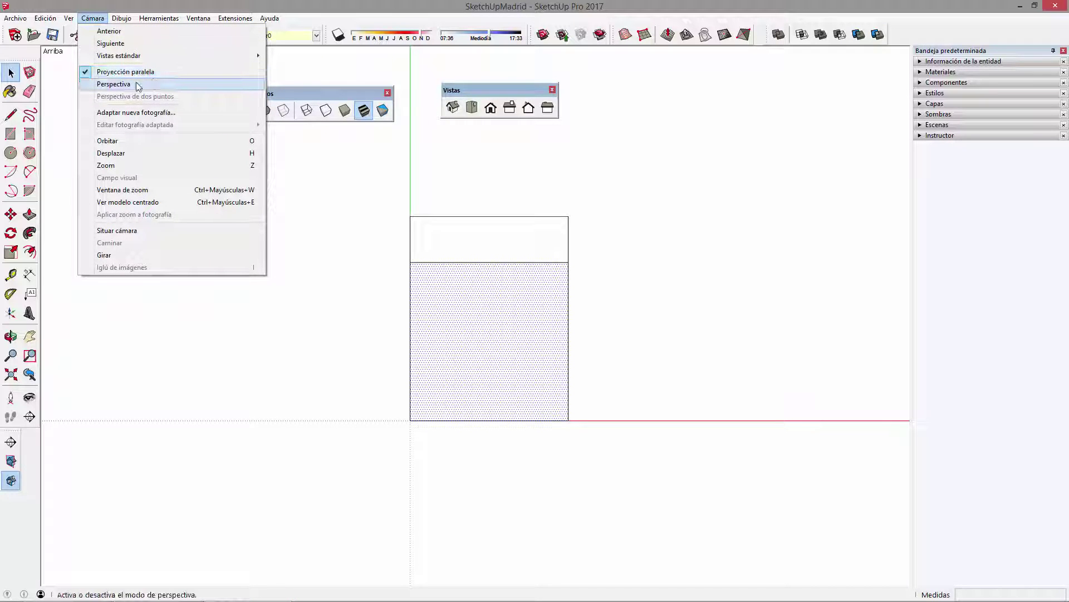
{"action": "left_click", "coordinate": [122, 84]}
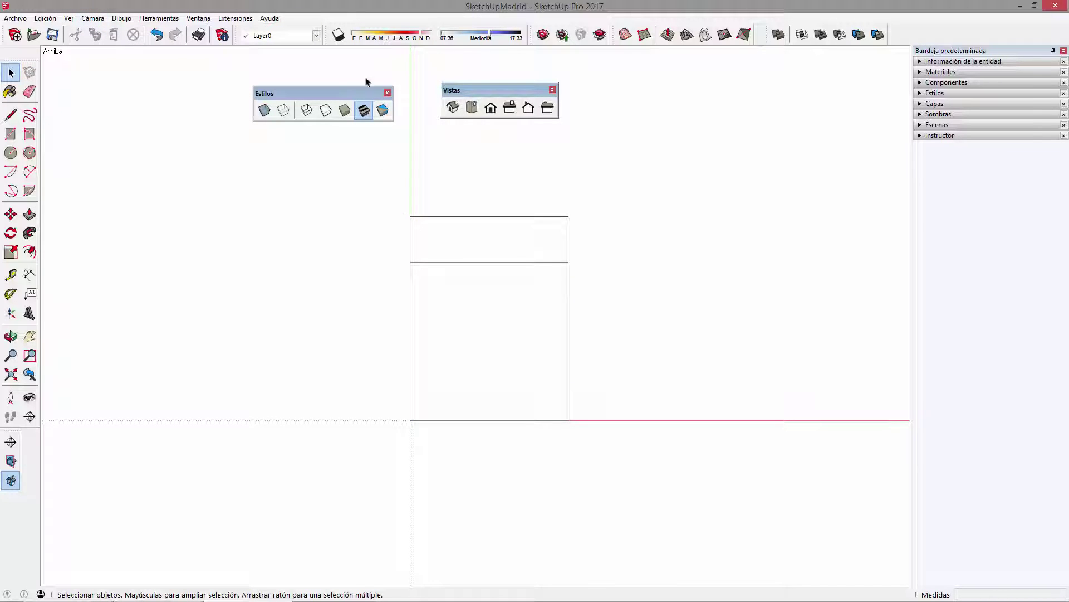
{"action": "left_click", "coordinate": [452, 107]}
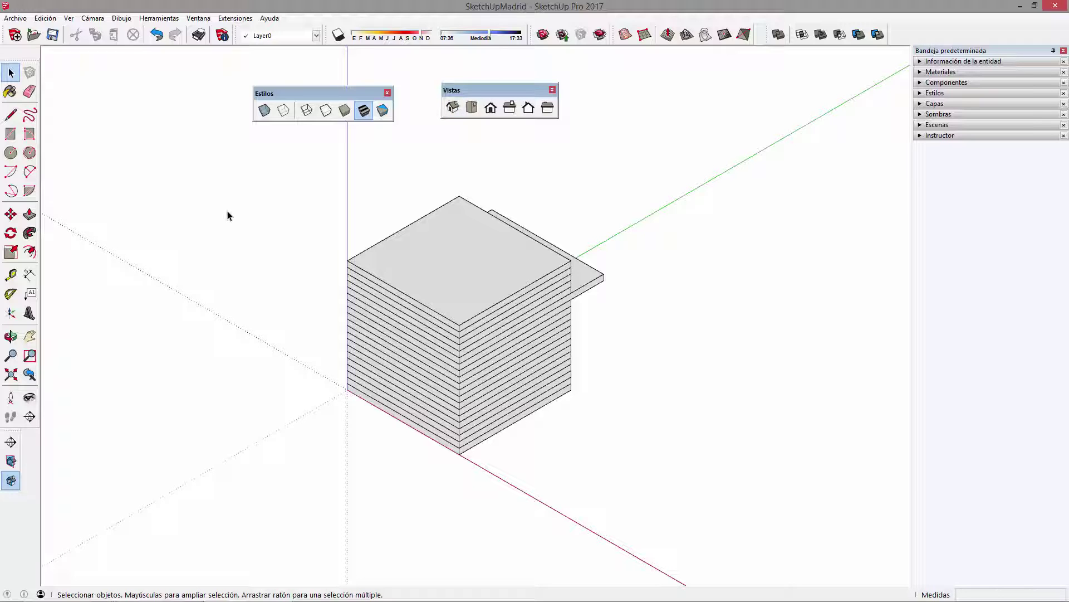
{"action": "left_click", "coordinate": [92, 18]}
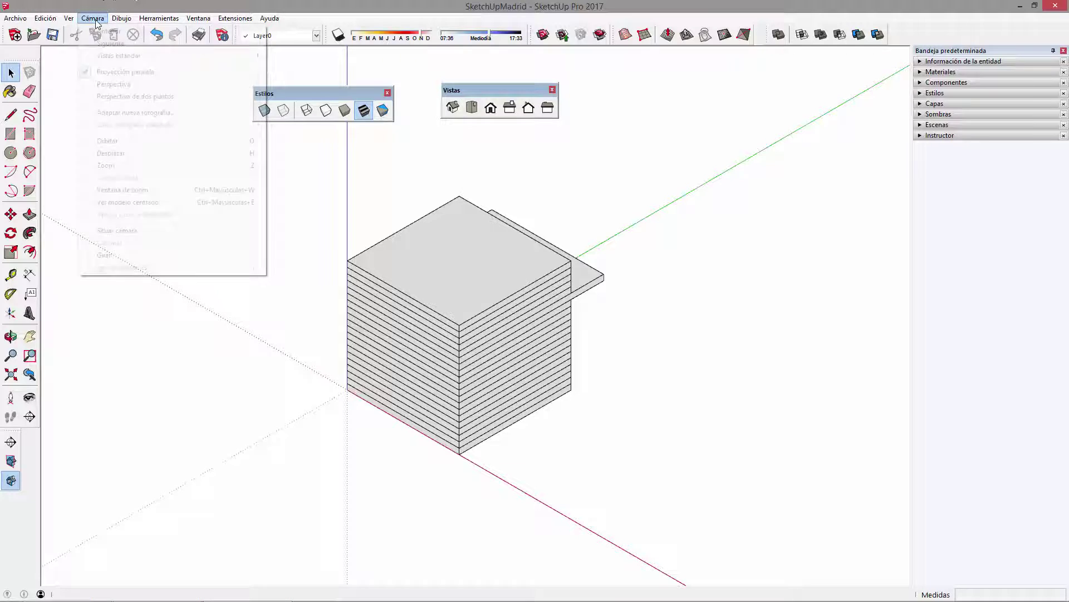
{"action": "left_click", "coordinate": [122, 86]}
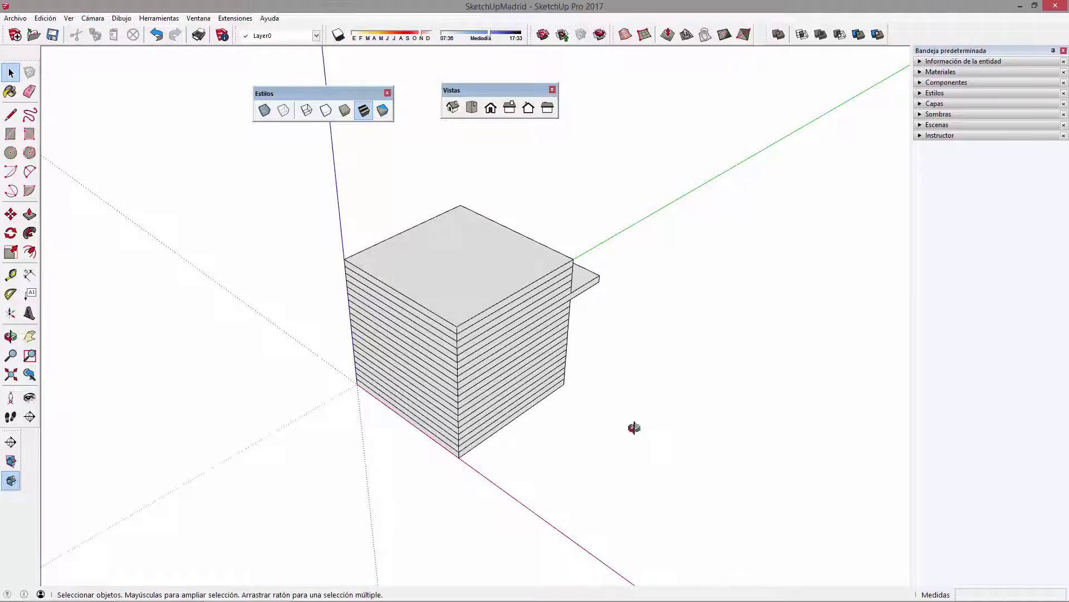
{"action": "middle_click_drag", "start_coordinate": [635, 427], "coordinate": [494, 274]}
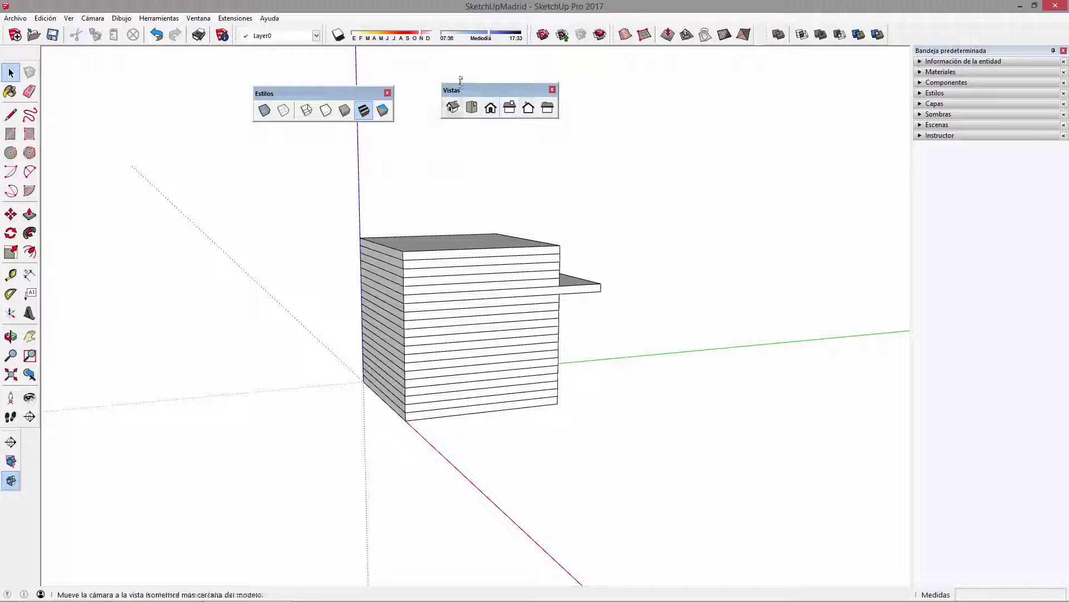
{"action": "middle_click_drag", "start_coordinate": [460, 229], "coordinate": [412, 357]}
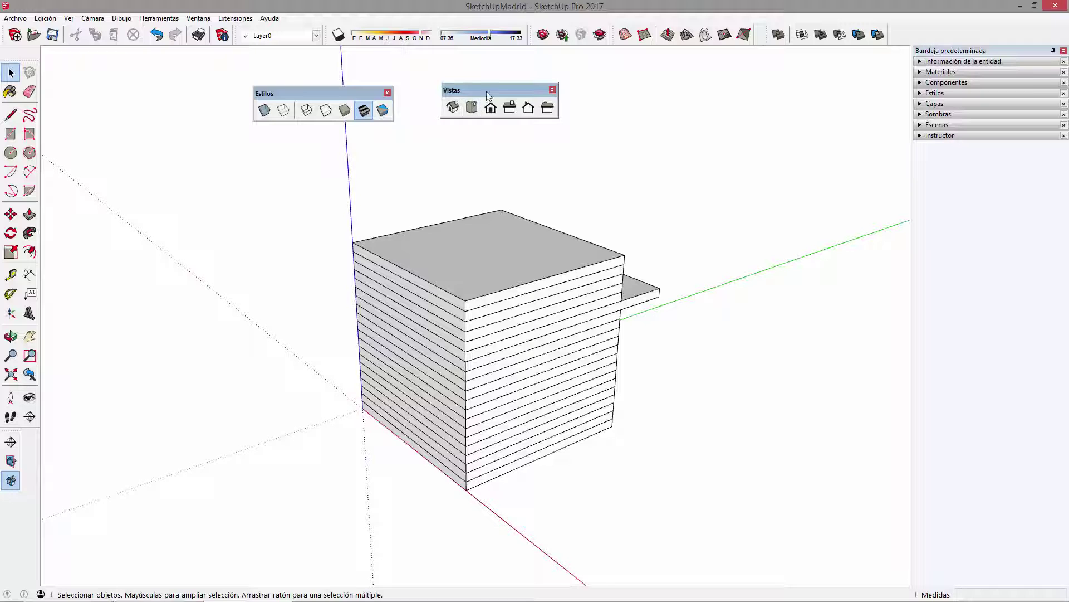
- Dock the Views toolbar below the main toolbar row and shift the floating Styles toolbar slightly
{"action": "left_click_drag", "start_coordinate": [488, 89], "coordinate": [112, 64]}
{"action": "middle_click_drag", "start_coordinate": [445, 229], "coordinate": [429, 184]}
{"action": "left_click_drag", "start_coordinate": [331, 93], "coordinate": [374, 90]}
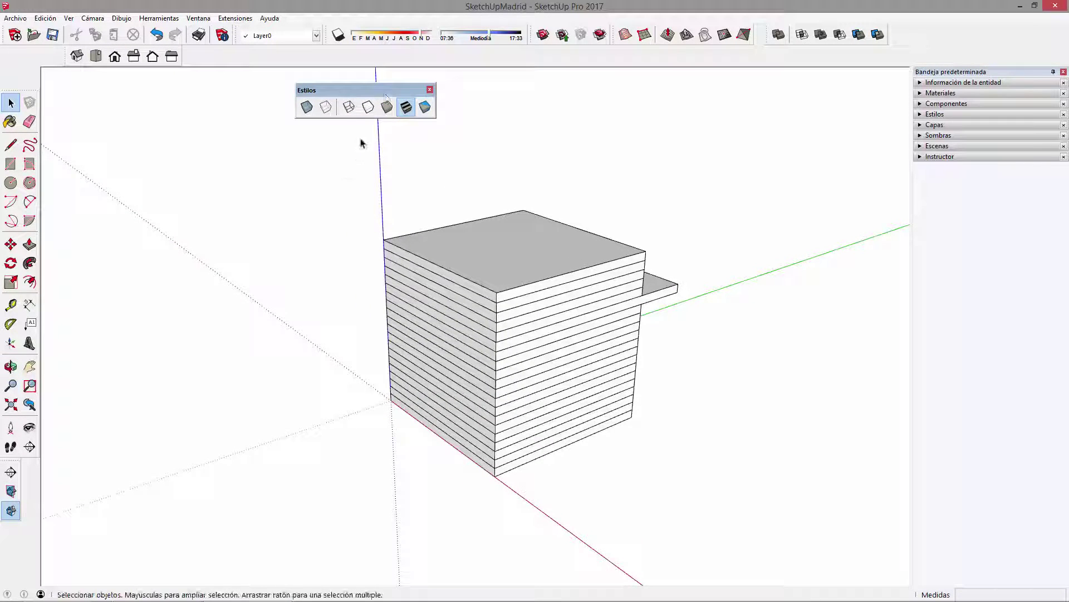
- Paint the cube's top face with the Azulejo de madera cuadrado 01 material from the Baldosa collection
{"action": "middle_click_drag", "start_coordinate": [674, 336], "coordinate": [263, 305]}
{"action": "scroll", "coordinate": [519, 437], "scroll_direction": "up", "scroll_amount": 2}
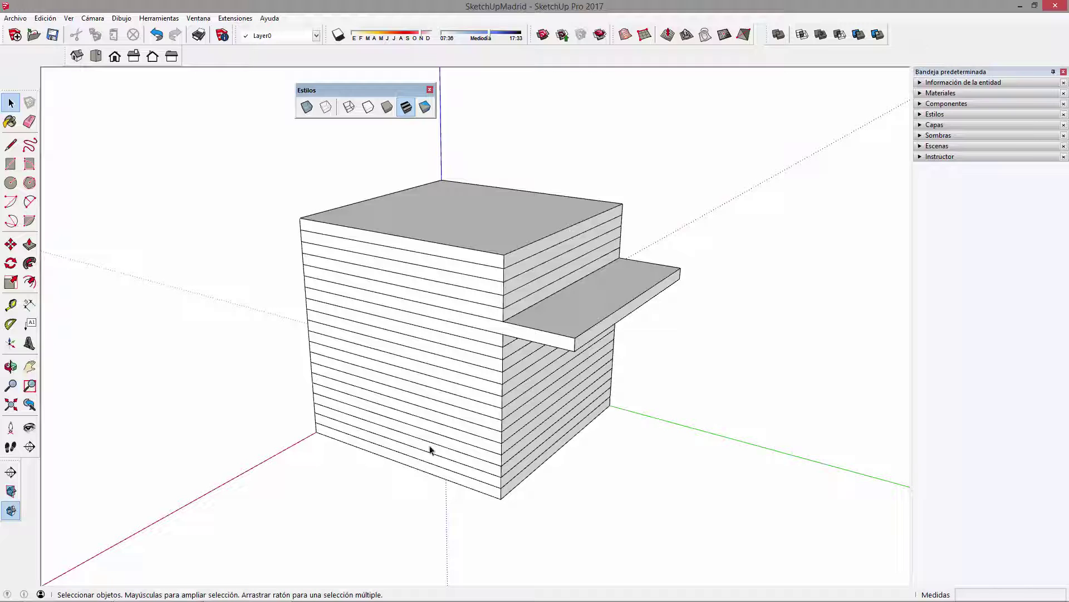
{"action": "left_click", "coordinate": [925, 93]}
{"action": "scroll", "coordinate": [958, 195], "scroll_direction": "down", "scroll_amount": 3}
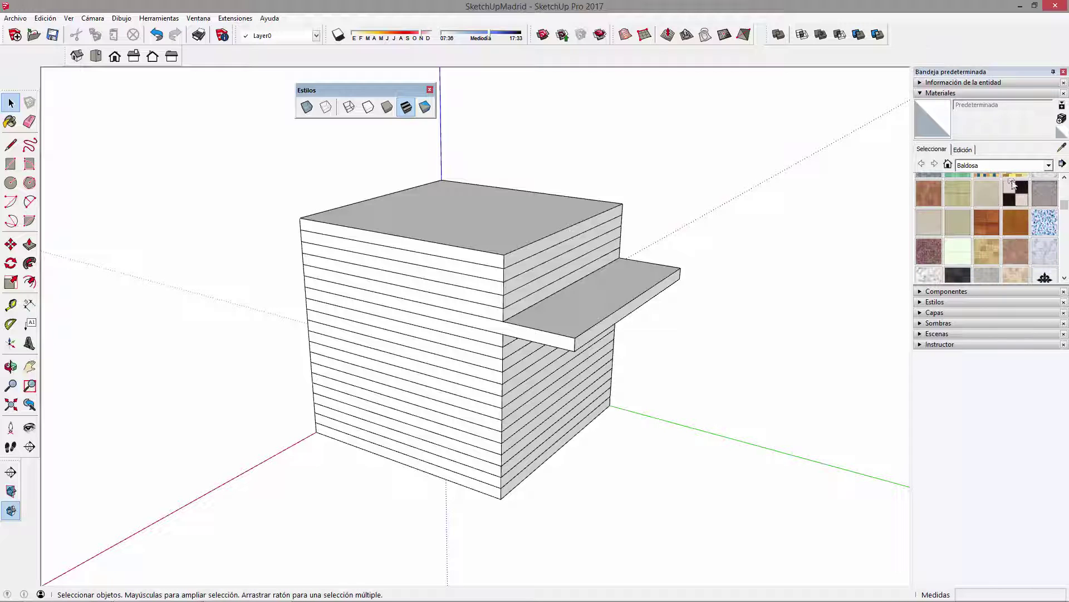
{"action": "left_click", "coordinate": [981, 226]}
{"action": "left_click", "coordinate": [438, 221]}
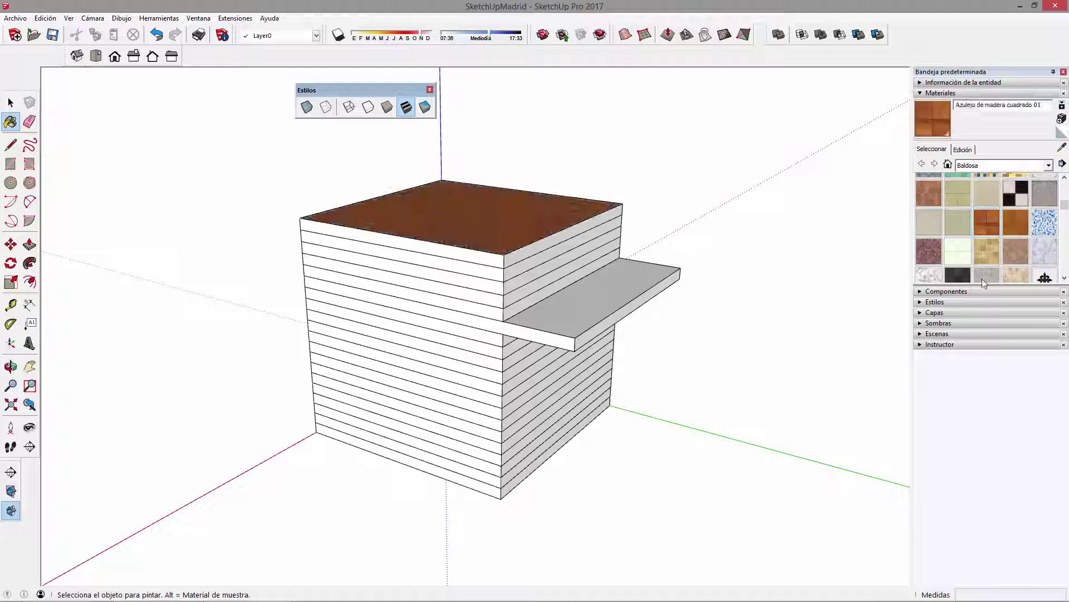
- Paint the projecting slab's top with Azulejo de piedra caliza multicolor and one horizontal band of the cube with Azulejo de pizarra clara
{"action": "left_click", "coordinate": [990, 260]}
{"action": "left_click", "coordinate": [606, 295]}
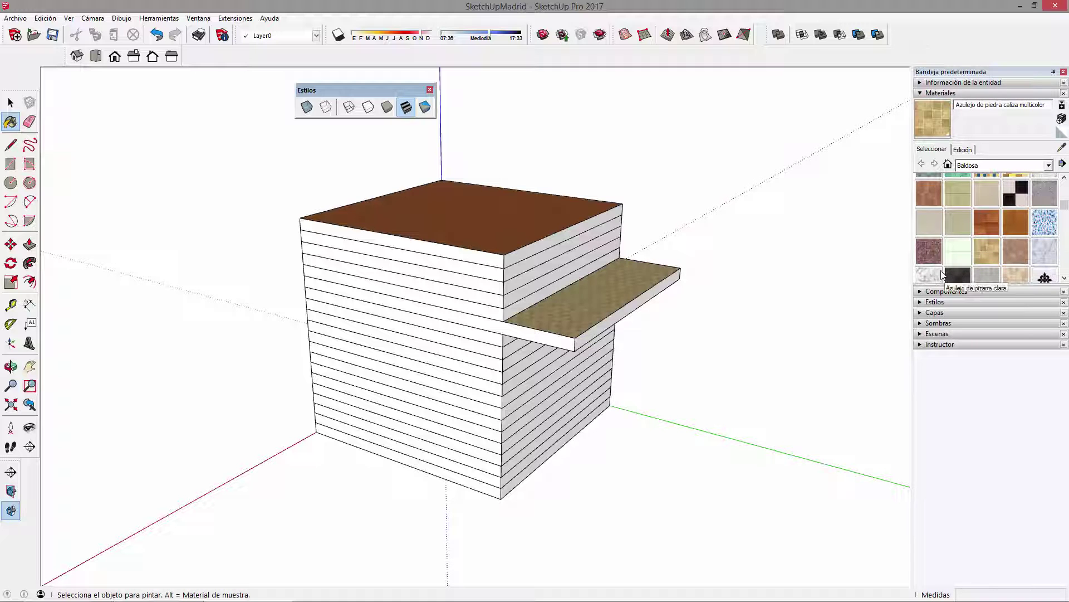
{"action": "left_click", "coordinate": [958, 275]}
{"action": "left_click", "coordinate": [485, 359]}
{"action": "scroll", "coordinate": [493, 351], "scroll_direction": "up", "scroll_amount": 2}
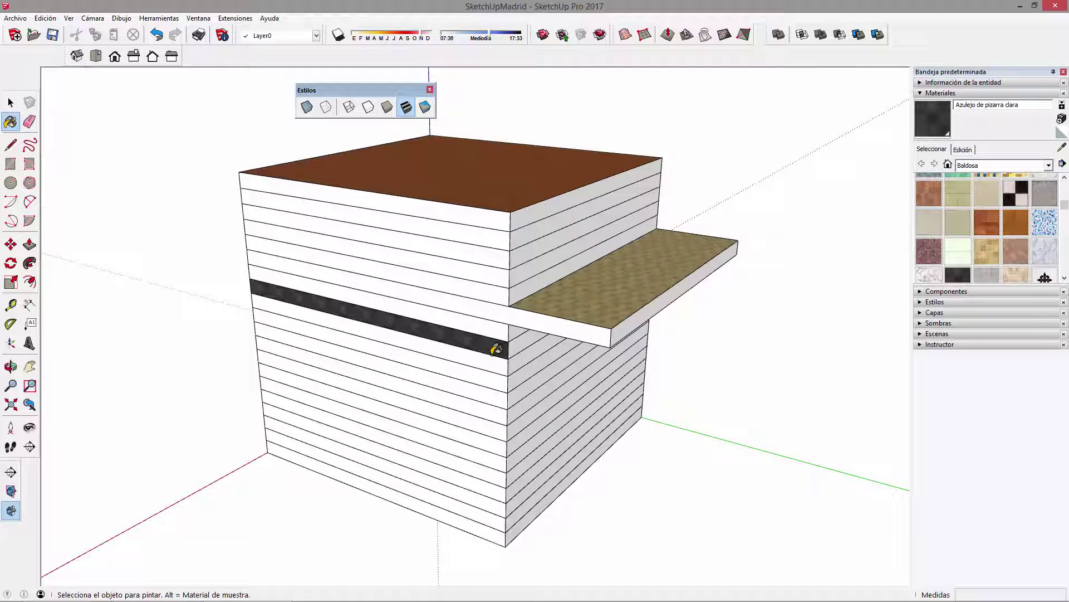
- Preview the textured cube's shadows with an earlier month and a slightly earlier hour, and hide the shadows again
{"action": "left_click", "coordinate": [10, 102]}
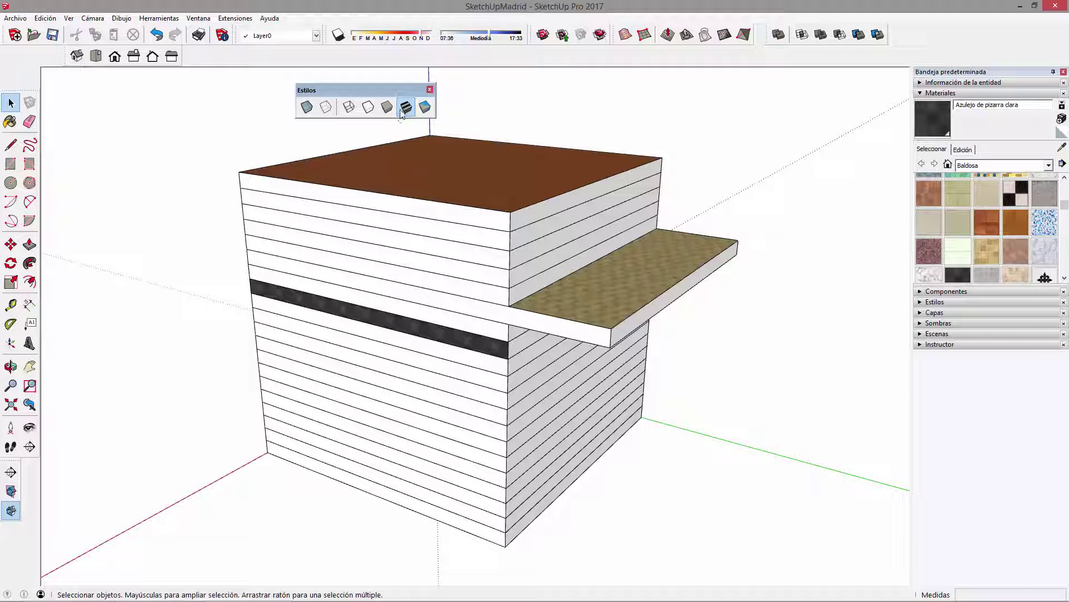
{"action": "middle_click_drag", "start_coordinate": [539, 383], "coordinate": [505, 411]}
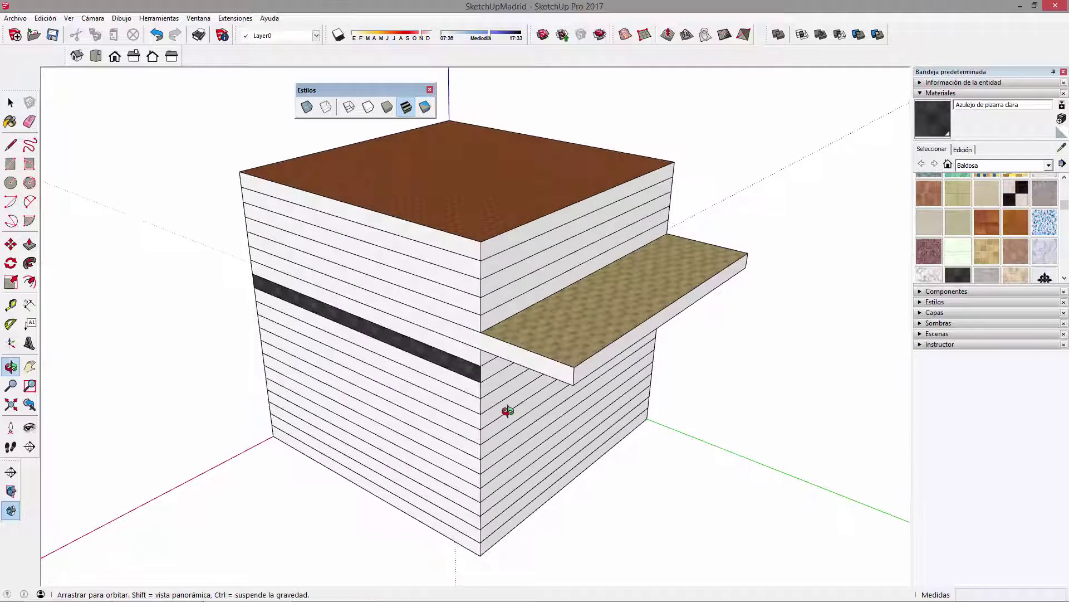
{"action": "left_click", "coordinate": [338, 36]}
{"action": "left_click_drag", "start_coordinate": [421, 38], "coordinate": [384, 39]}
{"action": "left_click_drag", "start_coordinate": [471, 36], "coordinate": [468, 37]}
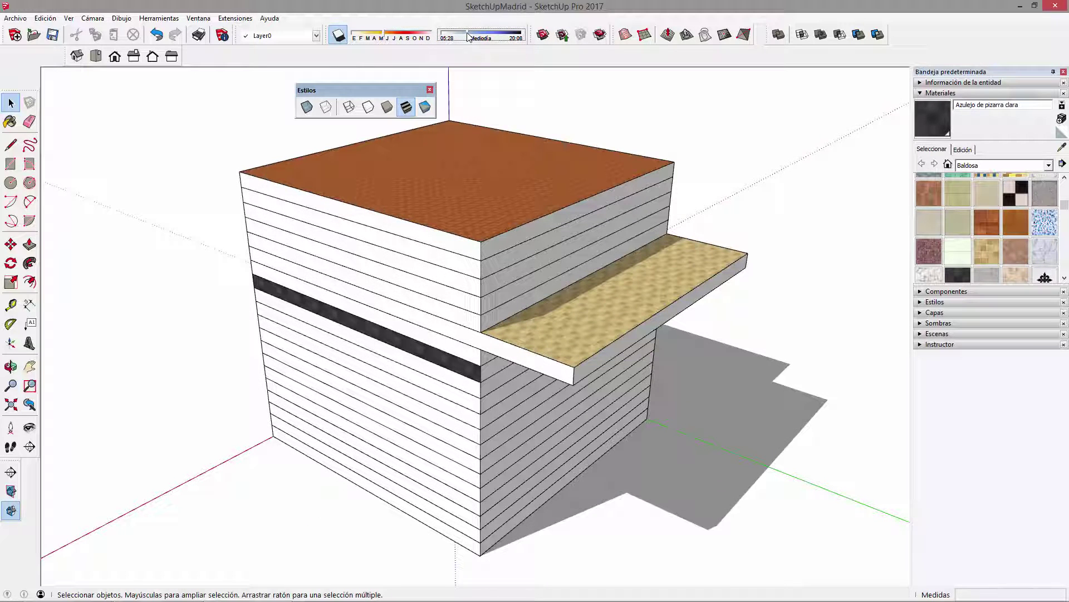
{"action": "left_click", "coordinate": [338, 35]}
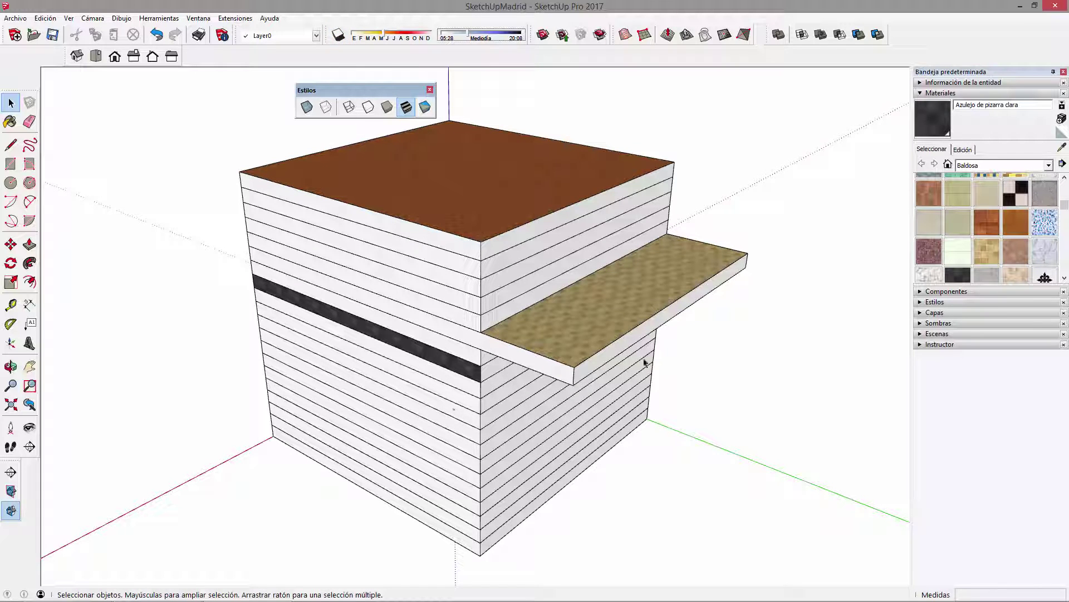
- View the cube in the shaded style without textures and in the Líneas ocultas style, inspecting it from several angles
{"action": "left_click", "coordinate": [387, 107]}
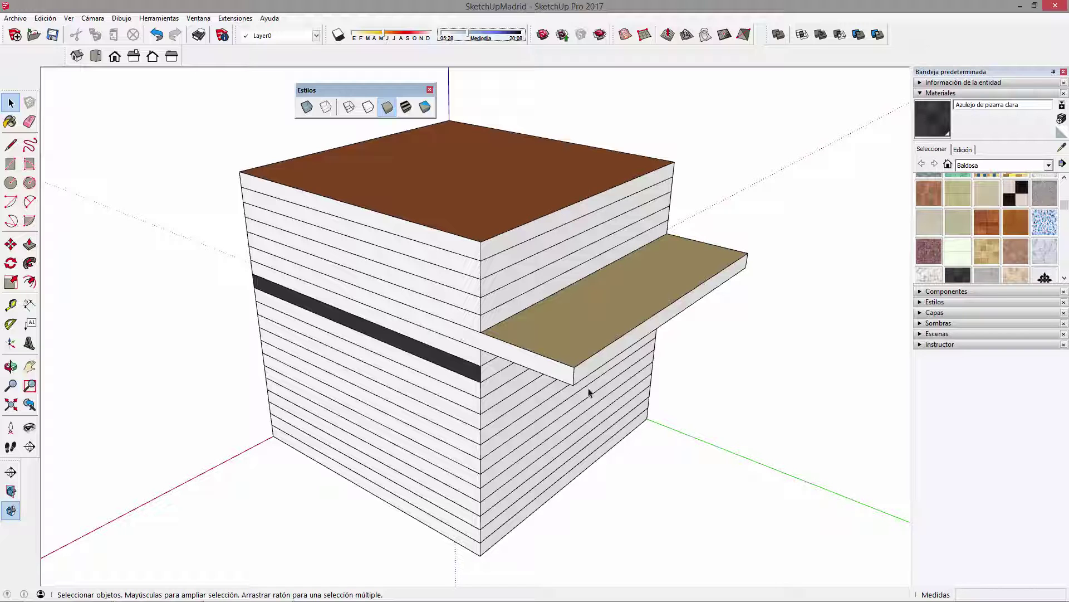
{"action": "middle_click_drag", "start_coordinate": [488, 175], "coordinate": [436, 215]}
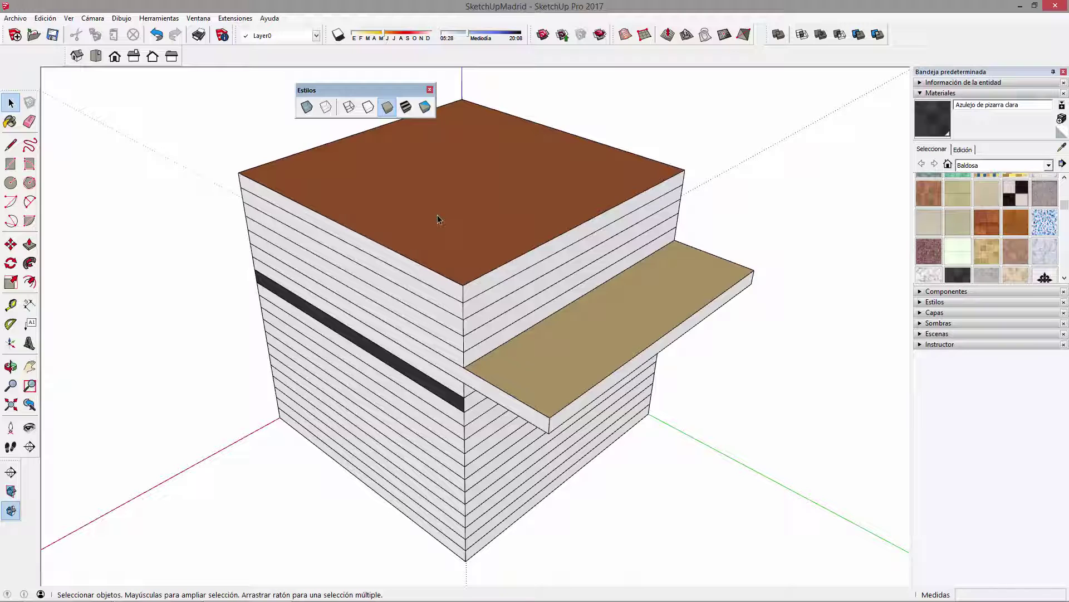
{"action": "left_click", "coordinate": [372, 113]}
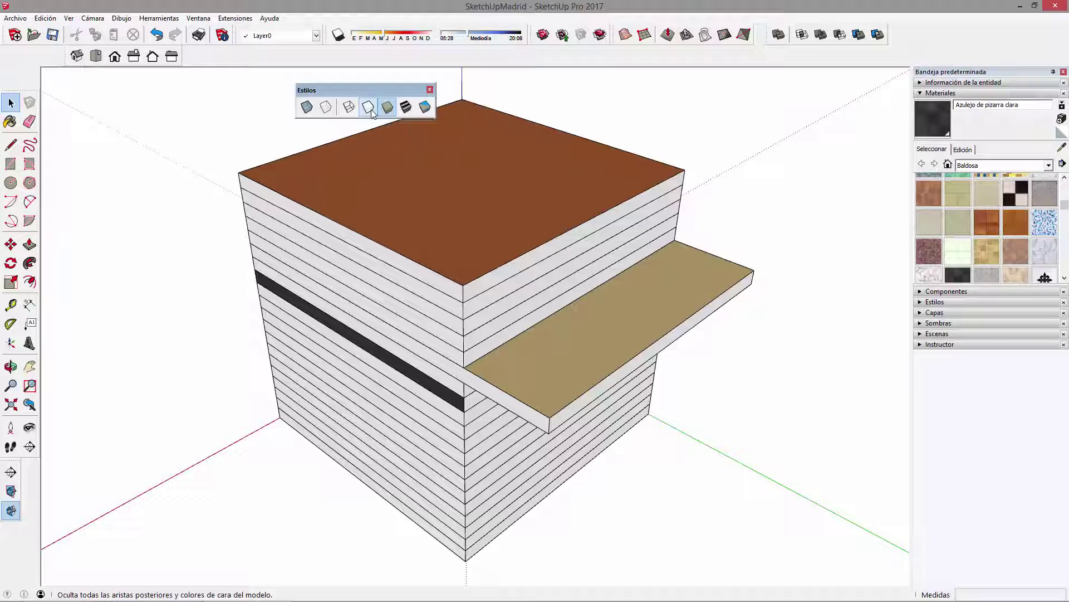
{"action": "middle_click_drag", "start_coordinate": [408, 188], "coordinate": [464, 224]}
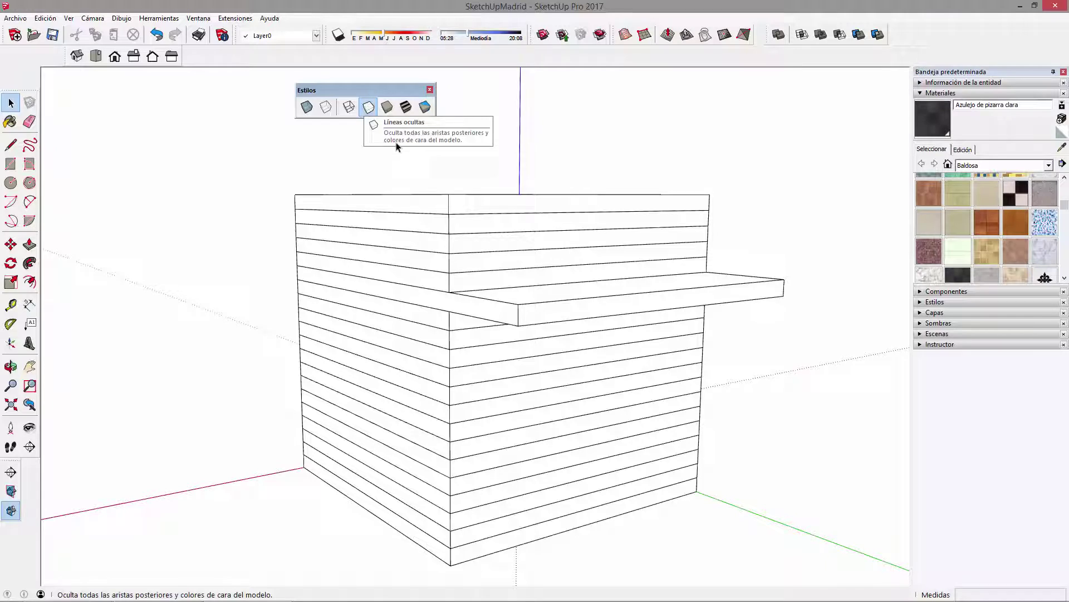
{"action": "middle_click_drag", "start_coordinate": [513, 276], "coordinate": [612, 415]}
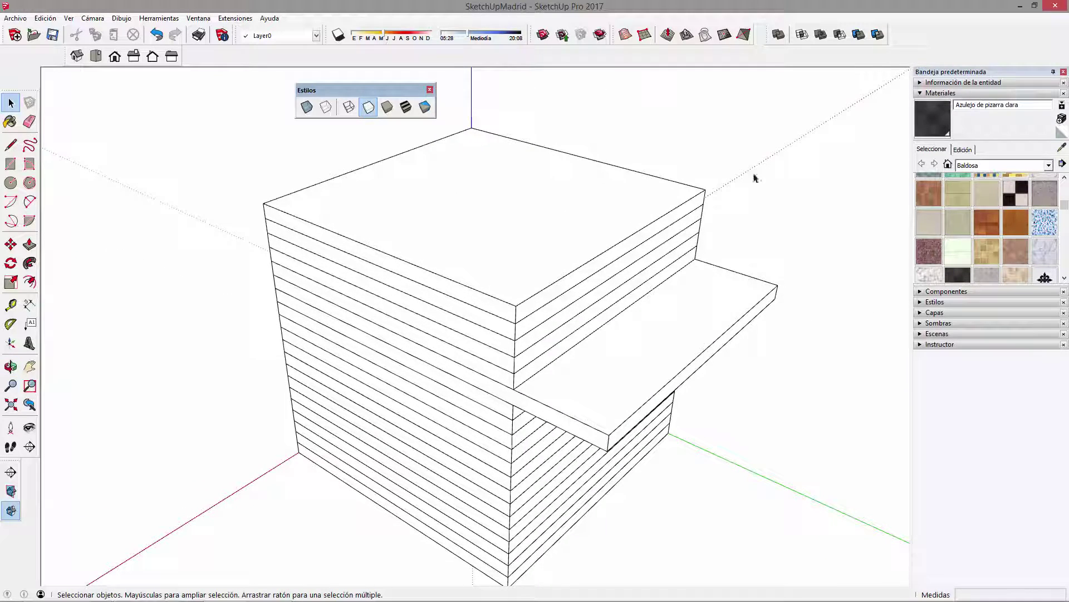
{"action": "scroll", "coordinate": [369, 307], "scroll_direction": "down", "scroll_amount": 2}
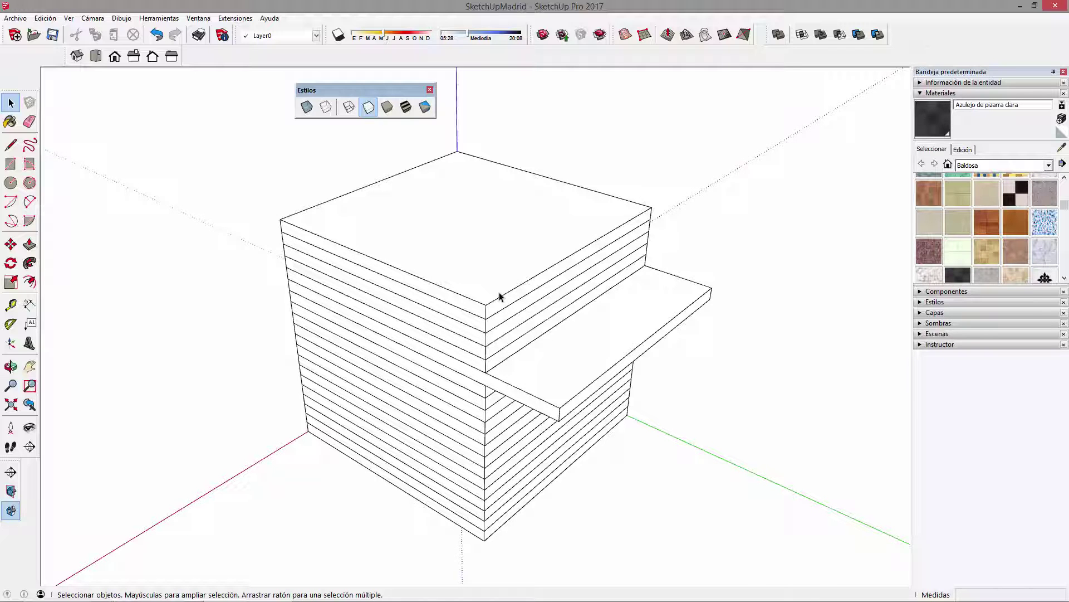
{"action": "middle_click_drag", "start_coordinate": [515, 303], "coordinate": [203, 339]}
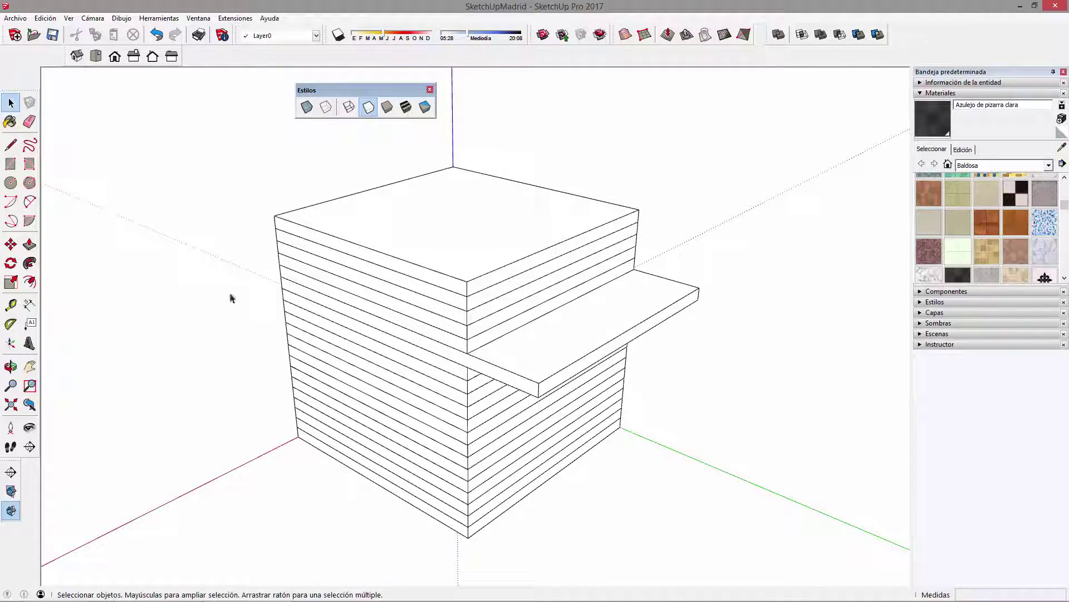
{"action": "middle_click_drag", "start_coordinate": [735, 409], "coordinate": [681, 408]}
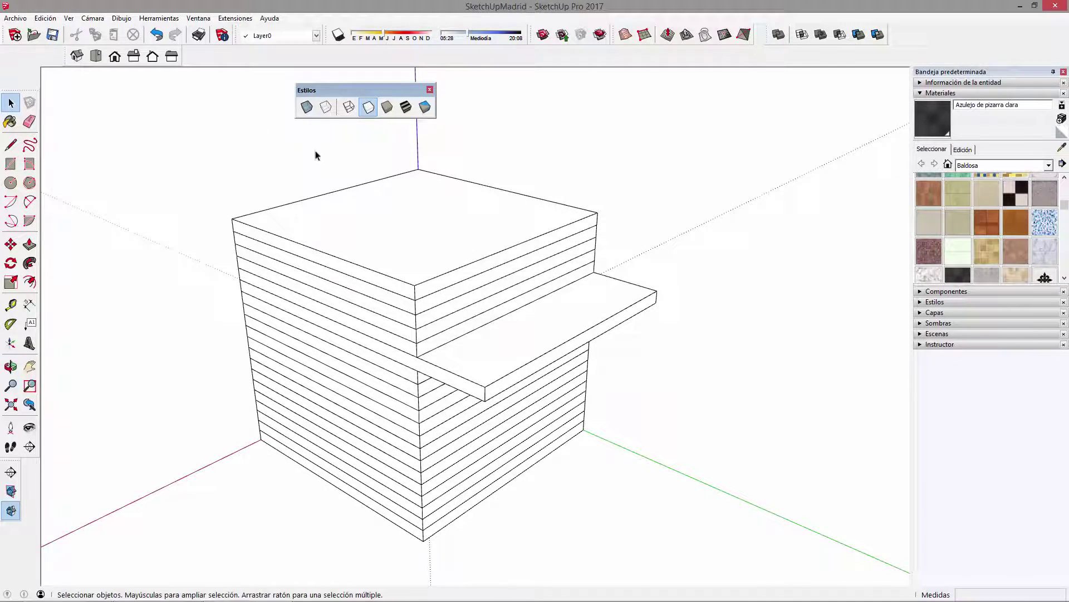
{"action": "middle_click_drag", "start_coordinate": [490, 290], "coordinate": [509, 287], "text": "shift"}
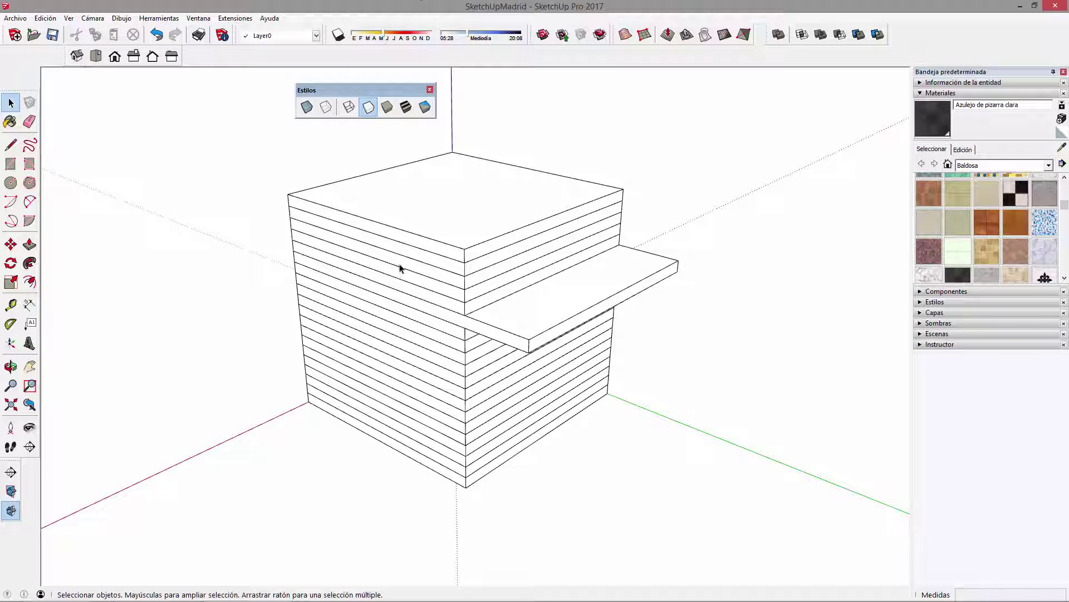
- Compare the shaded and Sólido con texturas styles, and return the cube to Líneas ocultas
{"action": "left_click", "coordinate": [387, 107]}
{"action": "left_click", "coordinate": [405, 108]}
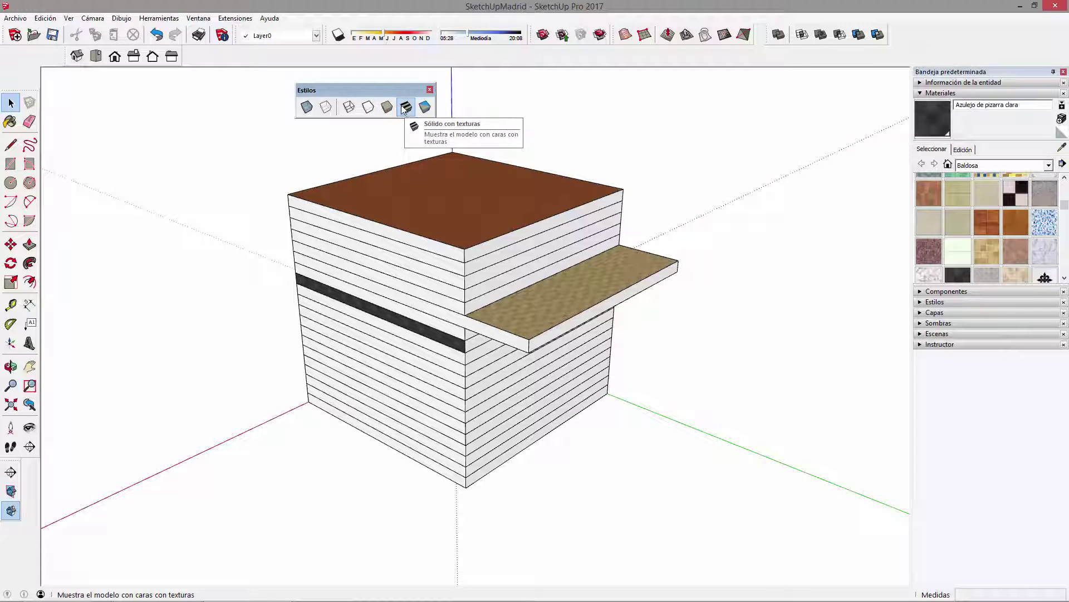
{"action": "left_click", "coordinate": [369, 108]}
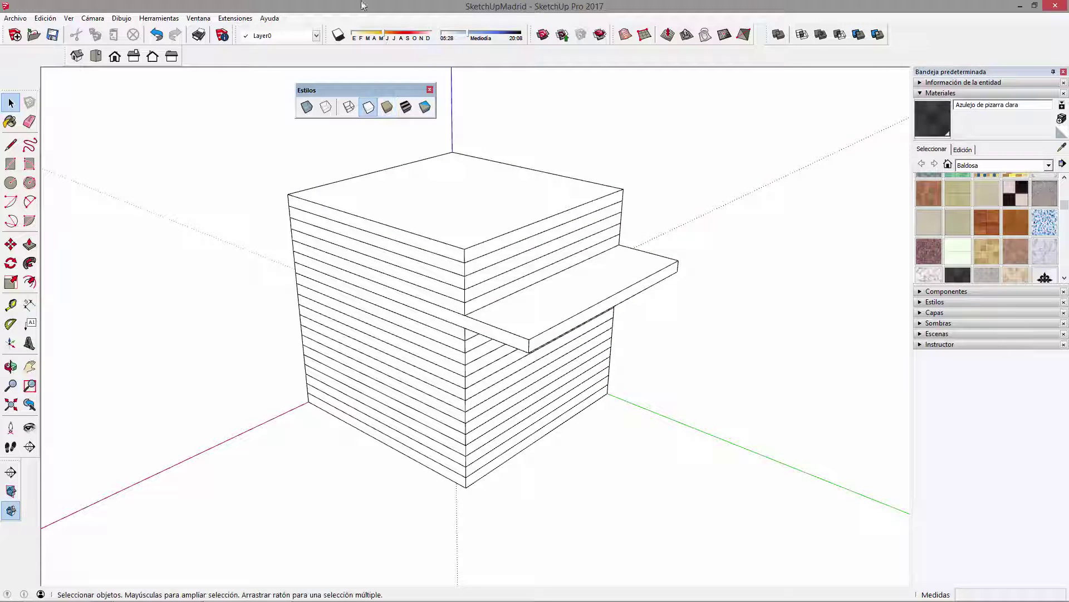
- Show shadows on the hidden-line cube, move the date slightly earlier and view the cast shadow from different sides
{"action": "middle_click_drag", "start_coordinate": [456, 248], "coordinate": [384, 128]}
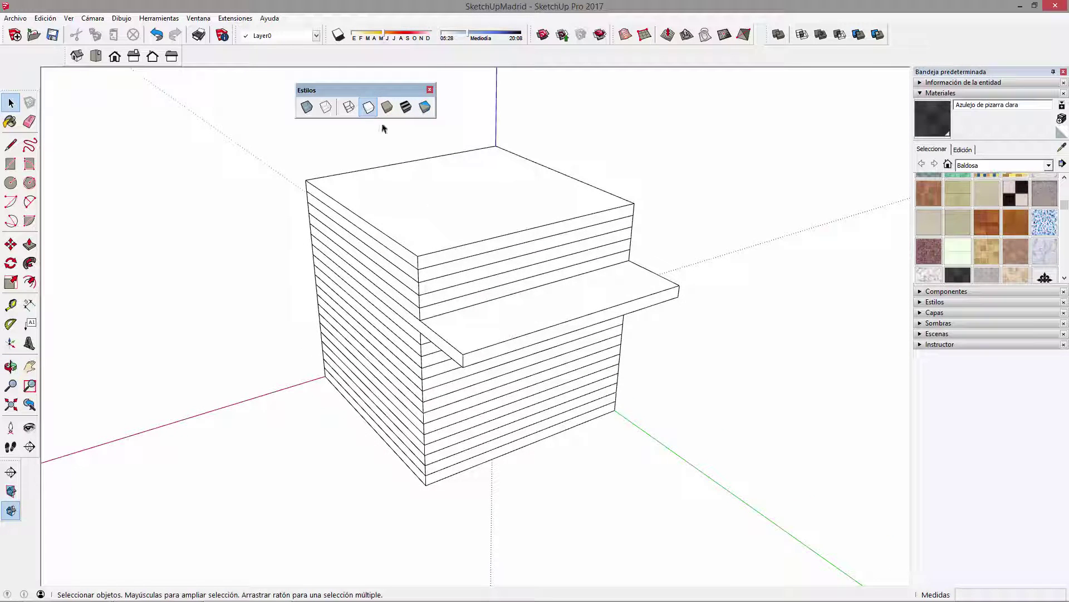
{"action": "left_click", "coordinate": [339, 34]}
{"action": "left_click_drag", "start_coordinate": [384, 34], "coordinate": [376, 35]}
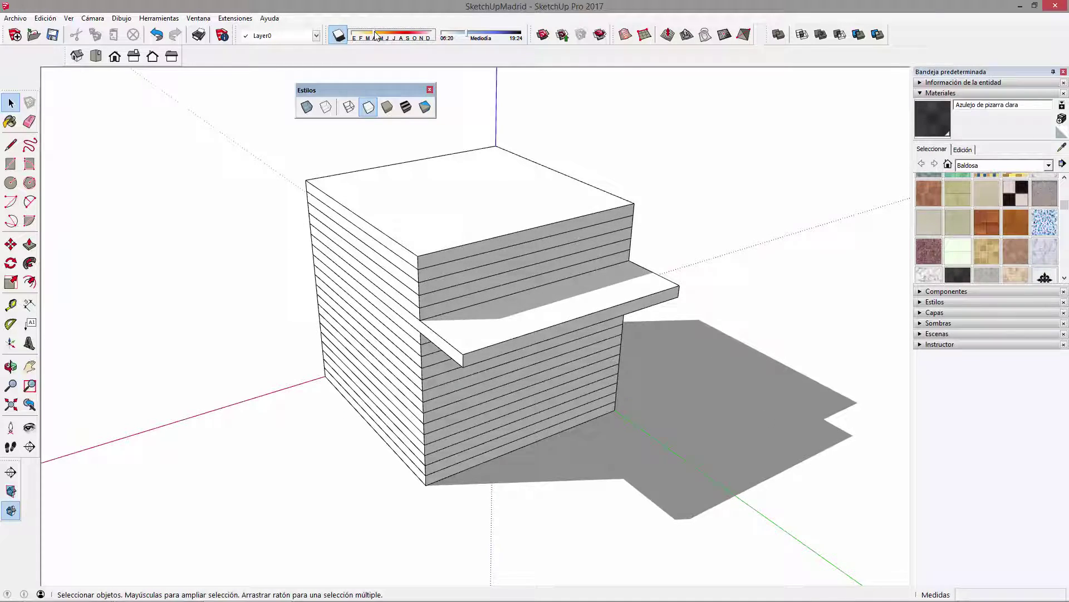
{"action": "middle_click_drag", "start_coordinate": [435, 374], "coordinate": [674, 158]}
{"action": "key", "text": "space"}
{"action": "middle_click_drag", "start_coordinate": [408, 297], "coordinate": [544, 296]}
- Locate the Gráfico 2D export command without running it
{"action": "left_click", "coordinate": [15, 18]}
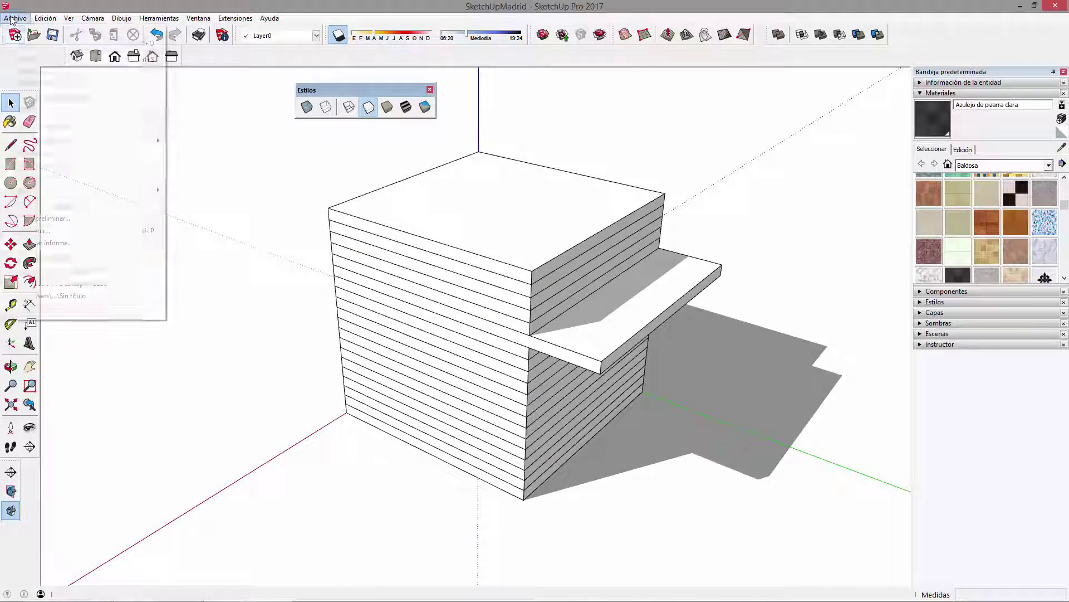
{"action": "mouse_move", "coordinate": [103, 191]}
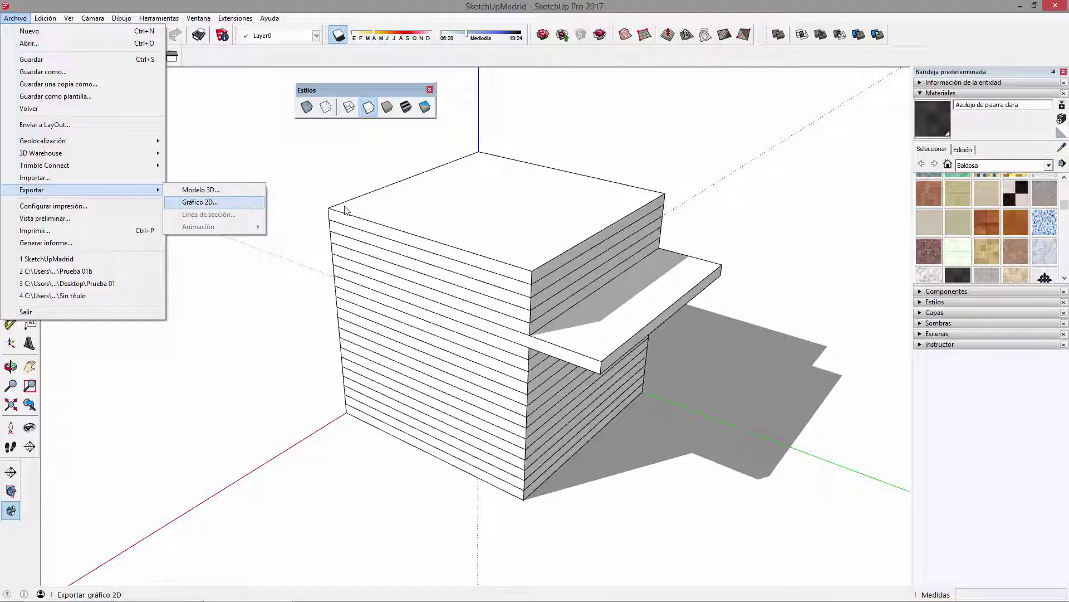
{"action": "left_click", "coordinate": [644, 152]}
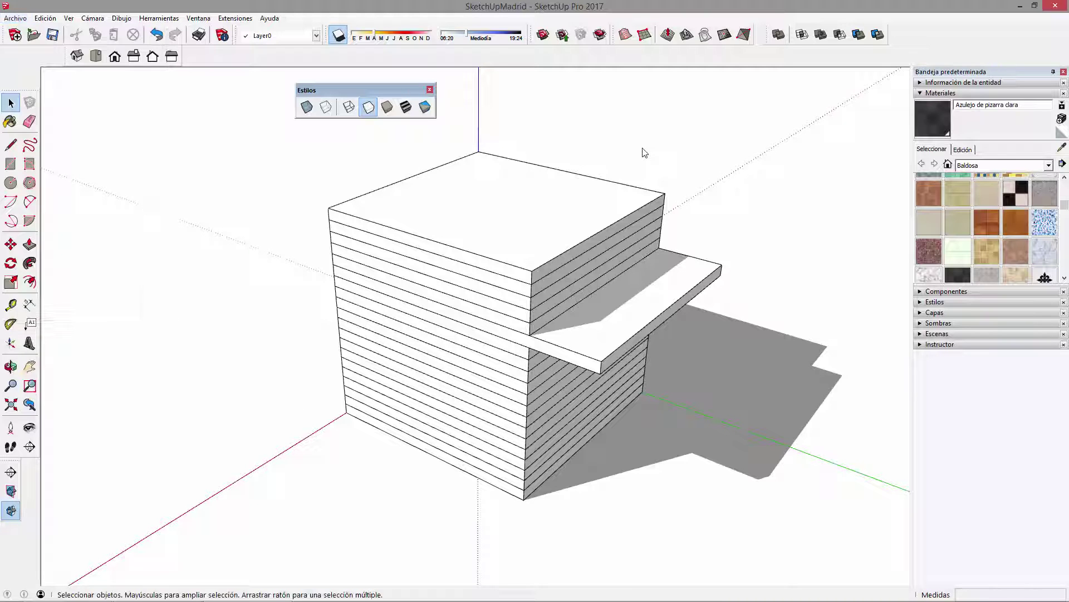
- Hide the shadows and display the cube in the wireframe style, viewing its edges from several sides
{"action": "middle_click_drag", "start_coordinate": [575, 215], "coordinate": [572, 264]}
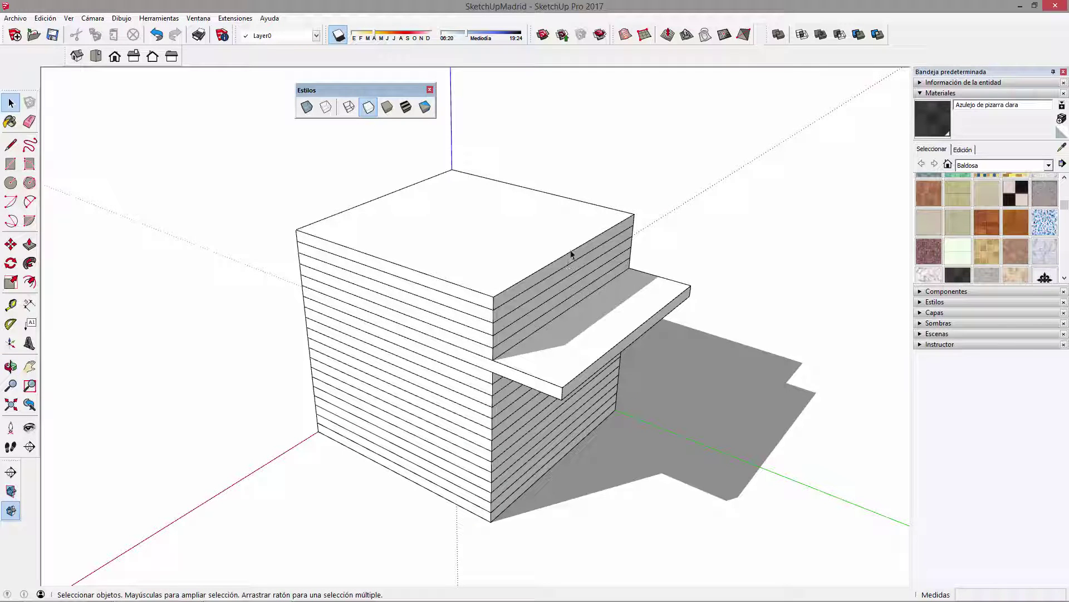
{"action": "left_click", "coordinate": [338, 35]}
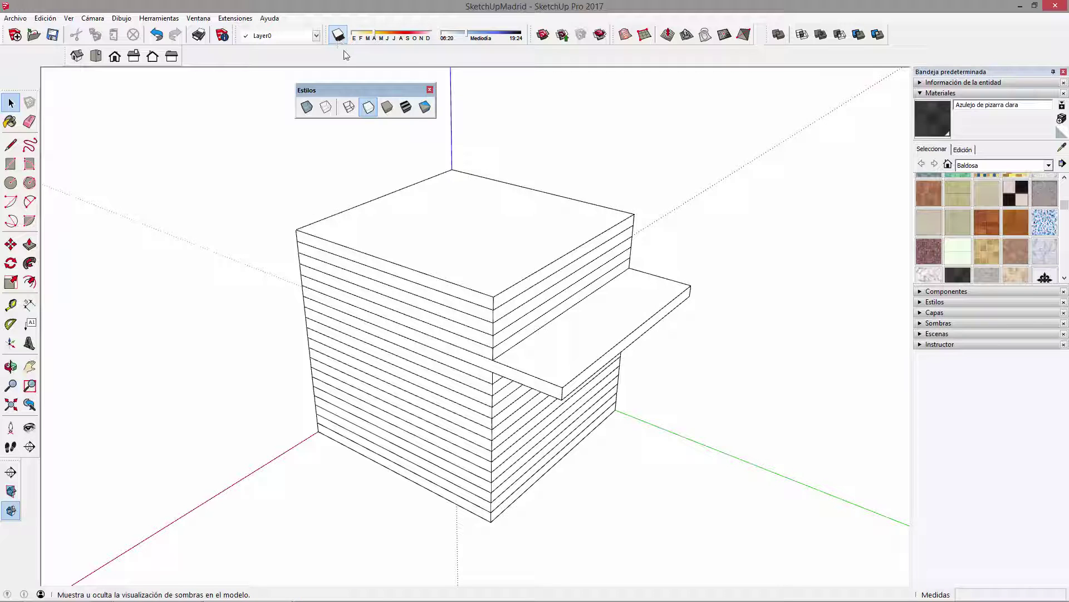
{"action": "left_click", "coordinate": [349, 108]}
{"action": "middle_click_drag", "start_coordinate": [362, 162], "coordinate": [620, 370]}
{"action": "middle_click_drag", "start_coordinate": [583, 320], "coordinate": [674, 328]}
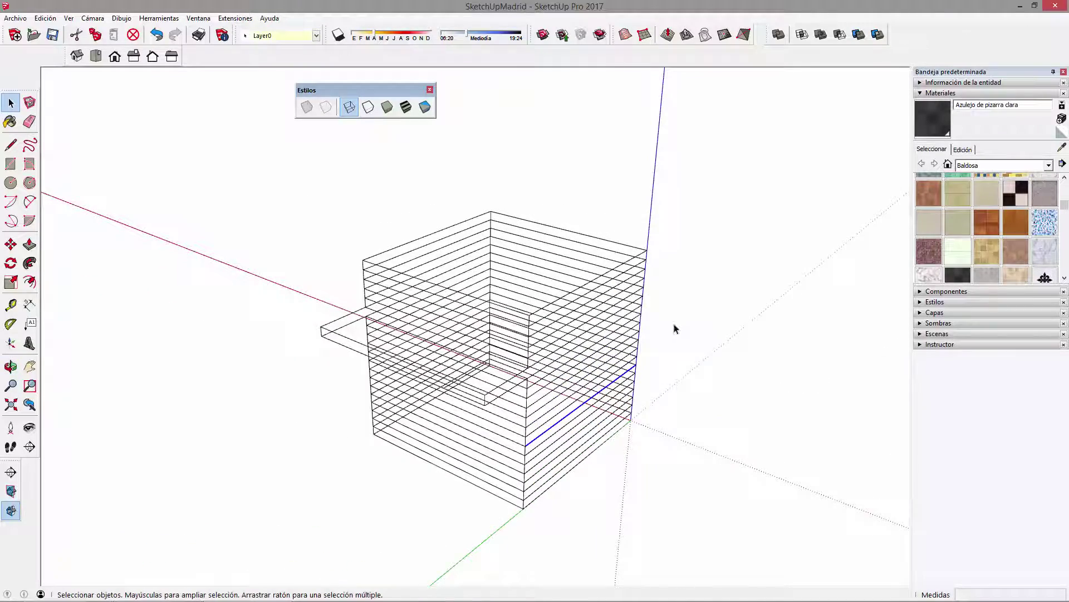
{"action": "middle_click_drag", "start_coordinate": [501, 334], "coordinate": [638, 345]}
- Examine the wireframe by window-selecting the whole model from different angles and clearing the selection each time
{"action": "left_click_drag", "start_coordinate": [310, 184], "coordinate": [709, 521]}
{"action": "left_click", "coordinate": [577, 478]}
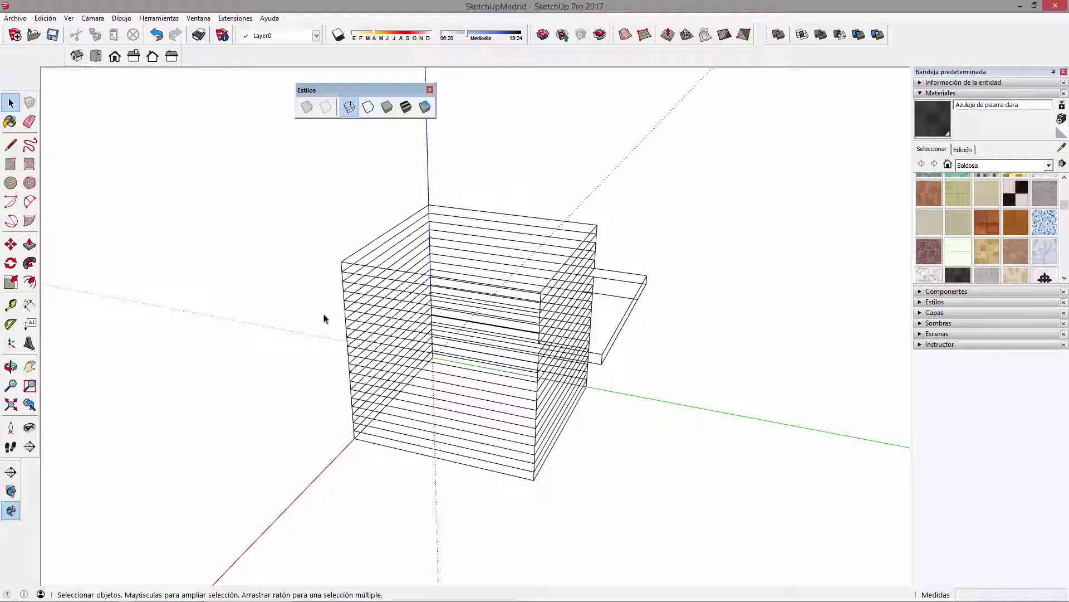
{"action": "middle_click_drag", "start_coordinate": [674, 408], "coordinate": [422, 303]}
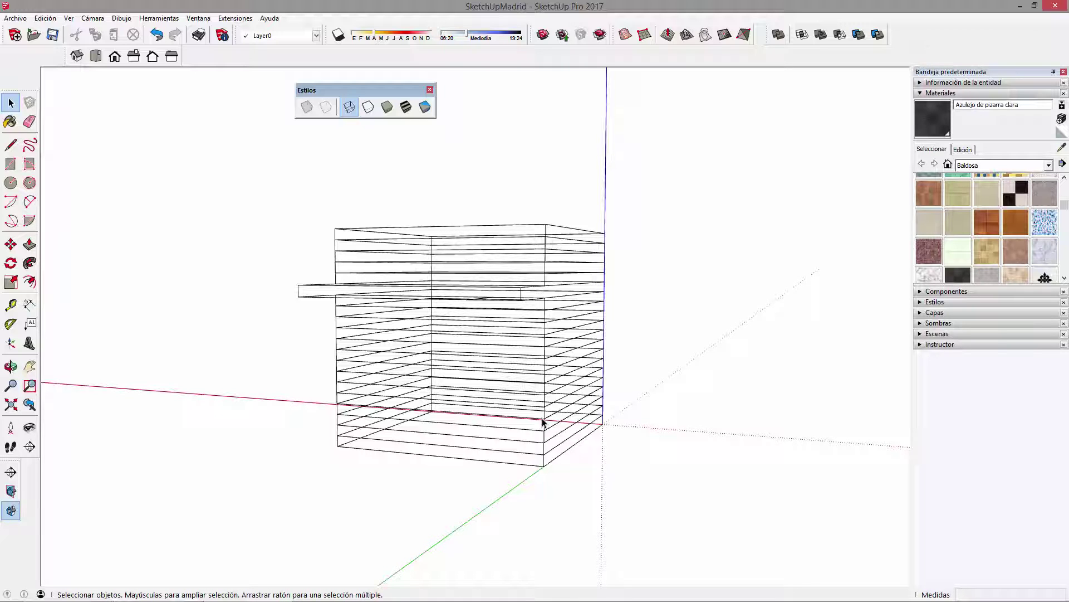
{"action": "left_click", "coordinate": [3, 16]}
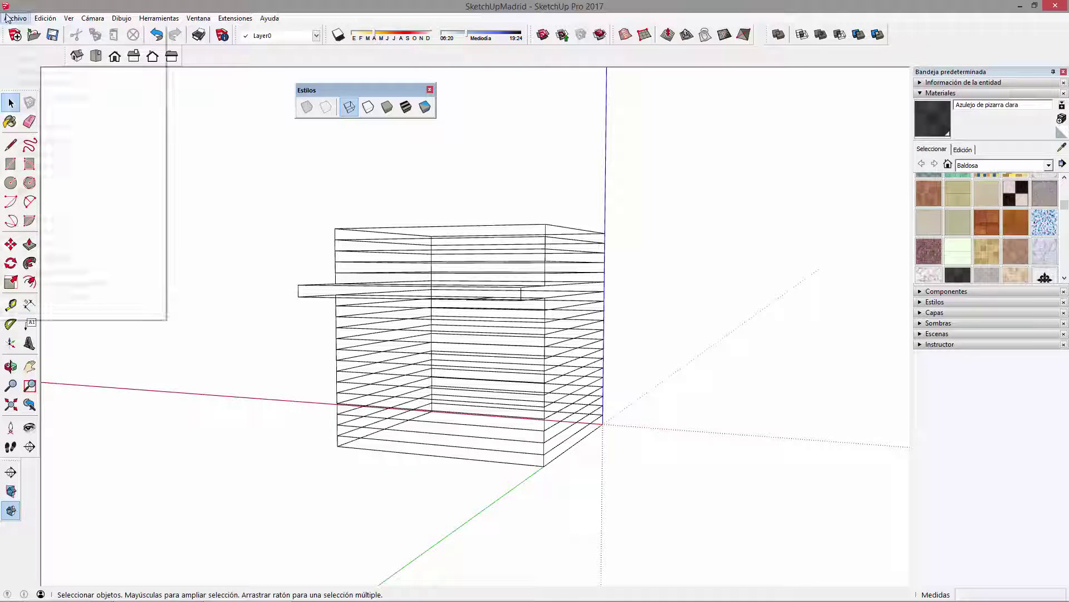
{"action": "left_click", "coordinate": [560, 200]}
{"action": "left_click_drag", "start_coordinate": [252, 178], "coordinate": [641, 505]}
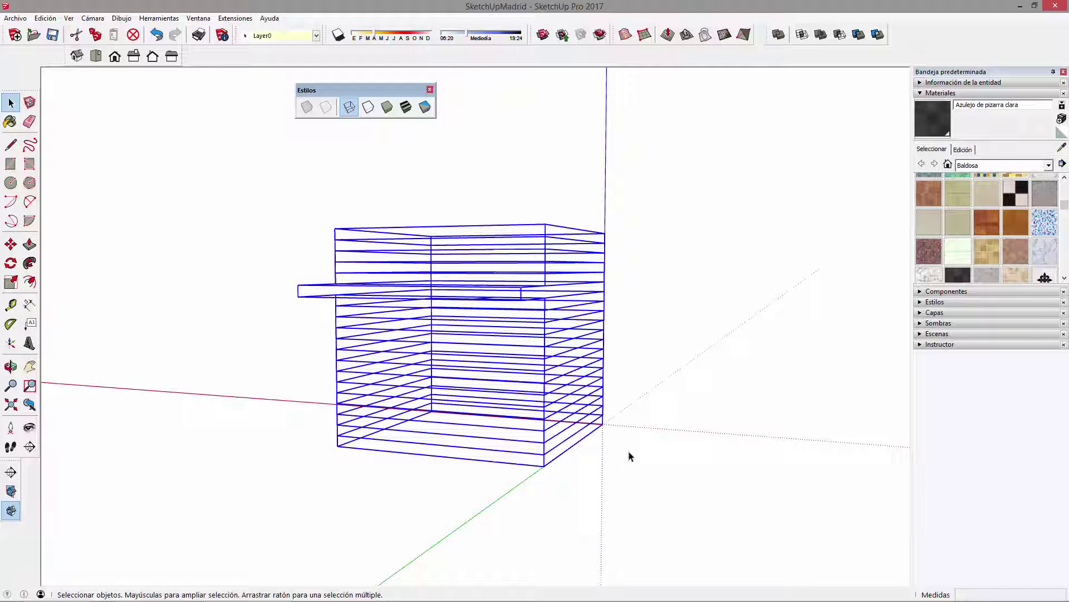
{"action": "middle_click_drag", "start_coordinate": [478, 297], "coordinate": [576, 380]}
{"action": "left_click", "coordinate": [576, 380]}
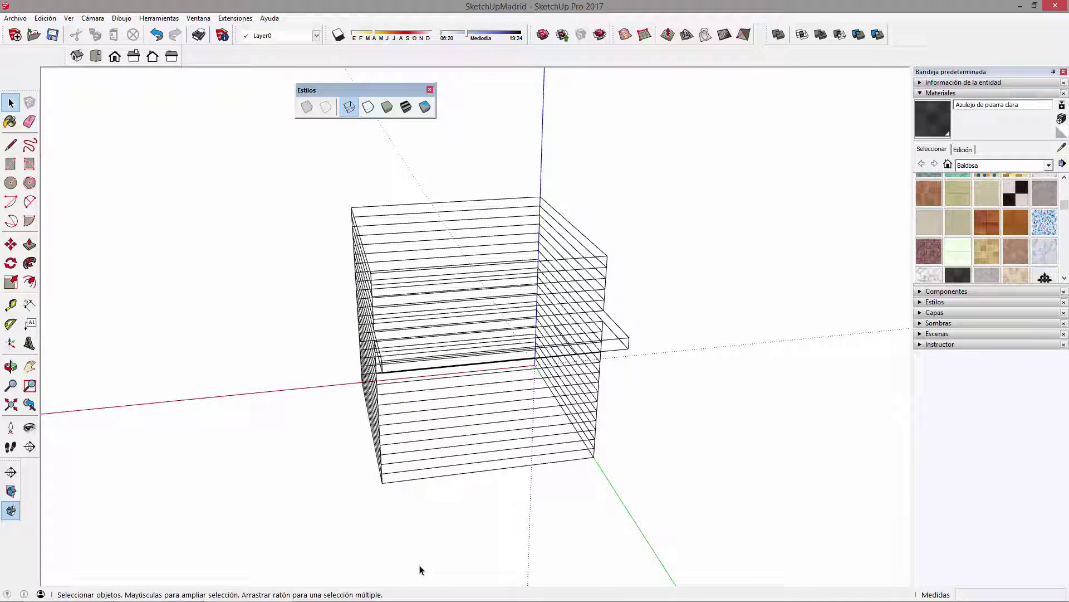
- Compare Sólido con texturas with wireframe, window-select the wireframe's edges and clear the selection
{"action": "left_click", "coordinate": [406, 107]}
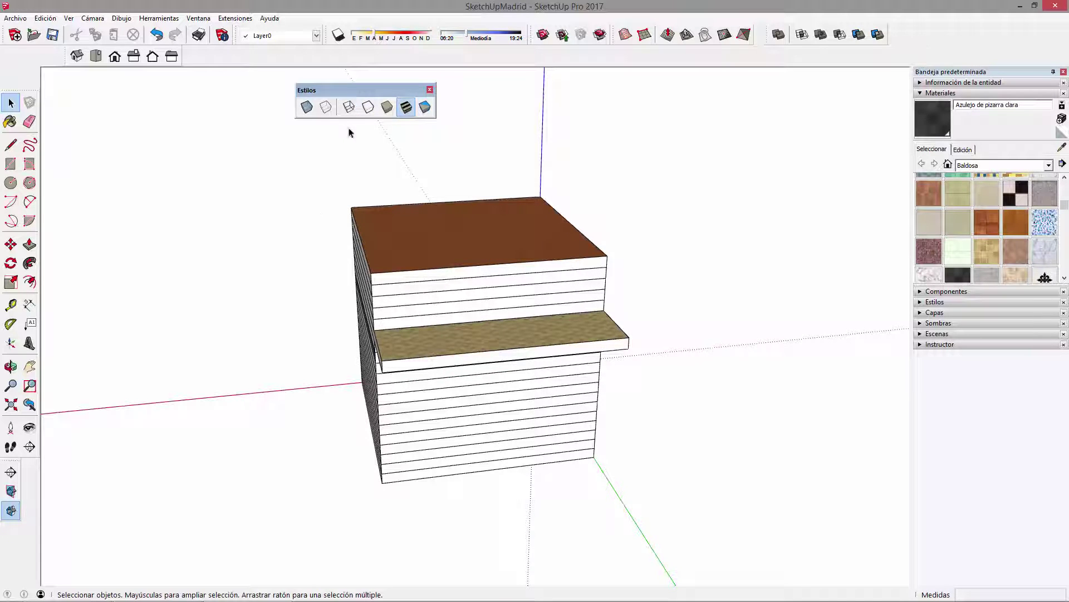
{"action": "left_click", "coordinate": [348, 107]}
{"action": "middle_click_drag", "start_coordinate": [412, 195], "coordinate": [425, 371]}
{"action": "left_click_drag", "start_coordinate": [332, 192], "coordinate": [769, 524]}
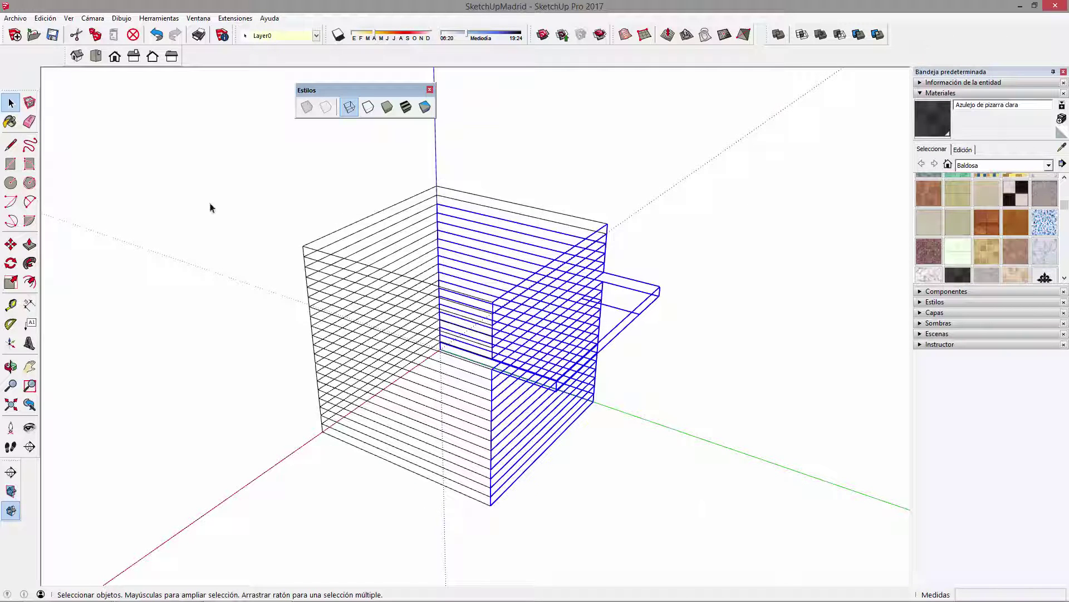
{"action": "left_click", "coordinate": [329, 150]}
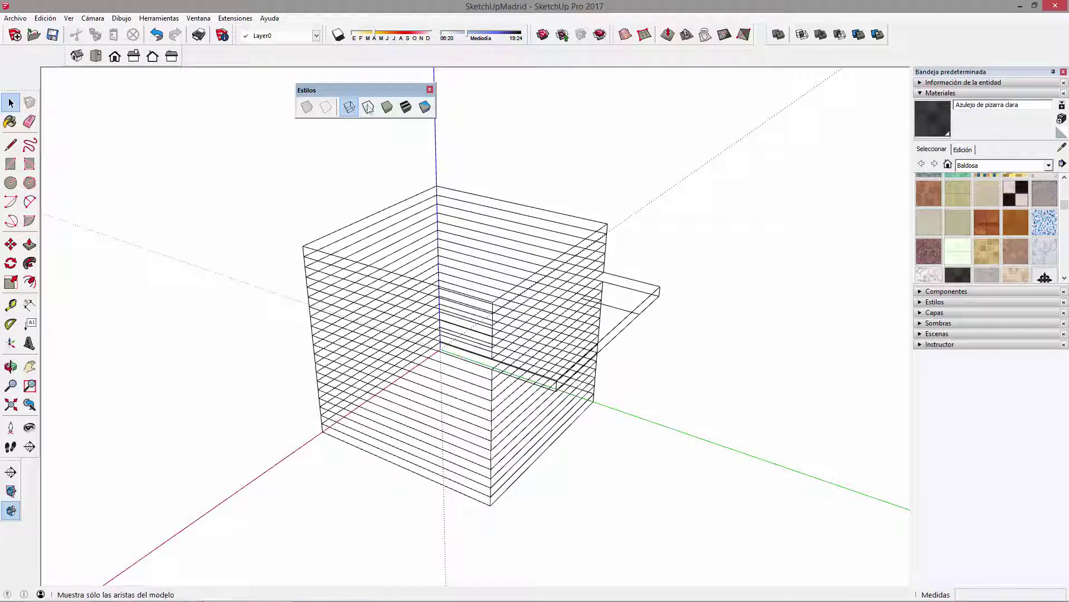
- Compare Sólido con texturas with monochrome, select the projecting slab's top face and make Predeterminada the current paint
{"action": "left_click", "coordinate": [407, 108]}
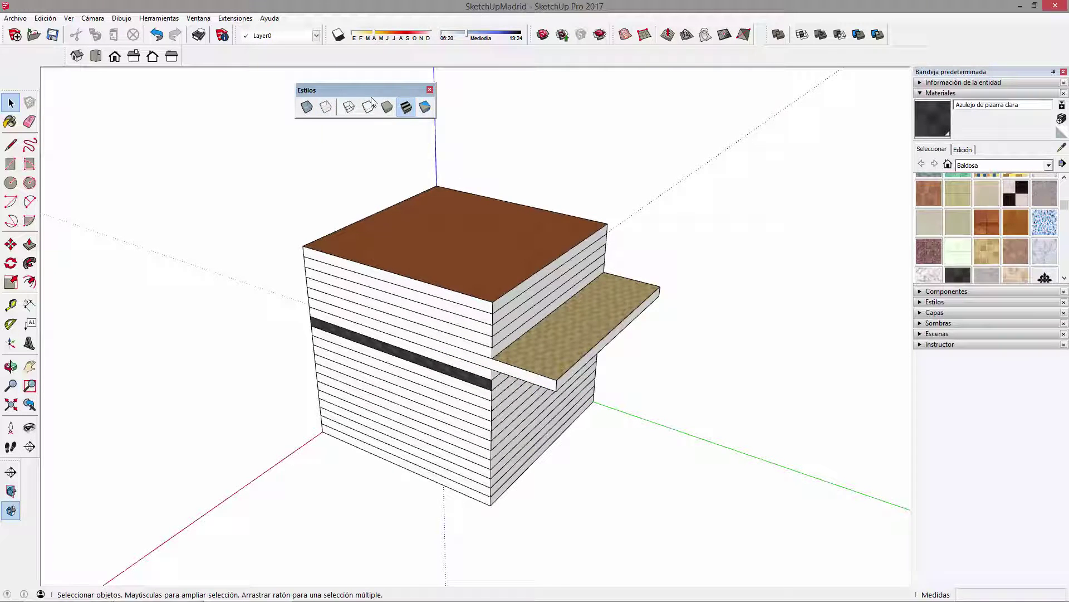
{"action": "left_click", "coordinate": [425, 107]}
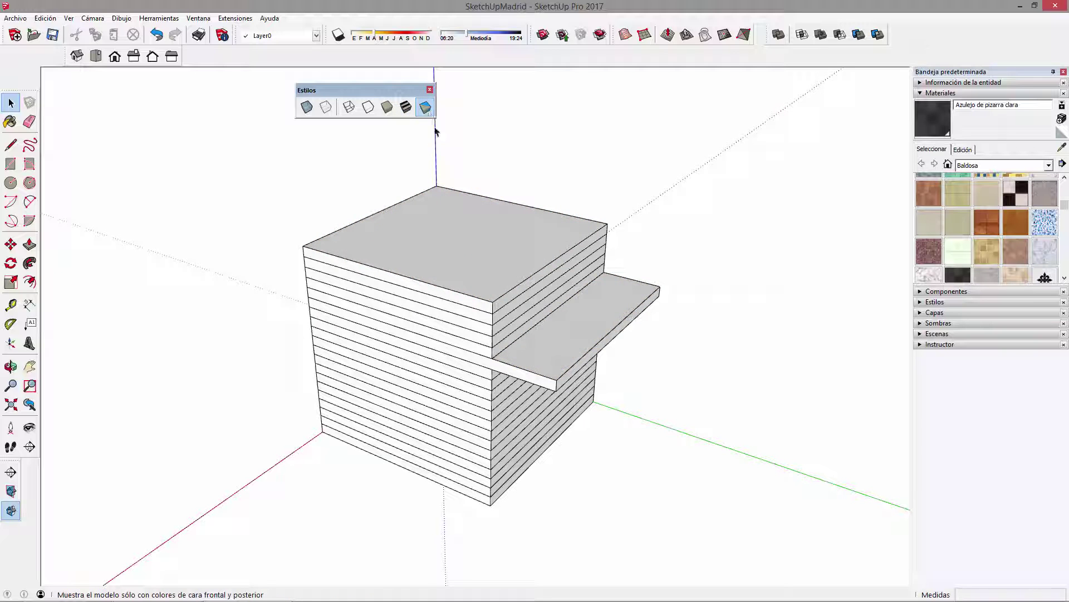
{"action": "left_click", "coordinate": [557, 360]}
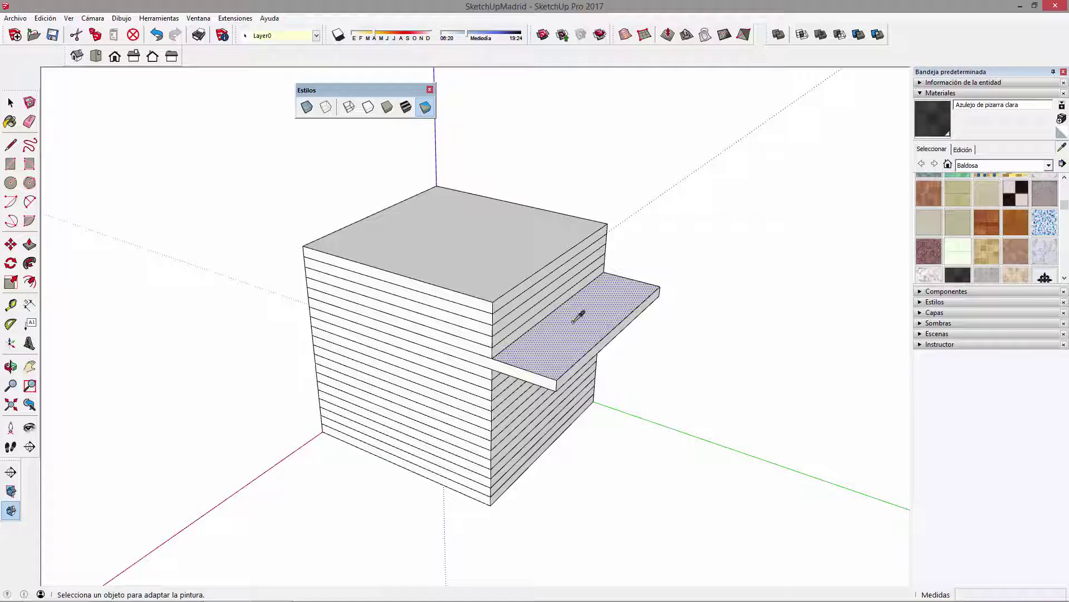
{"action": "key", "text": "b"}
- Delete the cube's upper face to expose the inner sides of its walls
{"action": "scroll", "coordinate": [563, 366], "scroll_direction": "up", "scroll_amount": 3}
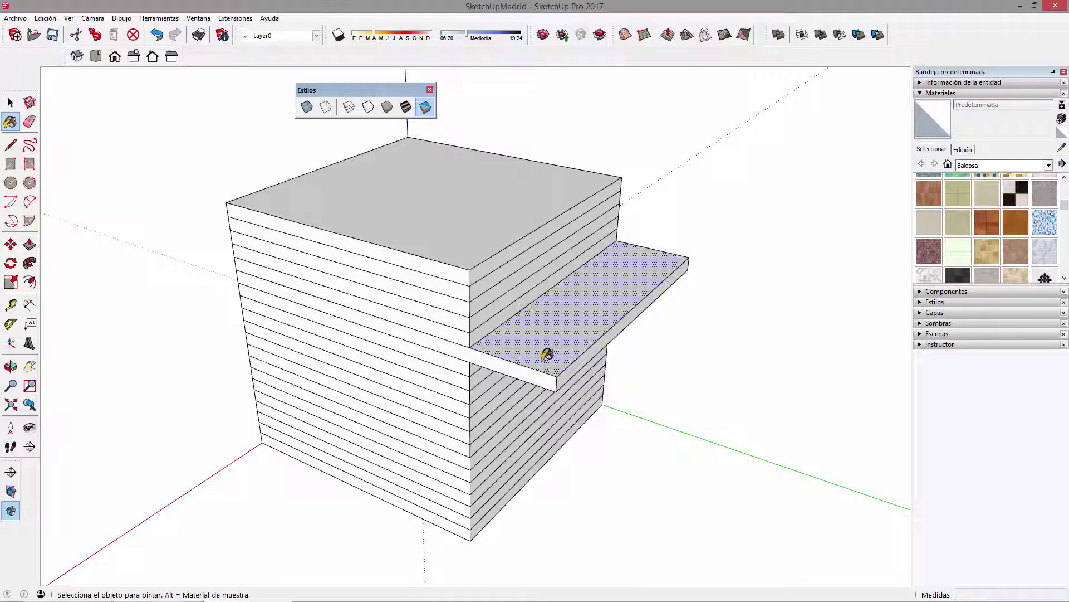
{"action": "scroll", "coordinate": [547, 355], "scroll_direction": "up", "scroll_amount": 1}
{"action": "left_click", "coordinate": [10, 102]}
{"action": "left_click", "coordinate": [487, 237]}
{"action": "key", "text": "Delete"}
{"action": "middle_click_drag", "start_coordinate": [498, 244], "coordinate": [611, 306], "text": "shift"}
{"action": "scroll", "coordinate": [689, 234], "scroll_direction": "up", "scroll_amount": 1}
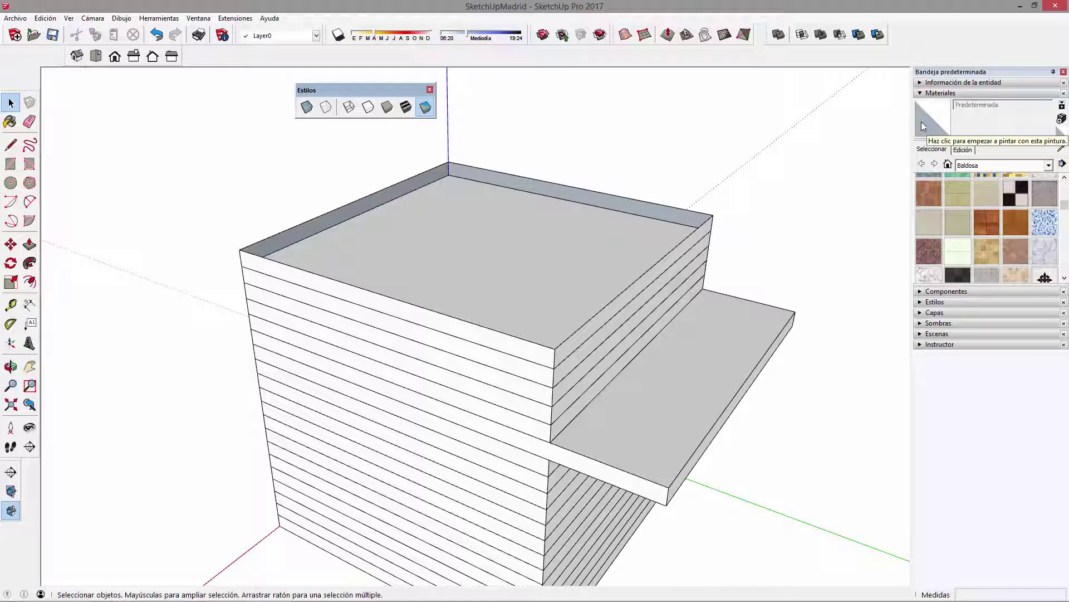
- Select the outer face of the cube's uppermost strip and orbit to inspect its inner side
{"action": "middle_click_drag", "start_coordinate": [740, 210], "coordinate": [399, 296]}
{"action": "scroll", "coordinate": [471, 327], "scroll_direction": "up", "scroll_amount": 3}
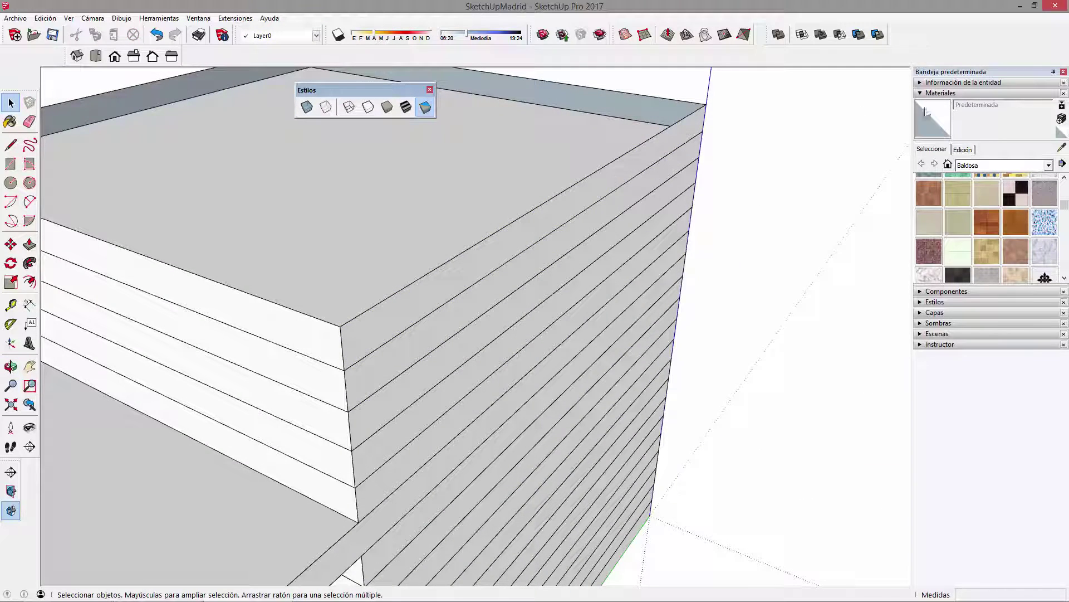
{"action": "left_click", "coordinate": [559, 209]}
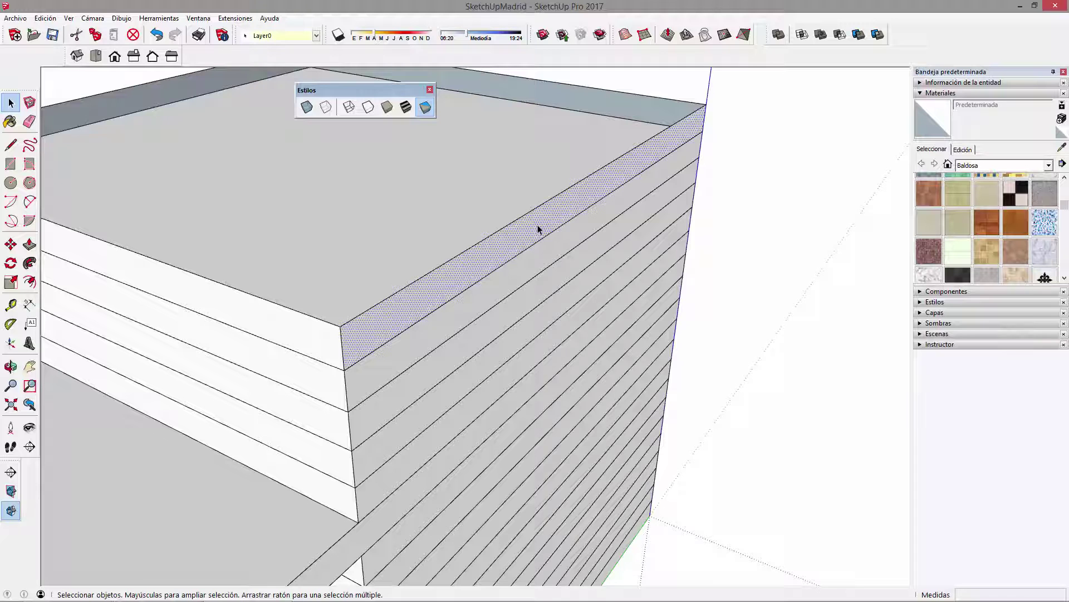
{"action": "middle_click_drag", "start_coordinate": [563, 226], "coordinate": [850, 291]}
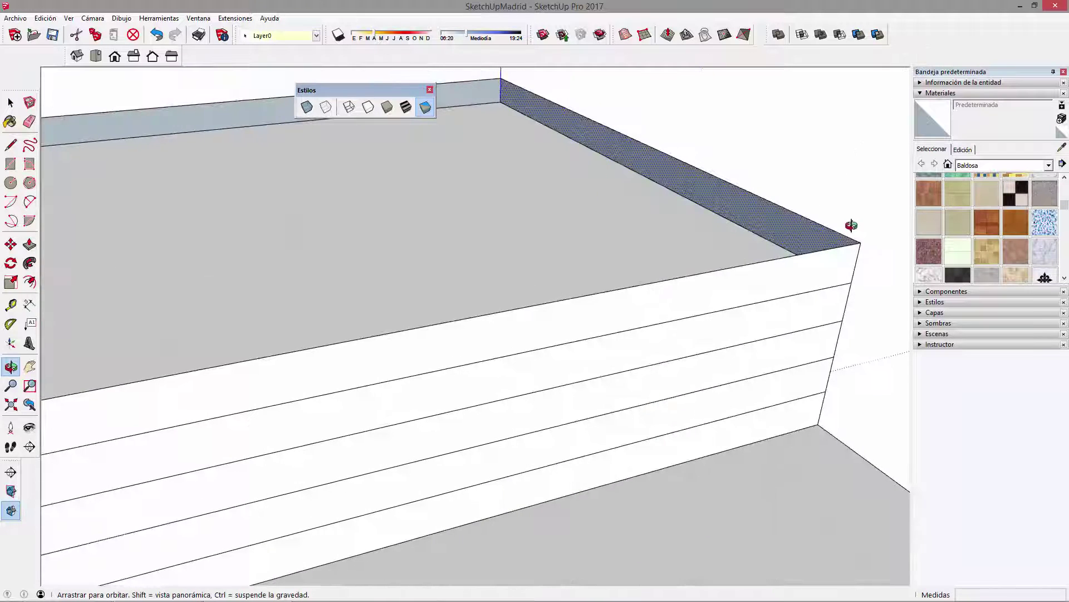
{"action": "left_click", "coordinate": [771, 186]}
{"action": "middle_click_drag", "start_coordinate": [779, 219], "coordinate": [576, 245], "text": "shift"}
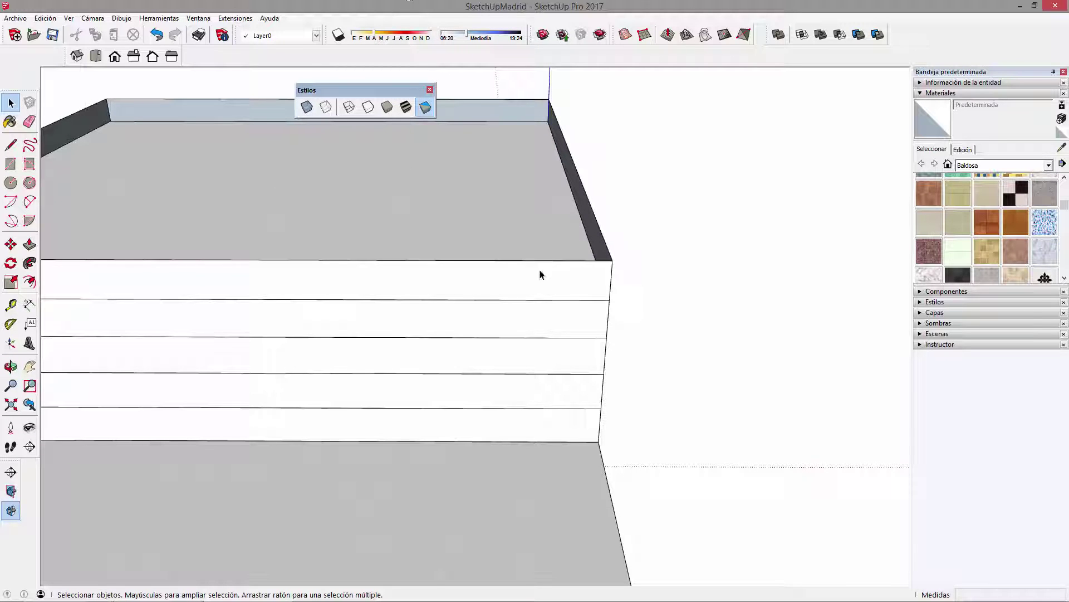
- Select the uppermost strip's two outer faces beside the corner in turn and clear the selection
{"action": "middle_click_drag", "start_coordinate": [600, 286], "coordinate": [495, 303]}
{"action": "left_click", "coordinate": [490, 316]}
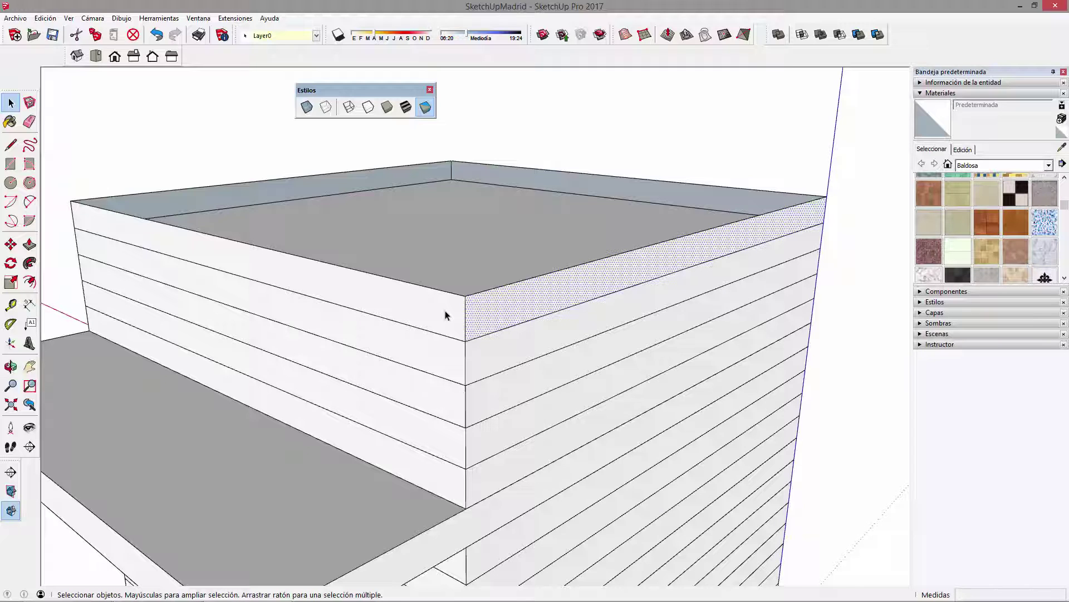
{"action": "left_click", "coordinate": [451, 318]}
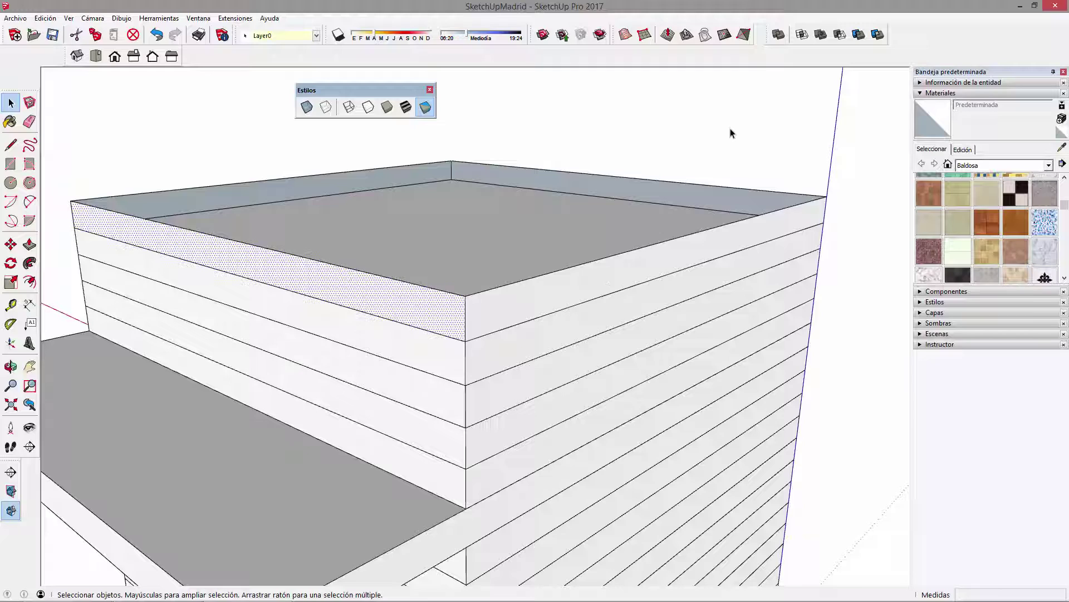
{"action": "left_click", "coordinate": [717, 141]}
- Inspect the uppermost strip from another side, window-select the geometry around the opening and clear the selection
{"action": "middle_click_drag", "start_coordinate": [716, 143], "coordinate": [325, 332]}
{"action": "left_click", "coordinate": [367, 322]}
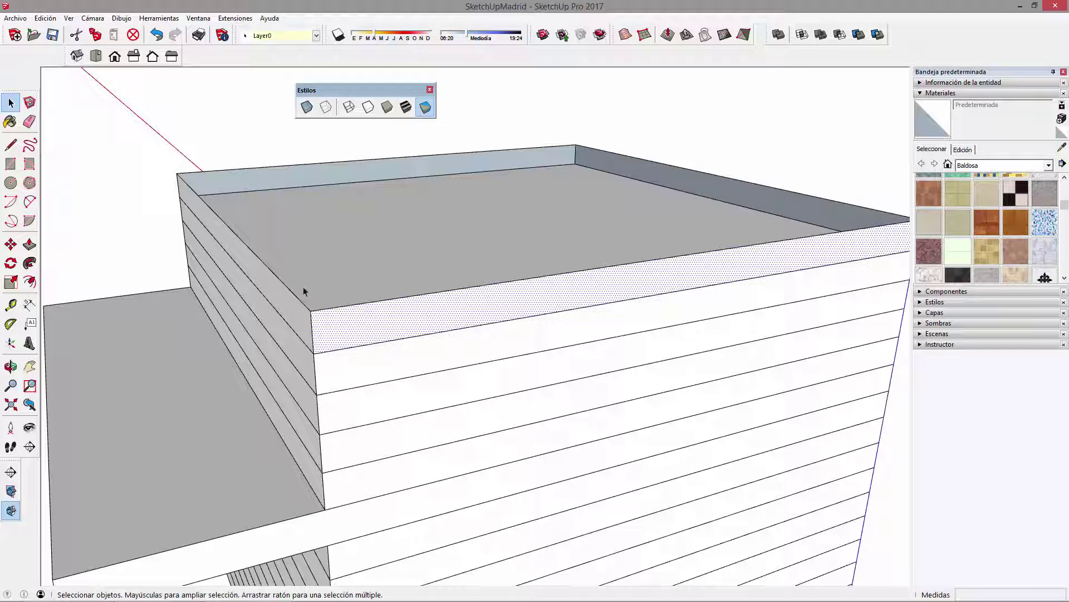
{"action": "left_click", "coordinate": [156, 153]}
{"action": "left_click_drag", "start_coordinate": [122, 79], "coordinate": [950, 405]}
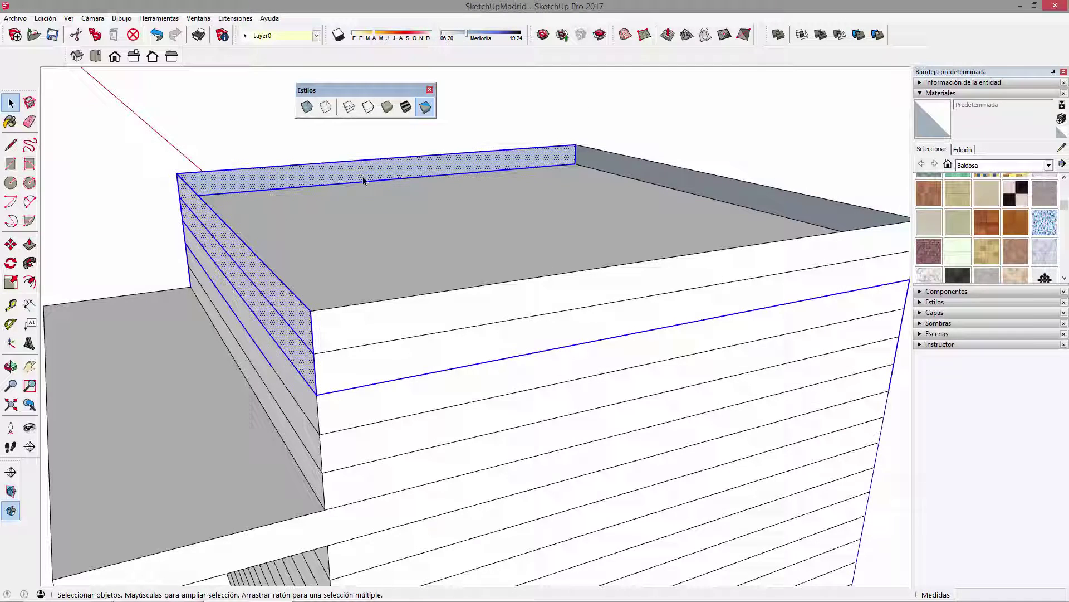
{"action": "scroll", "coordinate": [509, 126], "scroll_direction": "down", "scroll_amount": 2}
{"action": "left_click", "coordinate": [509, 127]}
- Display Sólido con texturas and paint the projecting slab's front and side edge faces with Azulejo de piedra jaspeada
{"action": "left_click", "coordinate": [406, 108]}
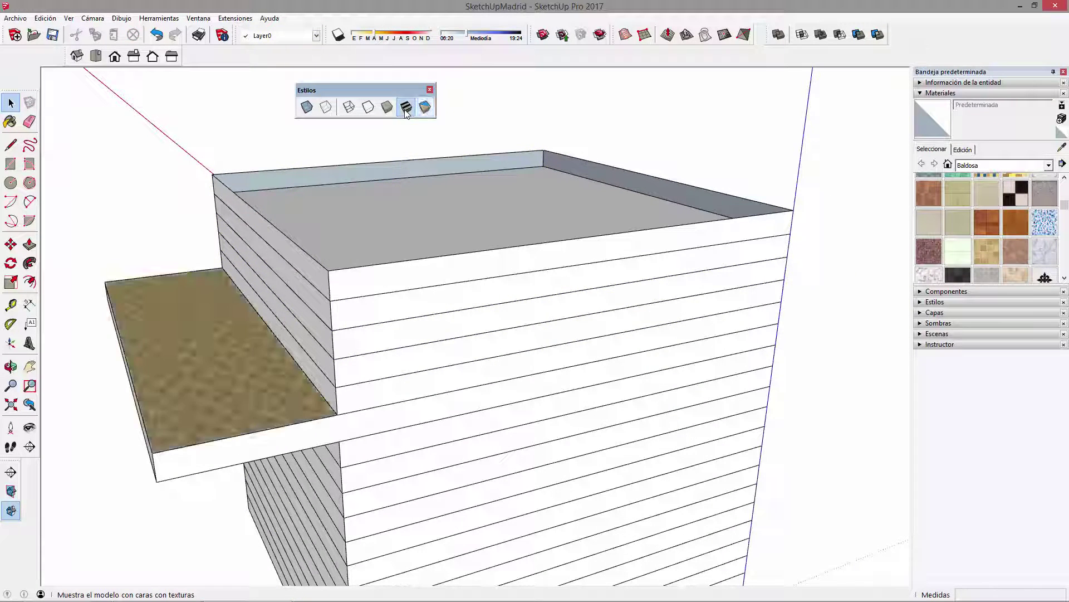
{"action": "middle_click_drag", "start_coordinate": [268, 418], "coordinate": [557, 334]}
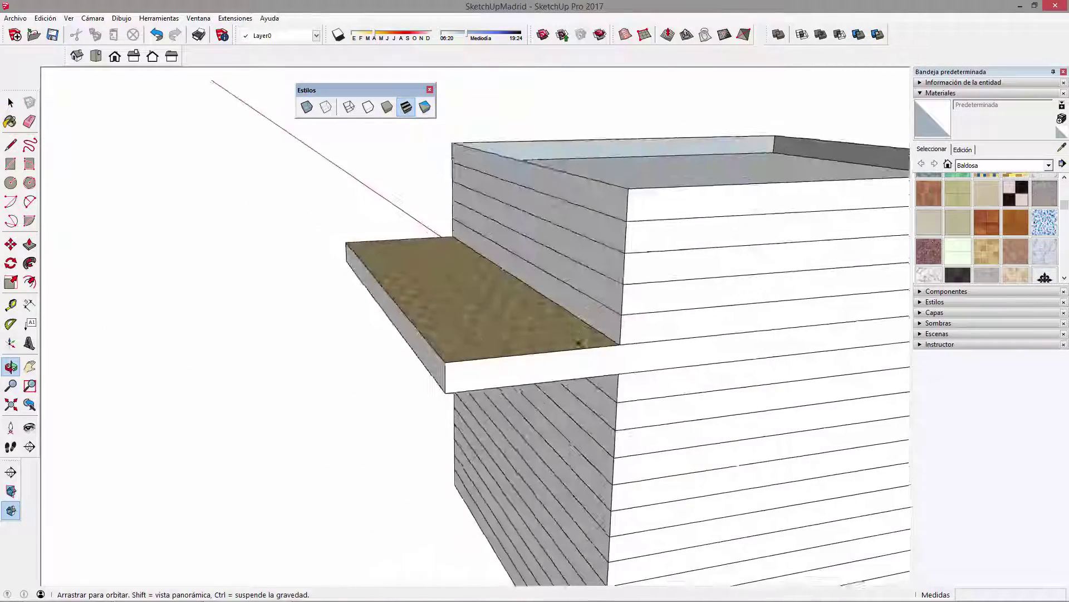
{"action": "scroll", "coordinate": [526, 342], "scroll_direction": "up", "scroll_amount": 4}
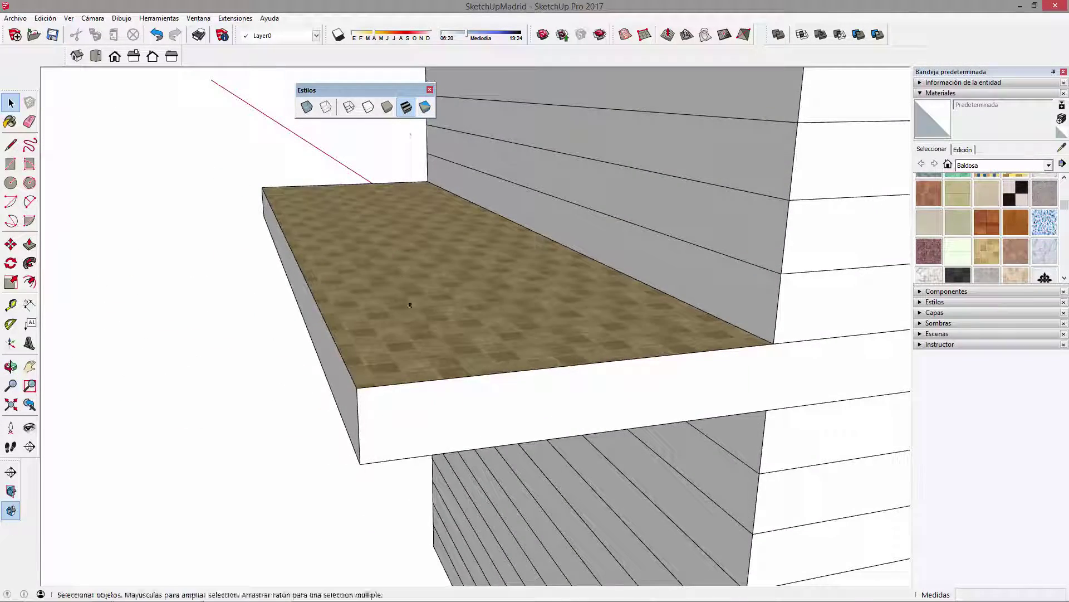
{"action": "left_click", "coordinate": [1010, 257]}
{"action": "left_click", "coordinate": [558, 408]}
{"action": "left_click", "coordinate": [336, 384]}
{"action": "scroll", "coordinate": [444, 487], "scroll_direction": "up", "scroll_amount": 3}
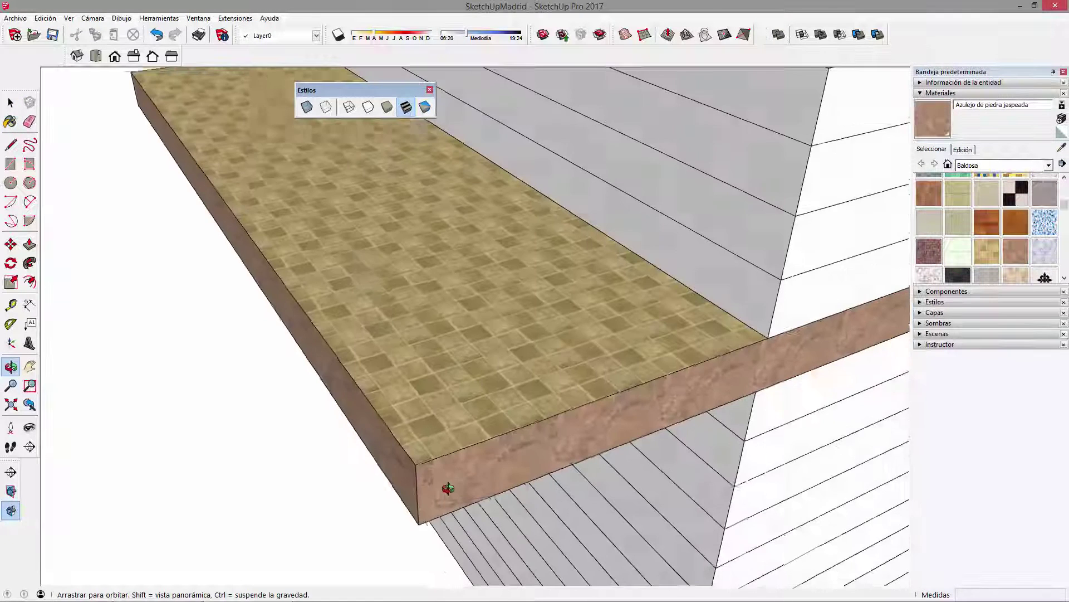
{"action": "left_click", "coordinate": [10, 103]}
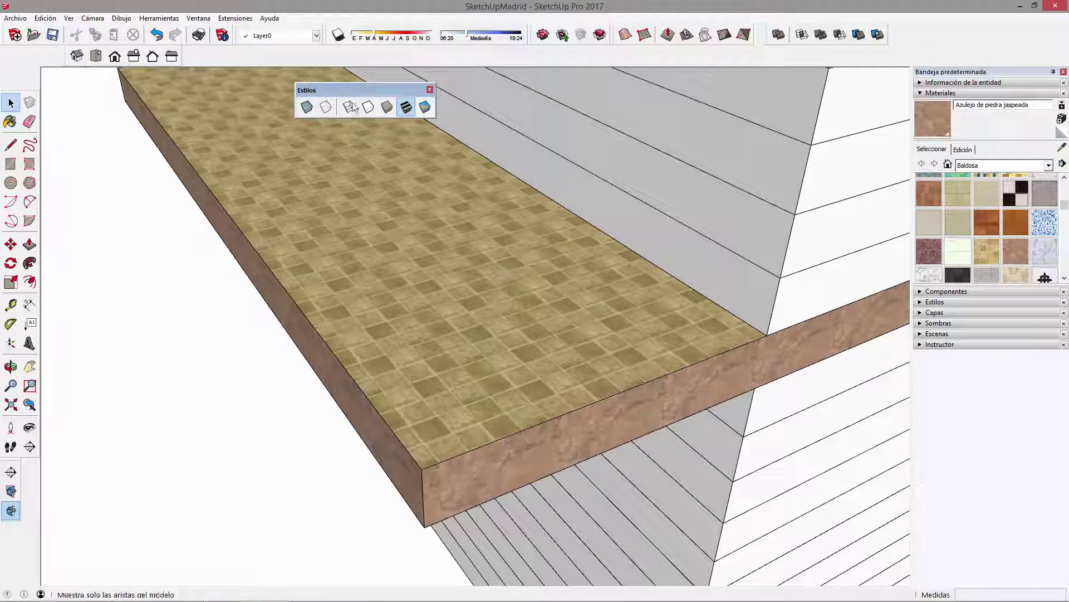
- Switch to monochrome and reverse the projecting slab's top face with Invertir caras
{"action": "left_click", "coordinate": [425, 107]}
{"action": "left_click", "coordinate": [463, 341]}
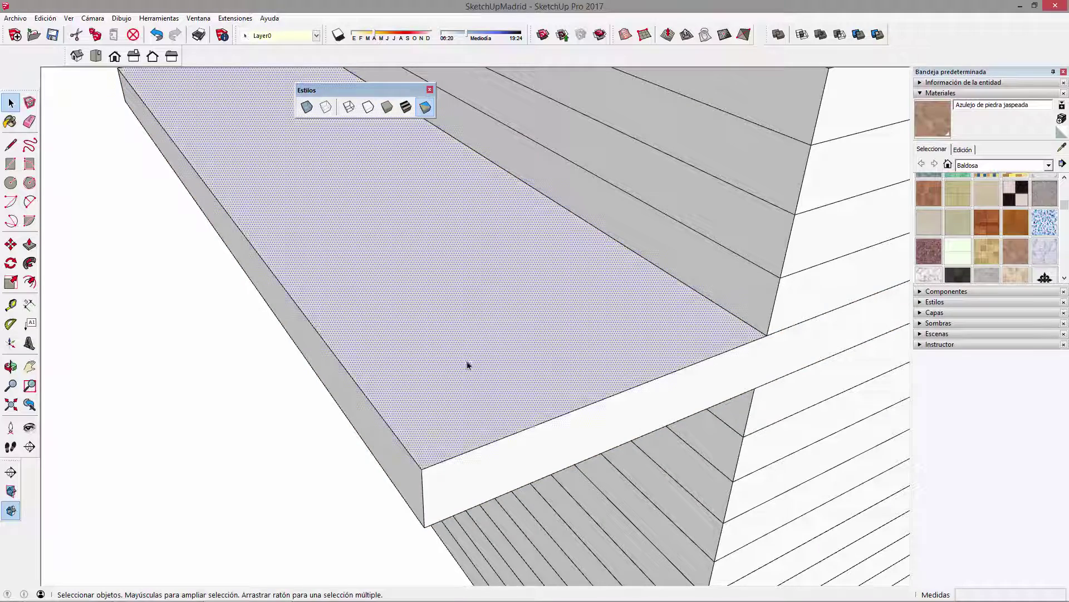
{"action": "middle_click_drag", "start_coordinate": [468, 362], "coordinate": [446, 330]}
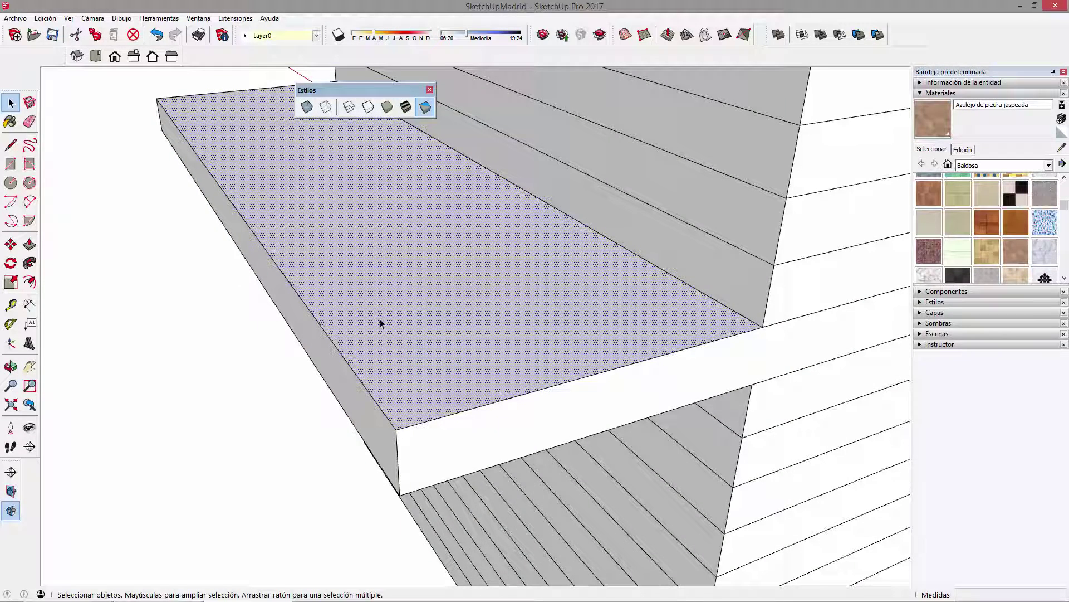
{"action": "right_click", "coordinate": [415, 339]}
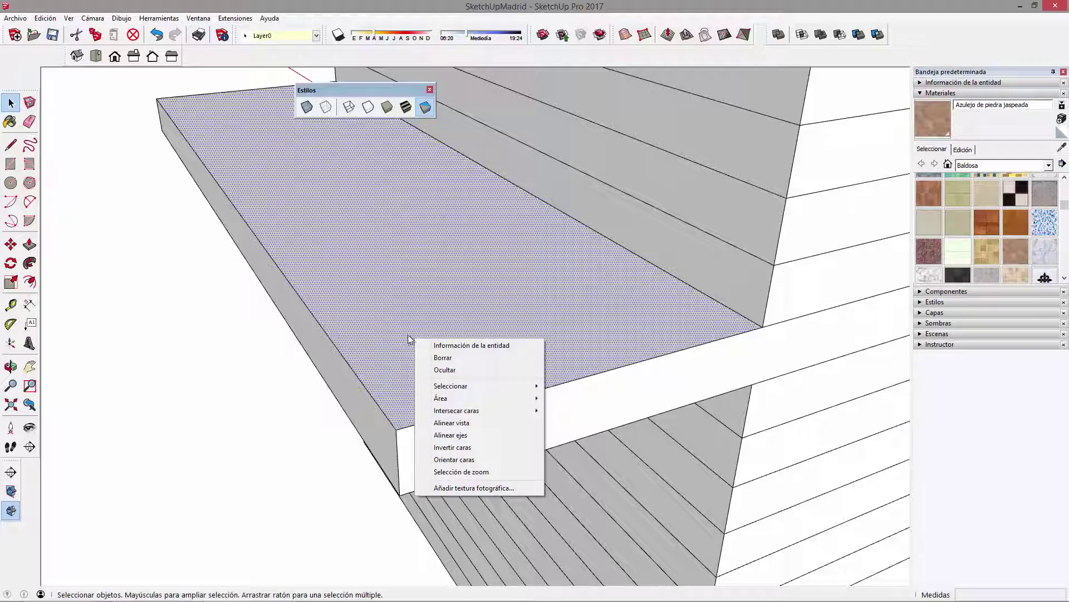
{"action": "left_click", "coordinate": [468, 447]}
- View the slab's reversed top face from several angles and return to Sólido con texturas
{"action": "middle_click_drag", "start_coordinate": [475, 317], "coordinate": [429, 128]}
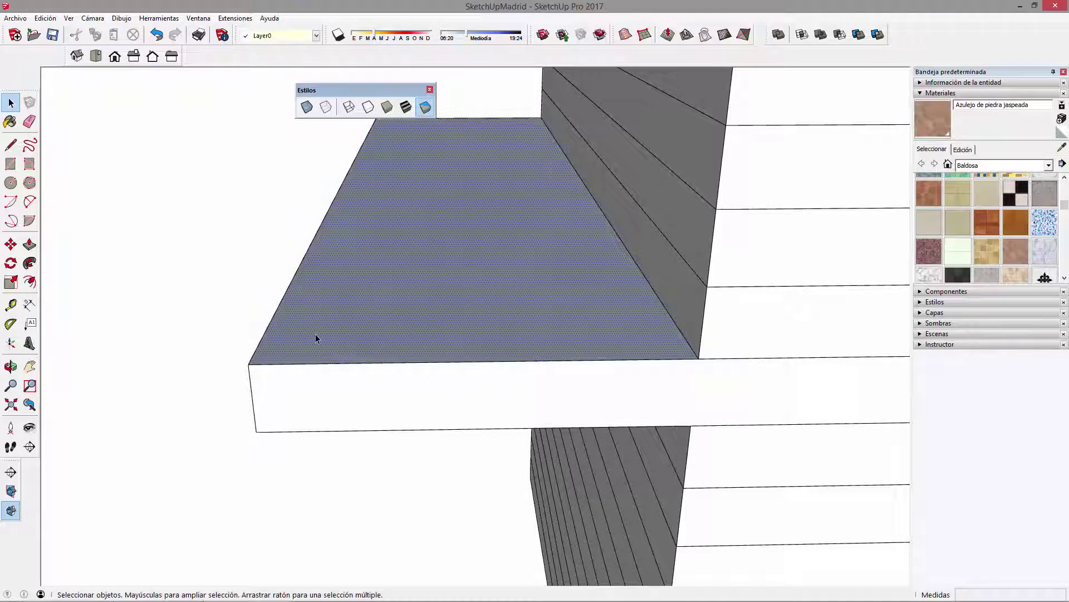
{"action": "mouse_move", "coordinate": [351, 332]}
{"action": "middle_mouse_down"}
{"action": "mouse_move", "coordinate": [446, 281]}
{"action": "mouse_move", "coordinate": [535, 268]}
{"action": "middle_mouse_up"}
{"action": "left_click", "coordinate": [406, 107]}
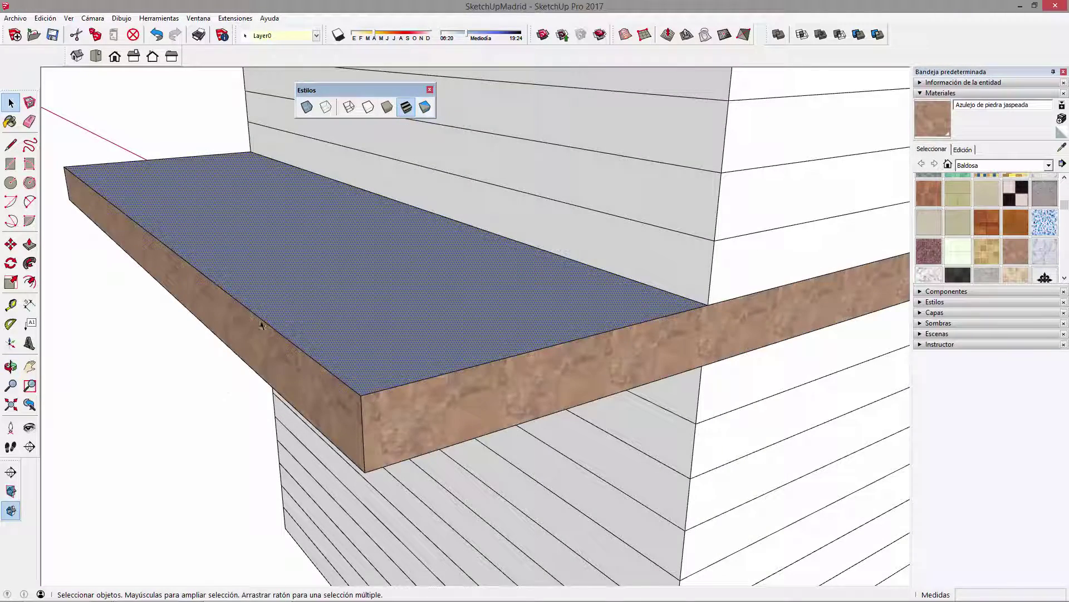
{"action": "middle_click_drag", "start_coordinate": [401, 274], "coordinate": [495, 308]}
{"action": "middle_click_drag", "start_coordinate": [540, 484], "coordinate": [515, 437]}
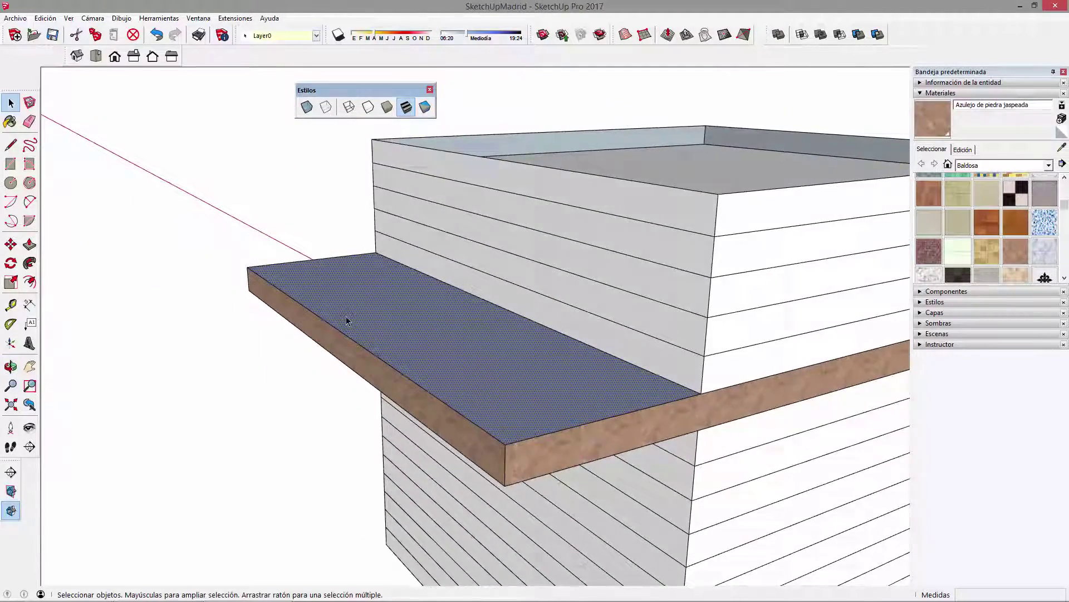
- Copy the slab's reversed top face upward with Move, then delete the copy
{"action": "scroll", "coordinate": [346, 316], "scroll_direction": "up", "scroll_amount": 1}
{"action": "key", "text": "m"}
{"action": "scroll", "coordinate": [345, 315], "scroll_direction": "down", "scroll_amount": 3}
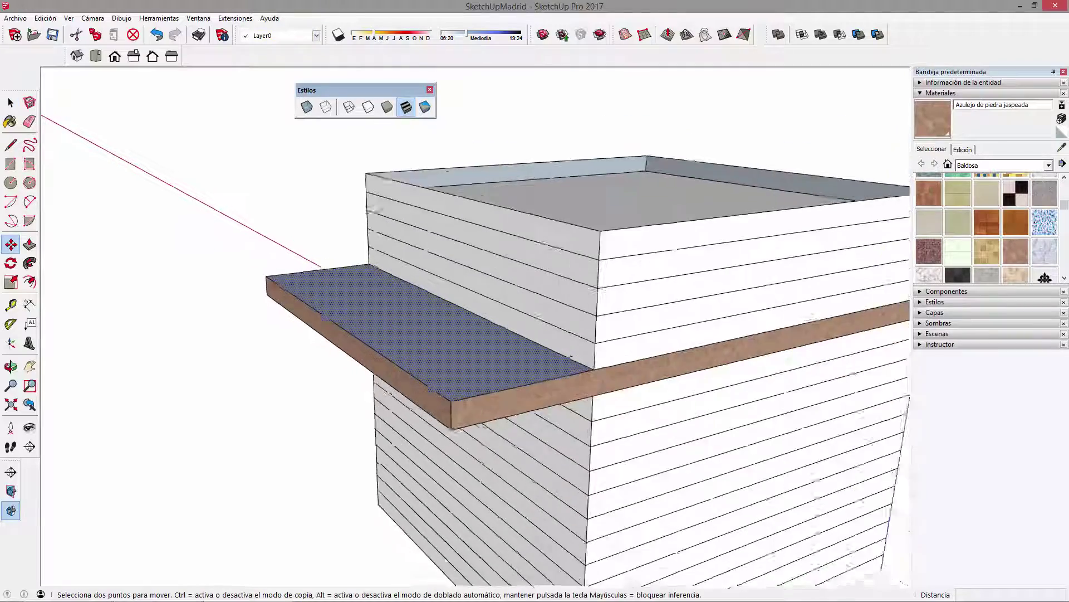
{"action": "key", "text": "ctrl"}
{"action": "left_click", "coordinate": [329, 288]}
{"action": "left_click", "coordinate": [326, 146]}
{"action": "middle_click_drag", "start_coordinate": [422, 251], "coordinate": [475, 275]}
{"action": "key", "text": "space"}
{"action": "key", "text": "Delete"}
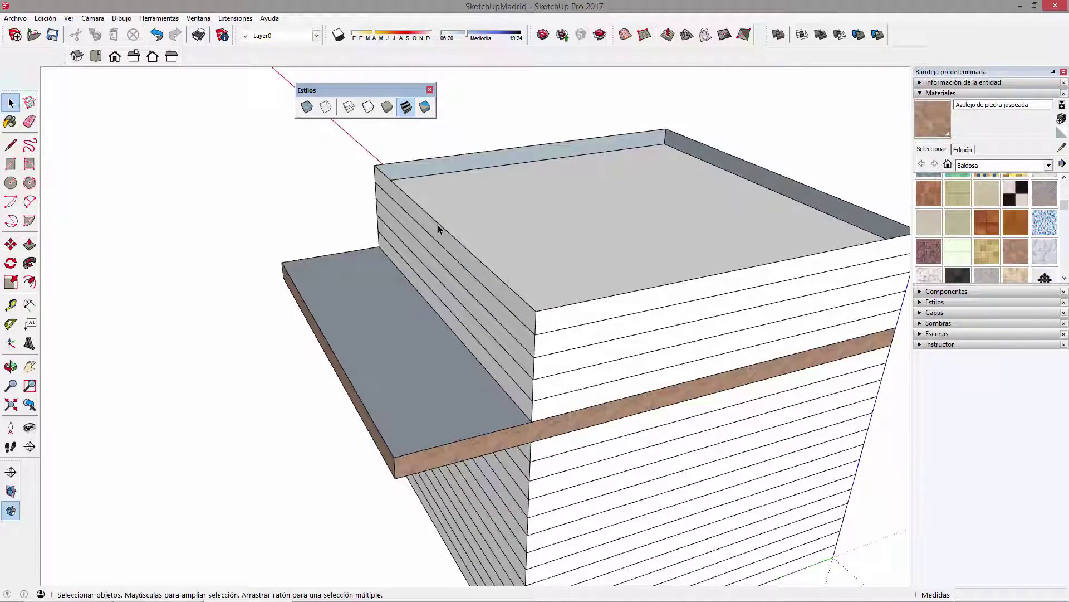
- Compare the shaded style with Sólido con texturas, viewing the cube and its slab from opposite sides
{"action": "scroll", "coordinate": [449, 239], "scroll_direction": "down", "scroll_amount": 2}
{"action": "scroll", "coordinate": [449, 239], "scroll_direction": "down", "scroll_amount": 2}
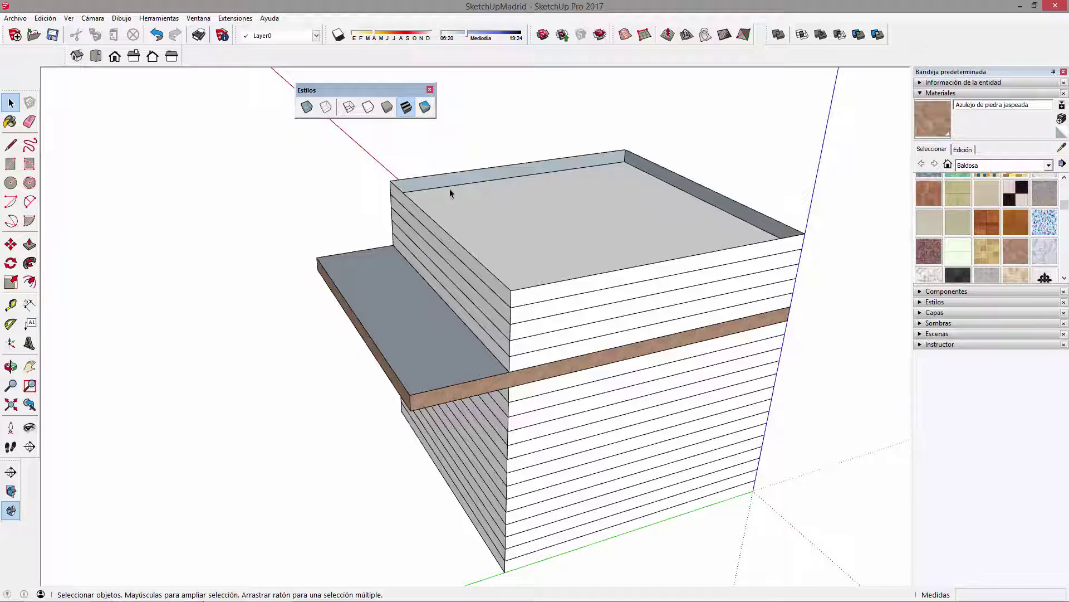
{"action": "left_click", "coordinate": [387, 107]}
{"action": "mouse_move", "coordinate": [406, 279]}
{"action": "middle_mouse_down"}
{"action": "mouse_move", "coordinate": [353, 306]}
{"action": "mouse_move", "coordinate": [568, 311]}
{"action": "mouse_move", "coordinate": [349, 245]}
{"action": "middle_mouse_up"}
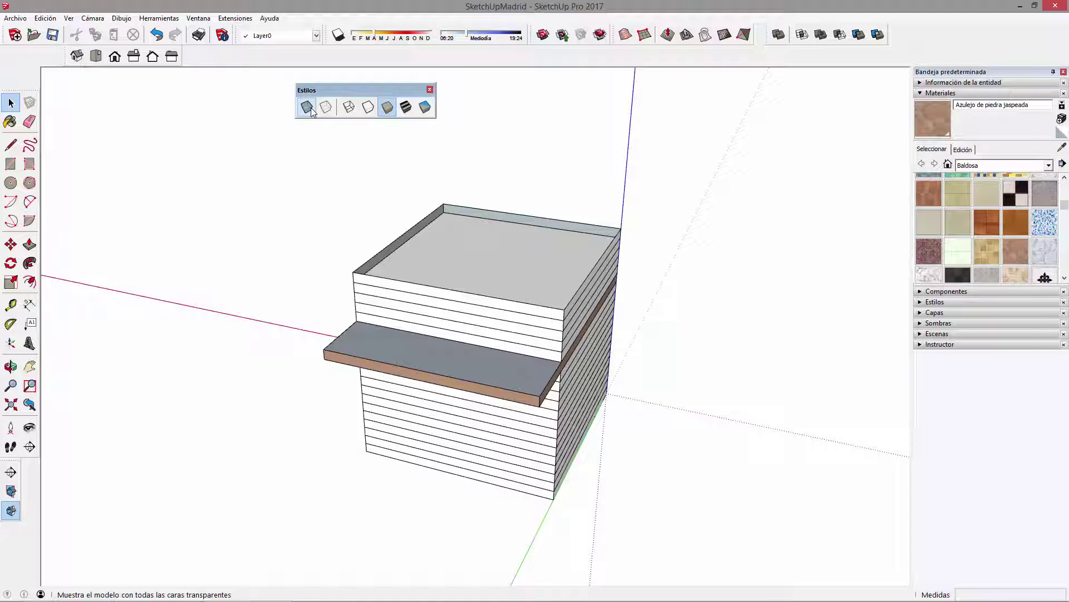
{"action": "middle_click_drag", "start_coordinate": [396, 271], "coordinate": [470, 442]}
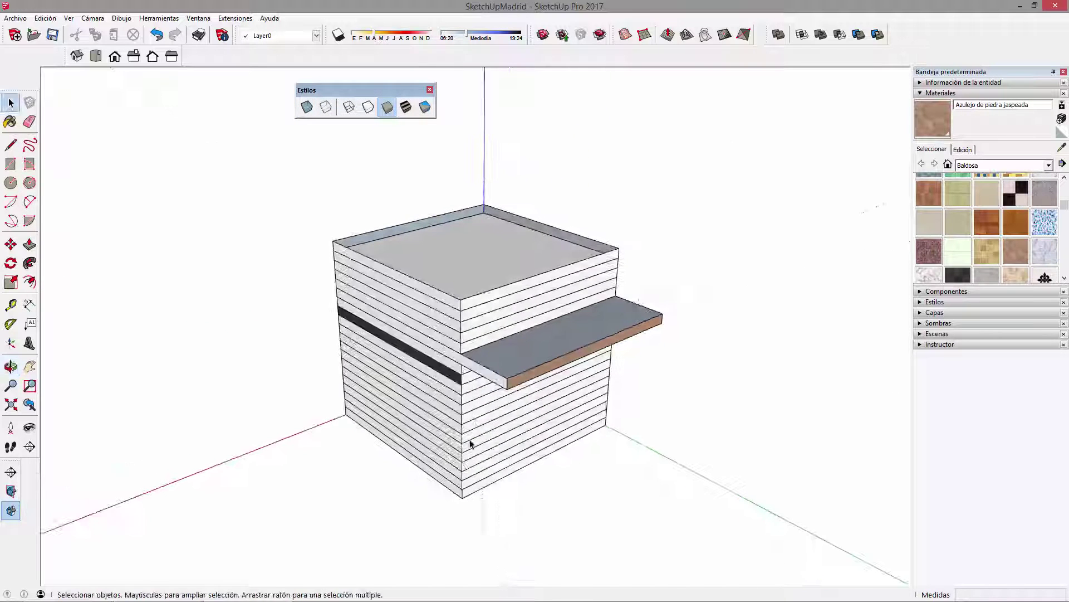
{"action": "left_click", "coordinate": [406, 107]}
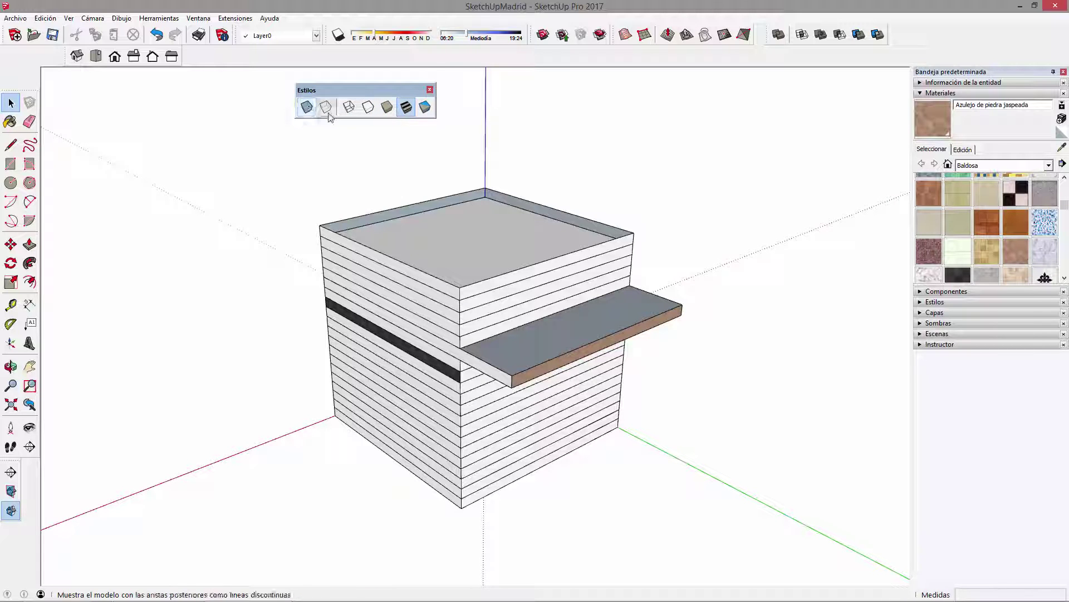
- Draw a ground rectangle about 6.48 by 10.92 m across the red axis beside the cube
{"action": "middle_click_drag", "start_coordinate": [470, 343], "coordinate": [554, 298], "text": "shift"}
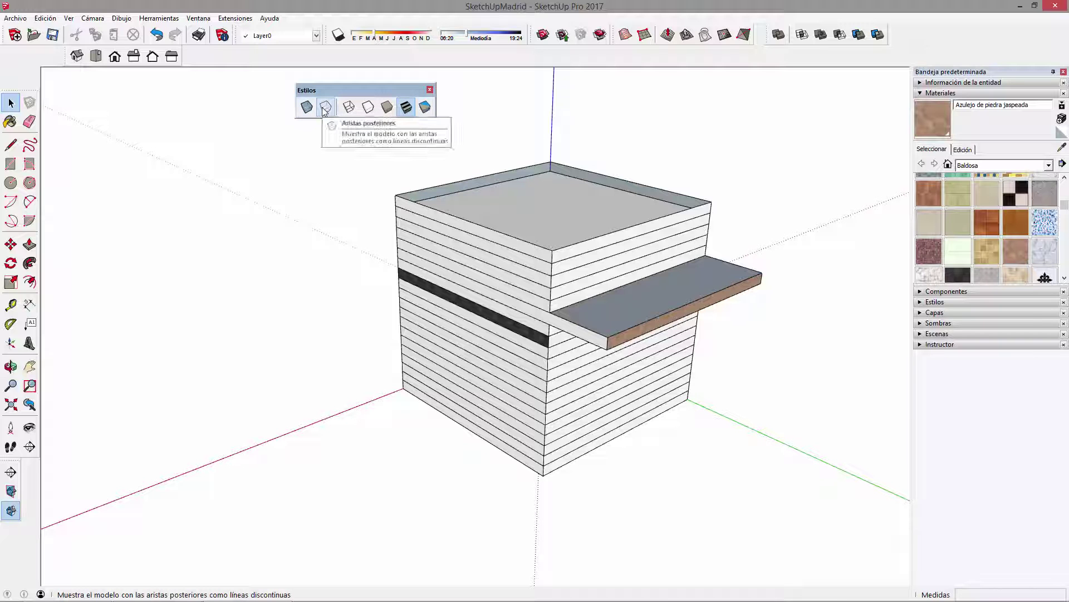
{"action": "middle_click_drag", "start_coordinate": [490, 309], "coordinate": [683, 252], "text": "shift"}
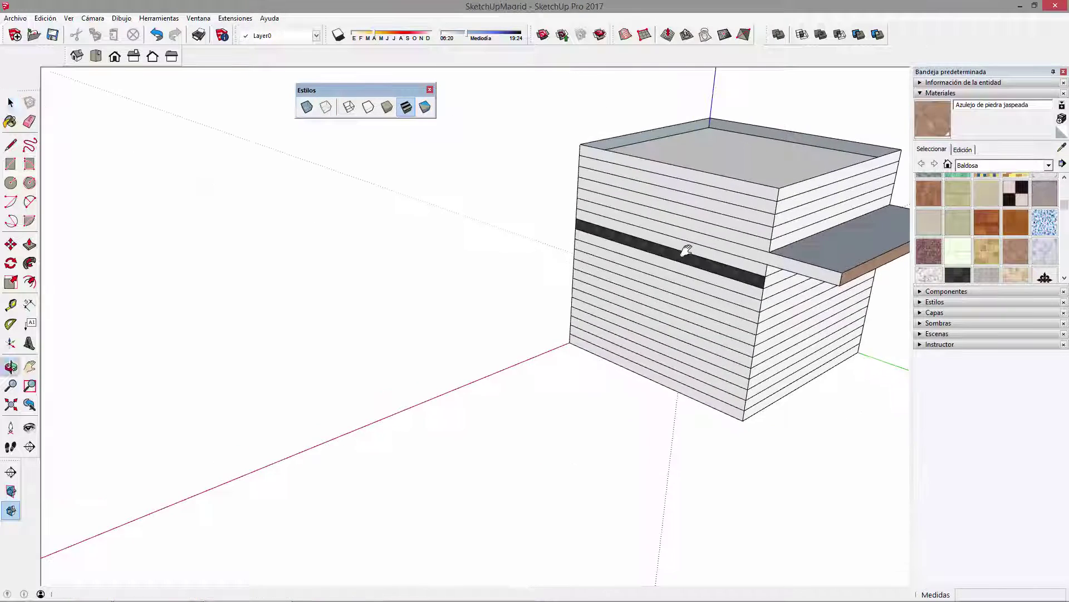
{"action": "key", "text": "r"}
{"action": "left_click", "coordinate": [403, 329]}
{"action": "left_click", "coordinate": [402, 477]}
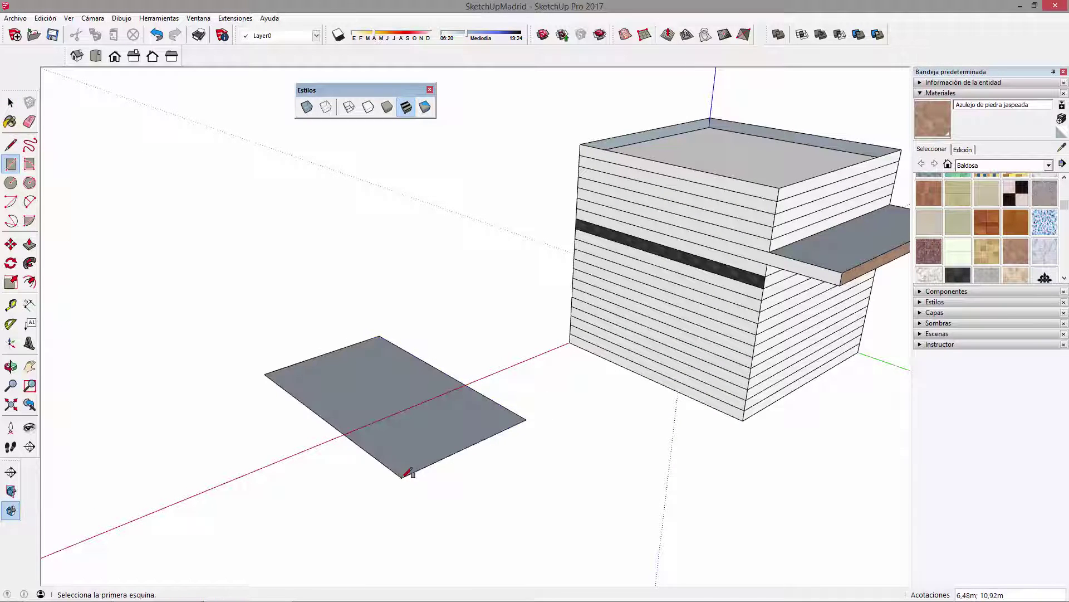
- Push/Pull the new rectangle upward about 6.38 m into a box
{"action": "key", "text": "p"}
{"action": "left_click", "coordinate": [393, 419]}
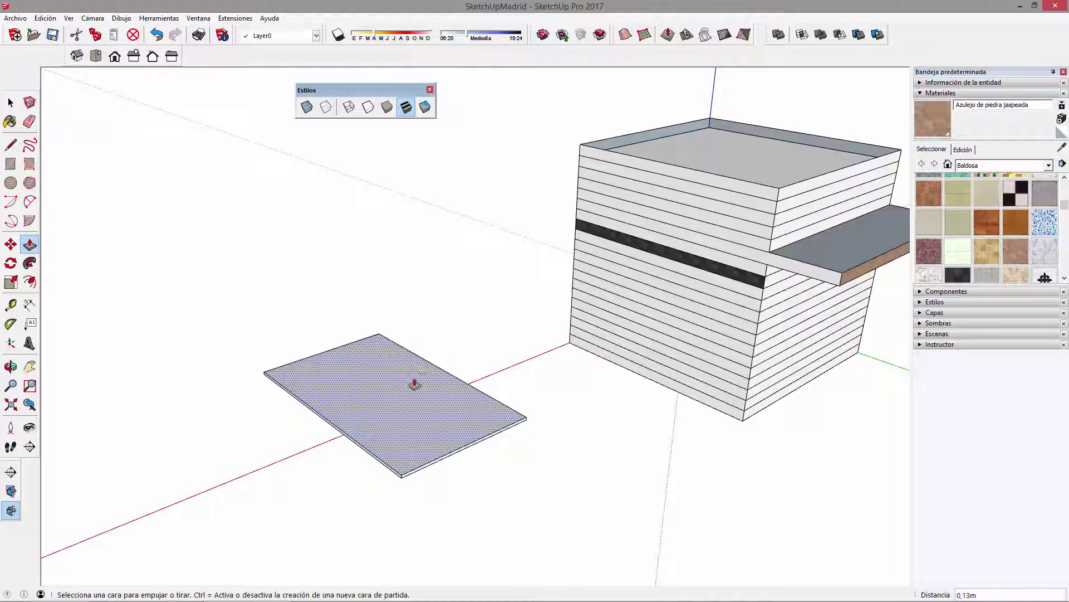
{"action": "left_click", "coordinate": [418, 245]}
{"action": "key", "text": "space"}
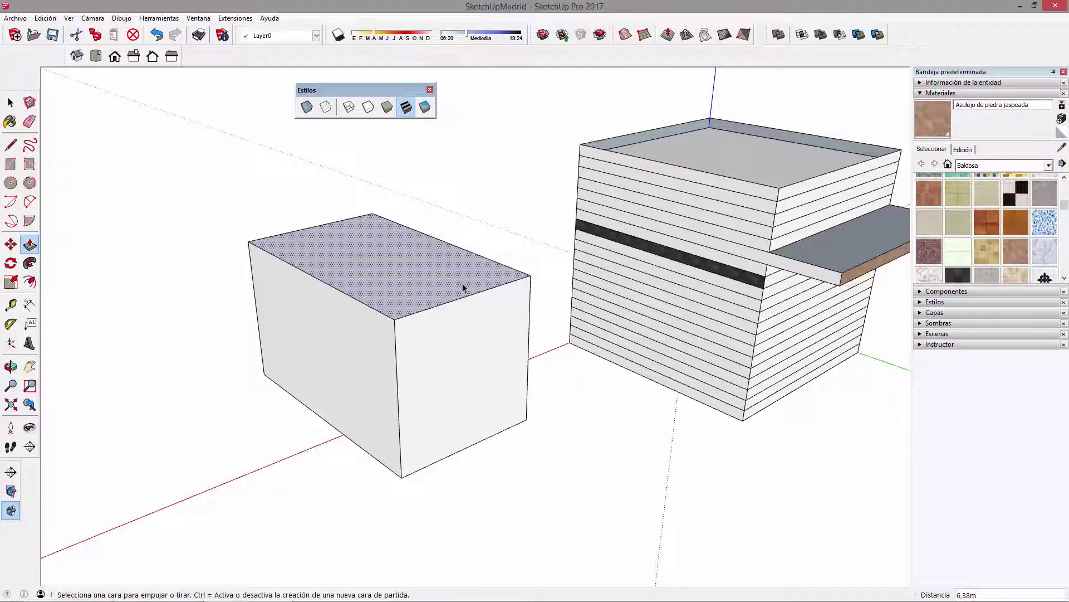
- Paint every face of the new box with the Azulejo de piso de mármol de Carrer tile material and clear the selection
{"action": "middle_click_drag", "start_coordinate": [491, 399], "coordinate": [394, 330]}
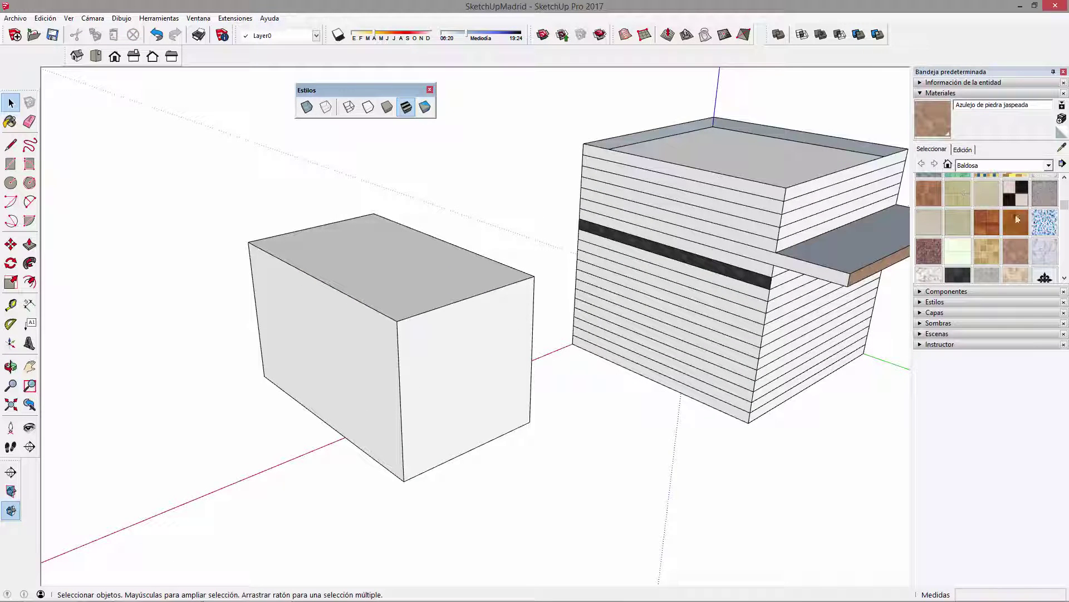
{"action": "left_click", "coordinate": [1045, 251]}
{"action": "key", "text": "space"}
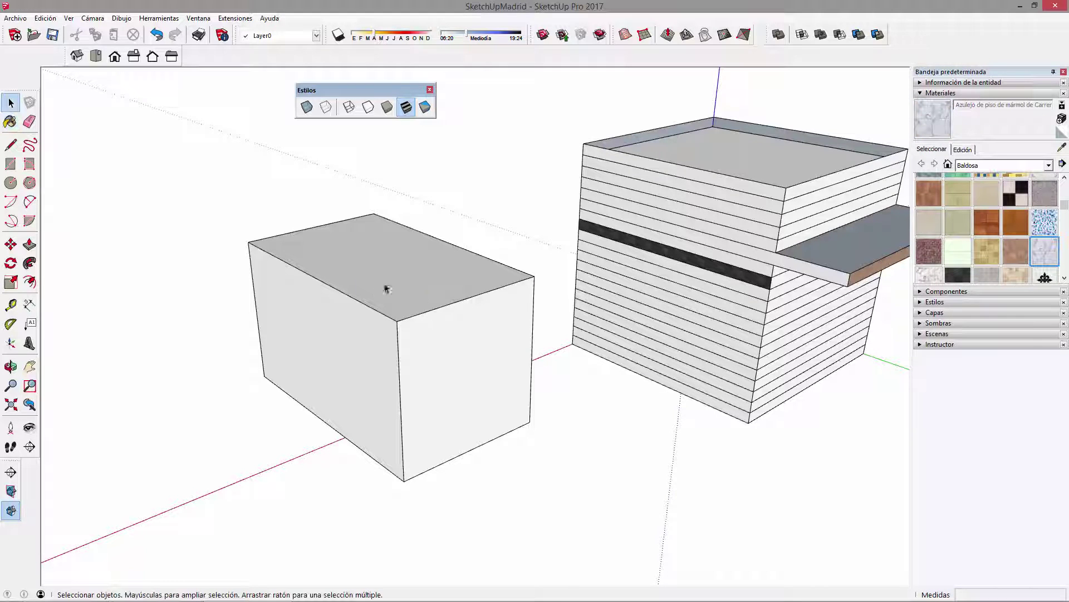
{"action": "triple_click", "coordinate": [384, 284]}
{"action": "key", "text": "b"}
{"action": "left_click", "coordinate": [406, 255]}
{"action": "key", "text": "space"}
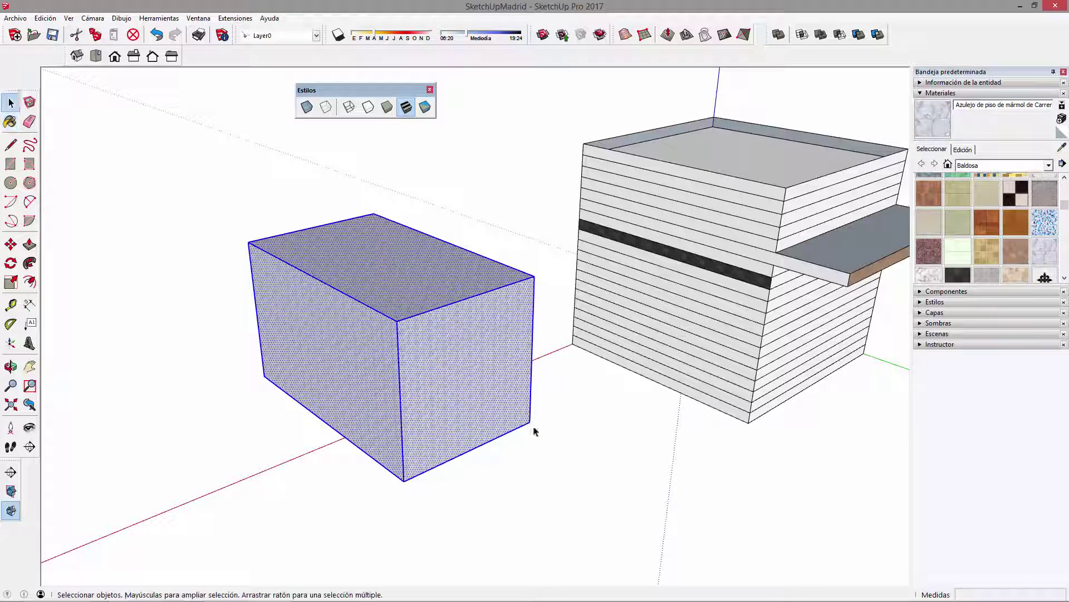
{"action": "left_click", "coordinate": [534, 431]}
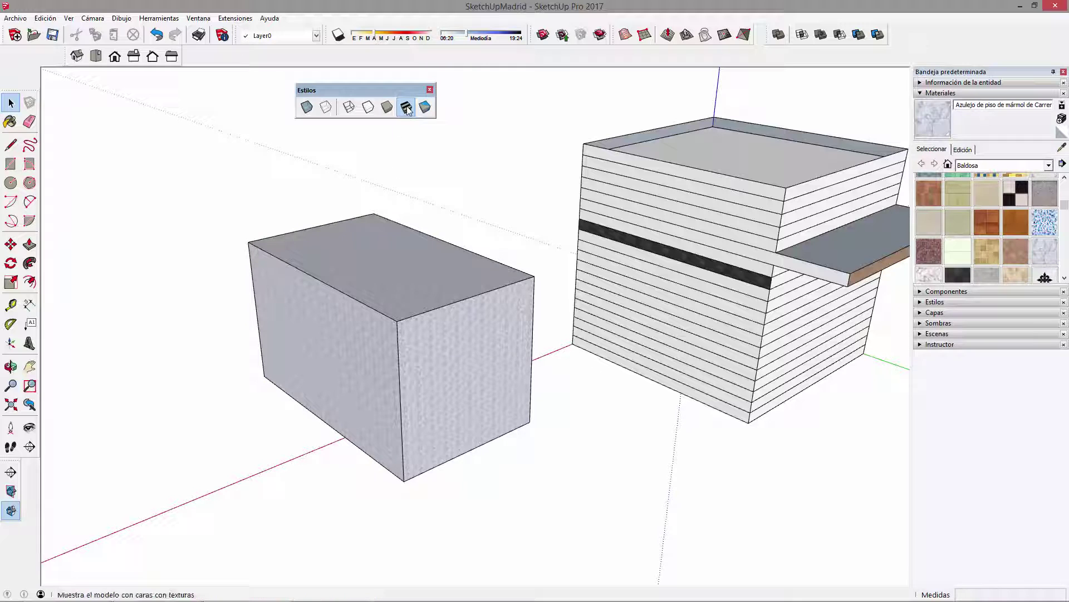
- Turn on the X-ray display and examine the tiled box and the cube through their transparent faces from several sides
{"action": "left_click", "coordinate": [307, 107]}
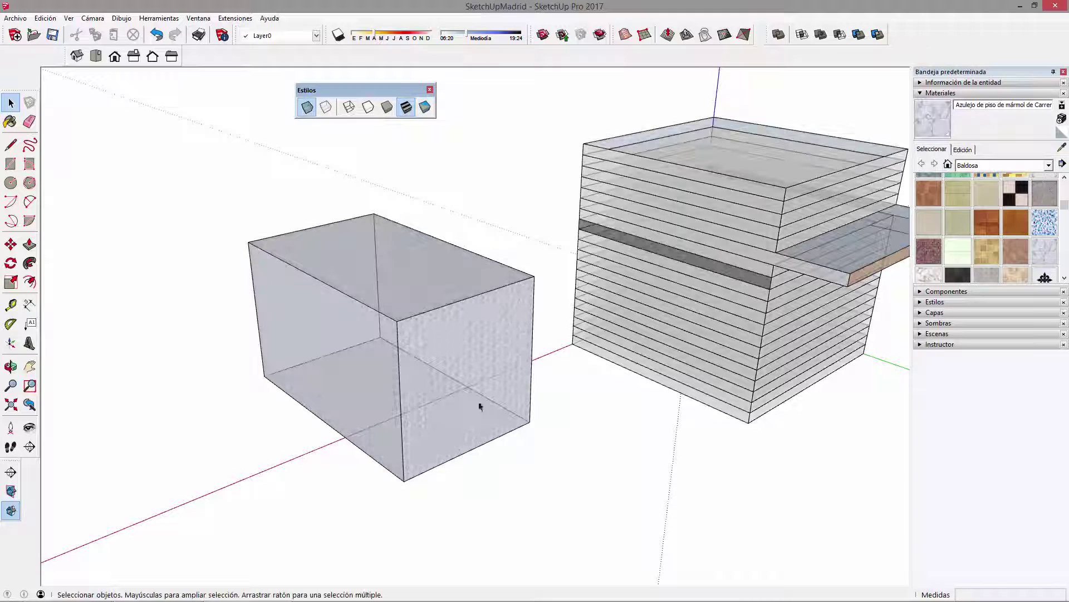
{"action": "middle_click_drag", "start_coordinate": [344, 341], "coordinate": [362, 284]}
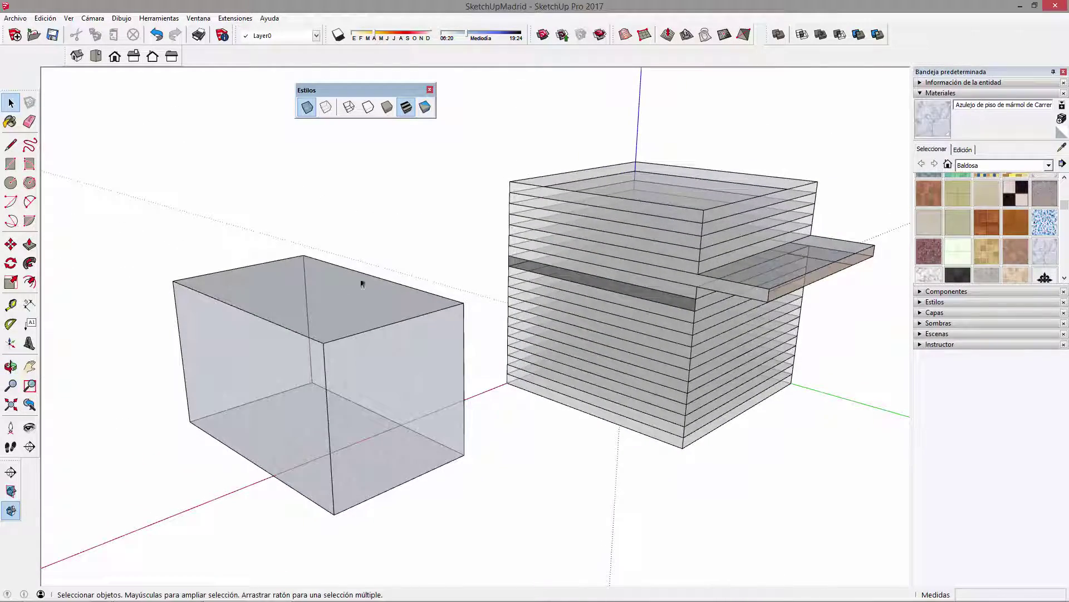
{"action": "scroll", "coordinate": [255, 383], "scroll_direction": "up", "scroll_amount": 2}
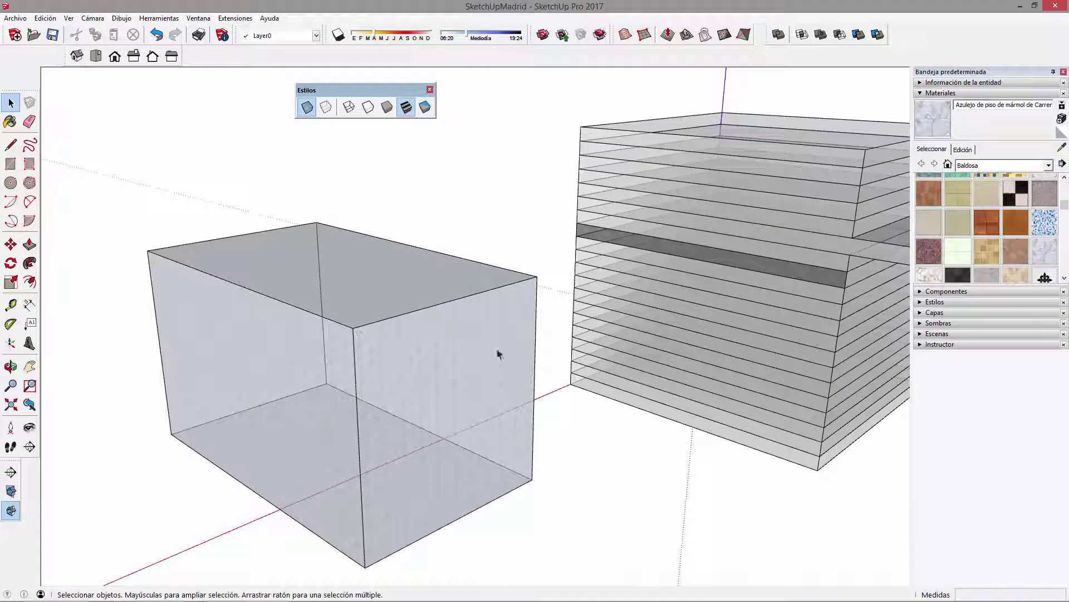
{"action": "middle_click_drag", "start_coordinate": [399, 432], "coordinate": [494, 375], "text": "shift"}
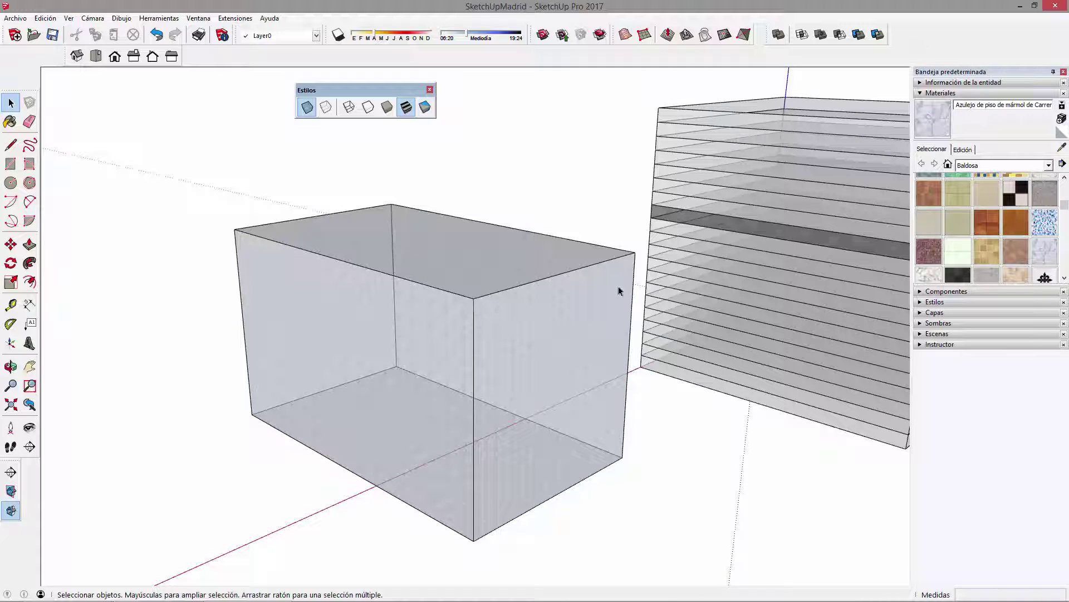
{"action": "middle_click_drag", "start_coordinate": [484, 333], "coordinate": [162, 291]}
{"action": "left_click", "coordinate": [307, 107]}
{"action": "left_click", "coordinate": [307, 107]}
{"action": "middle_click_drag", "start_coordinate": [741, 408], "coordinate": [590, 420]}
{"action": "middle_click_drag", "start_coordinate": [358, 275], "coordinate": [429, 282]}
{"action": "scroll", "coordinate": [473, 253], "scroll_direction": "up", "scroll_amount": 2}
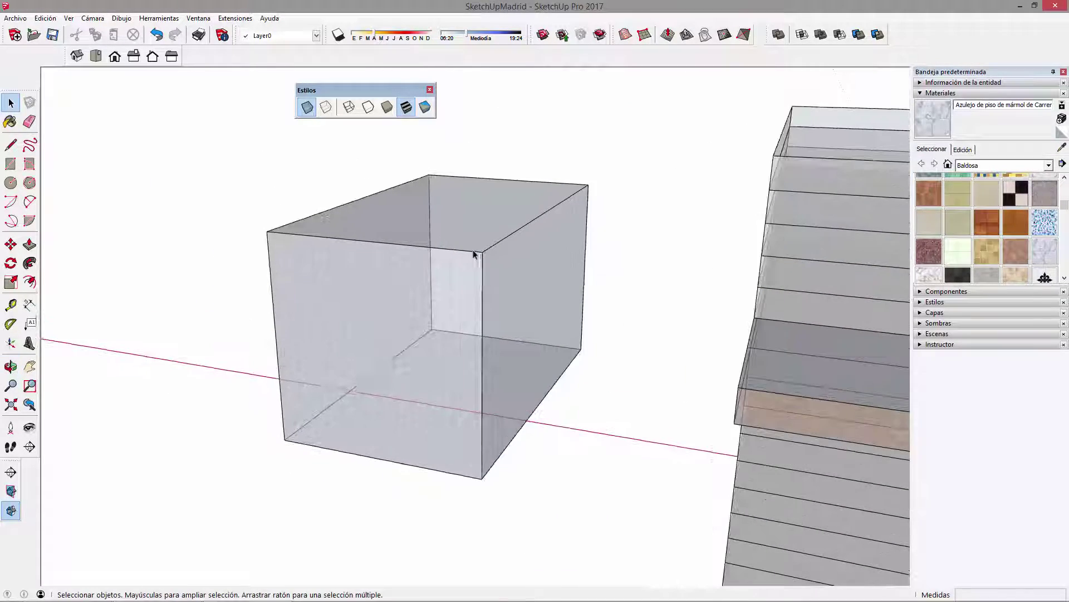
{"action": "middle_click_drag", "start_coordinate": [476, 242], "coordinate": [344, 157]}
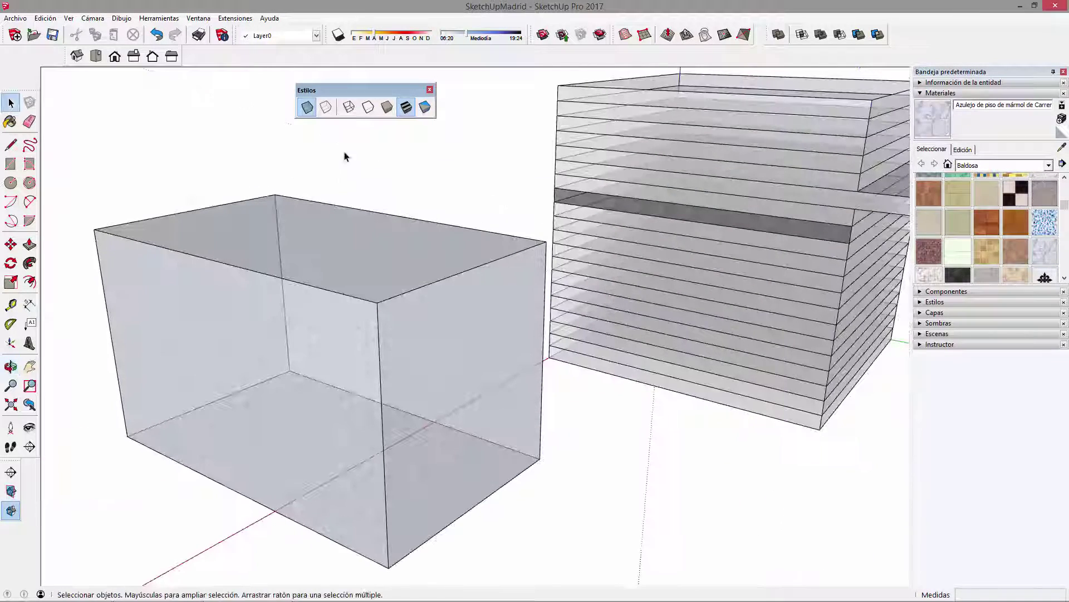
- Replace the X-ray display with dashed back edges and examine the box in both the textured and hidden-line styles
{"action": "left_click", "coordinate": [326, 107]}
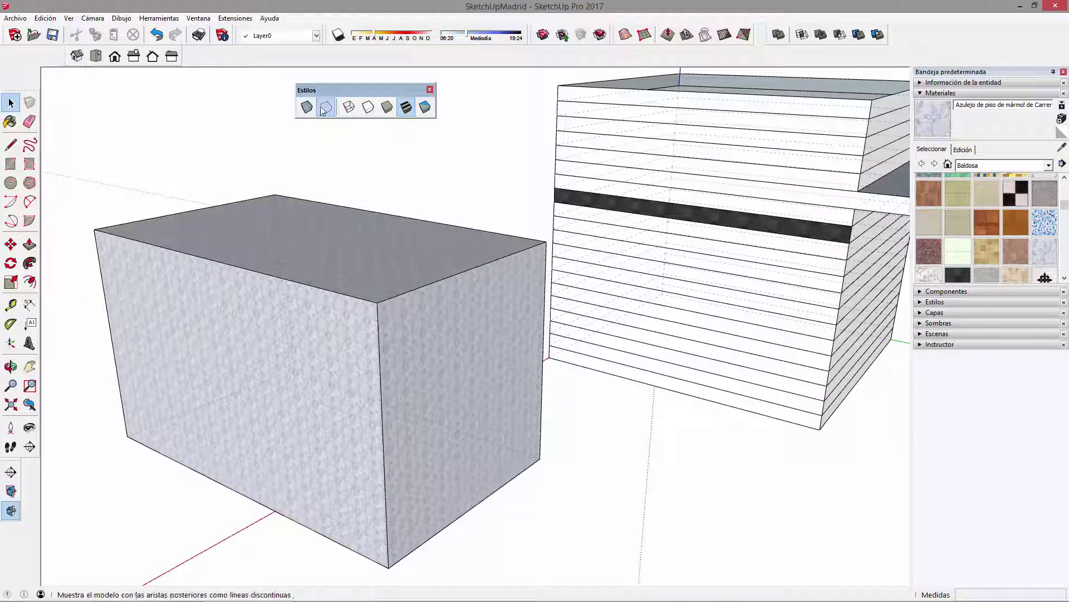
{"action": "middle_click_drag", "start_coordinate": [468, 365], "coordinate": [269, 285]}
{"action": "middle_click_drag", "start_coordinate": [319, 215], "coordinate": [271, 295]}
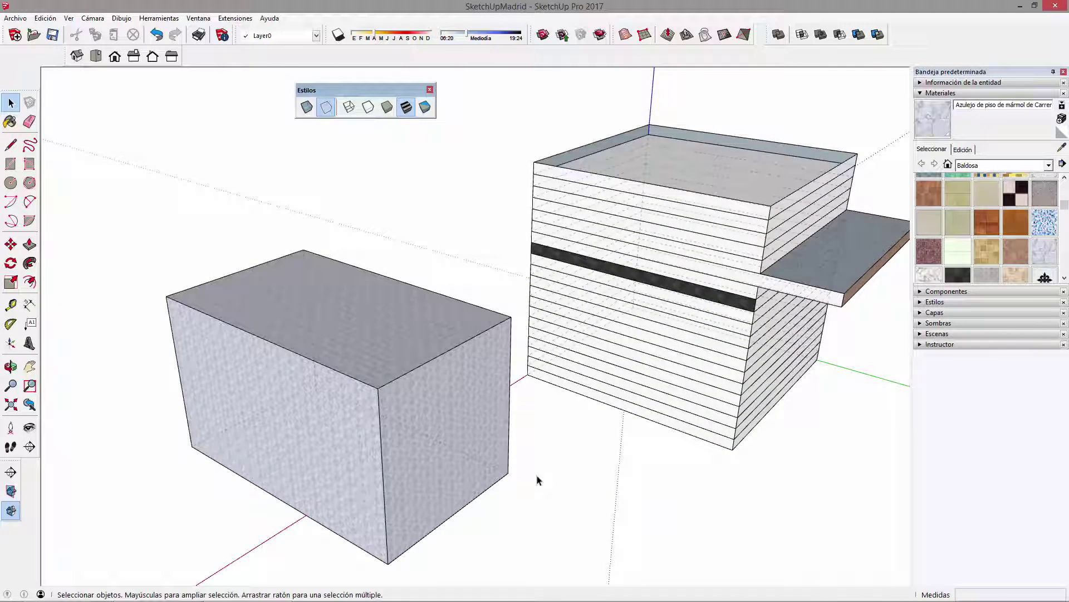
{"action": "scroll", "coordinate": [210, 442], "scroll_direction": "up", "scroll_amount": 2}
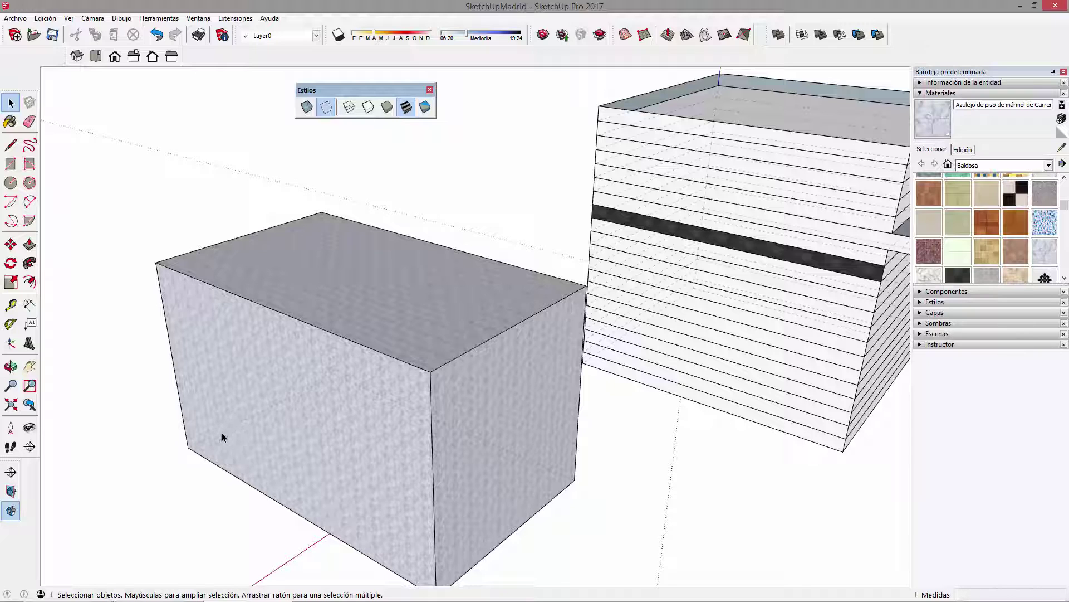
{"action": "middle_click_drag", "start_coordinate": [267, 405], "coordinate": [461, 432]}
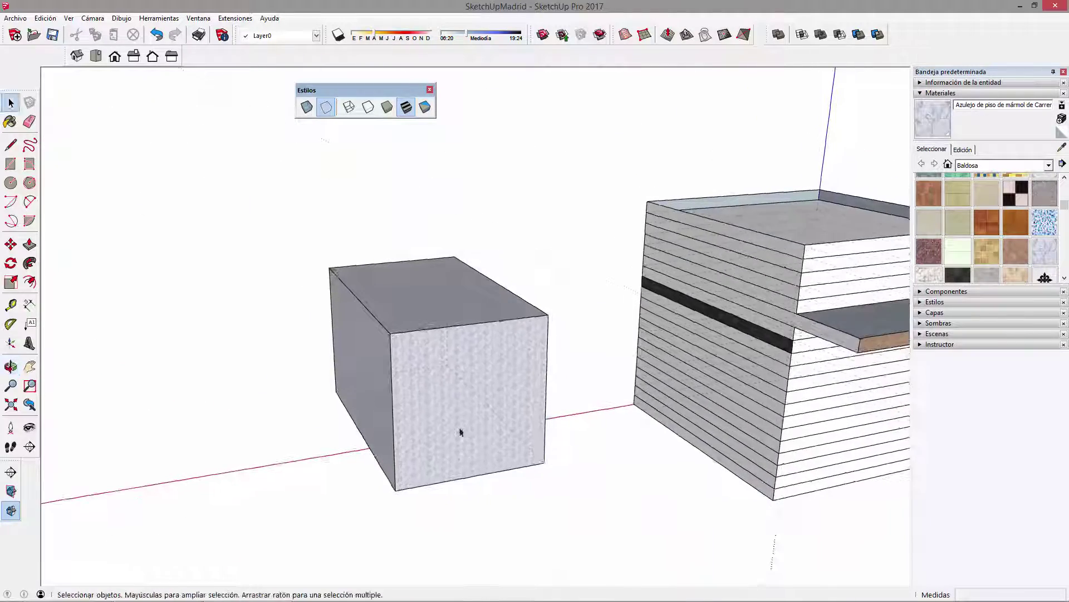
{"action": "scroll", "coordinate": [454, 423], "scroll_direction": "up", "scroll_amount": 2}
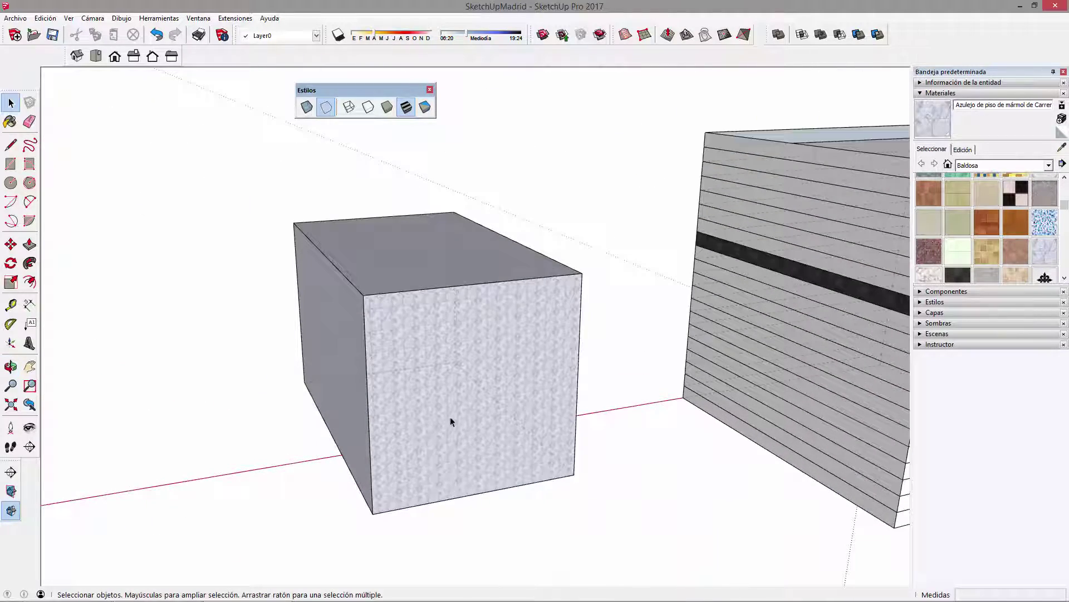
{"action": "left_click", "coordinate": [368, 108]}
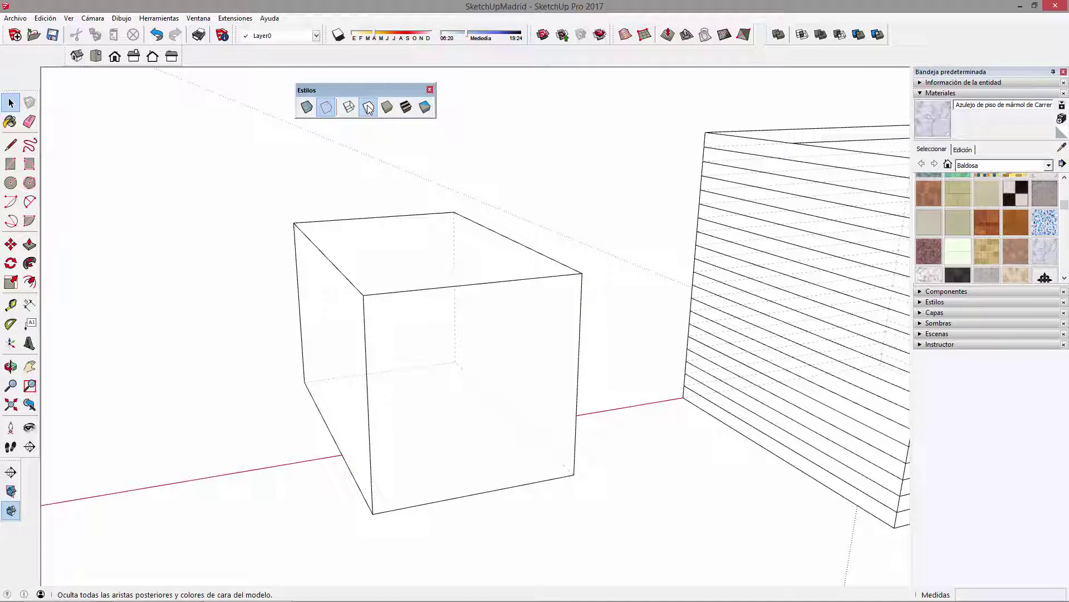
{"action": "middle_click_drag", "start_coordinate": [379, 296], "coordinate": [341, 239]}
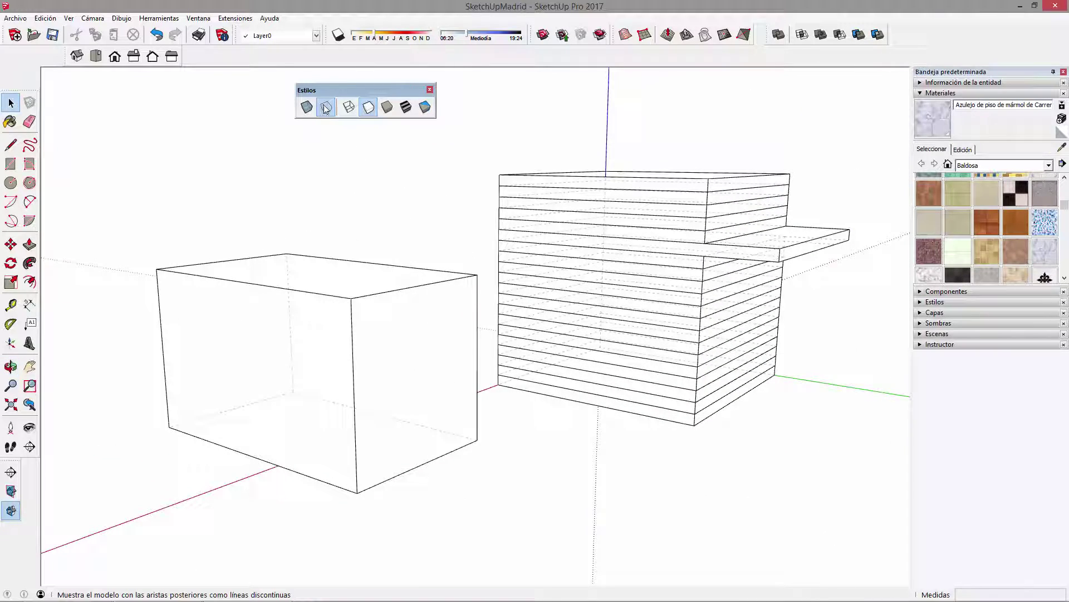
- Draw a small rectangle on the box's long side face and Push/Pull it outward into a protruding block
{"action": "middle_click_drag", "start_coordinate": [418, 369], "coordinate": [585, 440]}
{"action": "key", "text": "r"}
{"action": "left_click", "coordinate": [301, 387]}
{"action": "left_click", "coordinate": [349, 459]}
{"action": "key", "text": "p"}
{"action": "left_click", "coordinate": [335, 442]}
{"action": "left_click", "coordinate": [334, 458]}
- Try to draw a circle about 1.22 m in radius on the box's end face for Push/Pull
{"action": "middle_click_drag", "start_coordinate": [334, 458], "coordinate": [458, 349]}
{"action": "key", "text": "r"}
{"action": "key", "text": "c"}
{"action": "left_click", "coordinate": [468, 398]}
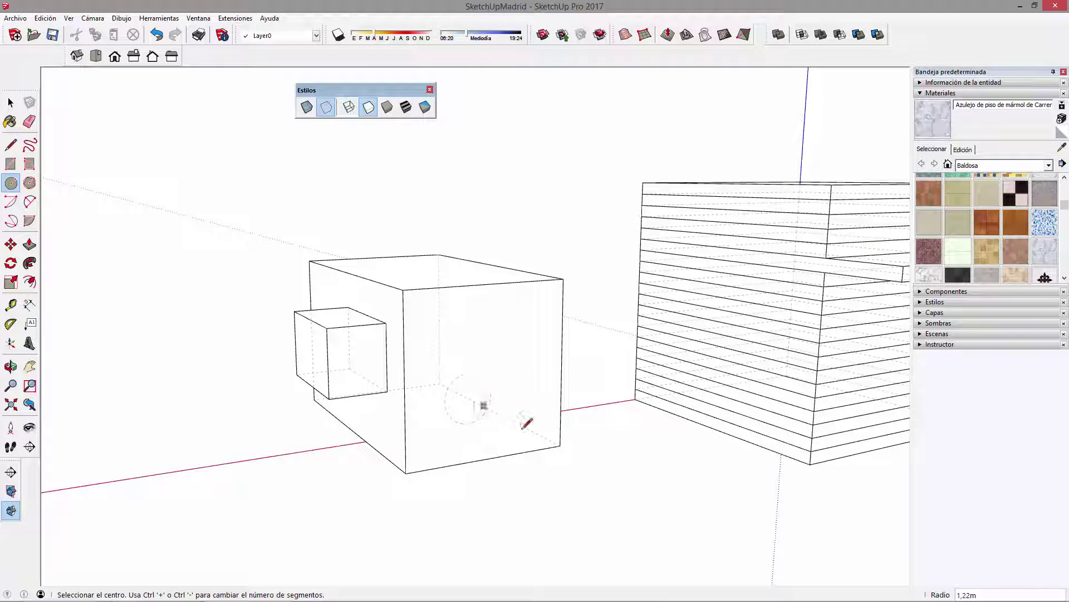
{"action": "key", "text": "p"}
{"action": "middle_click_drag", "start_coordinate": [488, 399], "coordinate": [516, 372]}
- Draw a circle centred on the end face's upper edge, then Push/Pull its upper half outward and lower half inward about 1.10 m
{"action": "key", "text": "c"}
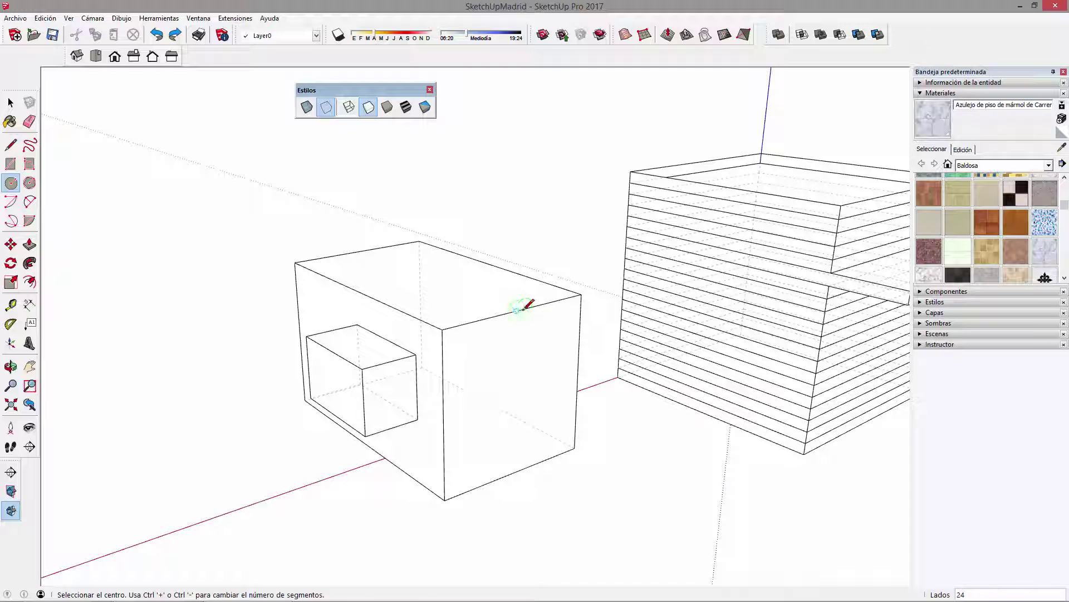
{"action": "left_click", "coordinate": [516, 311]}
{"action": "left_click", "coordinate": [534, 312]}
{"action": "key", "text": "p"}
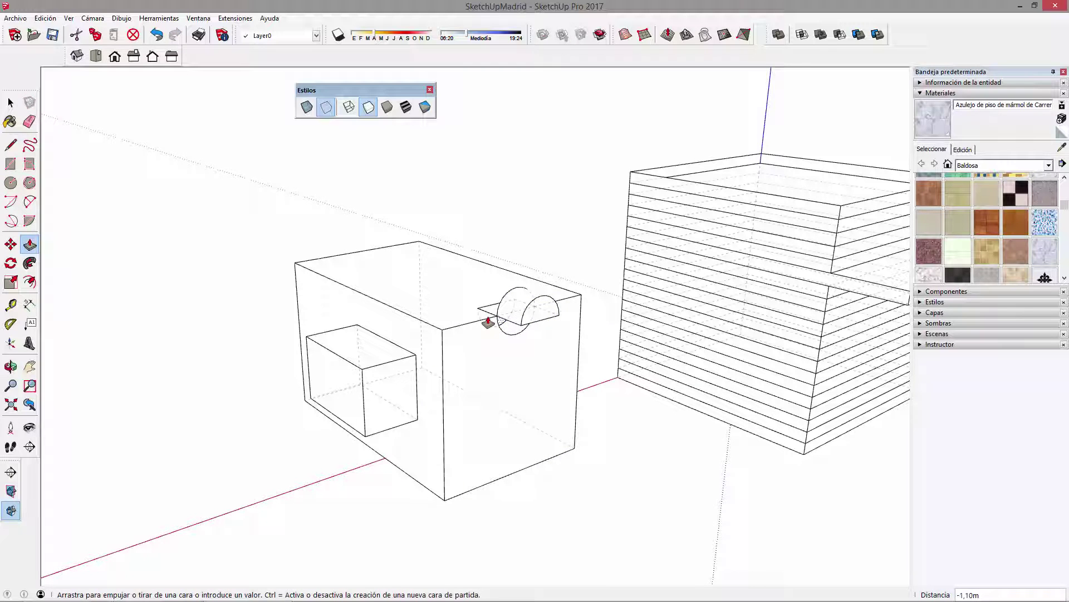
{"action": "key", "text": "space"}
{"action": "middle_click_drag", "start_coordinate": [539, 399], "coordinate": [478, 429]}
{"action": "scroll", "coordinate": [389, 353], "scroll_direction": "up", "scroll_amount": 3}
{"action": "middle_click_drag", "start_coordinate": [388, 354], "coordinate": [461, 327]}
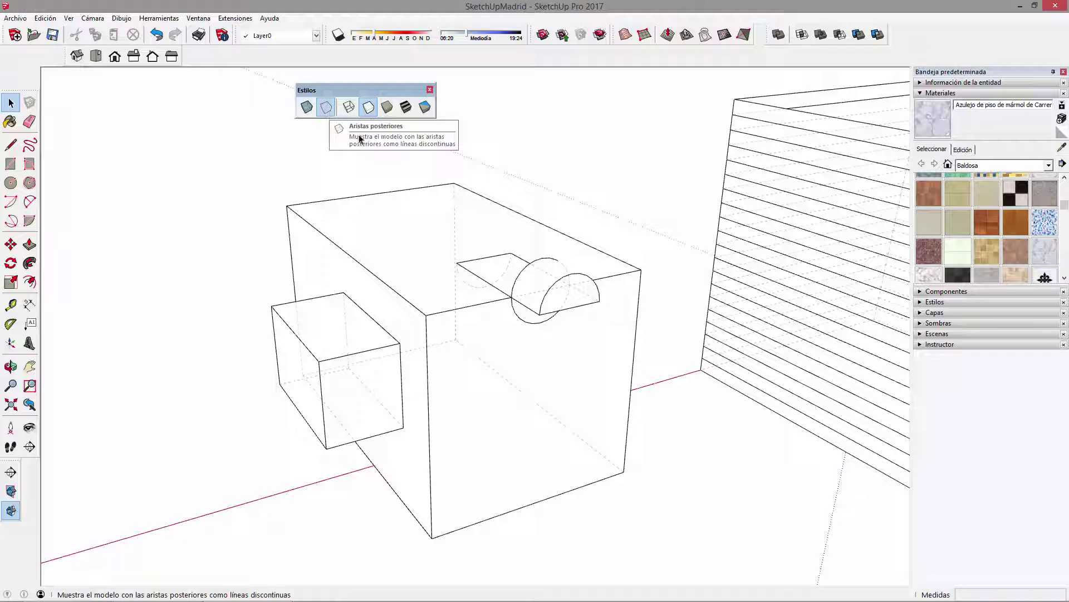
- Dock the floating Estilos toolbar beside the standard view tools
{"action": "double_click", "coordinate": [375, 90]}
{"action": "left_click_drag", "start_coordinate": [225, 57], "coordinate": [317, 54]}
- Turn off the dashed back edges and restore the shaded-with-textures style for both volumes
{"action": "left_click", "coordinate": [245, 57]}
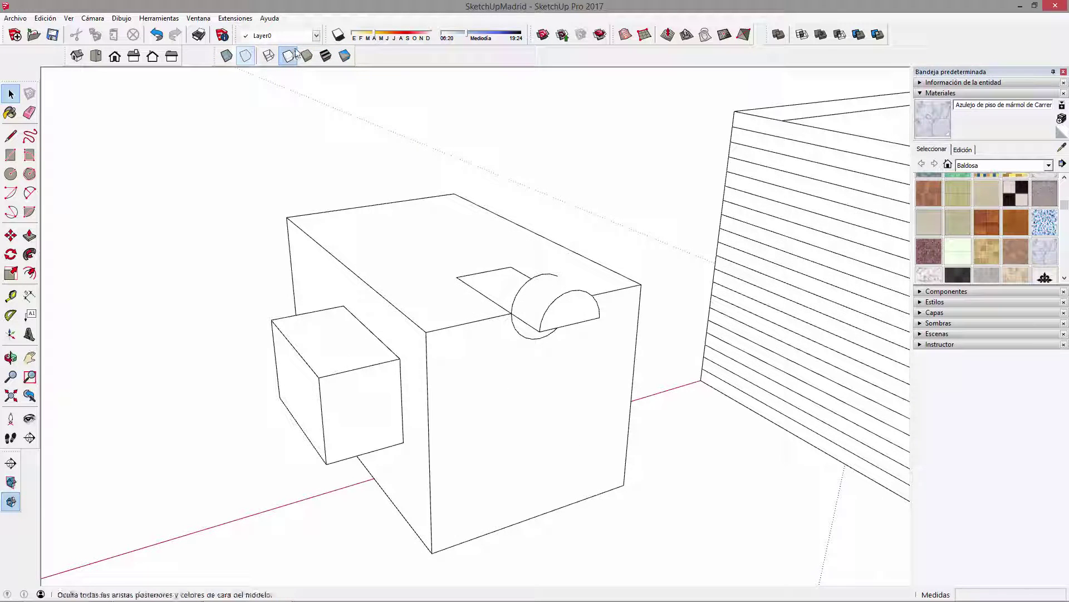
{"action": "left_click", "coordinate": [326, 56]}
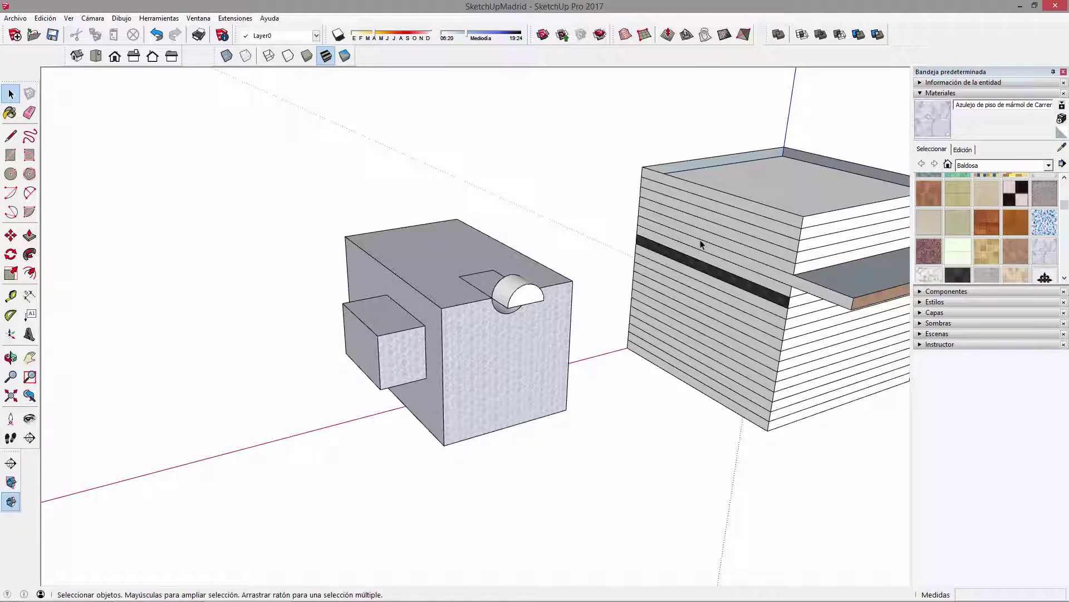
{"action": "middle_click_drag", "start_coordinate": [701, 244], "coordinate": [534, 242], "text": "shift"}
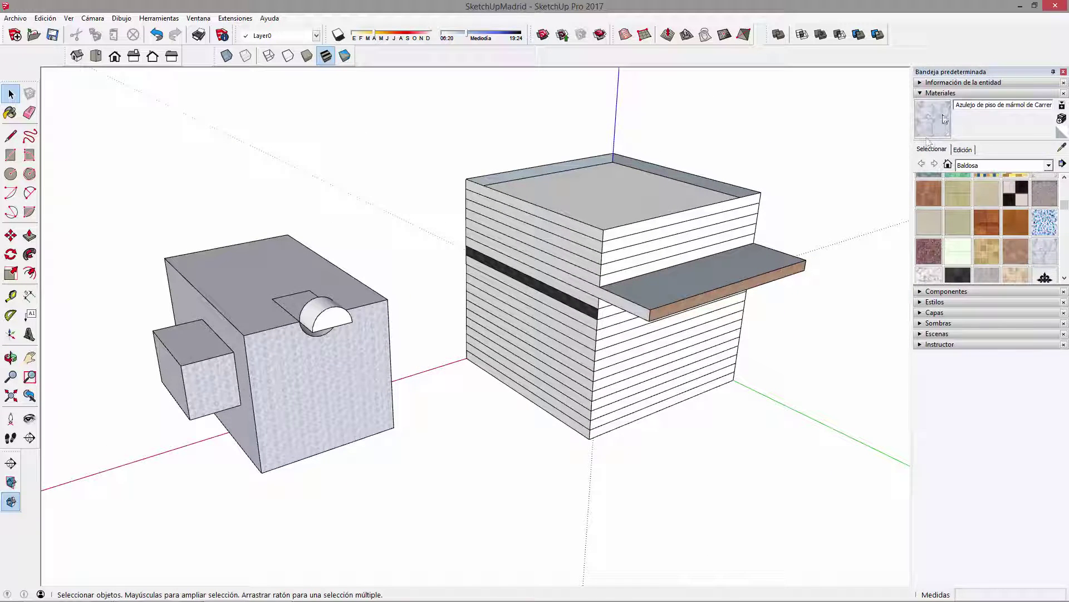
- Collapse the Materiales section, look over the Estilos section and collapse it as well
{"action": "left_click", "coordinate": [921, 93]}
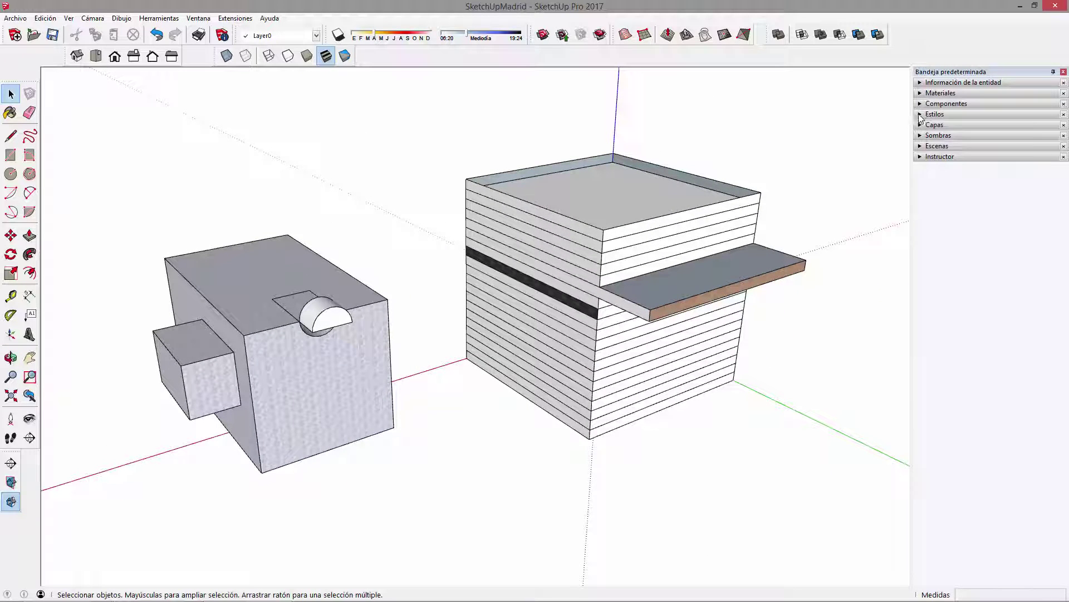
{"action": "left_click", "coordinate": [920, 114]}
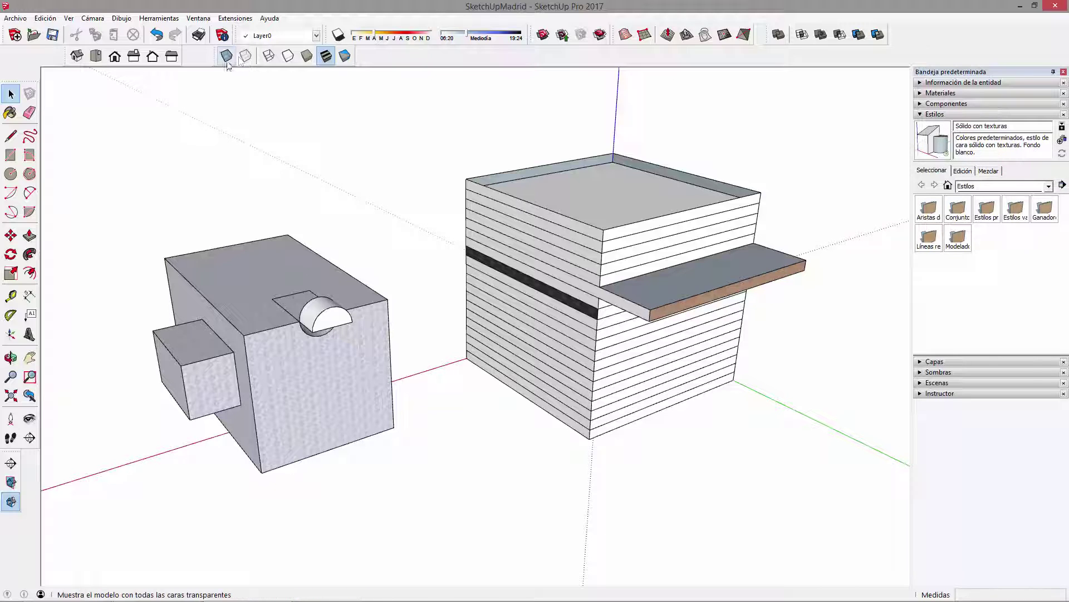
{"action": "left_click", "coordinate": [924, 116]}
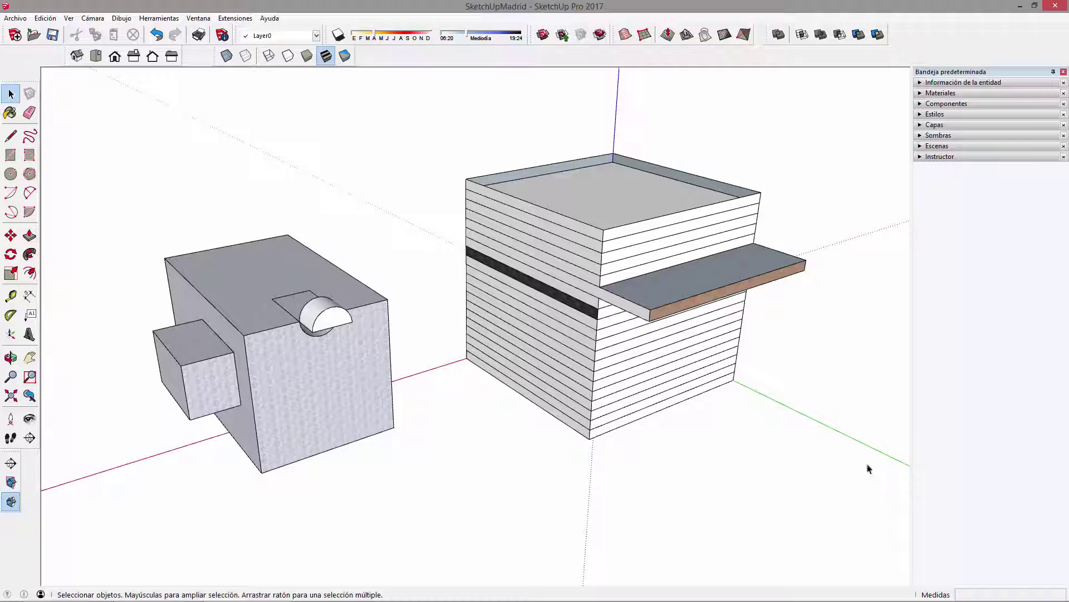
- Select both volumes with a selection window and clear the selection
{"action": "scroll", "coordinate": [867, 468], "scroll_direction": "down", "scroll_amount": 2}
{"action": "middle_click_drag", "start_coordinate": [506, 381], "coordinate": [518, 334], "text": "shift"}
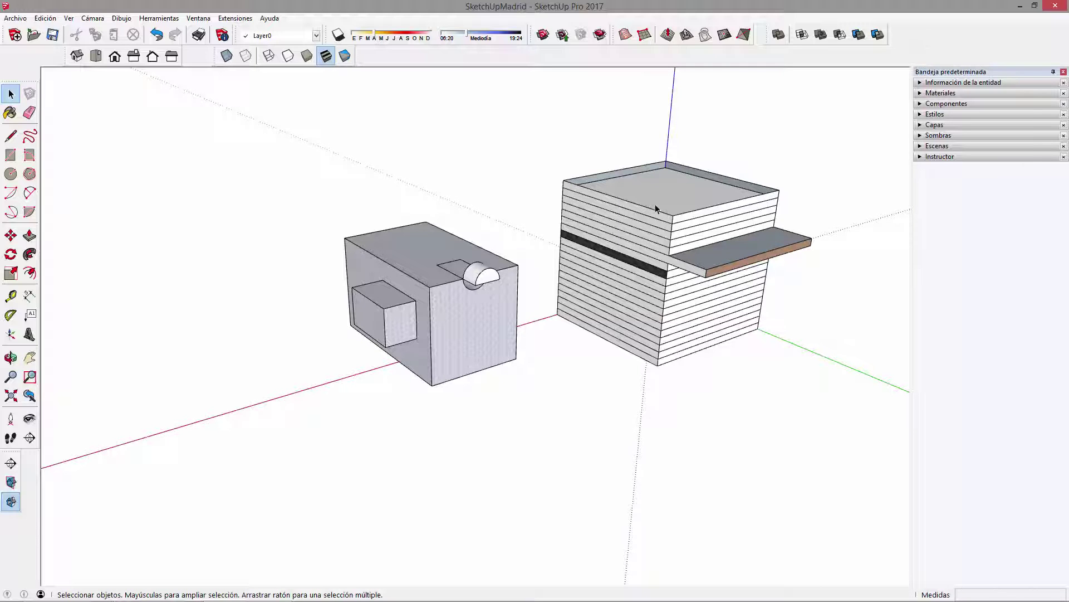
{"action": "left_click_drag", "start_coordinate": [311, 116], "coordinate": [841, 446]}
{"action": "left_click", "coordinate": [201, 359]}
- Orbit around both volumes with the Orbit tool and return to the Select tool
{"action": "left_click", "coordinate": [11, 357]}
{"action": "left_click_drag", "start_coordinate": [390, 424], "coordinate": [626, 375]}
{"action": "key", "text": "space"}
{"action": "middle_click_drag", "start_coordinate": [627, 375], "coordinate": [669, 370]}
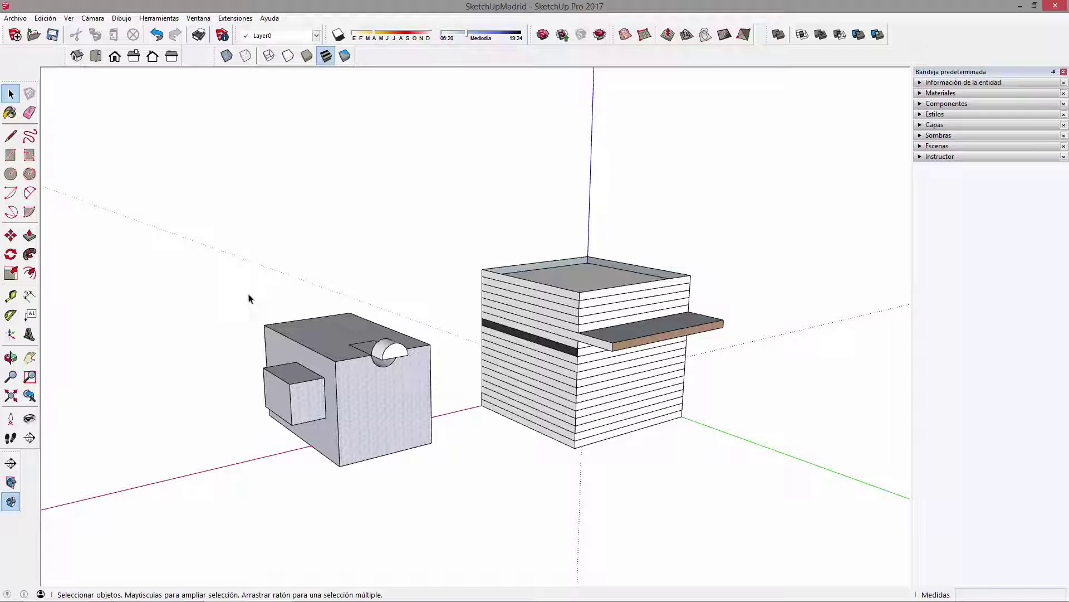
- Repeat the window selection around the box and the cube, then deselect everything
{"action": "left_click_drag", "start_coordinate": [239, 204], "coordinate": [754, 497]}
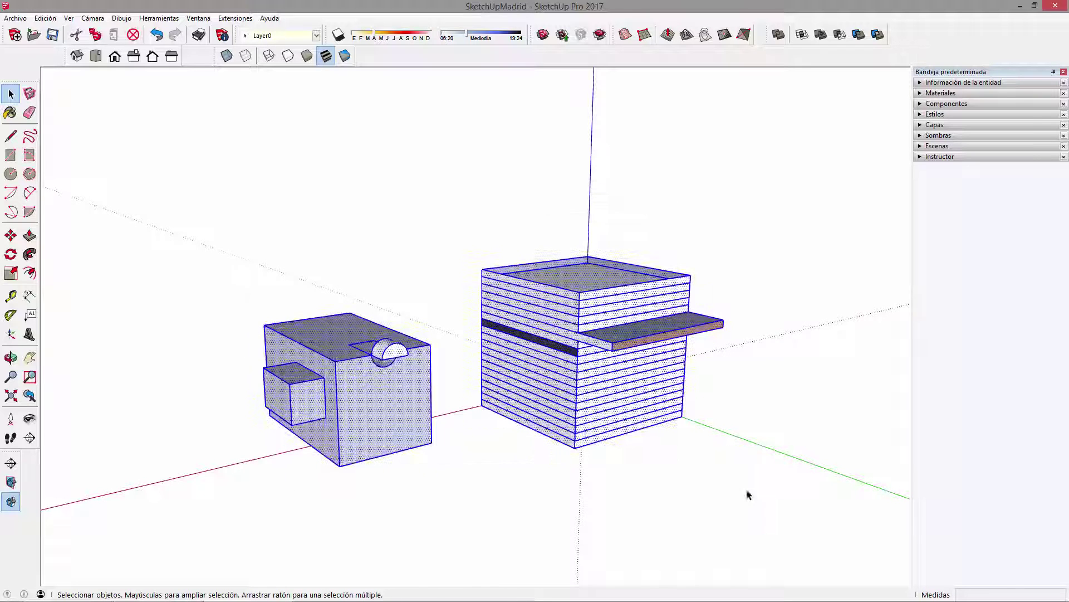
{"action": "left_click_drag", "start_coordinate": [220, 189], "coordinate": [734, 495]}
{"action": "left_click", "coordinate": [594, 471]}
- View the box and the cube from other angles, alternating between the Orbit and Select tools
{"action": "middle_click_drag", "start_coordinate": [594, 472], "coordinate": [390, 424]}
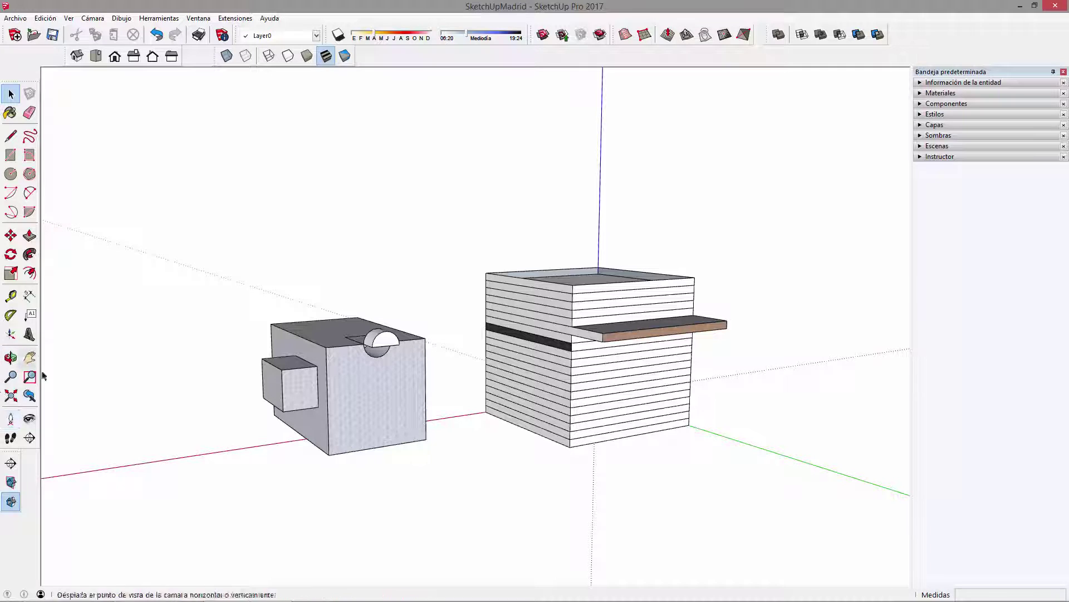
{"action": "left_click_drag", "start_coordinate": [301, 440], "coordinate": [460, 399]}
{"action": "key", "text": "space"}
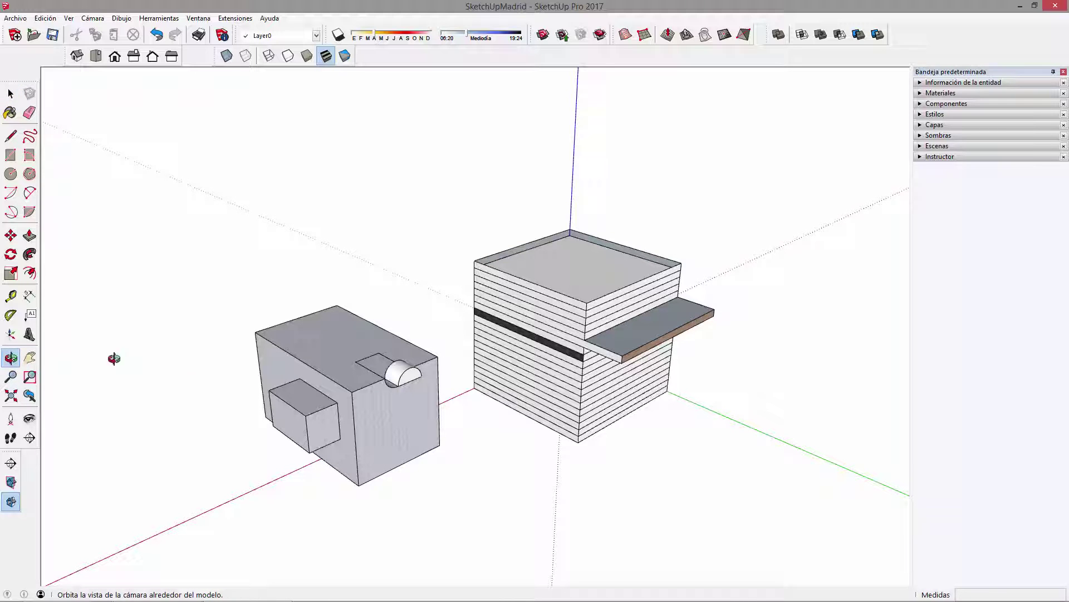
{"action": "left_click_drag", "start_coordinate": [458, 369], "coordinate": [255, 349]}
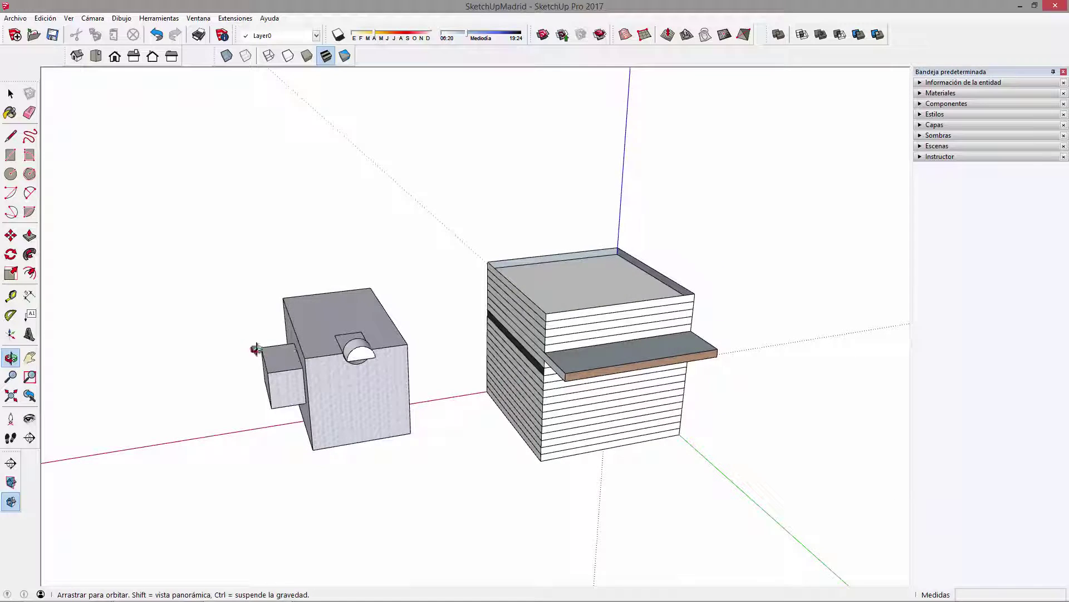
{"action": "key", "text": "space"}
{"action": "key", "text": "o"}
{"action": "key", "text": "space"}
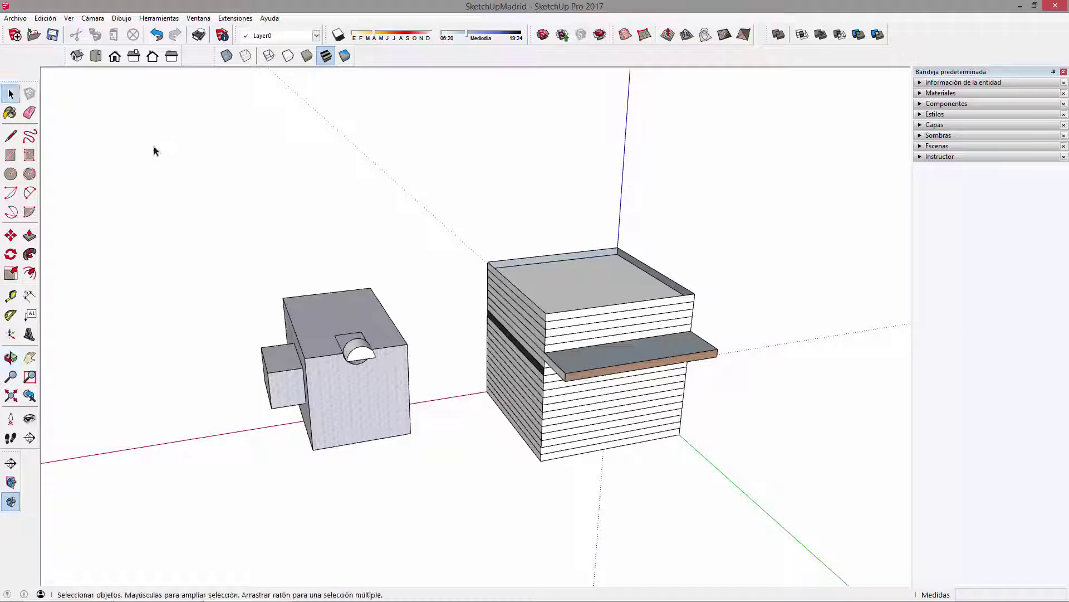
- Find the Orbit command among the camera commands and rotate the view around the cube and the box
{"action": "left_click", "coordinate": [68, 18]}
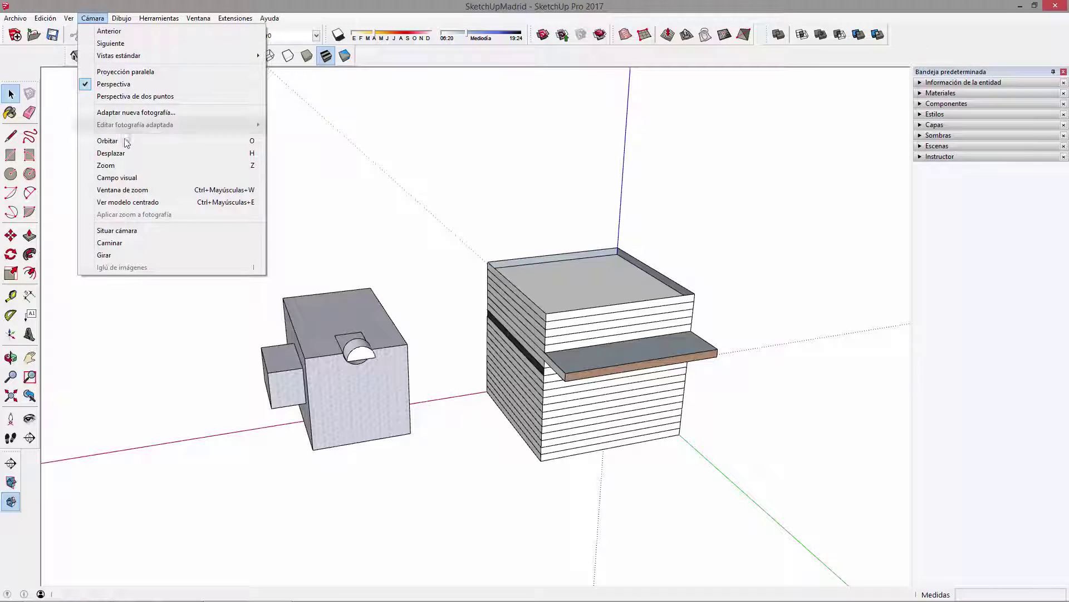
{"action": "left_click", "coordinate": [253, 144]}
{"action": "left_click_drag", "start_coordinate": [410, 258], "coordinate": [432, 279]}
{"action": "key", "text": "space"}
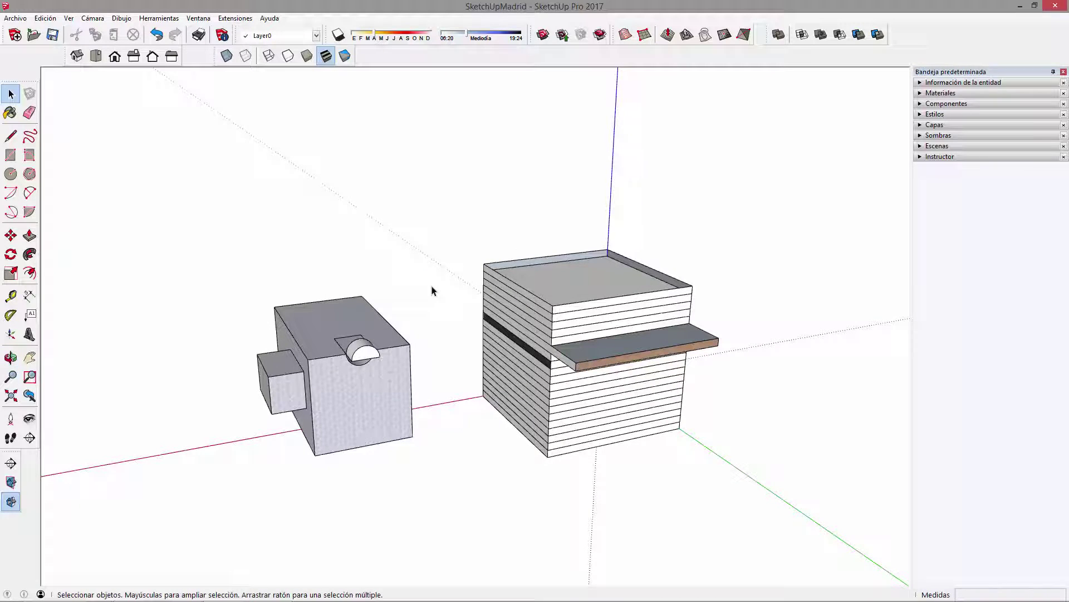
{"action": "left_click", "coordinate": [10, 360]}
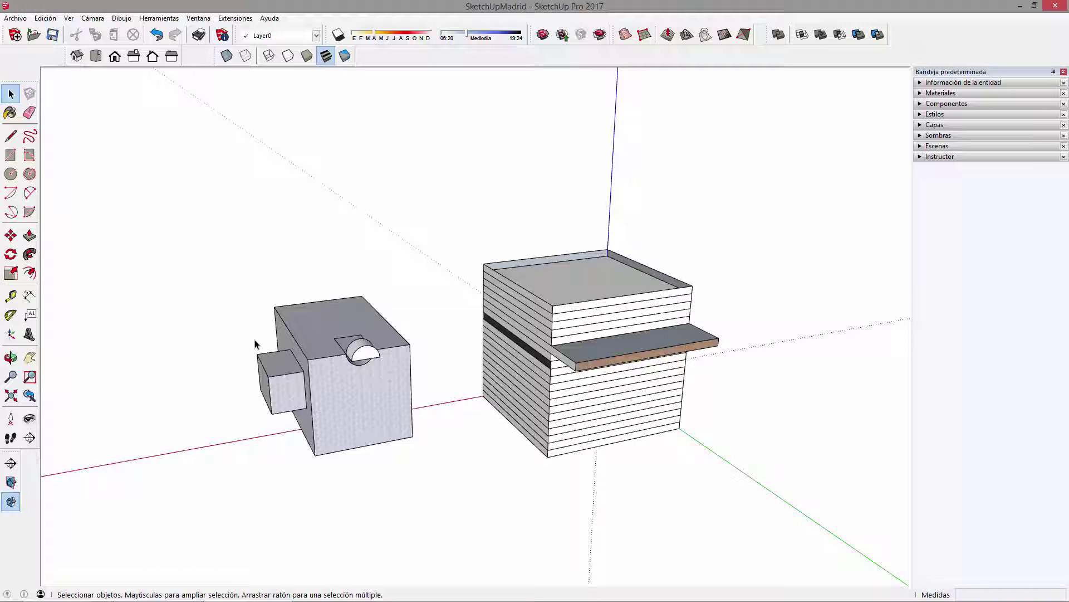
{"action": "middle_click_drag", "start_coordinate": [329, 276], "coordinate": [60, 334]}
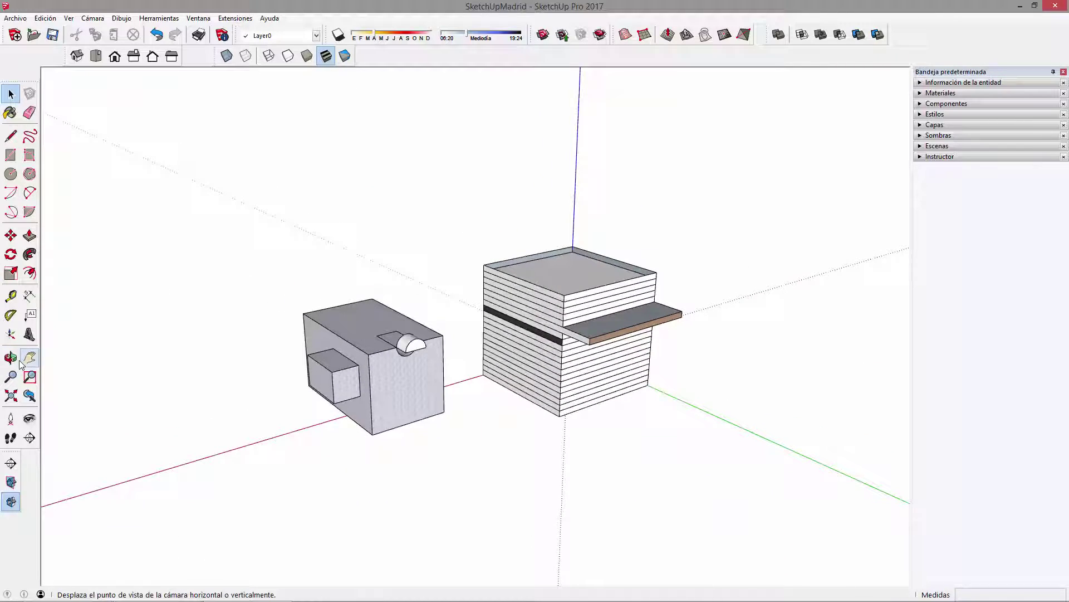
- Draw a chain of five connected line segments beside and above the cube, orbiting the view while drawing
{"action": "middle_click_drag", "start_coordinate": [255, 346], "coordinate": [265, 403]}
{"action": "key", "text": "l"}
{"action": "left_click", "coordinate": [261, 411]}
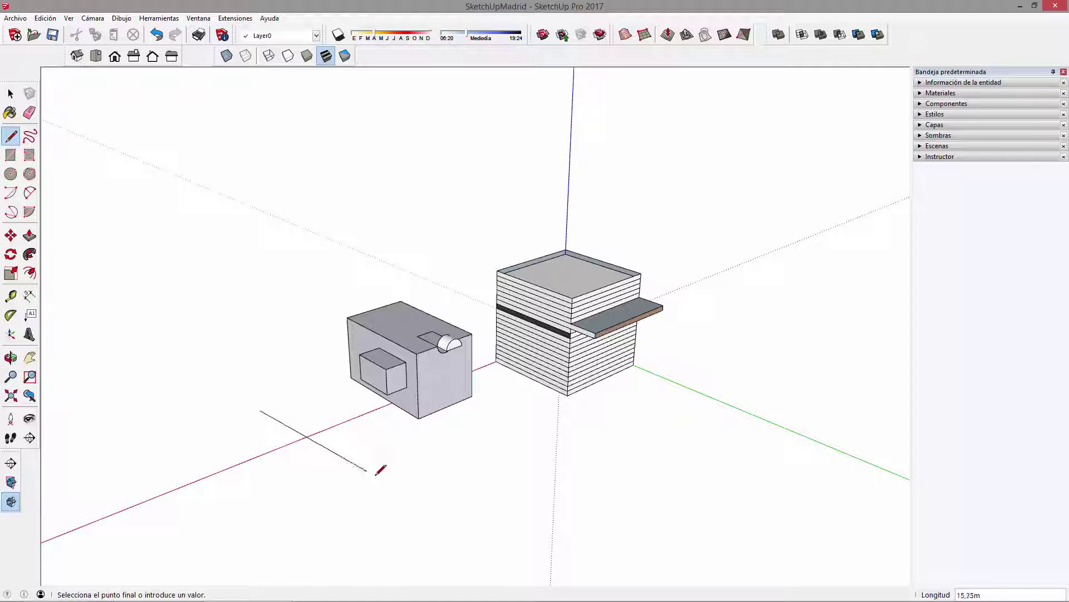
{"action": "middle_click_drag", "start_coordinate": [474, 479], "coordinate": [346, 451]}
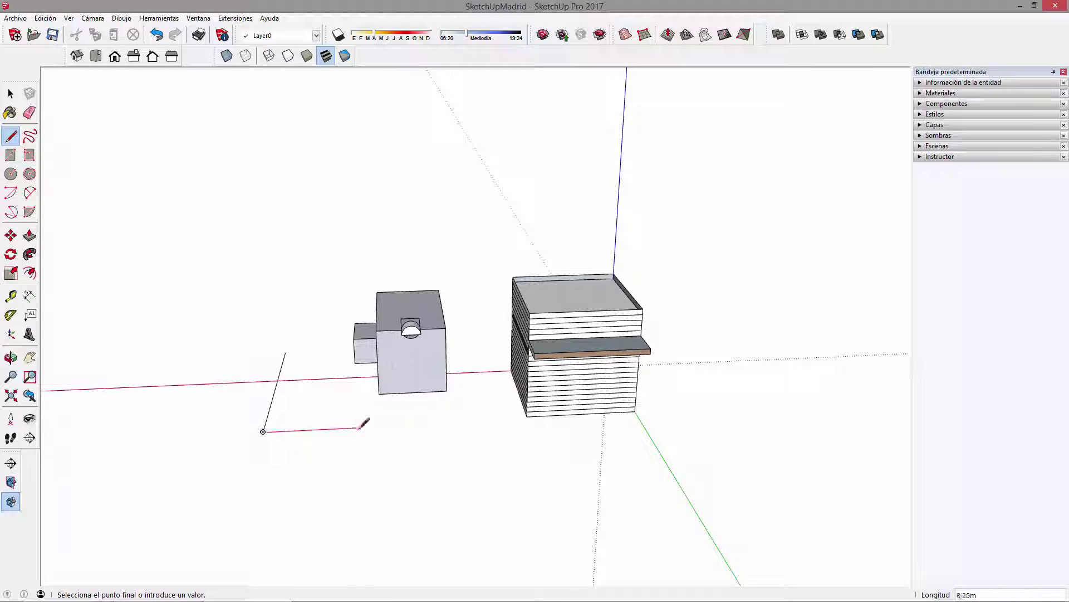
{"action": "left_click", "coordinate": [348, 236]}
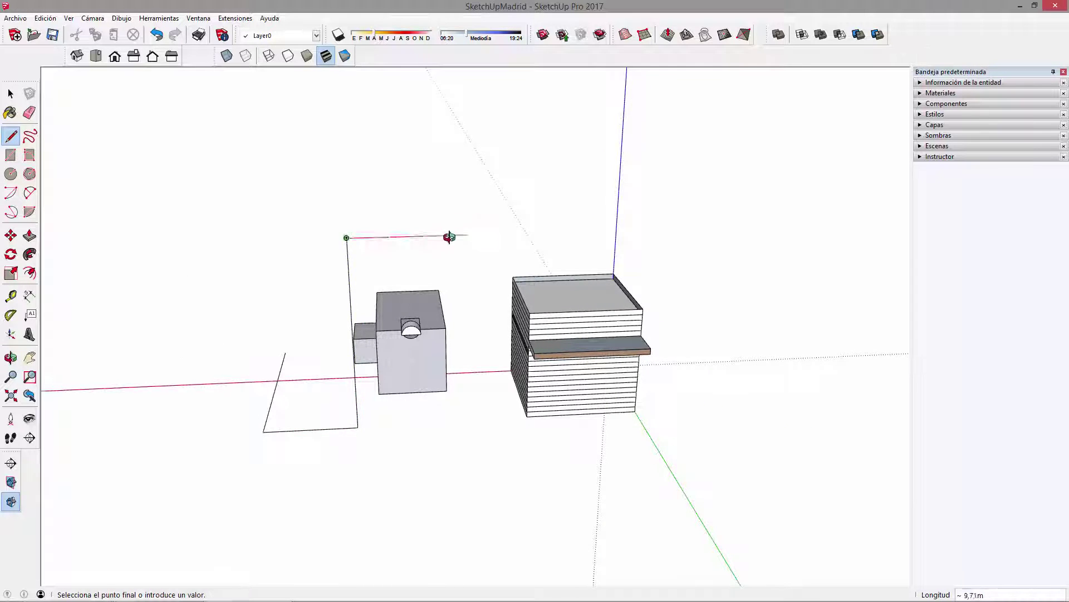
{"action": "middle_click_drag", "start_coordinate": [449, 235], "coordinate": [456, 202]}
{"action": "left_click", "coordinate": [460, 149]}
{"action": "left_click", "coordinate": [611, 168]}
{"action": "key", "text": "space"}
- Bring both volumes and the line chain closer with the Zoom tool and return to the Select tool
{"action": "middle_click_drag", "start_coordinate": [625, 344], "coordinate": [544, 306]}
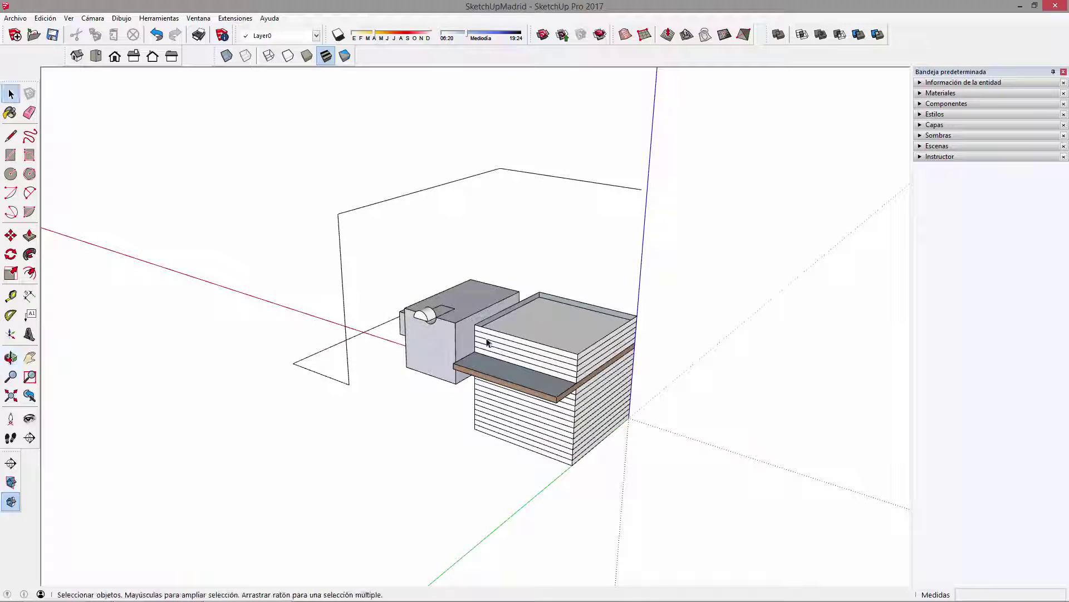
{"action": "left_click", "coordinate": [11, 377]}
{"action": "scroll", "coordinate": [504, 372], "scroll_direction": "down", "scroll_amount": 1}
{"action": "left_click_drag", "start_coordinate": [494, 316], "coordinate": [473, 214]}
{"action": "key", "text": "space"}
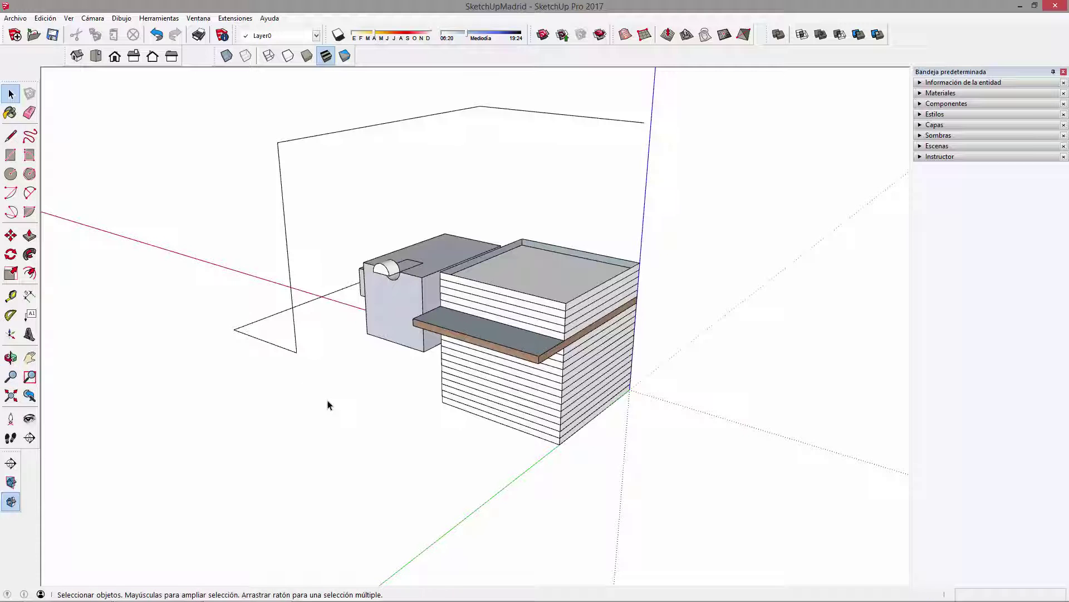
- Zoom in and out around the cube, its half cylinder and the box's canopy corner without leaving the Select tool
{"action": "scroll", "coordinate": [428, 315], "scroll_direction": "up", "scroll_amount": 1}
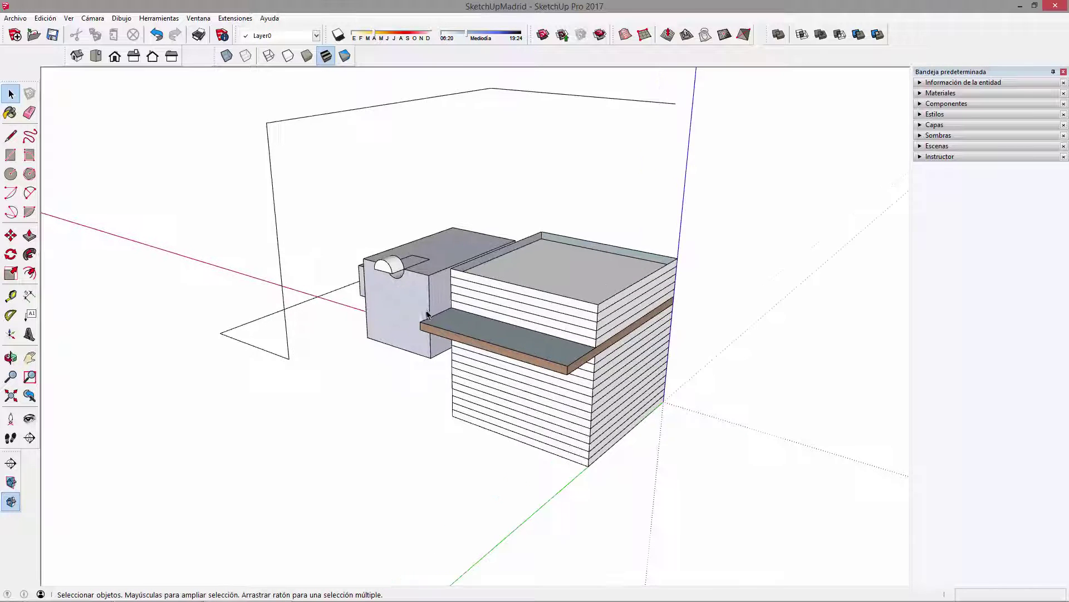
{"action": "scroll", "coordinate": [413, 328], "scroll_direction": "up", "scroll_amount": 2}
{"action": "scroll", "coordinate": [408, 321], "scroll_direction": "down", "scroll_amount": 3}
{"action": "scroll", "coordinate": [406, 321], "scroll_direction": "up", "scroll_amount": 3}
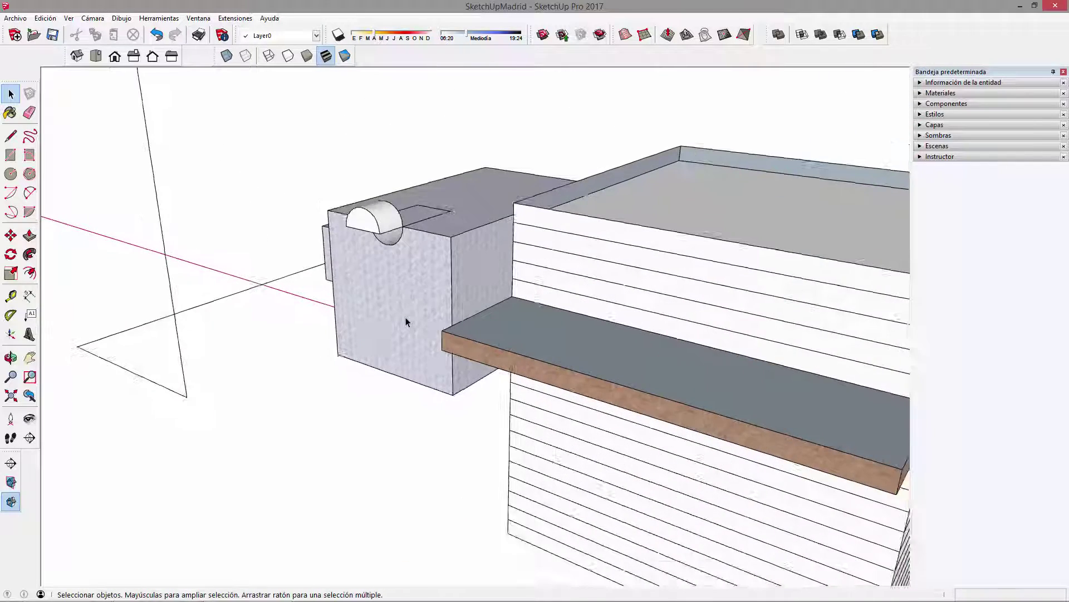
{"action": "scroll", "coordinate": [406, 322], "scroll_direction": "down", "scroll_amount": 1}
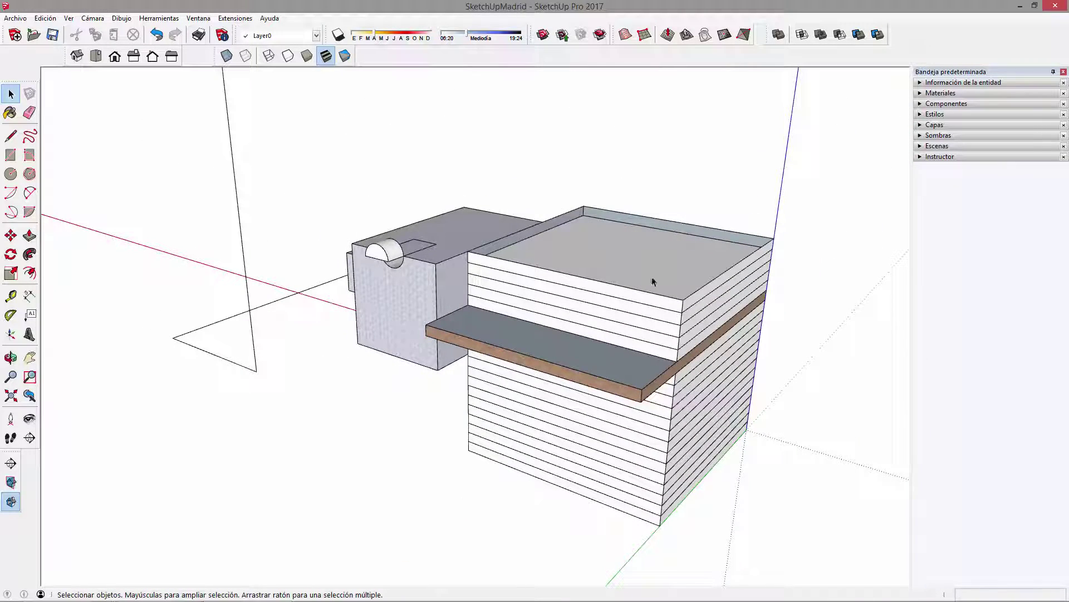
{"action": "middle_click_drag", "start_coordinate": [457, 301], "coordinate": [544, 302]}
{"action": "scroll", "coordinate": [544, 301], "scroll_direction": "down", "scroll_amount": 2}
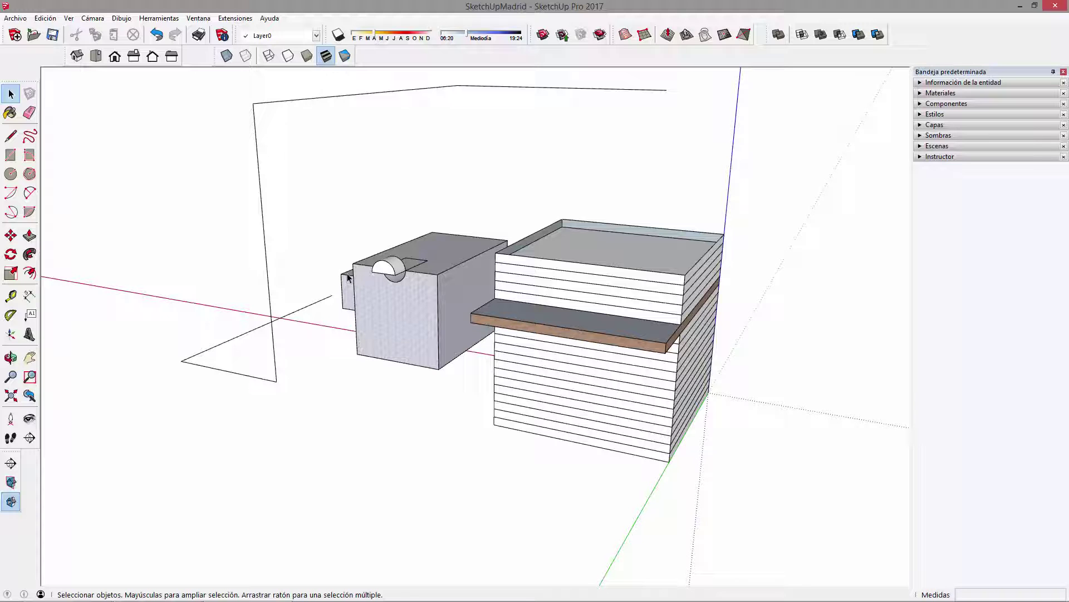
{"action": "scroll", "coordinate": [392, 271], "scroll_direction": "up", "scroll_amount": 6}
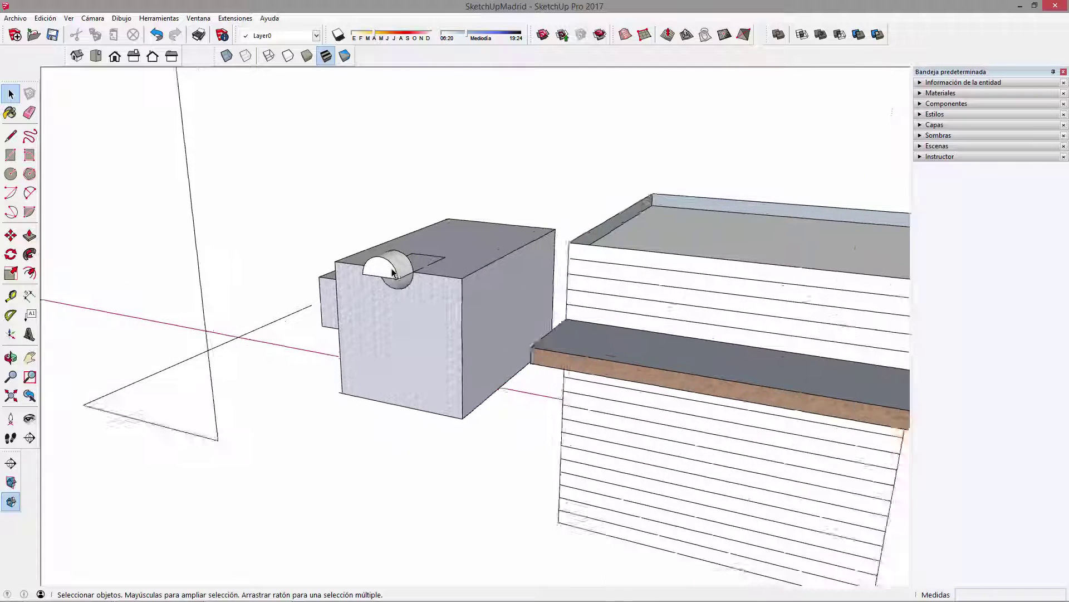
{"action": "scroll", "coordinate": [392, 271], "scroll_direction": "up", "scroll_amount": 3}
{"action": "scroll", "coordinate": [392, 271], "scroll_direction": "down", "scroll_amount": 6}
{"action": "scroll", "coordinate": [392, 271], "scroll_direction": "down", "scroll_amount": 3}
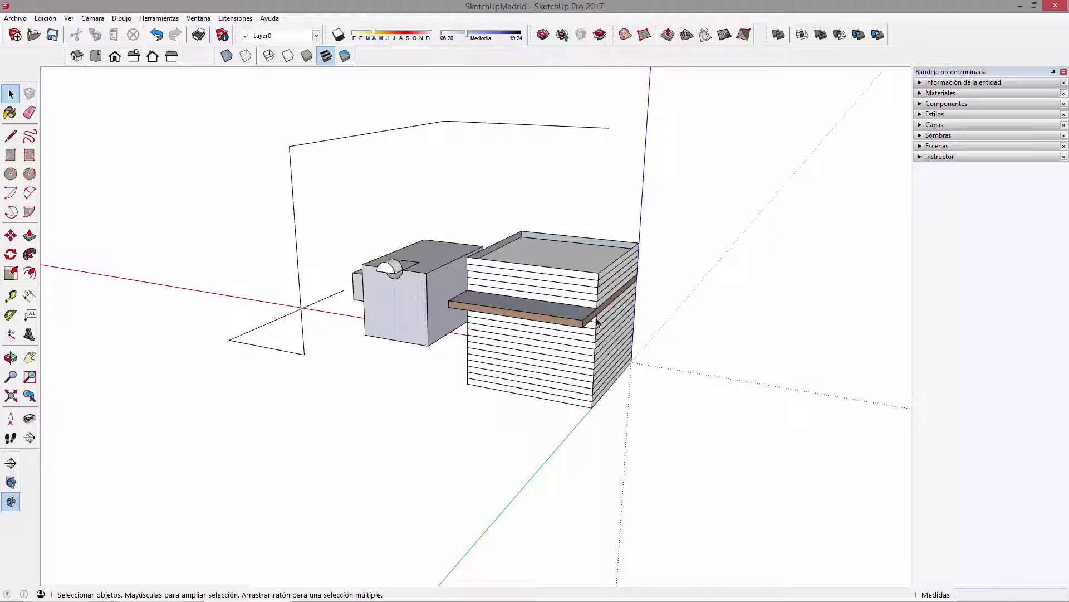
{"action": "scroll", "coordinate": [596, 325], "scroll_direction": "up", "scroll_amount": 8}
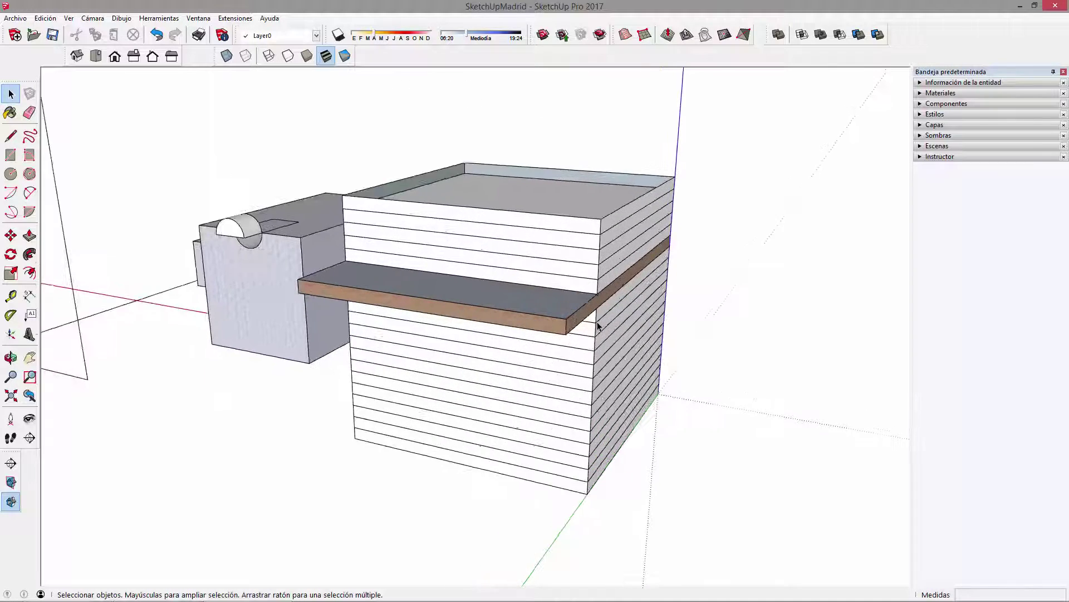
- Pull the second horizontal strip below the canopy outward about 0.16 m with Push/Pull and return to the Select tool
{"action": "middle_click_drag", "start_coordinate": [594, 336], "coordinate": [436, 313]}
{"action": "left_click", "coordinate": [409, 311]}
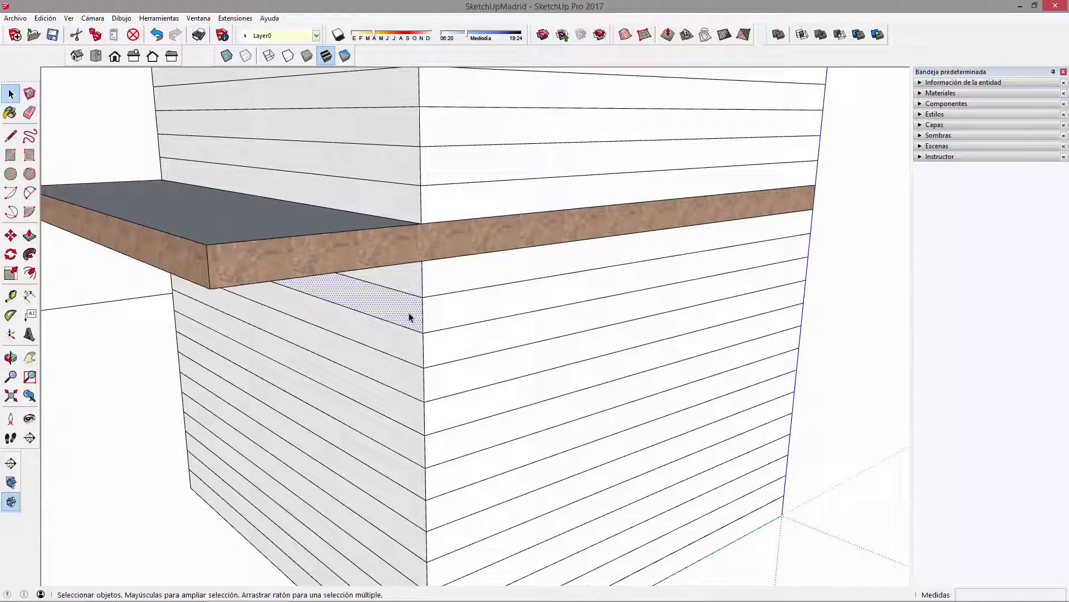
{"action": "key", "text": "p"}
{"action": "left_click", "coordinate": [399, 306]}
{"action": "left_click", "coordinate": [389, 310]}
{"action": "scroll", "coordinate": [446, 301], "scroll_direction": "down", "scroll_amount": 5}
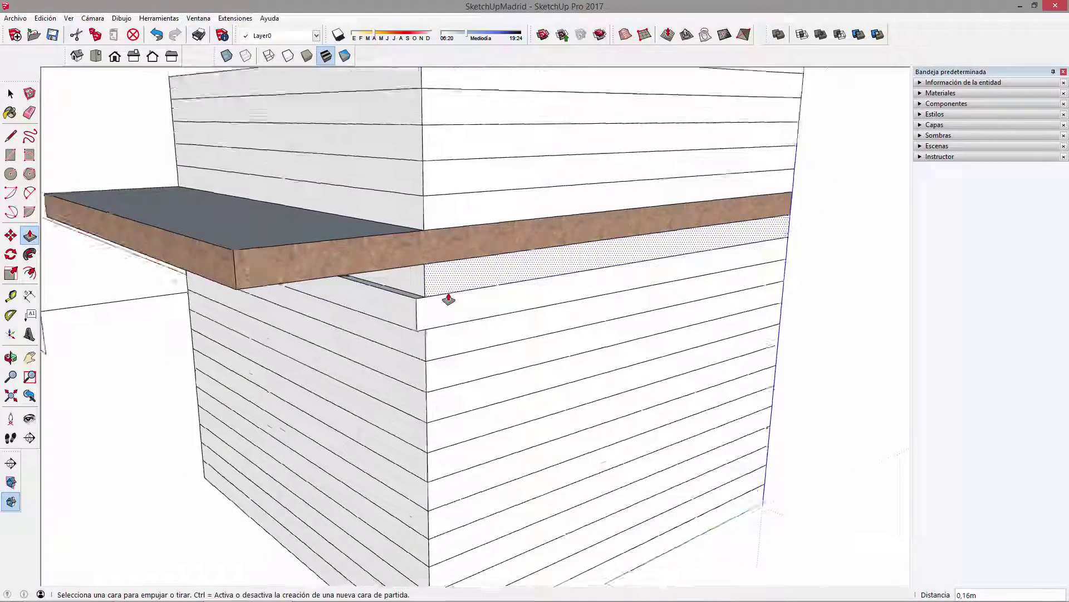
{"action": "scroll", "coordinate": [507, 315], "scroll_direction": "down", "scroll_amount": 5}
{"action": "key", "text": "space"}
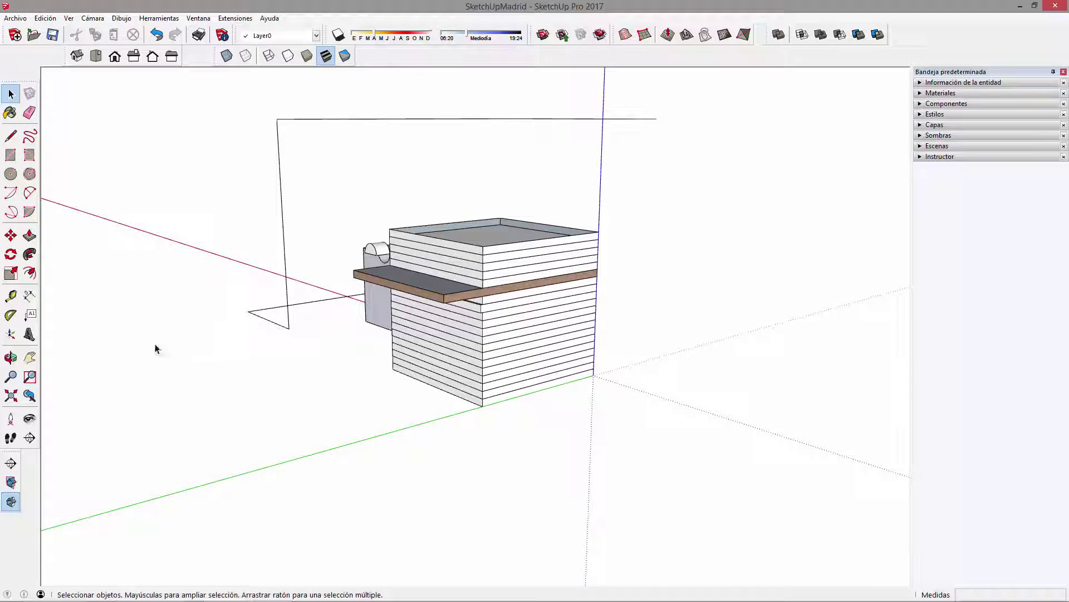
- Pan along the canopy and the striped walls with the Pan tool at close range, ending with the Select tool
{"action": "middle_click_drag", "start_coordinate": [466, 306], "coordinate": [389, 304]}
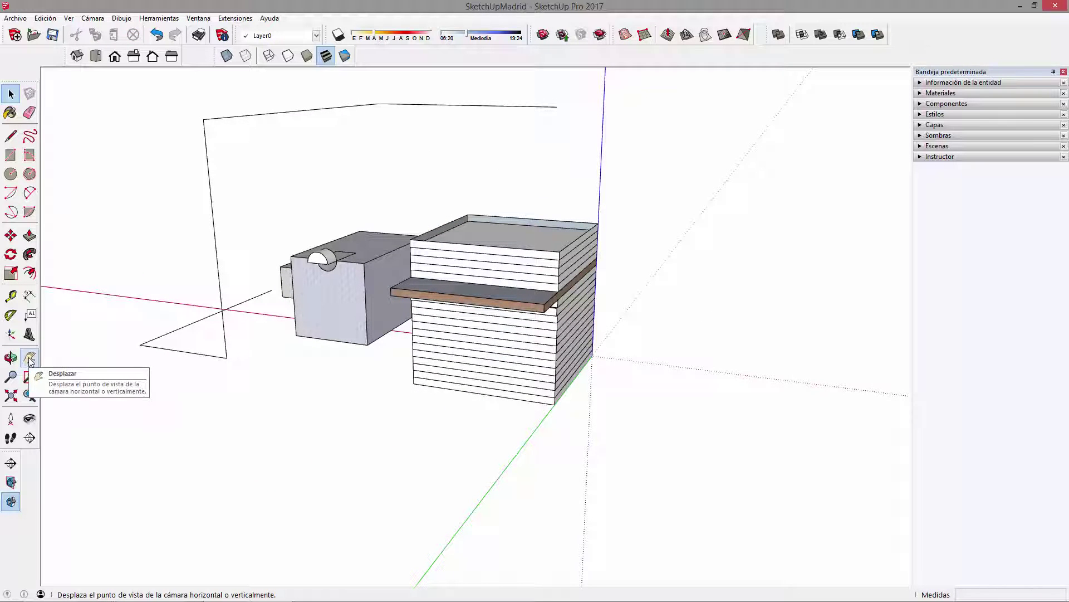
{"action": "left_click", "coordinate": [29, 358]}
{"action": "left_click_drag", "start_coordinate": [331, 285], "coordinate": [632, 327]}
{"action": "scroll", "coordinate": [502, 321], "scroll_direction": "up", "scroll_amount": 2}
{"action": "scroll", "coordinate": [579, 351], "scroll_direction": "up", "scroll_amount": 8}
{"action": "left_click_drag", "start_coordinate": [362, 300], "coordinate": [503, 306]}
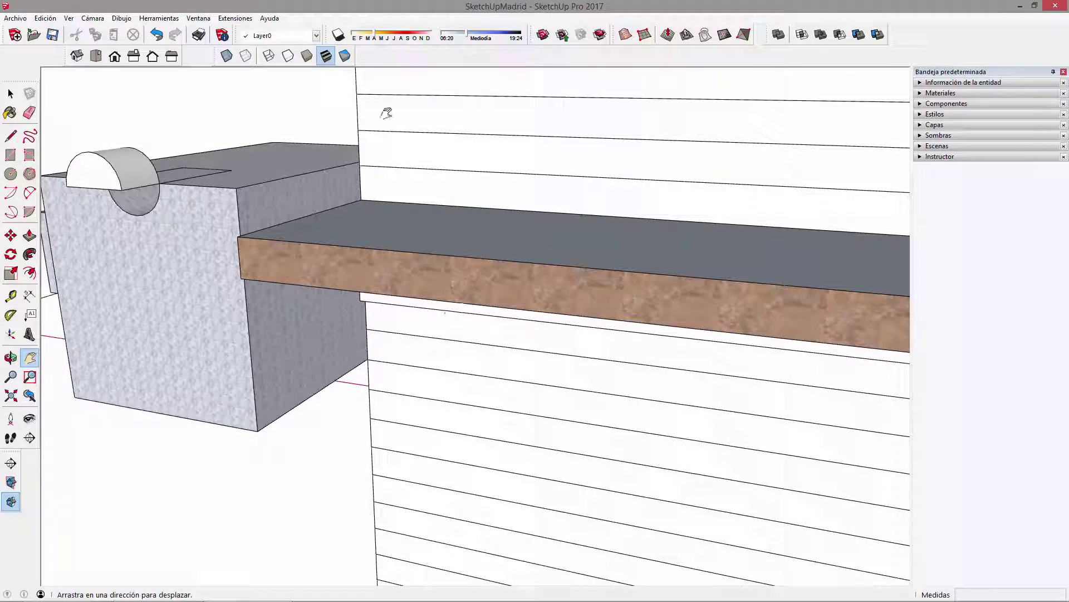
{"action": "left_click_drag", "start_coordinate": [479, 246], "coordinate": [335, 243]}
{"action": "left_click_drag", "start_coordinate": [704, 246], "coordinate": [342, 252]}
{"action": "left_click_drag", "start_coordinate": [682, 328], "coordinate": [730, 264]}
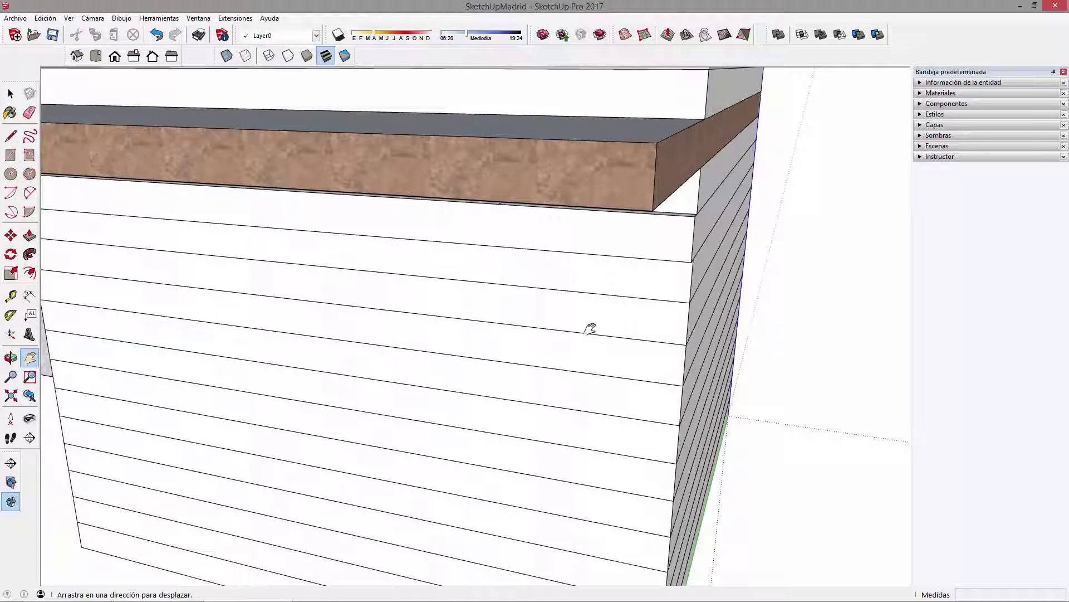
{"action": "left_click_drag", "start_coordinate": [646, 273], "coordinate": [711, 279]}
{"action": "scroll", "coordinate": [667, 304], "scroll_direction": "down", "scroll_amount": 3}
{"action": "key", "text": "space"}
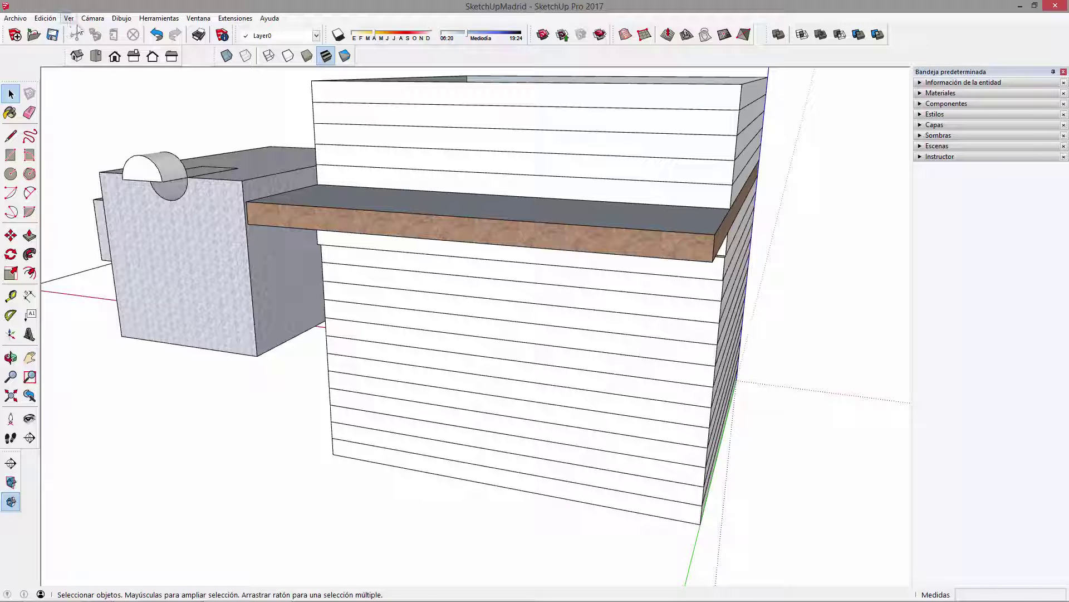
- Look up the Pan command's shortcut and select the edge where the canopy meets the upper wall
{"action": "left_click", "coordinate": [93, 17]}
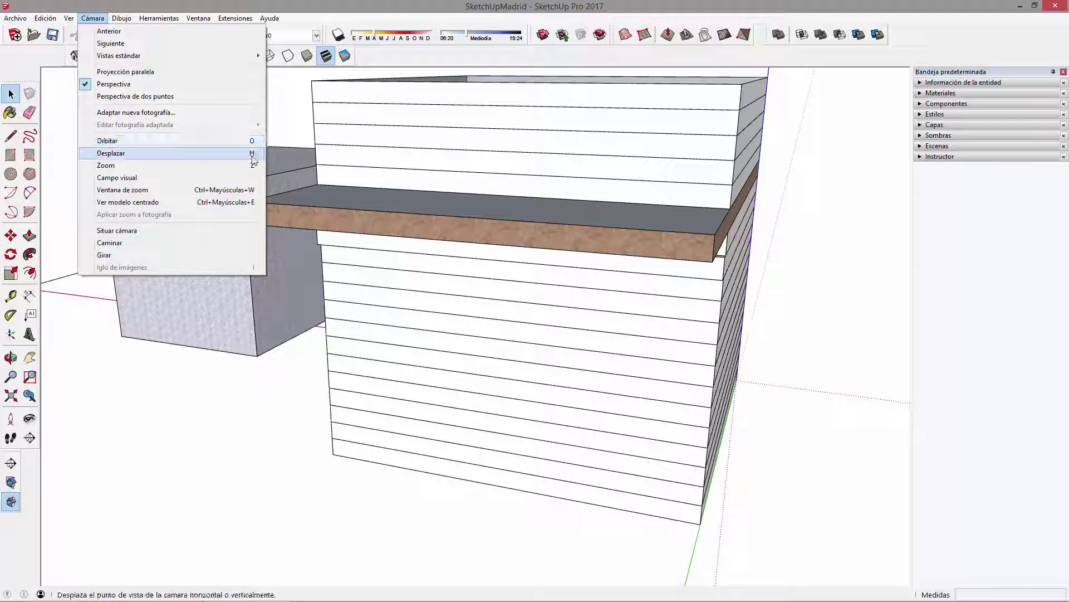
{"action": "left_click", "coordinate": [510, 196]}
{"action": "scroll", "coordinate": [521, 257], "scroll_direction": "down", "scroll_amount": 3}
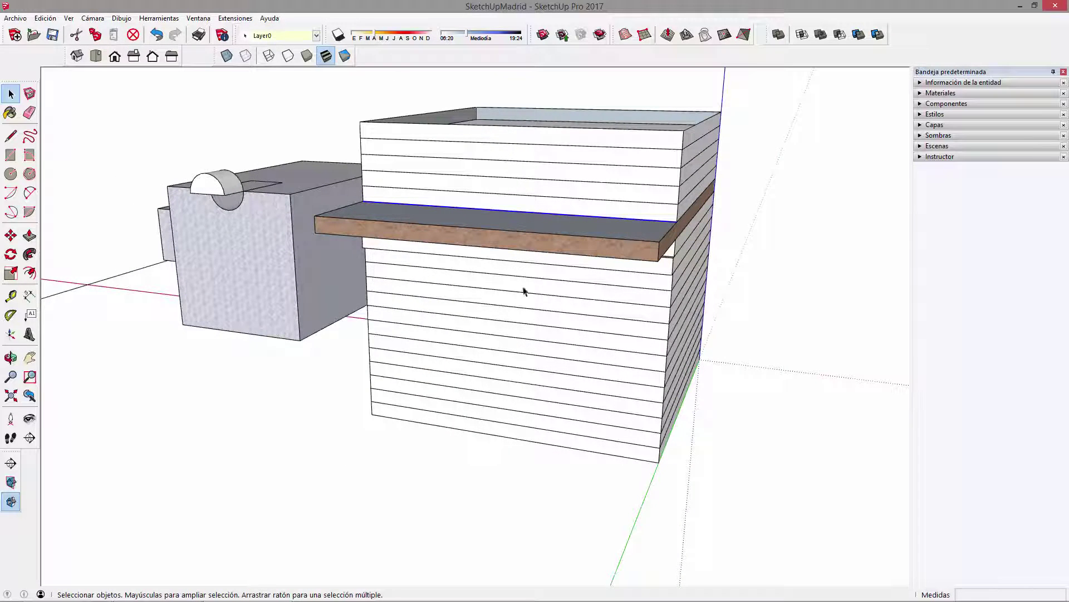
{"action": "middle_click_drag", "start_coordinate": [529, 334], "coordinate": [508, 313]}
{"action": "key", "text": "space"}
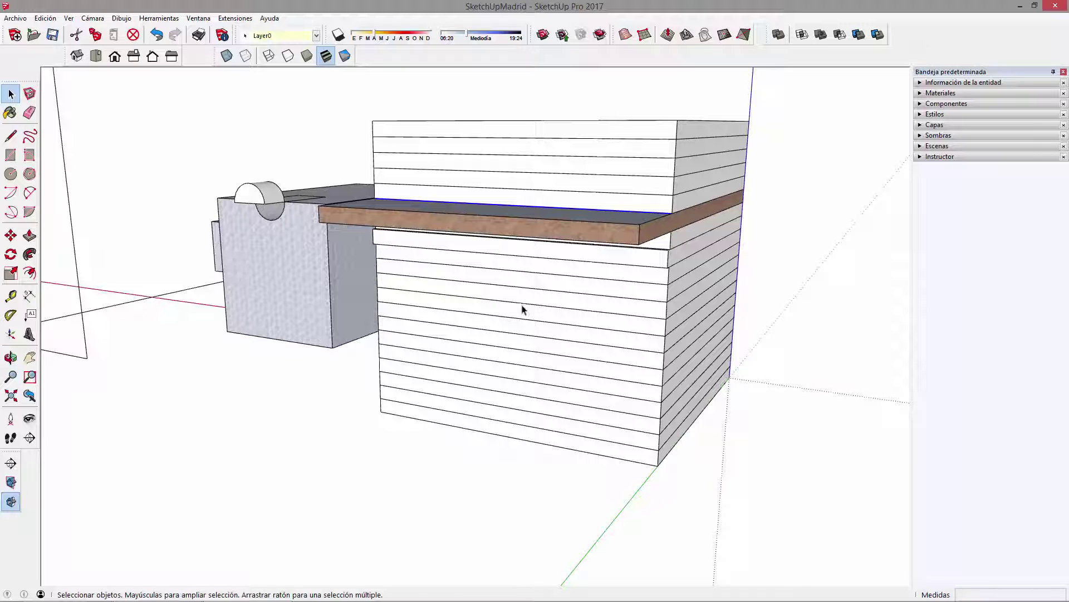
- Orbit around the striped box to view its other sides and the cube behind it
{"action": "middle_click_drag", "start_coordinate": [538, 299], "coordinate": [631, 399]}
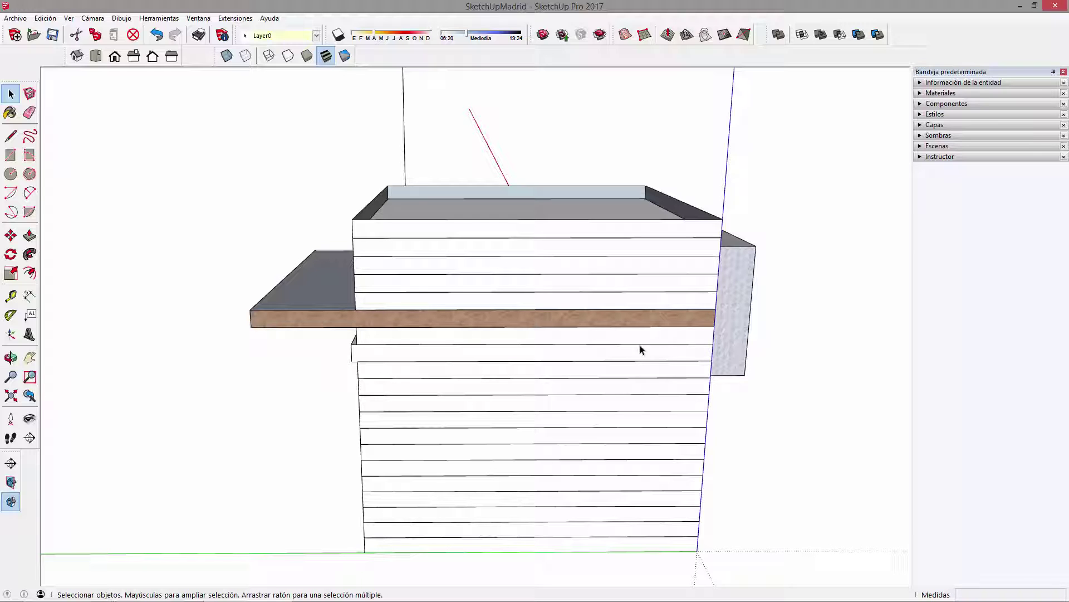
{"action": "middle_click_drag", "start_coordinate": [703, 385], "coordinate": [480, 361]}
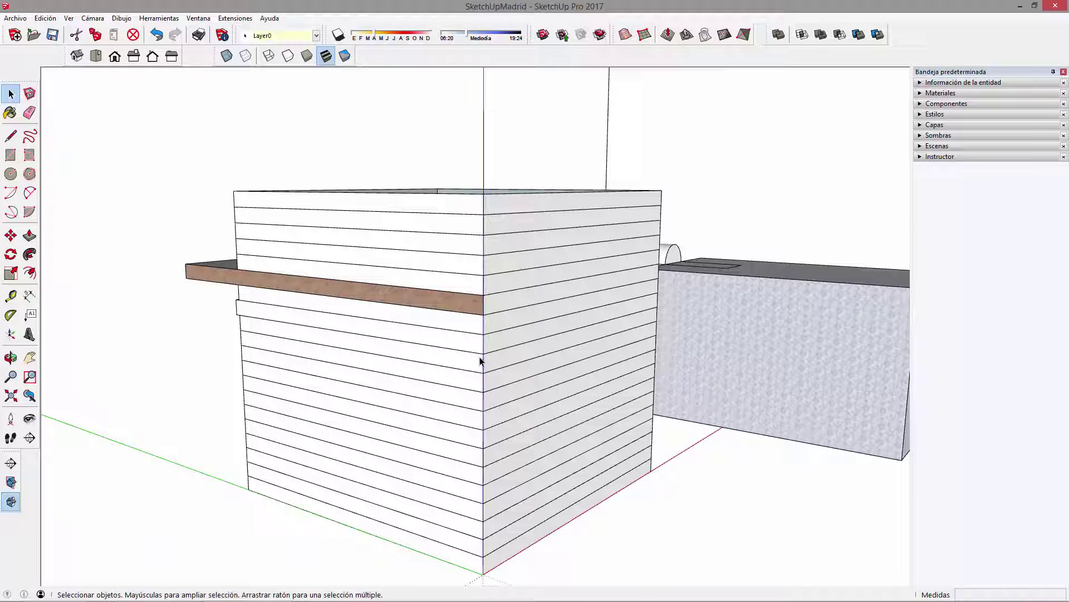
{"action": "middle_click_drag", "start_coordinate": [563, 368], "coordinate": [639, 405]}
{"action": "scroll", "coordinate": [616, 350], "scroll_direction": "down", "scroll_amount": 3}
{"action": "scroll", "coordinate": [615, 352], "scroll_direction": "up", "scroll_amount": 3}
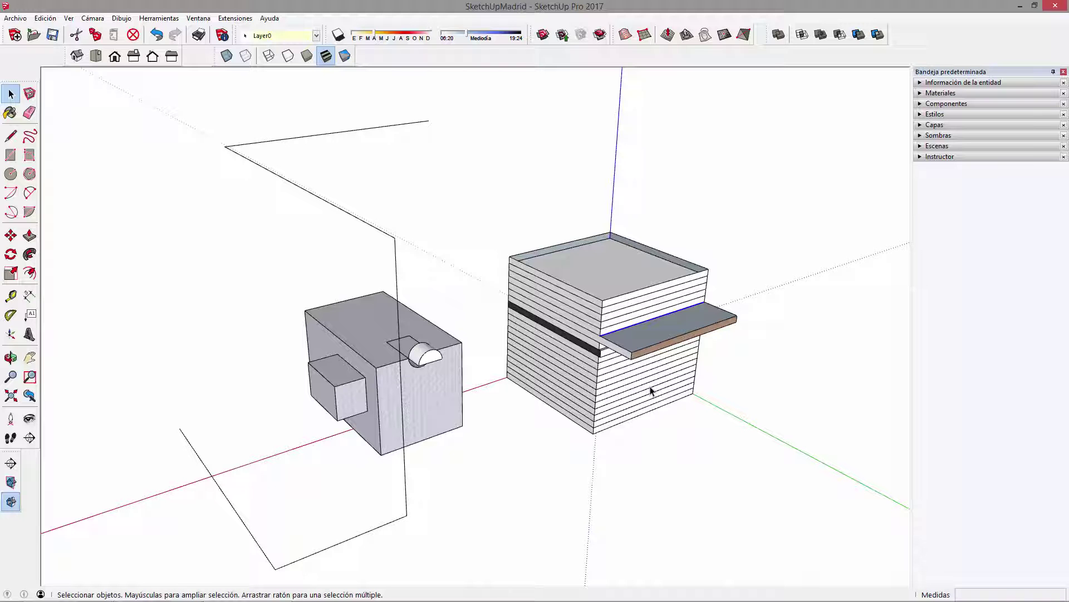
- Combine orbiting, zooming and panning to view the box, the cube and the line chain from near and far
{"action": "middle_click_drag", "start_coordinate": [675, 361], "coordinate": [461, 371]}
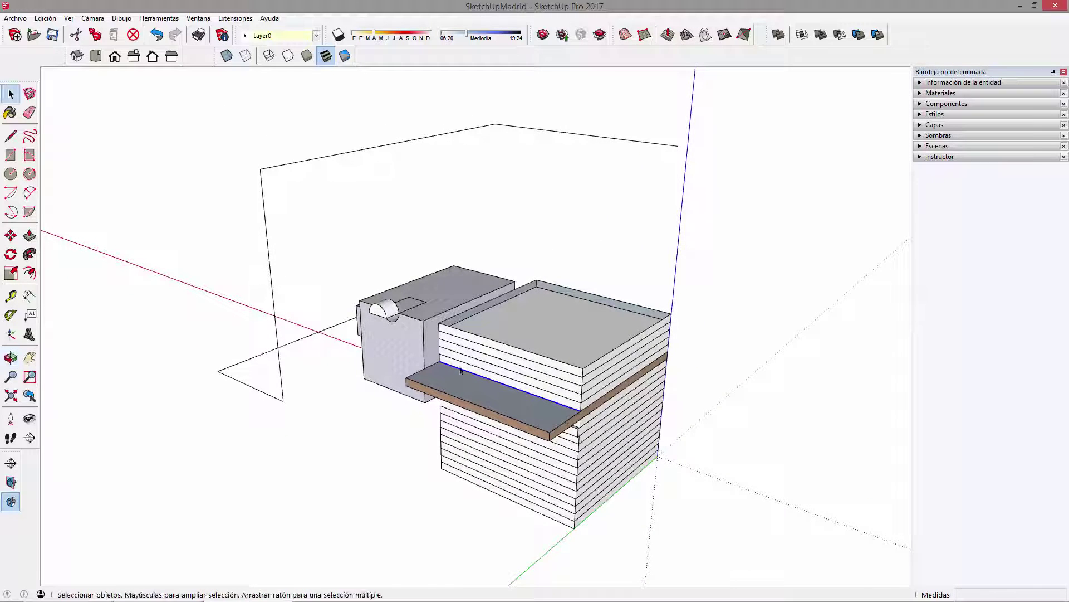
{"action": "scroll", "coordinate": [591, 495], "scroll_direction": "up", "scroll_amount": 2}
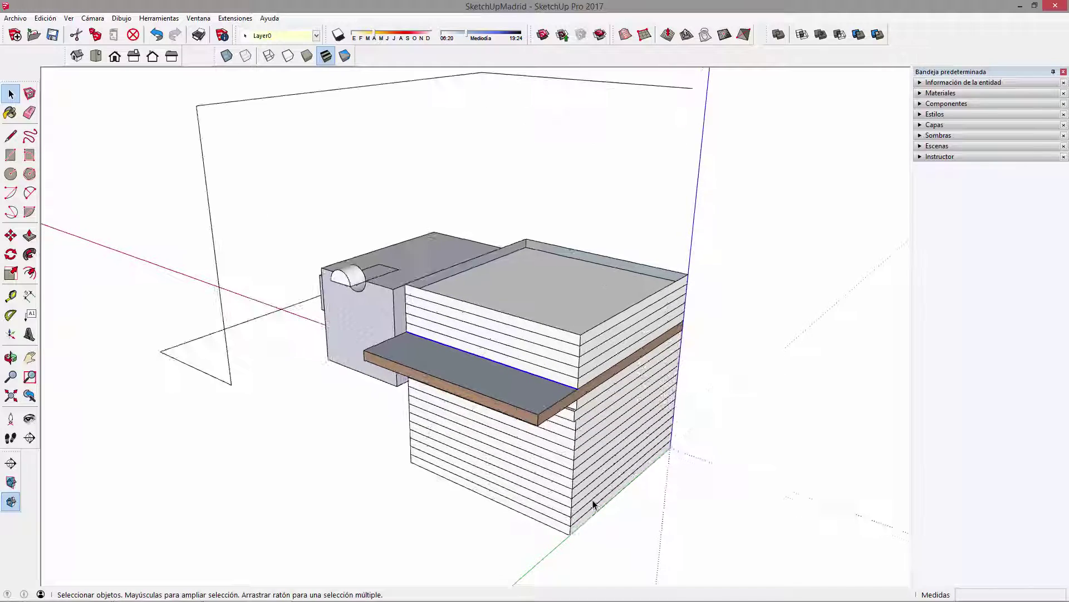
{"action": "middle_click_drag", "start_coordinate": [595, 506], "coordinate": [540, 388]}
{"action": "scroll", "coordinate": [567, 426], "scroll_direction": "up", "scroll_amount": 1}
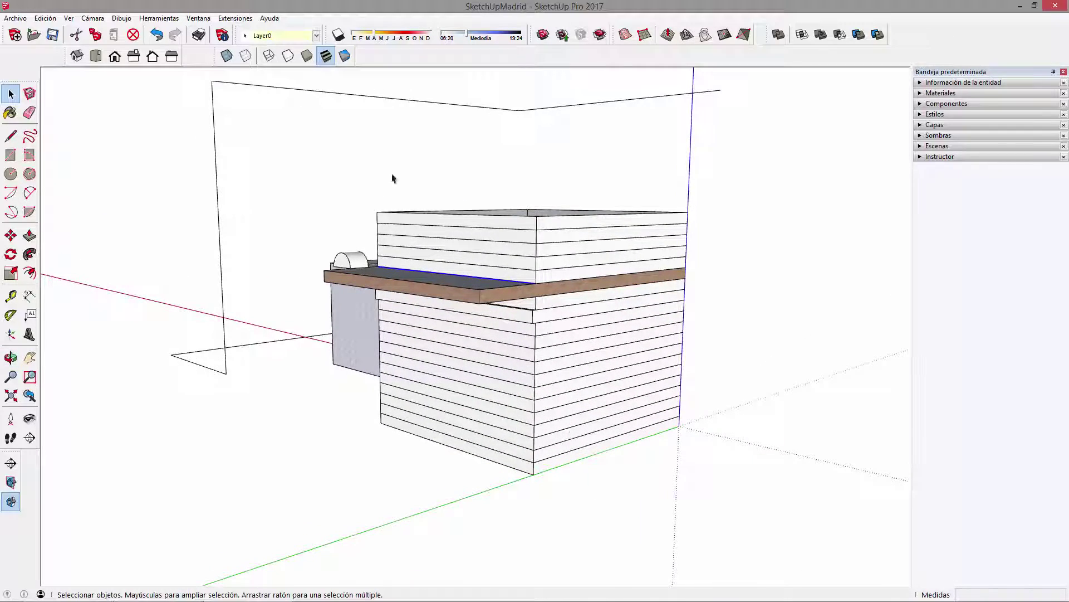
{"action": "scroll", "coordinate": [585, 343], "scroll_direction": "down", "scroll_amount": 6}
{"action": "middle_click_drag", "start_coordinate": [573, 304], "coordinate": [561, 434]}
{"action": "middle_click_drag", "start_coordinate": [571, 344], "coordinate": [521, 409], "text": "shift"}
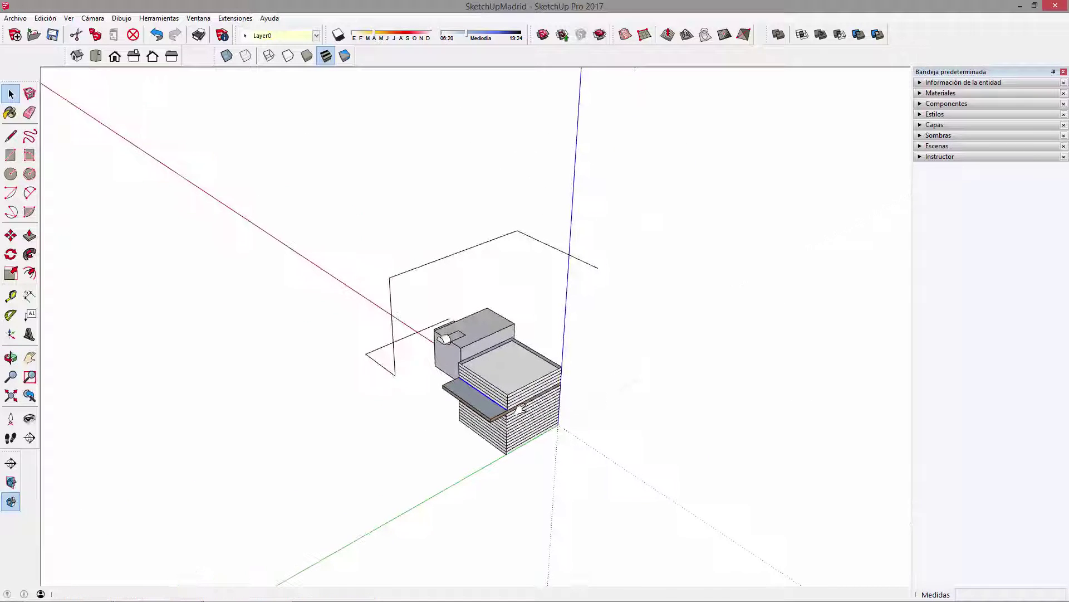
{"action": "scroll", "coordinate": [482, 424], "scroll_direction": "up", "scroll_amount": 3}
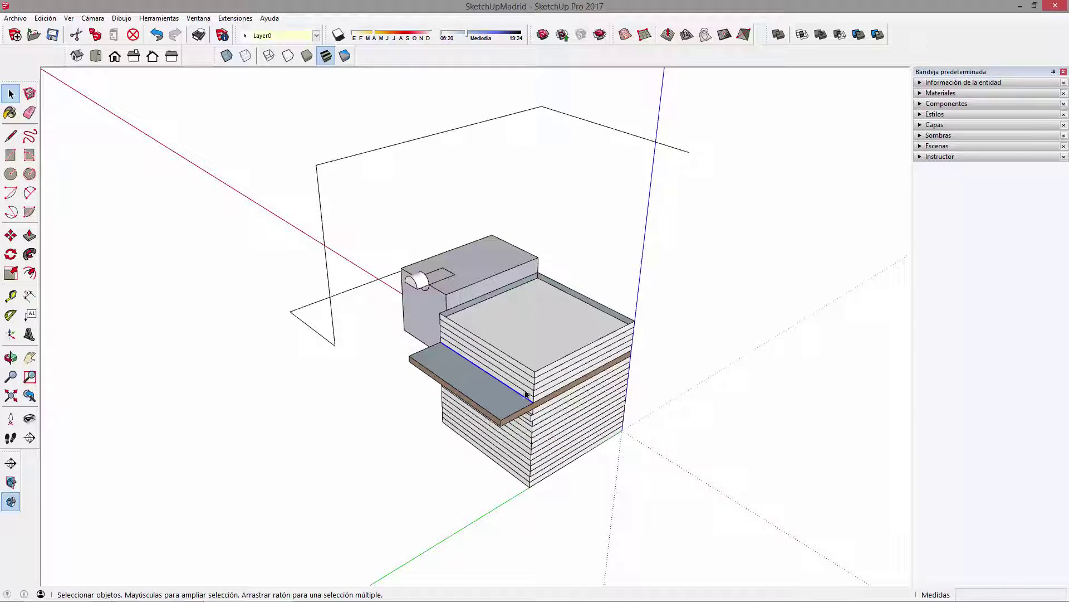
{"action": "middle_click_drag", "start_coordinate": [570, 413], "coordinate": [484, 365]}
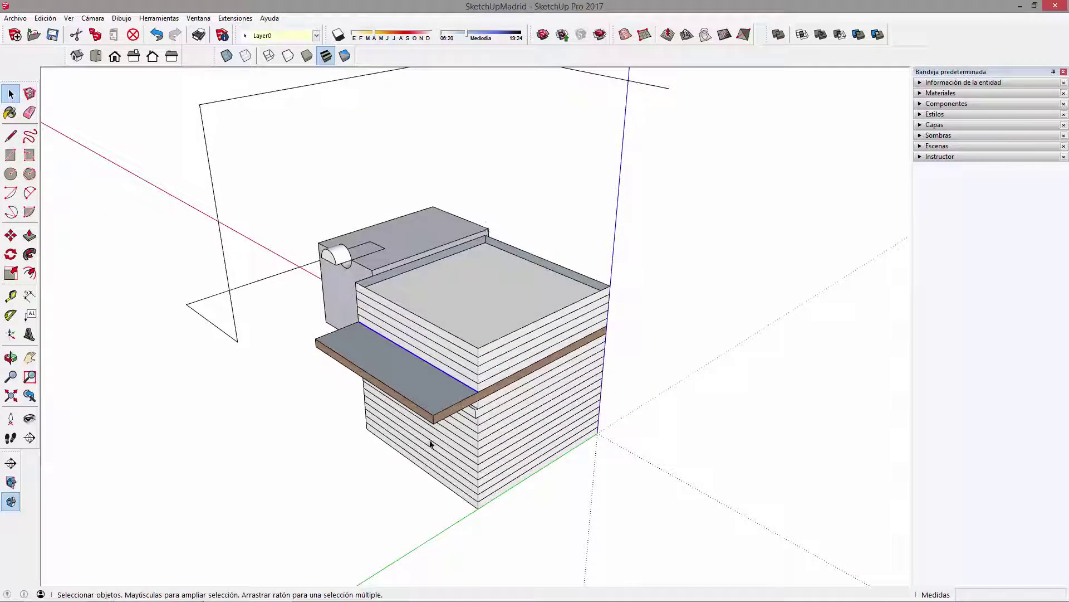
- Zoom in closely on the striped box's upper walls, roof and canopy with the Select tool active
{"action": "scroll", "coordinate": [430, 444], "scroll_direction": "up", "scroll_amount": 2}
{"action": "scroll", "coordinate": [640, 358], "scroll_direction": "up", "scroll_amount": 2}
{"action": "scroll", "coordinate": [628, 368], "scroll_direction": "up", "scroll_amount": 2}
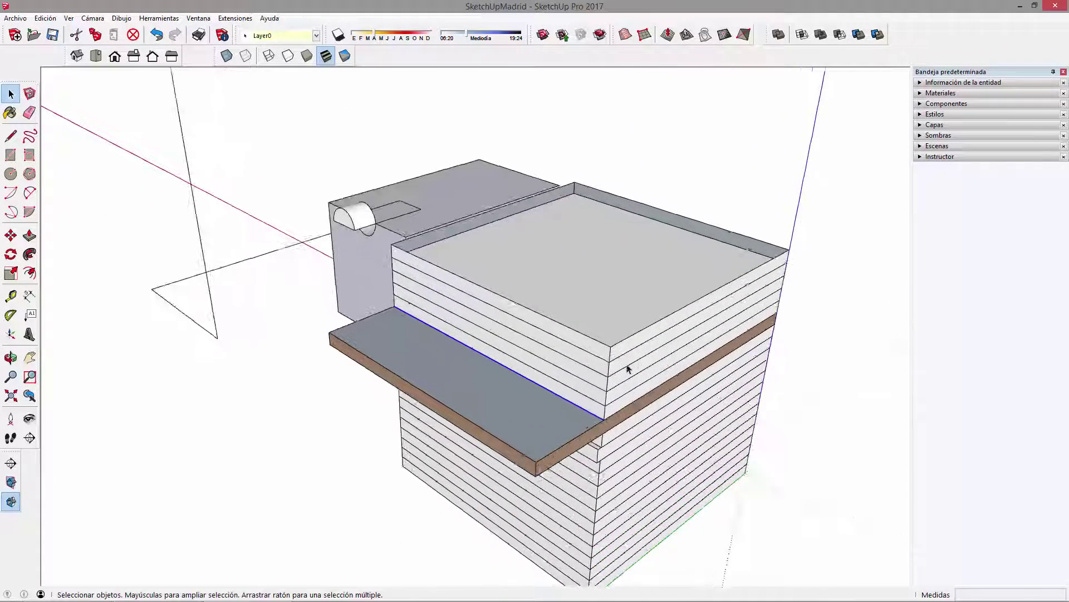
{"action": "scroll", "coordinate": [627, 367], "scroll_direction": "up", "scroll_amount": 1}
{"action": "scroll", "coordinate": [594, 339], "scroll_direction": "up", "scroll_amount": 5}
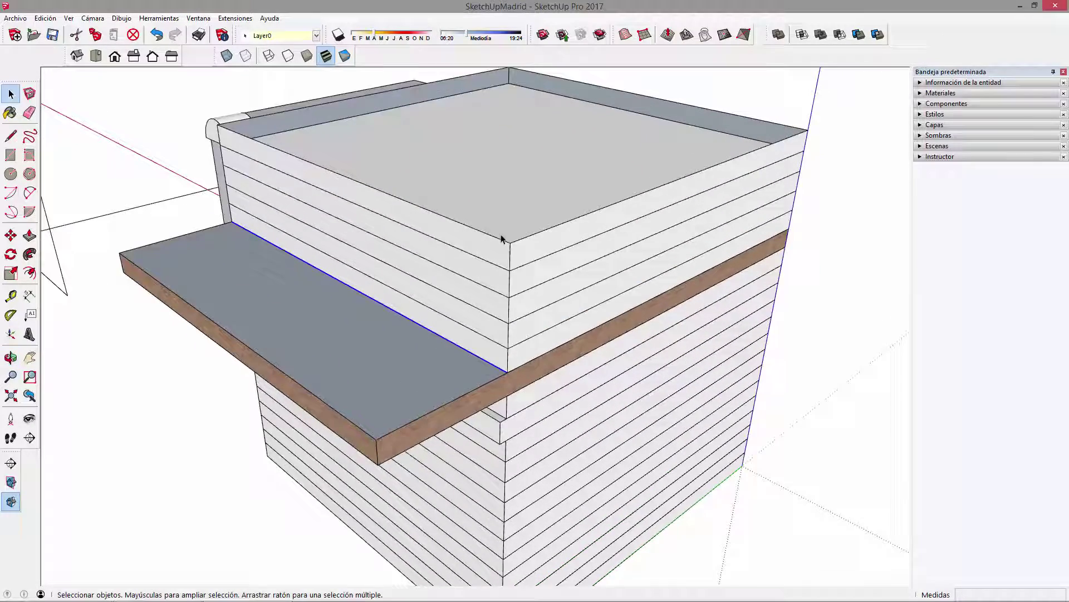
{"action": "scroll", "coordinate": [502, 238], "scroll_direction": "up", "scroll_amount": 1}
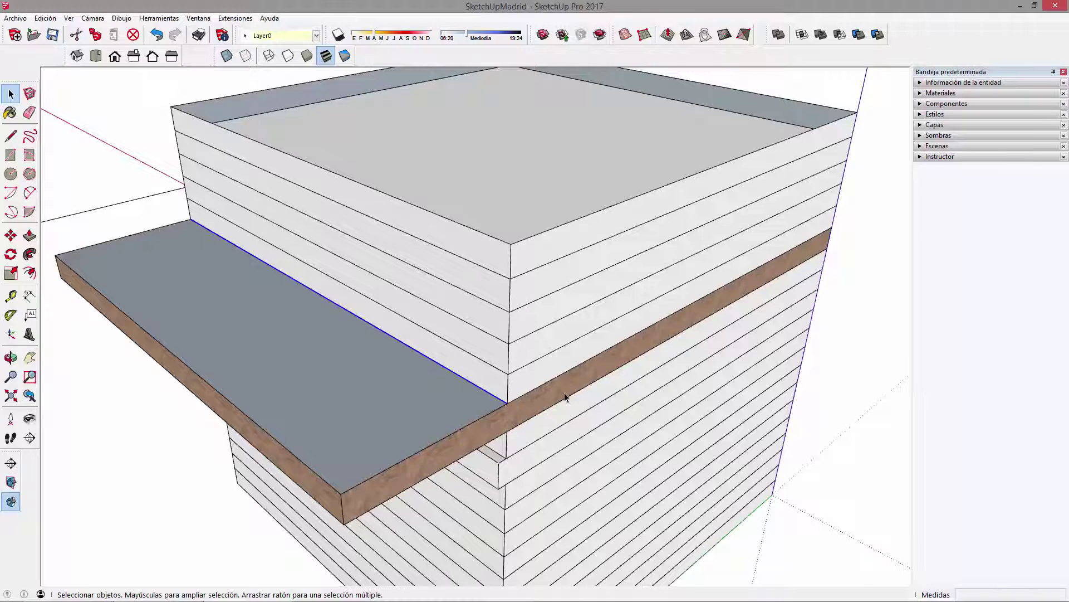
{"action": "scroll", "coordinate": [565, 397], "scroll_direction": "down", "scroll_amount": 1}
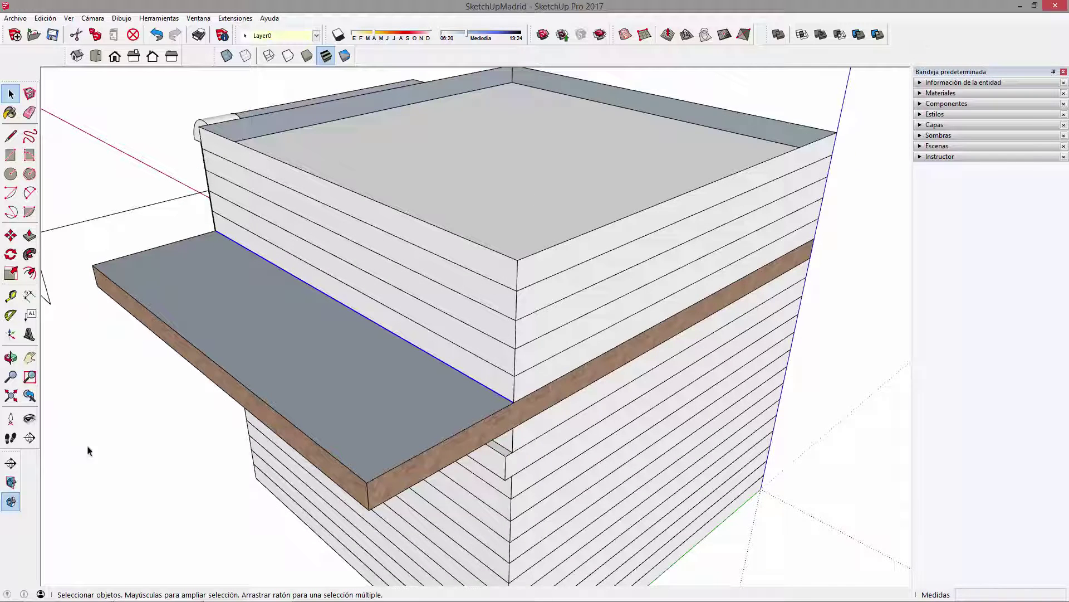
- Push/Pull the lowest stripe at the striped box's base corner outward by about 0.36 m
{"action": "middle_click_drag", "start_coordinate": [557, 290], "coordinate": [475, 389]}
{"action": "scroll", "coordinate": [476, 390], "scroll_direction": "up", "scroll_amount": 3}
{"action": "middle_click_drag", "start_coordinate": [460, 457], "coordinate": [413, 345]}
{"action": "left_click", "coordinate": [412, 346]}
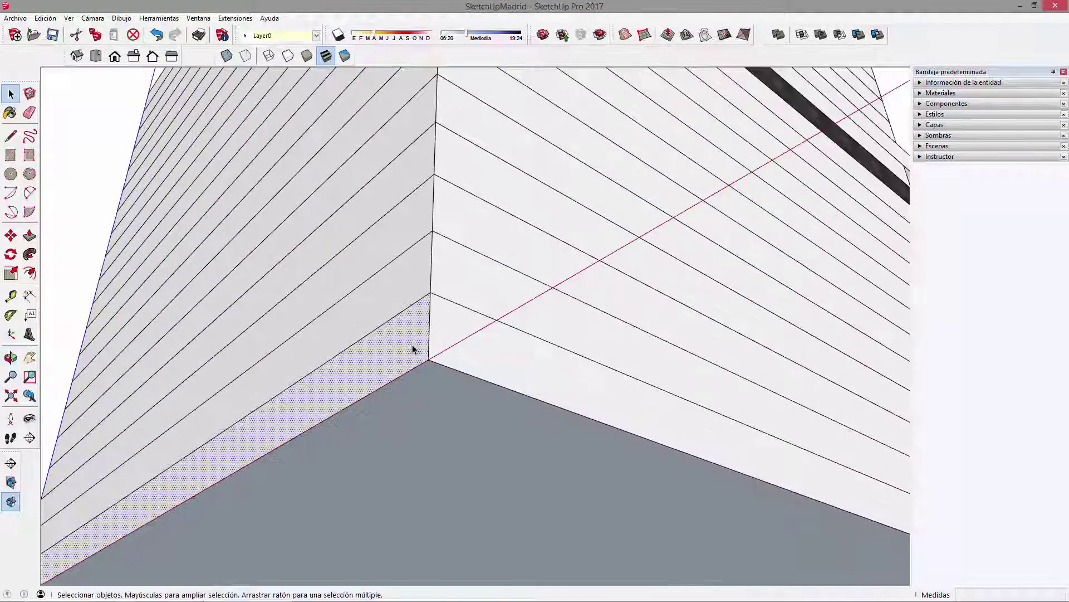
{"action": "key", "text": "p"}
{"action": "left_click_drag", "start_coordinate": [415, 363], "coordinate": [351, 344]}
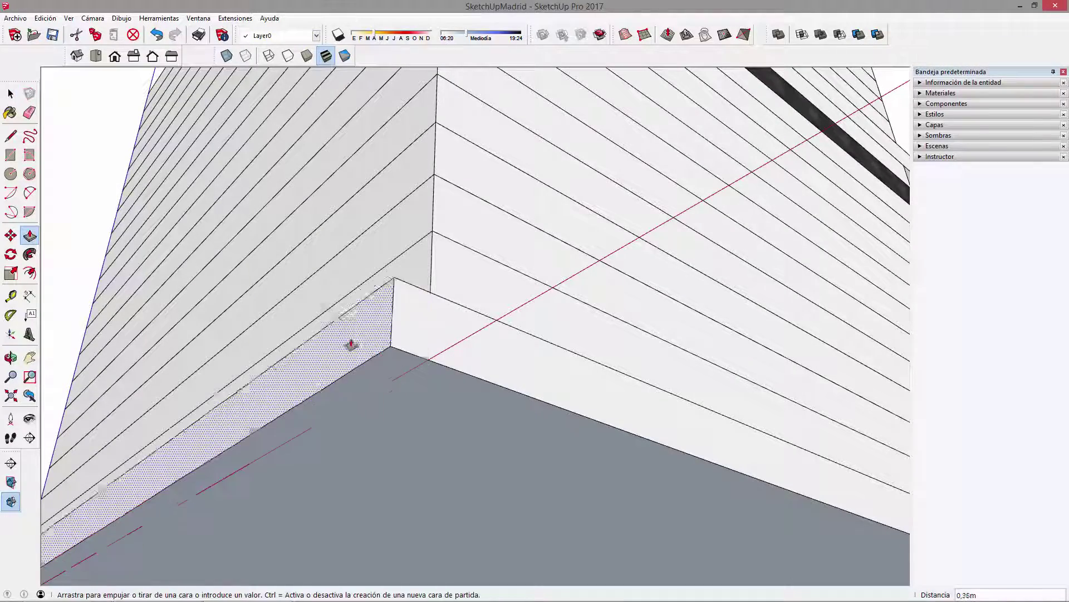
{"action": "key", "text": "space"}
{"action": "middle_click_drag", "start_coordinate": [494, 191], "coordinate": [605, 341]}
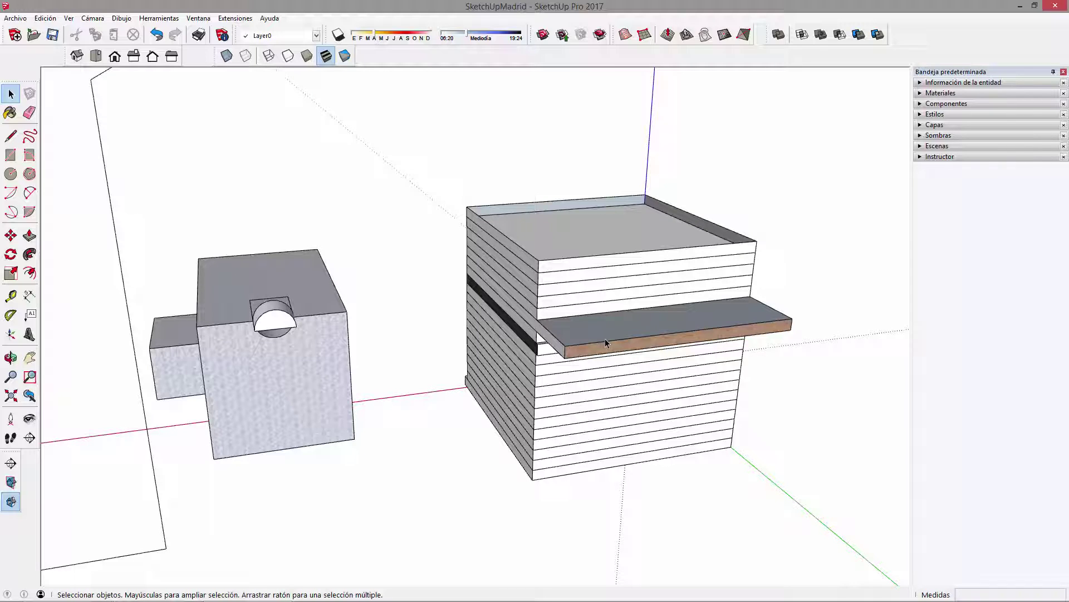
- Use Zoom Window to frame the two volumes and close in on the half cylinder at the cube's edge
{"action": "left_click", "coordinate": [30, 377]}
{"action": "left_click_drag", "start_coordinate": [172, 132], "coordinate": [774, 499]}
{"action": "left_click", "coordinate": [30, 377]}
{"action": "left_click_drag", "start_coordinate": [123, 273], "coordinate": [248, 382]}
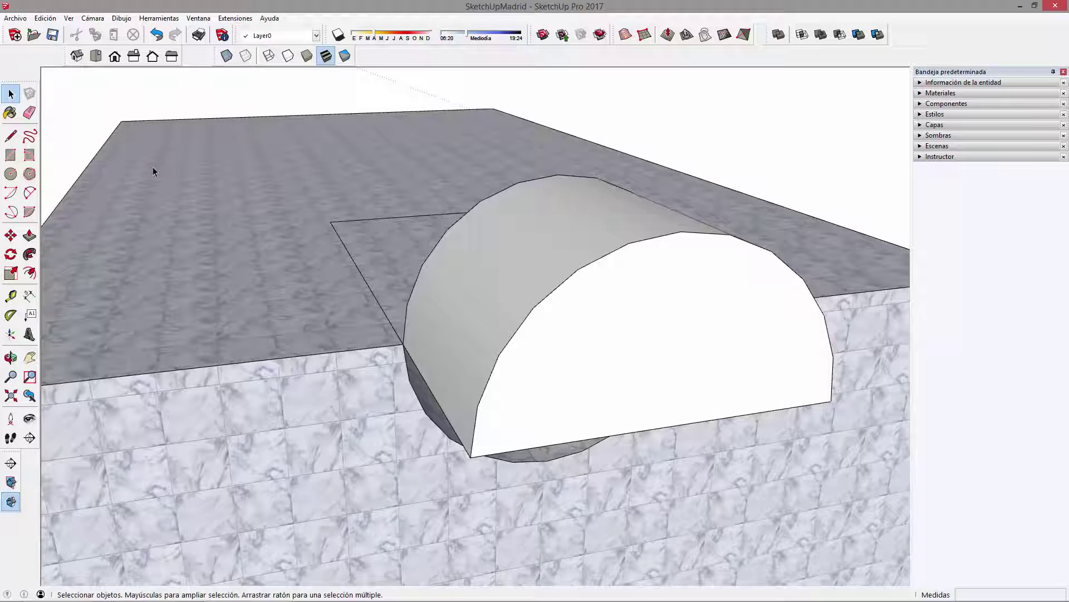
{"action": "left_click", "coordinate": [30, 377]}
{"action": "left_click_drag", "start_coordinate": [287, 128], "coordinate": [789, 479]}
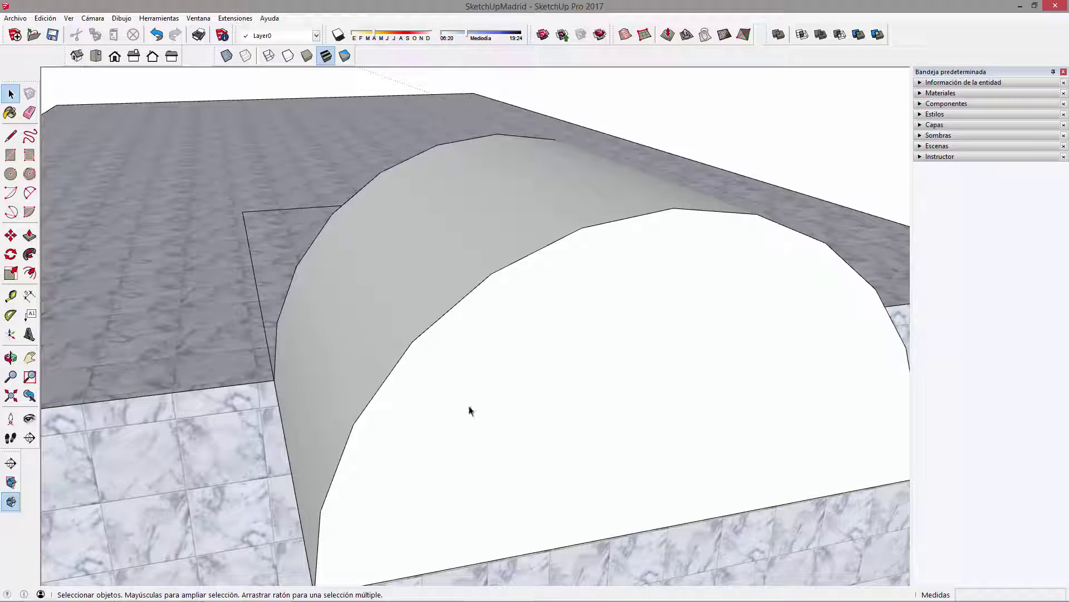
- Zoom out and orbit the volumes, and go back through the earlier camera views with the Previous command
{"action": "scroll", "coordinate": [368, 359], "scroll_direction": "down", "scroll_amount": 10}
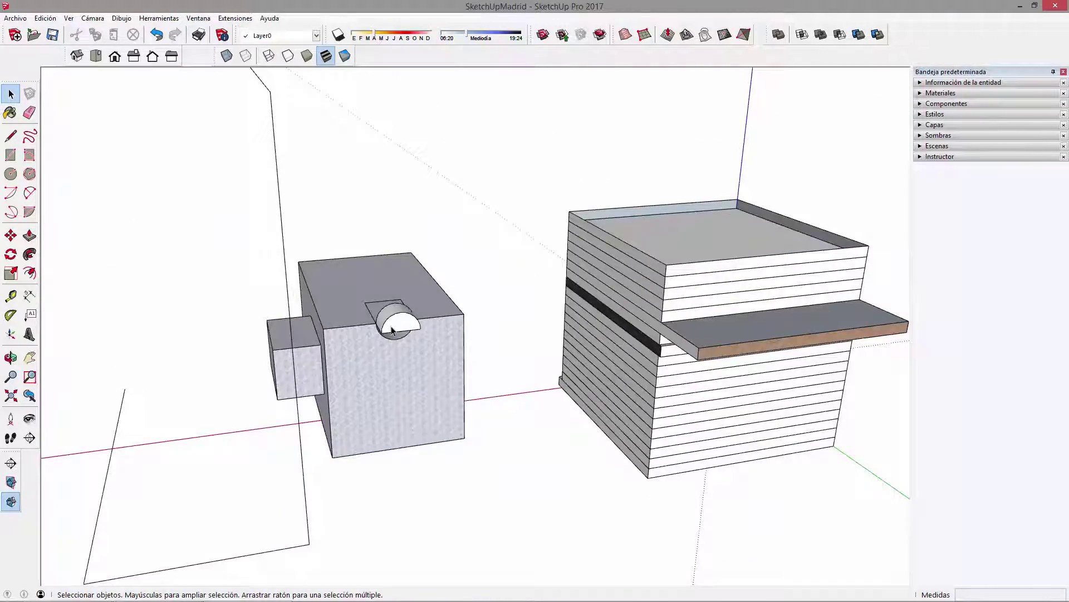
{"action": "middle_click_drag", "start_coordinate": [391, 330], "coordinate": [359, 344]}
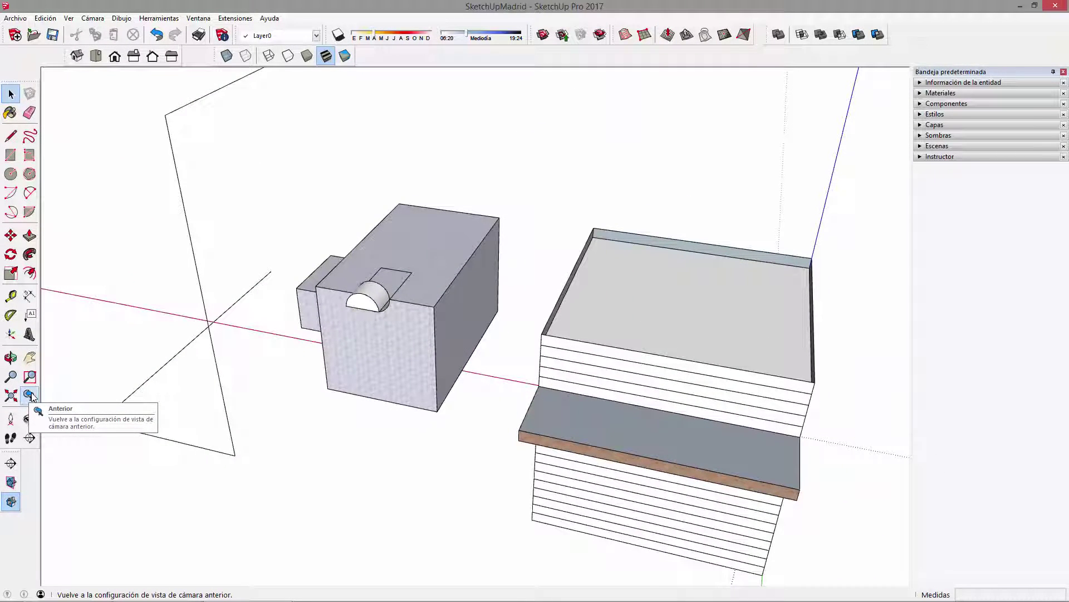
{"action": "left_click", "coordinate": [30, 395]}
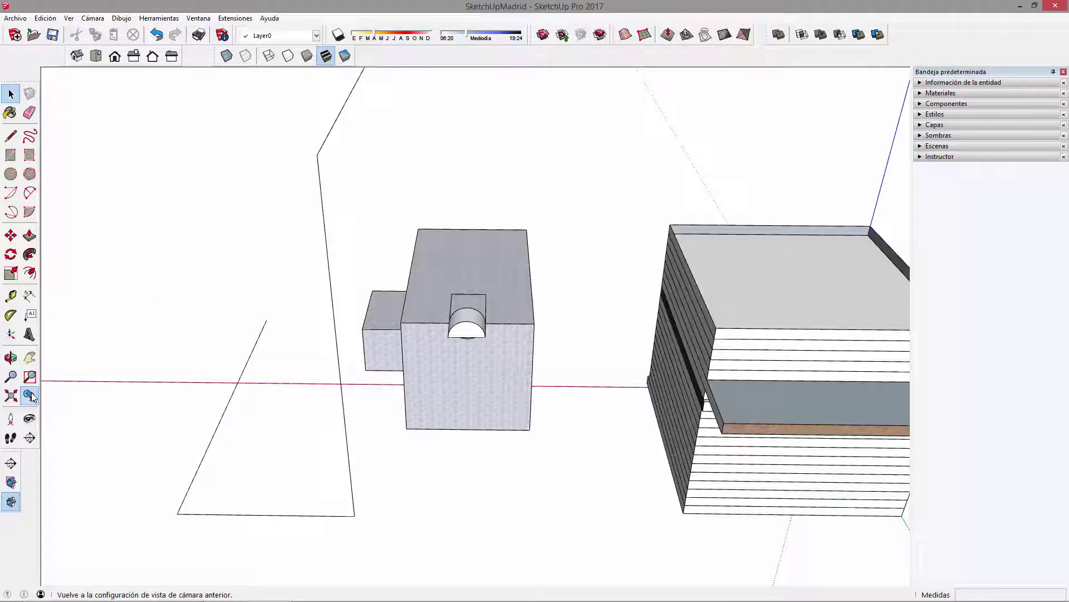
{"action": "left_click", "coordinate": [31, 395]}
{"action": "left_click", "coordinate": [30, 396]}
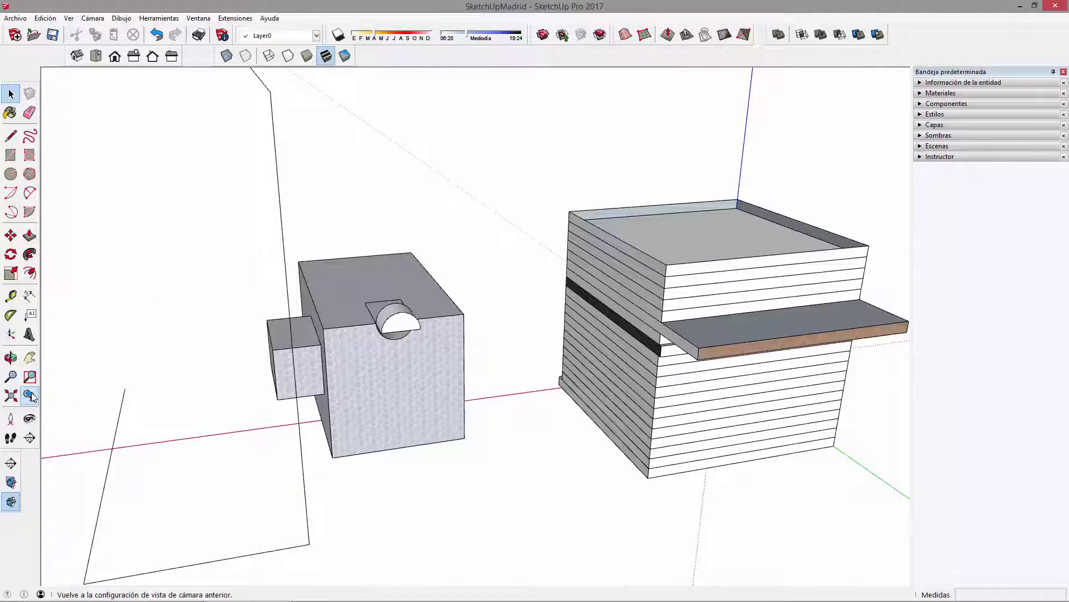
{"action": "left_click", "coordinate": [31, 395]}
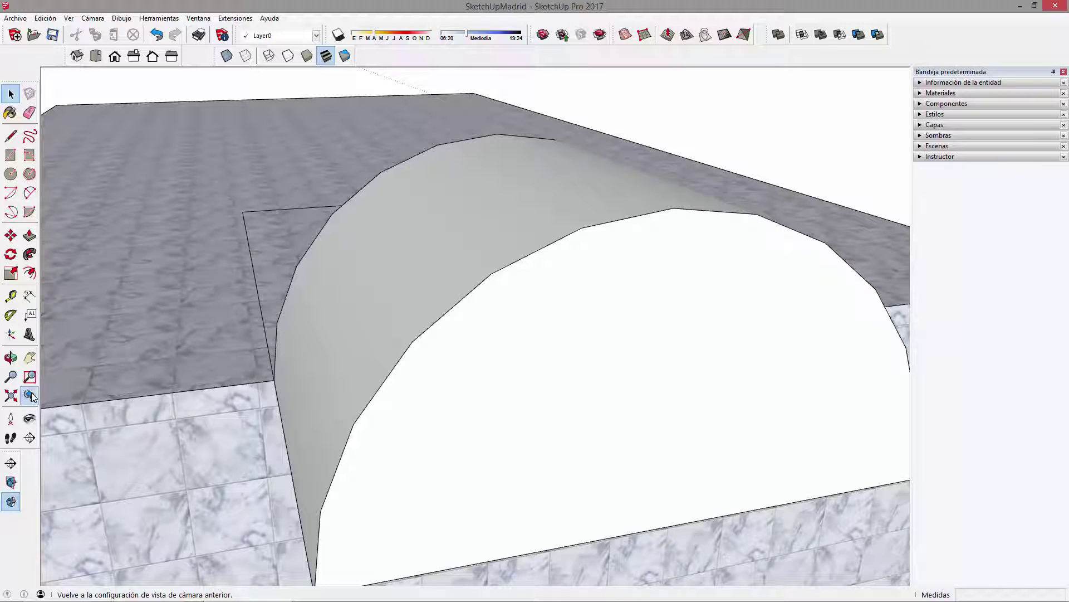
{"action": "left_click", "coordinate": [31, 395]}
{"action": "left_click", "coordinate": [30, 395]}
{"action": "left_click", "coordinate": [31, 395]}
{"action": "left_click", "coordinate": [30, 395]}
{"action": "left_click", "coordinate": [31, 395]}
{"action": "left_click", "coordinate": [30, 396]}
- Zoom out and pan to both volumes, and fit the entire model in view with Zoom Extents
{"action": "scroll", "coordinate": [494, 346], "scroll_direction": "down", "scroll_amount": 10}
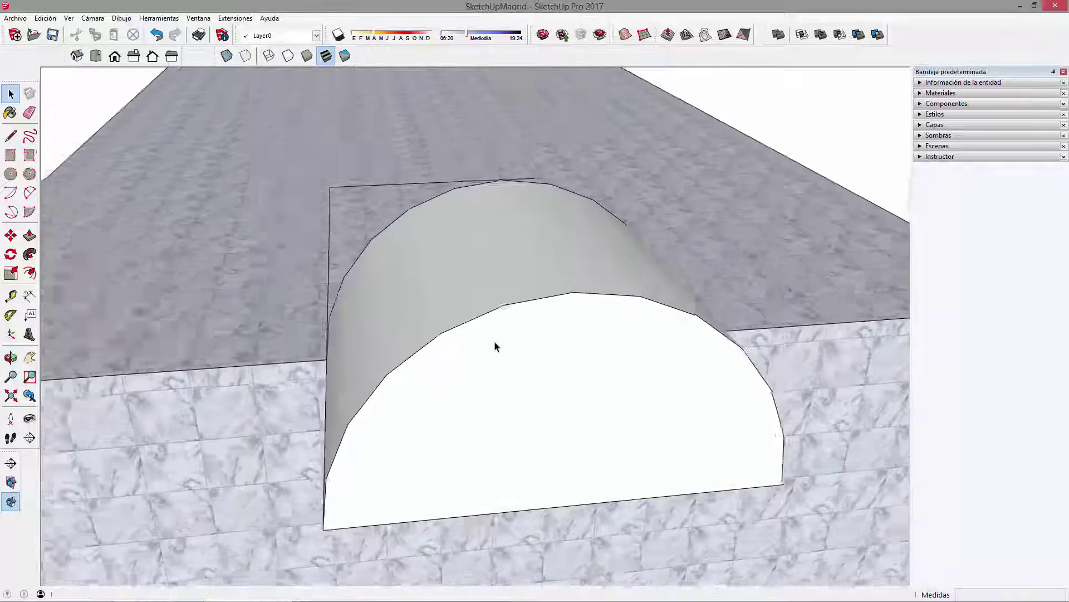
{"action": "scroll", "coordinate": [495, 346], "scroll_direction": "down", "scroll_amount": 7}
{"action": "middle_click_drag", "start_coordinate": [708, 365], "coordinate": [410, 352], "text": "shift"}
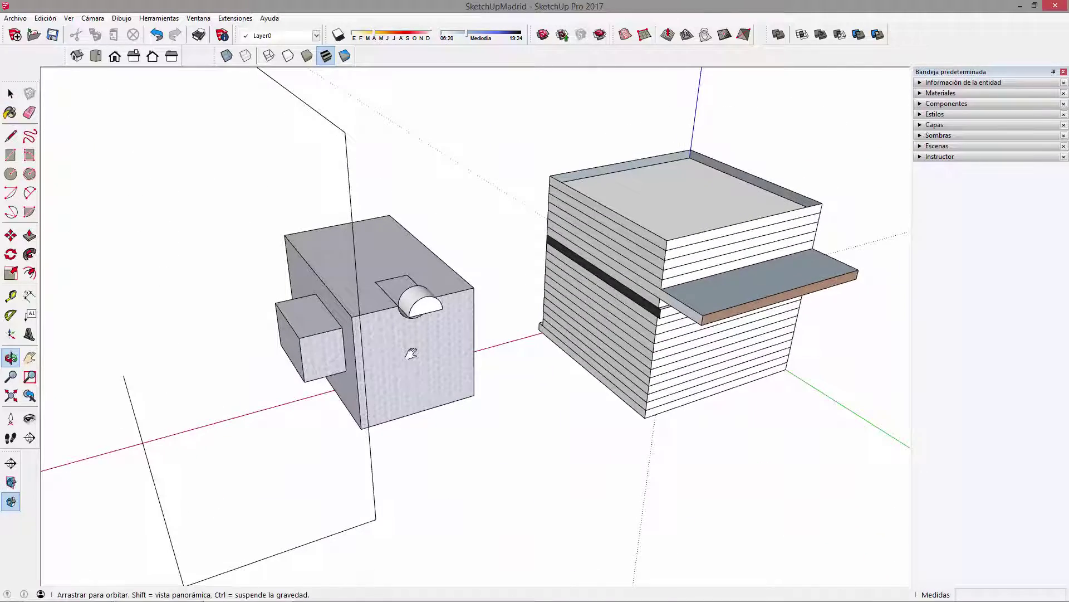
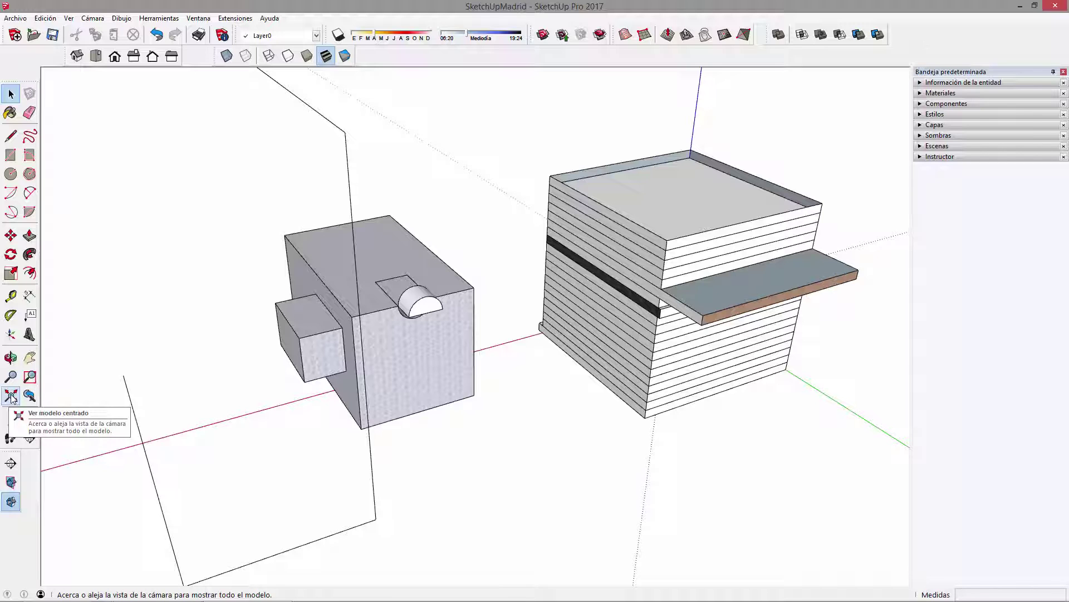
{"action": "left_click", "coordinate": [11, 396]}
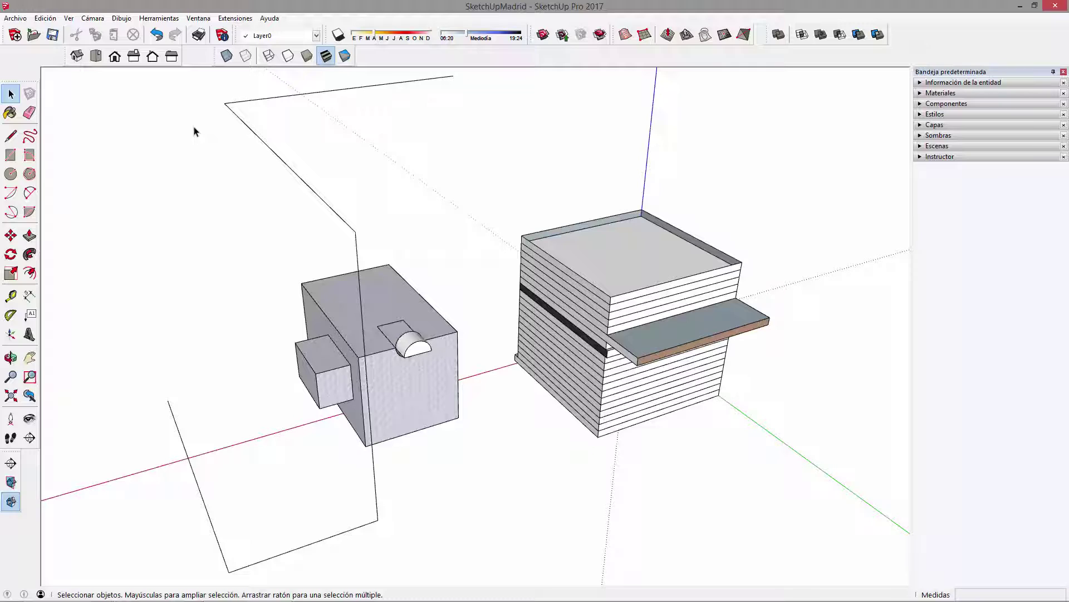
- Orbit and zoom in until no geometry is in view, and use Zoom Extents to recover the model
{"action": "middle_click_drag", "start_coordinate": [442, 262], "coordinate": [456, 283]}
{"action": "middle_click_drag", "start_coordinate": [658, 361], "coordinate": [535, 380]}
{"action": "middle_click_drag", "start_coordinate": [609, 399], "coordinate": [358, 392]}
{"action": "scroll", "coordinate": [435, 402], "scroll_direction": "up", "scroll_amount": 10}
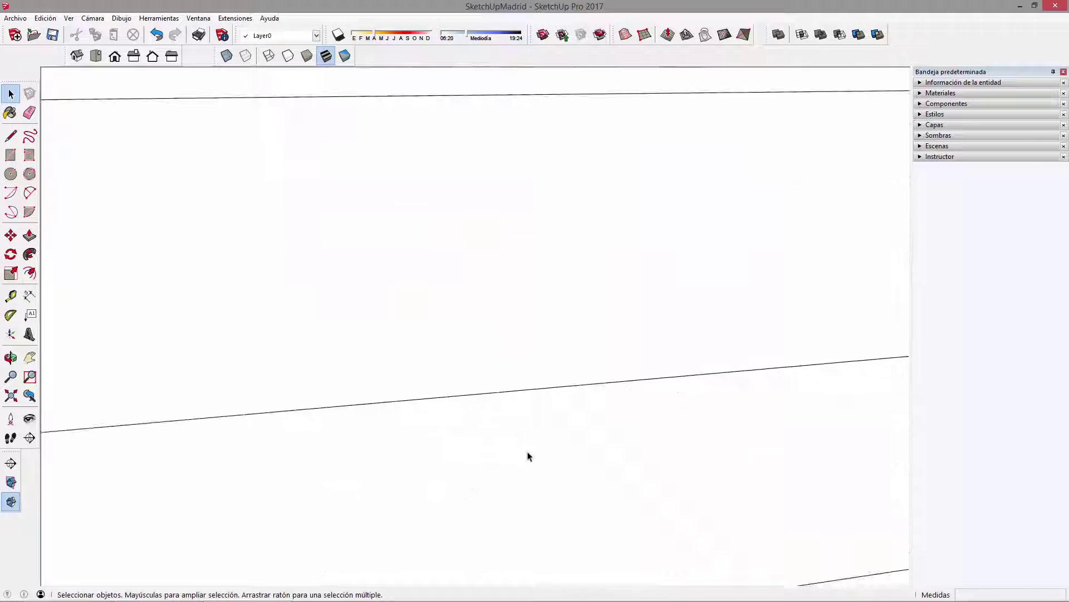
{"action": "scroll", "coordinate": [539, 271], "scroll_direction": "up", "scroll_amount": 3}
{"action": "middle_click_drag", "start_coordinate": [527, 299], "coordinate": [513, 193]}
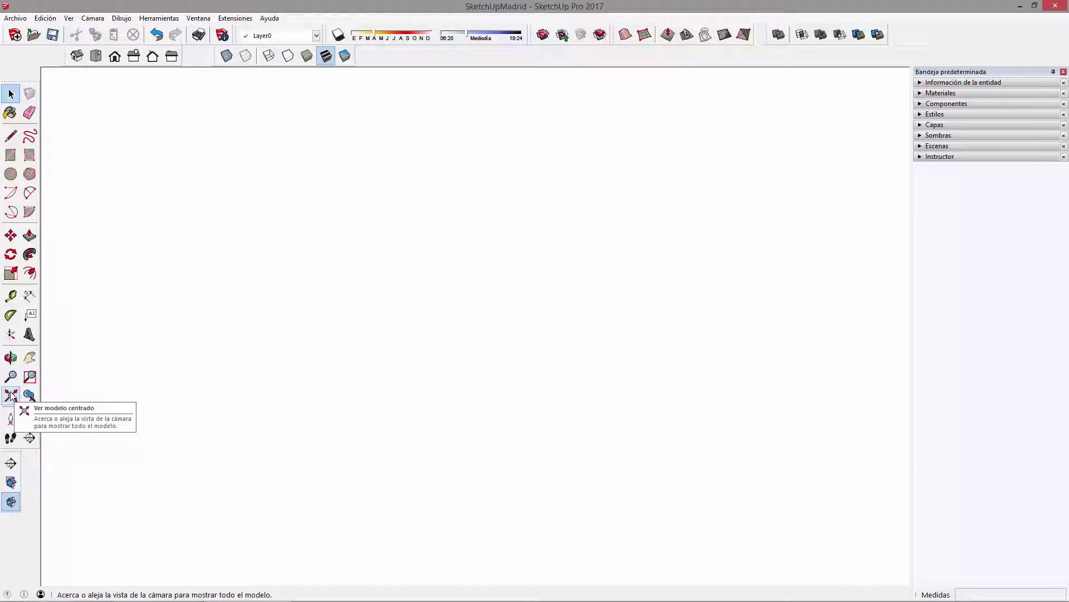
{"action": "left_click", "coordinate": [13, 396]}
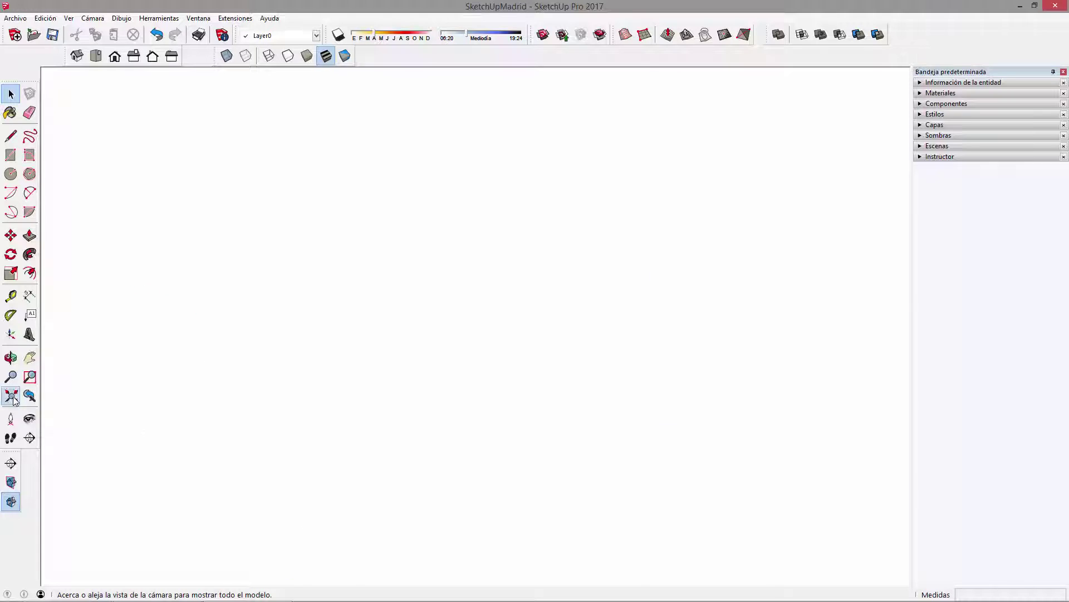
- Zoom far out to the axes origin, orbit around it, and frame the whole model again
{"action": "middle_click_drag", "start_coordinate": [447, 291], "coordinate": [420, 415]}
{"action": "scroll", "coordinate": [460, 393], "scroll_direction": "down", "scroll_amount": 5}
{"action": "scroll", "coordinate": [460, 392], "scroll_direction": "down", "scroll_amount": 20}
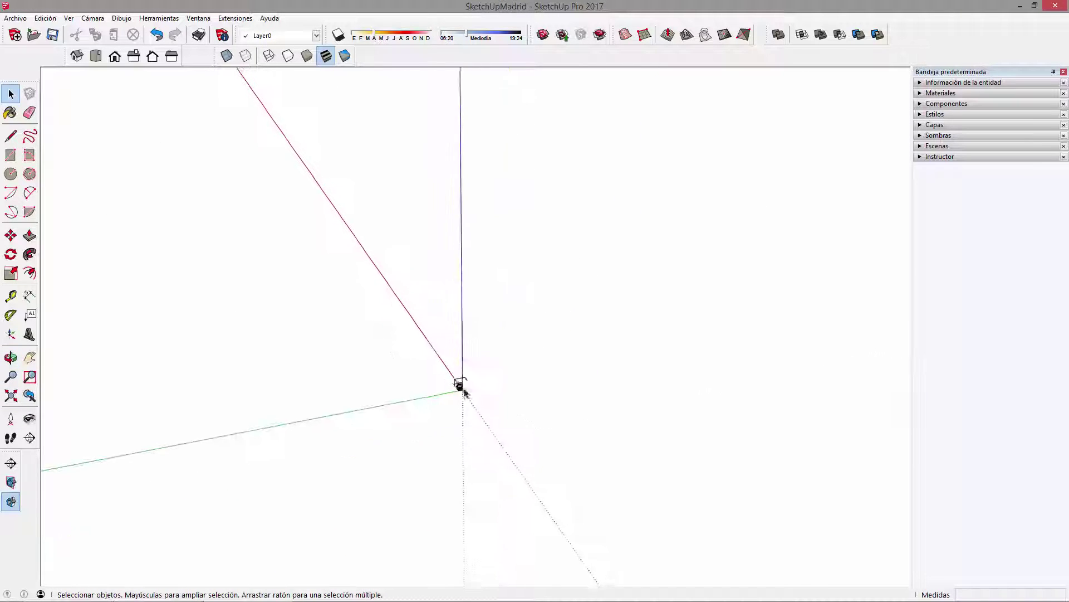
{"action": "middle_click_drag", "start_coordinate": [313, 220], "coordinate": [714, 246]}
{"action": "mouse_move", "coordinate": [575, 368]}
{"action": "middle_mouse_down"}
{"action": "mouse_move", "coordinate": [356, 339]}
{"action": "mouse_move", "coordinate": [477, 365]}
{"action": "mouse_move", "coordinate": [320, 350]}
{"action": "middle_mouse_up"}
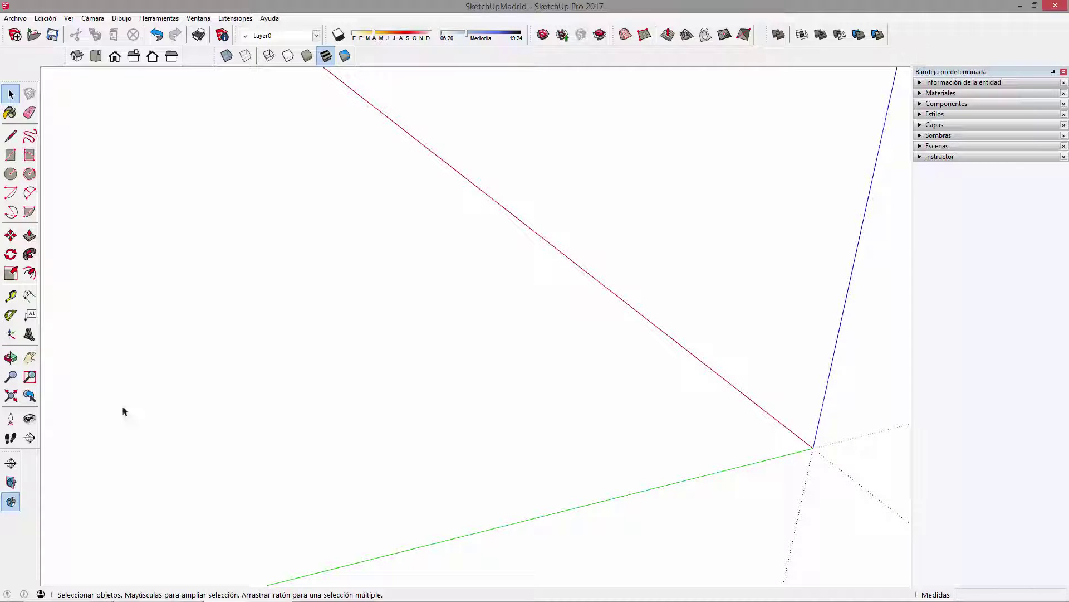
{"action": "left_click", "coordinate": [10, 397]}
- Orbit around the cube, striped box and line chain to view them from several sides
{"action": "middle_click_drag", "start_coordinate": [78, 417], "coordinate": [716, 430]}
{"action": "middle_click_drag", "start_coordinate": [610, 370], "coordinate": [725, 312]}
{"action": "middle_click_drag", "start_coordinate": [222, 406], "coordinate": [61, 418]}
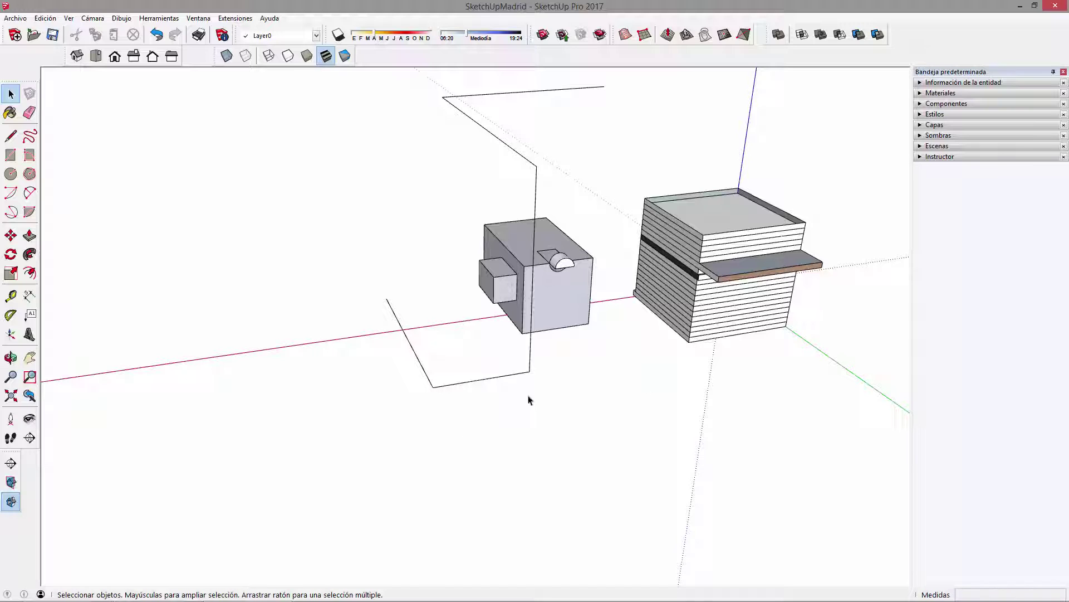
{"action": "middle_click_drag", "start_coordinate": [595, 218], "coordinate": [310, 174]}
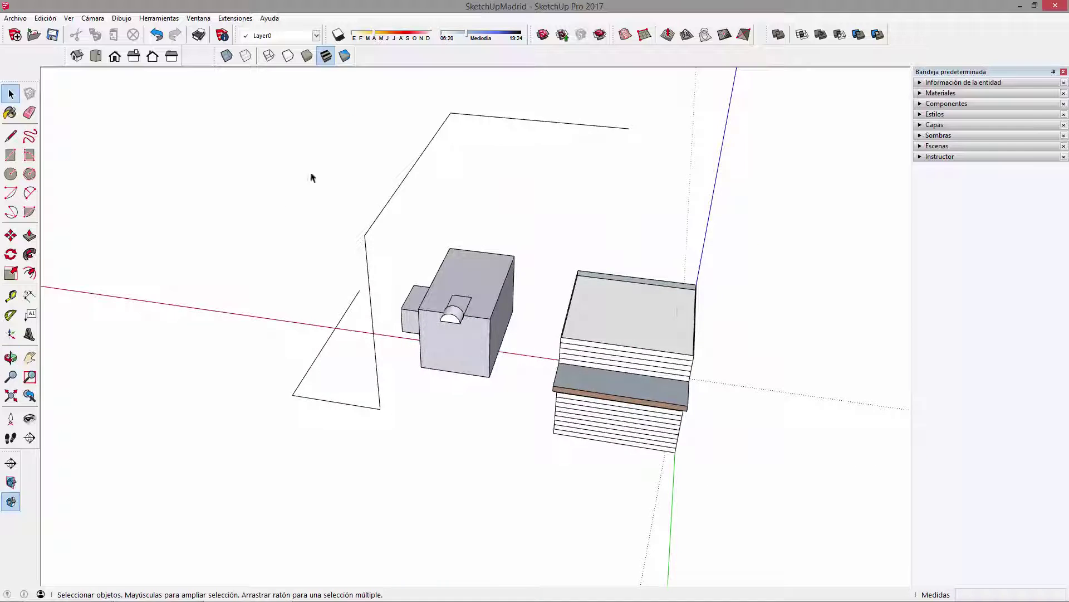
- Draw a large ground rectangle beneath both volumes and finish with the Select tool active
{"action": "middle_click_drag", "start_coordinate": [666, 357], "coordinate": [708, 347]}
{"action": "left_click", "coordinate": [11, 156]}
{"action": "left_click", "coordinate": [705, 349]}
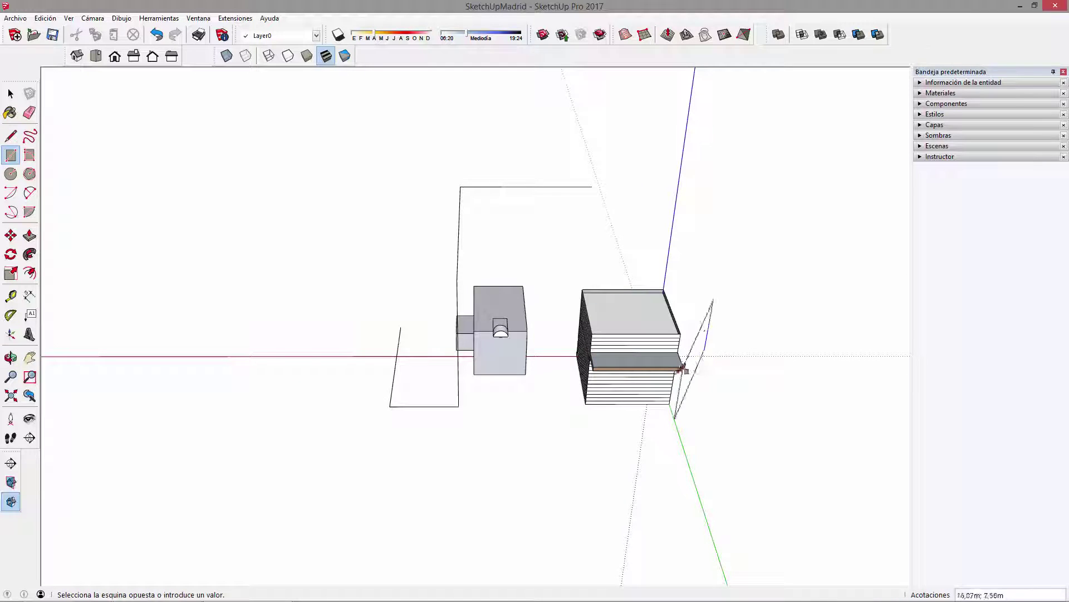
{"action": "left_click", "coordinate": [353, 513]}
{"action": "middle_click_drag", "start_coordinate": [353, 513], "coordinate": [560, 380]}
{"action": "key", "text": "space"}
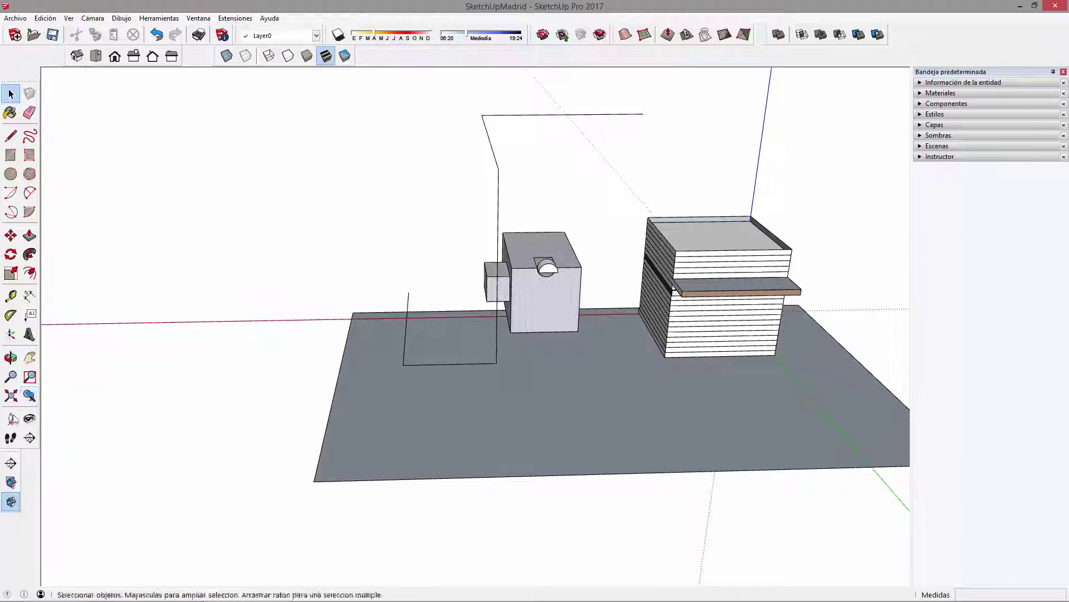
- Place the camera on the ground rectangle in front of the volumes with Position Camera and look around at both of them
{"action": "left_click", "coordinate": [11, 419]}
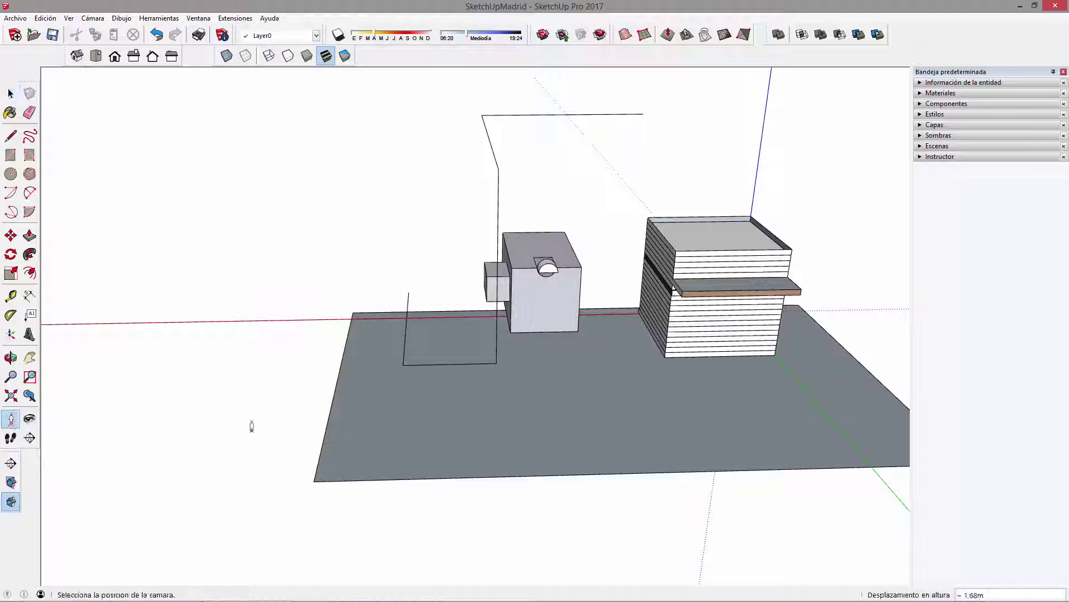
{"action": "left_click", "coordinate": [393, 457]}
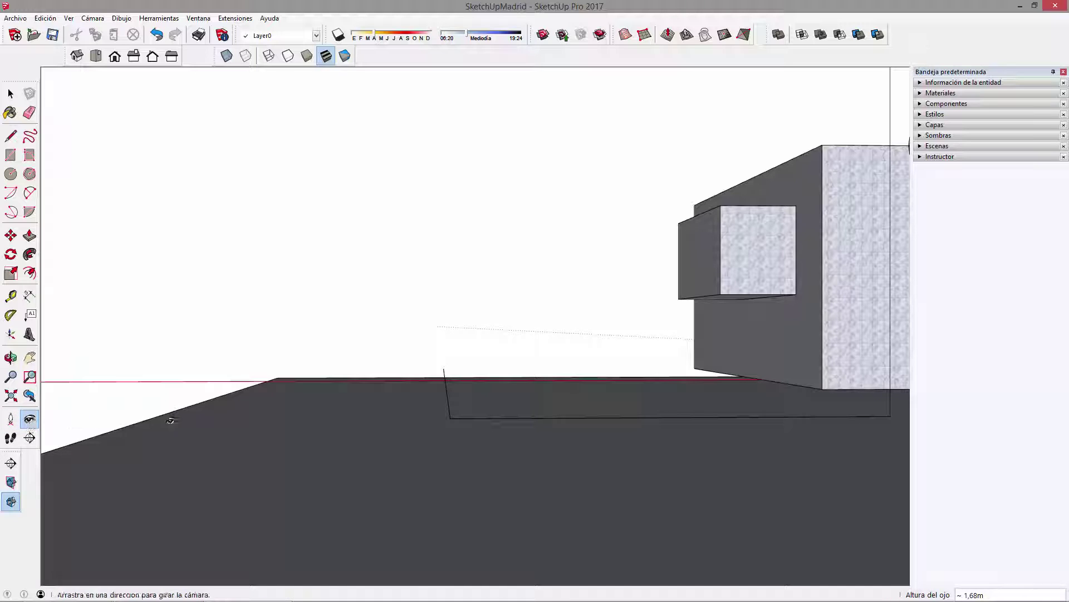
{"action": "left_click", "coordinate": [33, 422]}
{"action": "left_click_drag", "start_coordinate": [594, 341], "coordinate": [594, 341]}
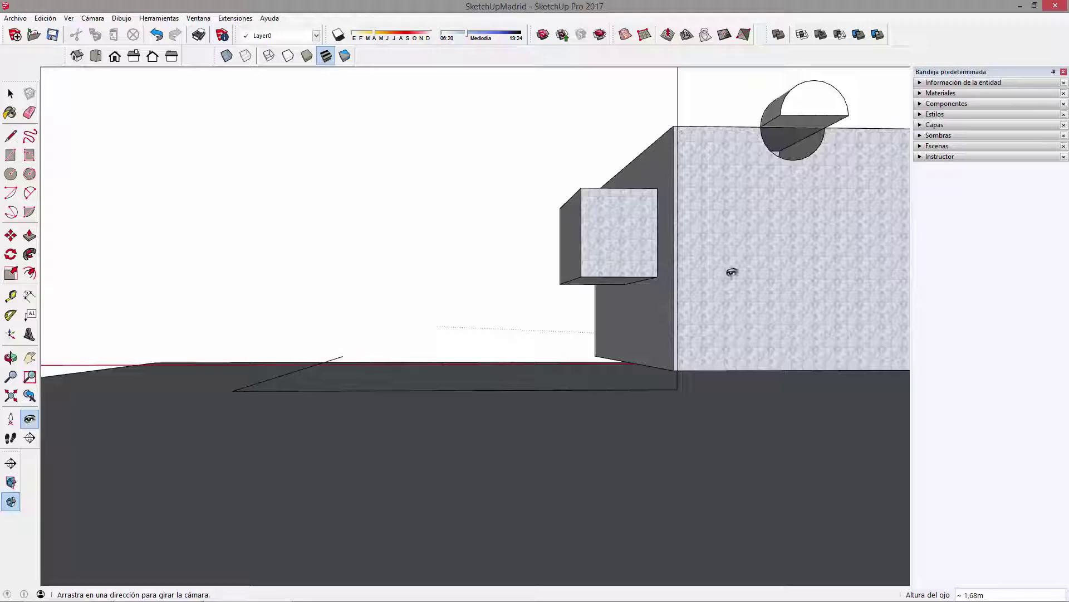
{"action": "left_click_drag", "start_coordinate": [716, 275], "coordinate": [774, 197]}
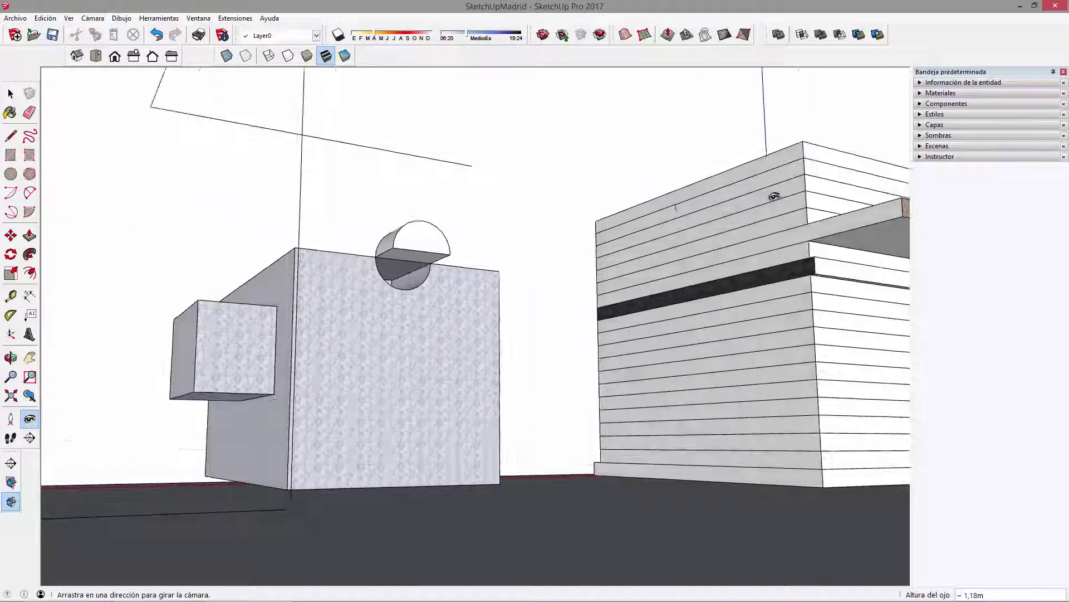
{"action": "left_click_drag", "start_coordinate": [497, 303], "coordinate": [563, 320]}
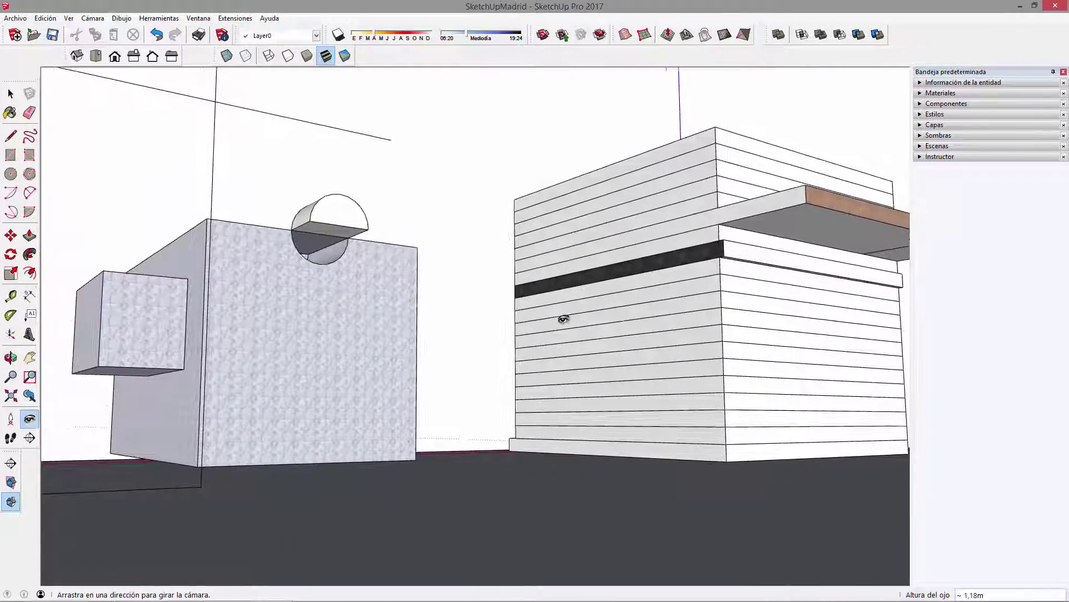
- Walk along the ground near the striped box with the Walk tool and look around back toward the cube
{"action": "left_click", "coordinate": [10, 439]}
{"action": "left_click_drag", "start_coordinate": [684, 541], "coordinate": [679, 595]}
{"action": "left_click_drag", "start_coordinate": [615, 424], "coordinate": [615, 545]}
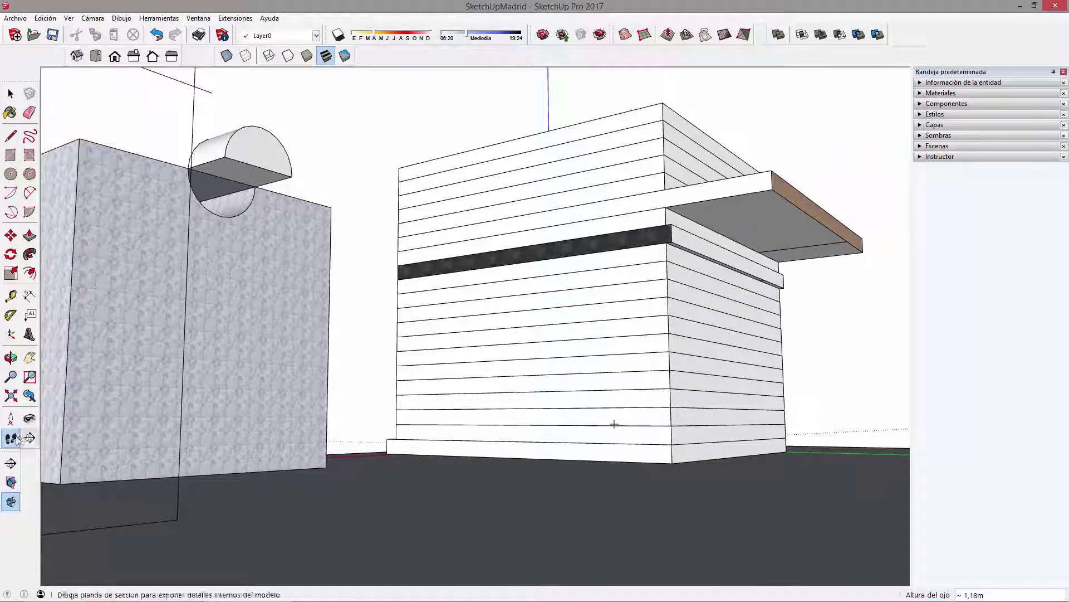
{"action": "left_click", "coordinate": [29, 418]}
{"action": "left_click_drag", "start_coordinate": [222, 419], "coordinate": [371, 403]}
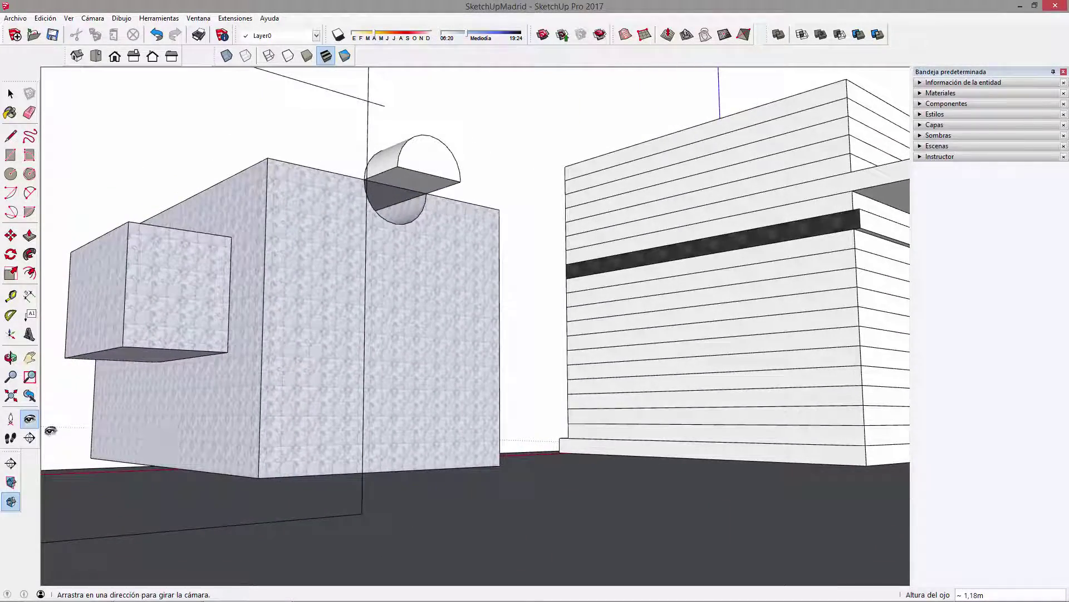
- Walk around the marble-textured cube at ground level to view its side with the projecting box
{"action": "left_click", "coordinate": [10, 440]}
{"action": "left_click_drag", "start_coordinate": [749, 503], "coordinate": [418, 490]}
{"action": "left_click_drag", "start_coordinate": [333, 548], "coordinate": [406, 447]}
{"action": "left_click_drag", "start_coordinate": [318, 597], "coordinate": [419, 519]}
{"action": "left_click_drag", "start_coordinate": [629, 302], "coordinate": [446, 518]}
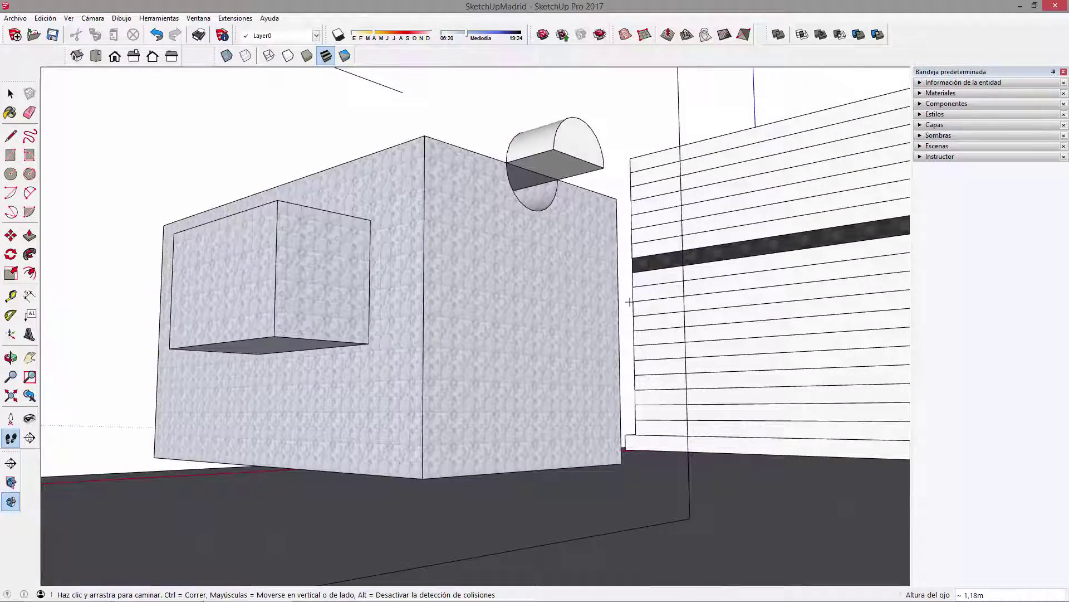
- Walk from the marble-textured cube toward the striped box, and orbit out to an overview of both volumes
{"action": "left_click_drag", "start_coordinate": [746, 391], "coordinate": [821, 443]}
{"action": "left_click_drag", "start_coordinate": [714, 523], "coordinate": [620, 489]}
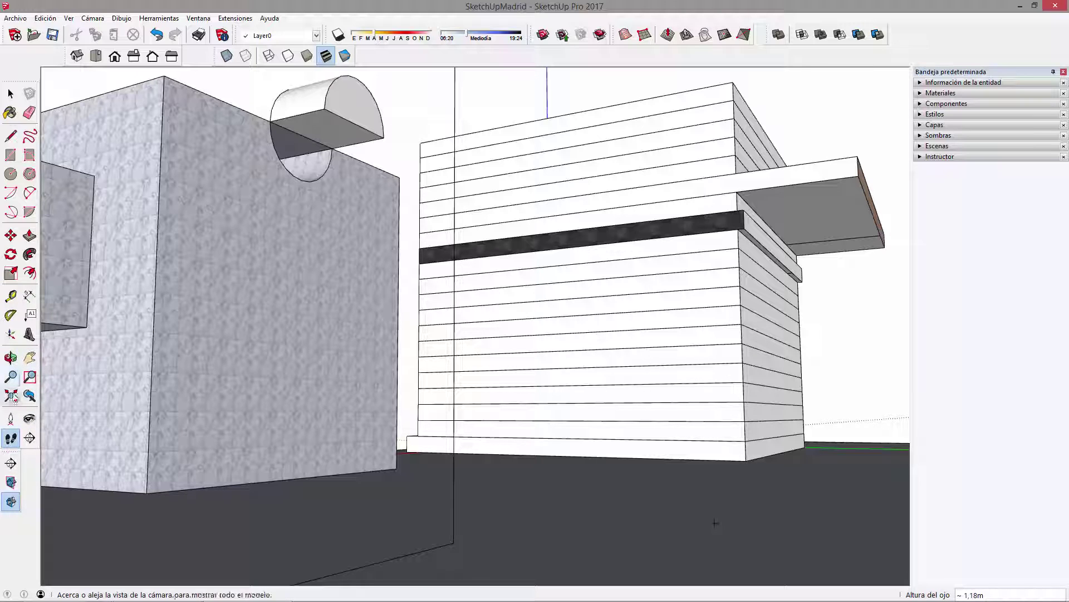
{"action": "left_click_drag", "start_coordinate": [607, 341], "coordinate": [585, 393]}
{"action": "key", "text": "space"}
{"action": "middle_click_drag", "start_coordinate": [625, 375], "coordinate": [789, 328]}
{"action": "scroll", "coordinate": [633, 366], "scroll_direction": "up", "scroll_amount": 4}
{"action": "scroll", "coordinate": [675, 370], "scroll_direction": "down", "scroll_amount": 6}
{"action": "key", "text": "space"}
{"action": "middle_click_drag", "start_coordinate": [313, 477], "coordinate": [571, 389]}
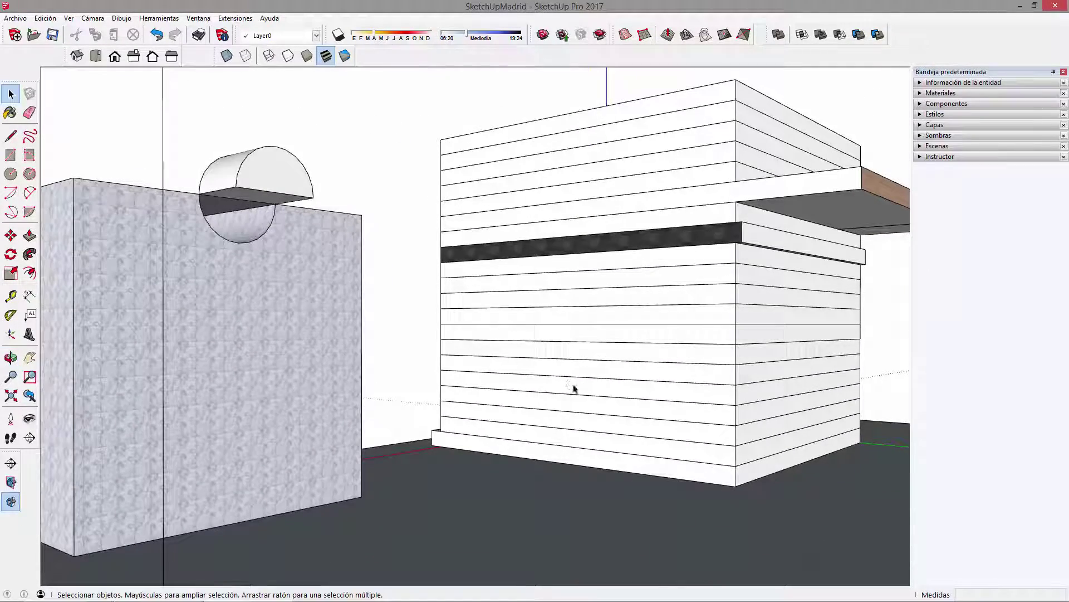
{"action": "middle_click_drag", "start_coordinate": [681, 436], "coordinate": [398, 384]}
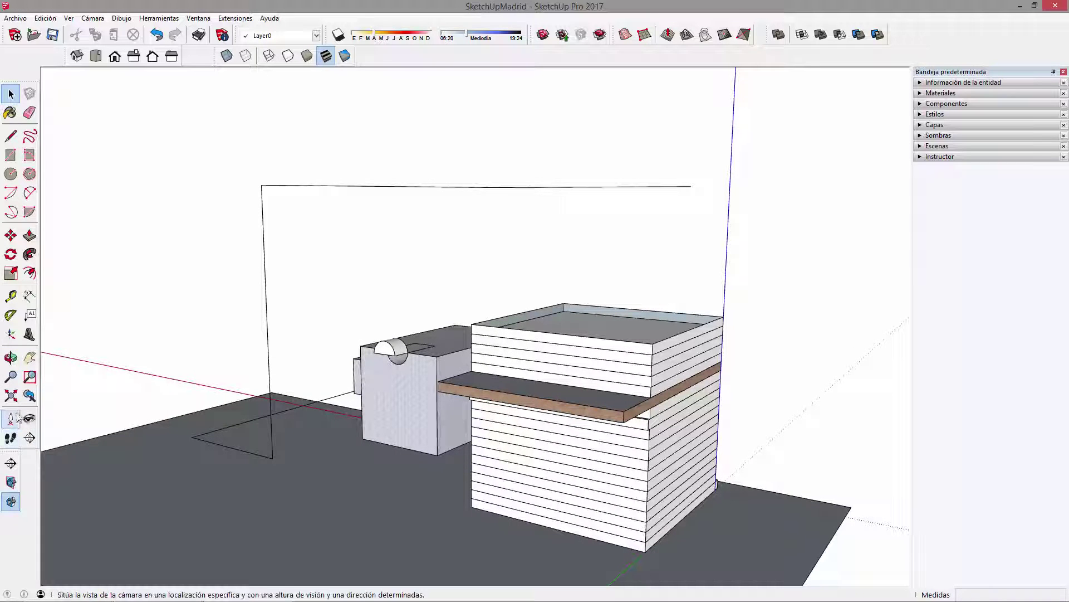
- Place the camera on the ground in front of the striped box with Position Camera and look around at both volumes
{"action": "left_click", "coordinate": [11, 419]}
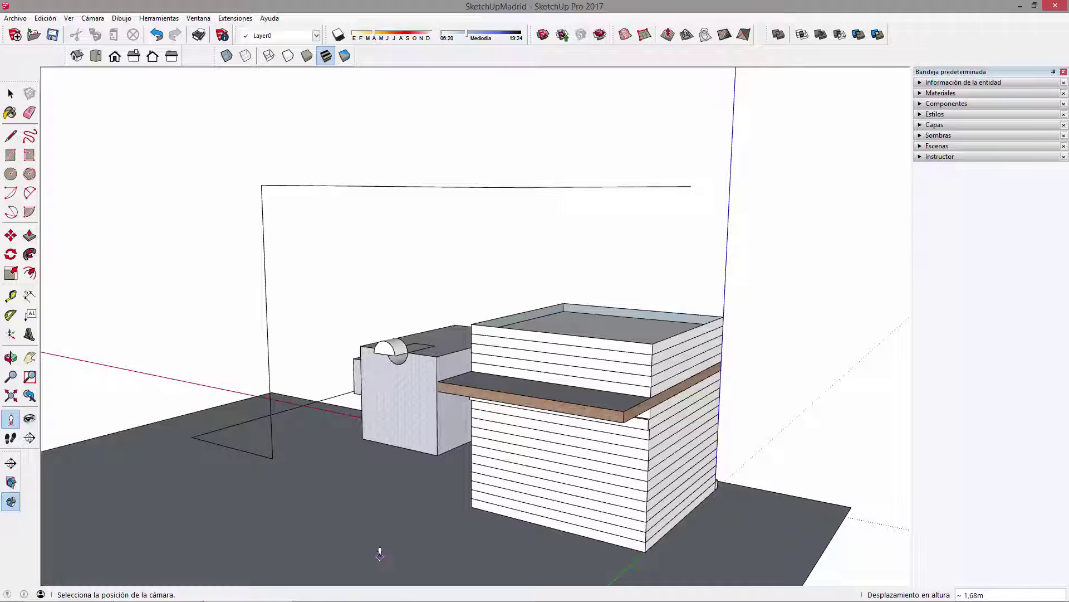
{"action": "left_click", "coordinate": [463, 540]}
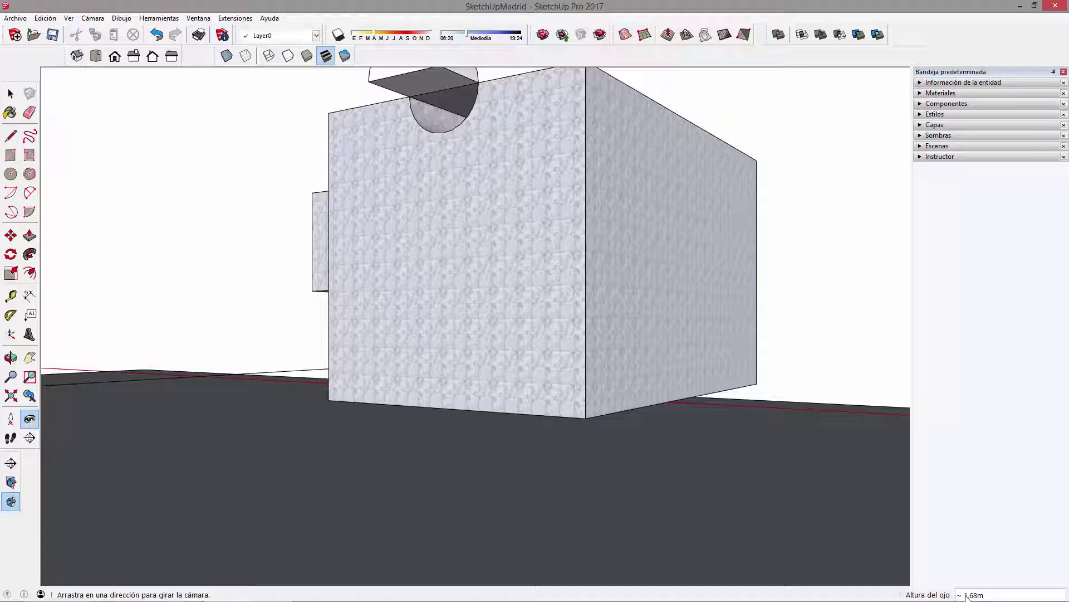
{"action": "left_click_drag", "start_coordinate": [642, 241], "coordinate": [564, 250]}
{"action": "middle_click_drag", "start_coordinate": [564, 251], "coordinate": [771, 395]}
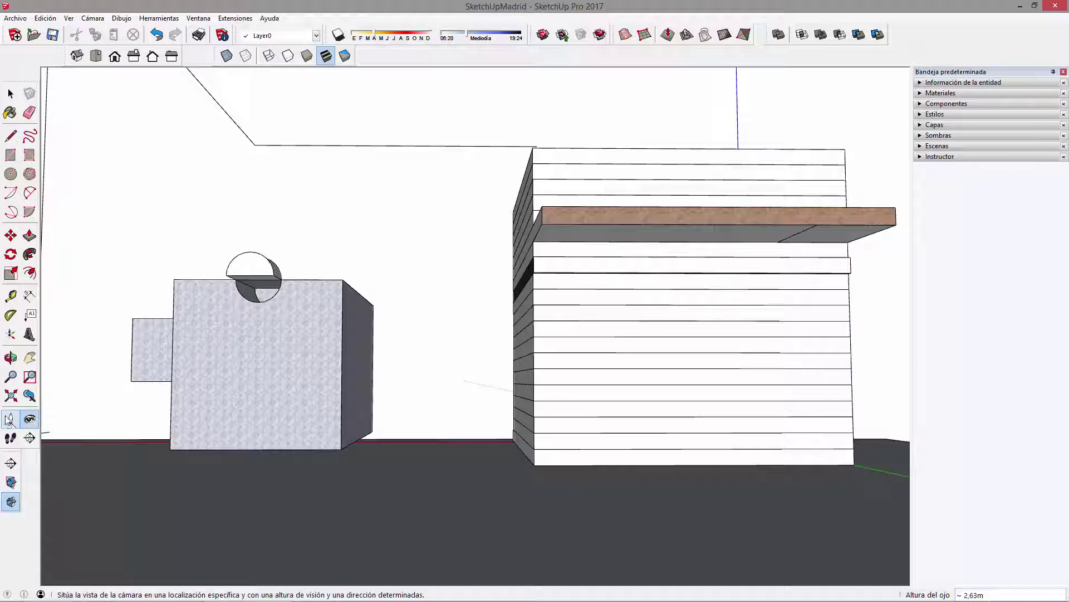
{"action": "middle_click_drag", "start_coordinate": [255, 353], "coordinate": [565, 392]}
{"action": "key", "text": "space"}
{"action": "scroll", "coordinate": [671, 416], "scroll_direction": "down", "scroll_amount": 2}
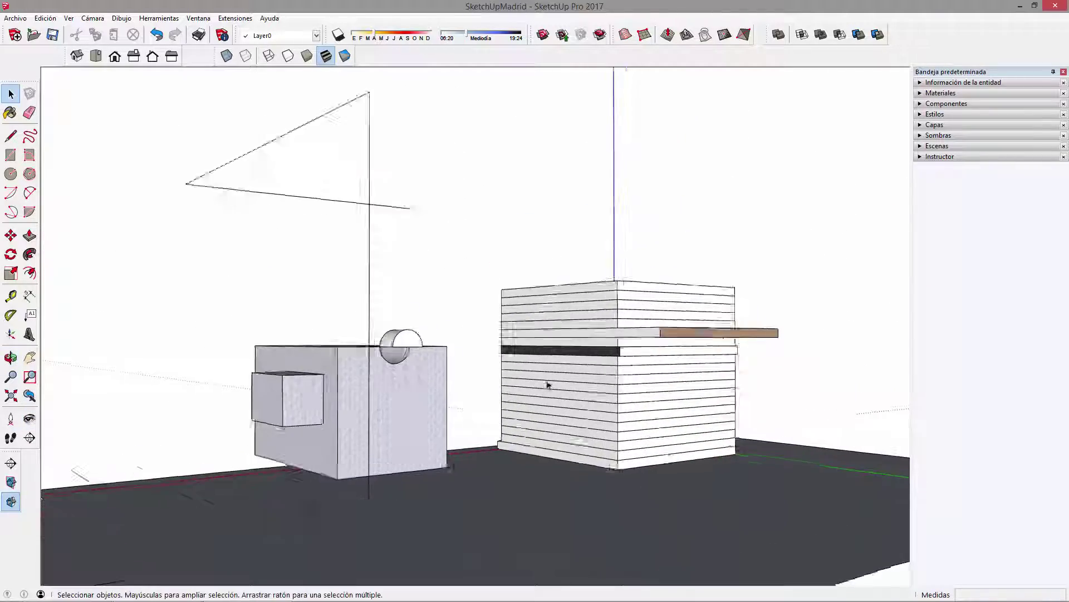
{"action": "scroll", "coordinate": [547, 384], "scroll_direction": "up", "scroll_amount": 2}
{"action": "right_click", "coordinate": [566, 390]}
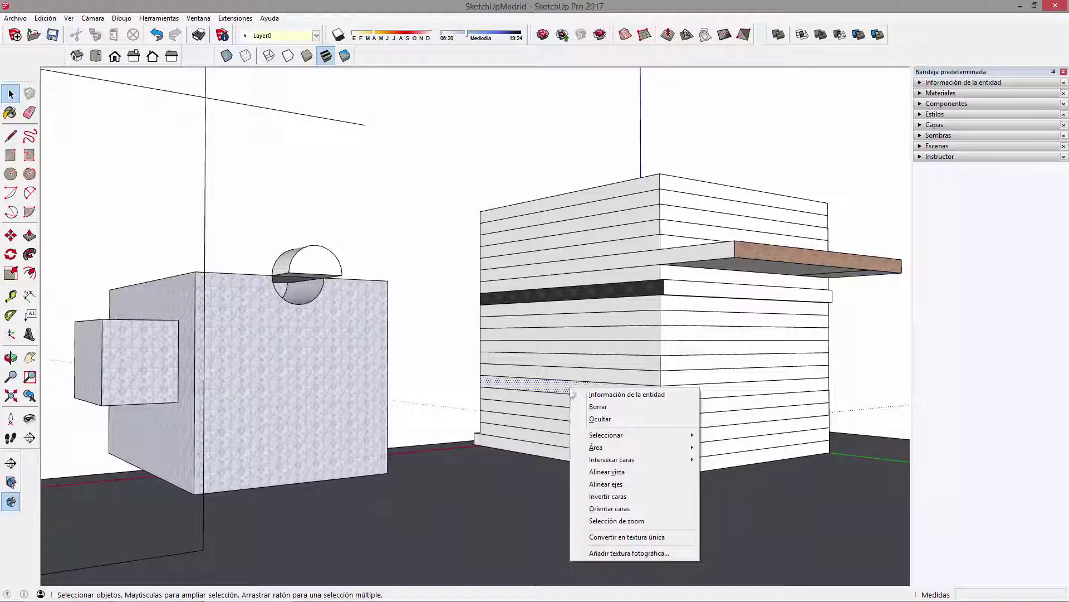
{"action": "left_click", "coordinate": [517, 159]}
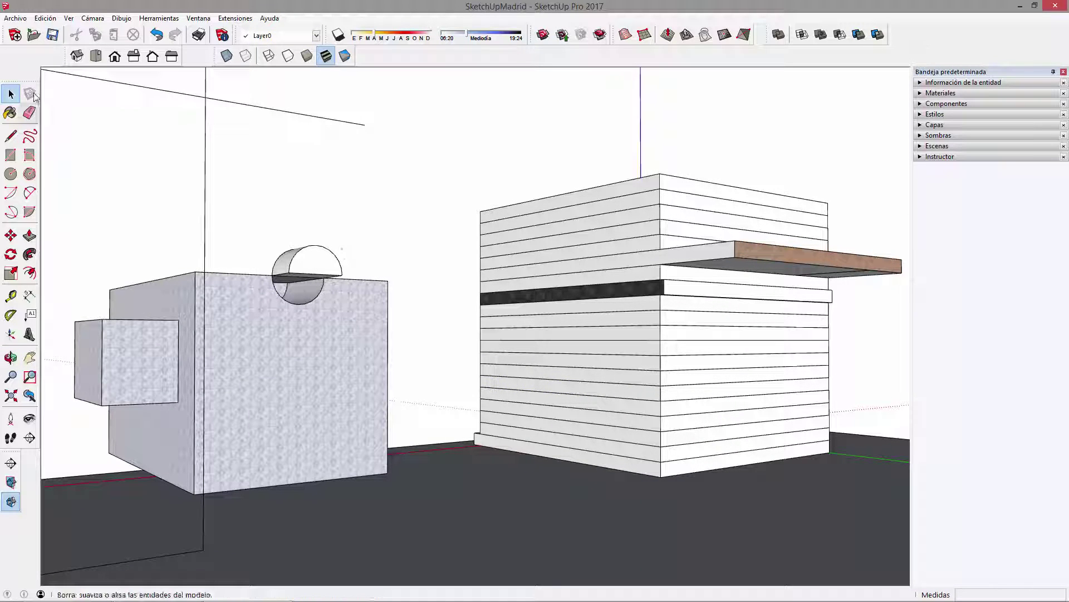
- Try camera field-of-view angles of 40, 30 and 50 degrees on the view of both volumes
{"action": "left_click", "coordinate": [92, 18]}
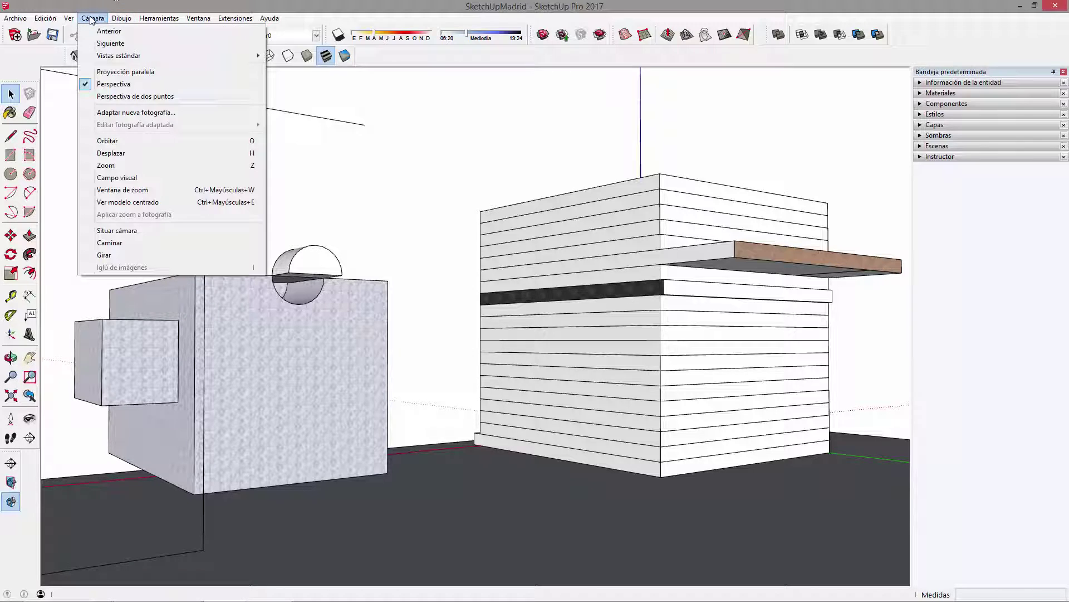
{"action": "left_click", "coordinate": [124, 178]}
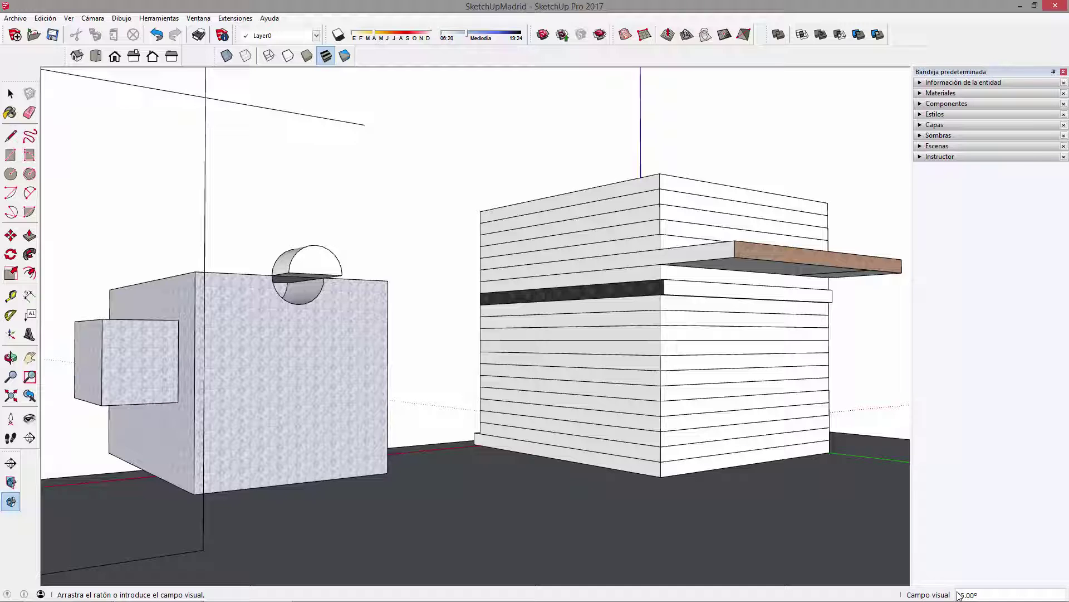
{"action": "type", "text": "30"}
{"action": "key", "text": "Return"}
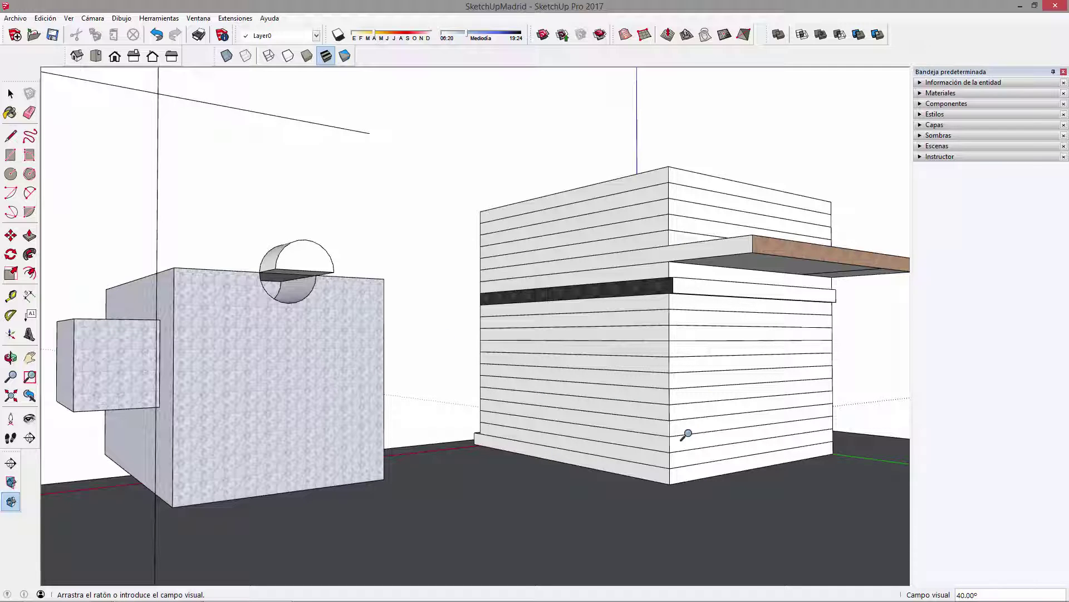
{"action": "type", "text": "3"}
{"action": "type", "text": "0"}
{"action": "key", "text": "Return"}
{"action": "type", "text": "50"}
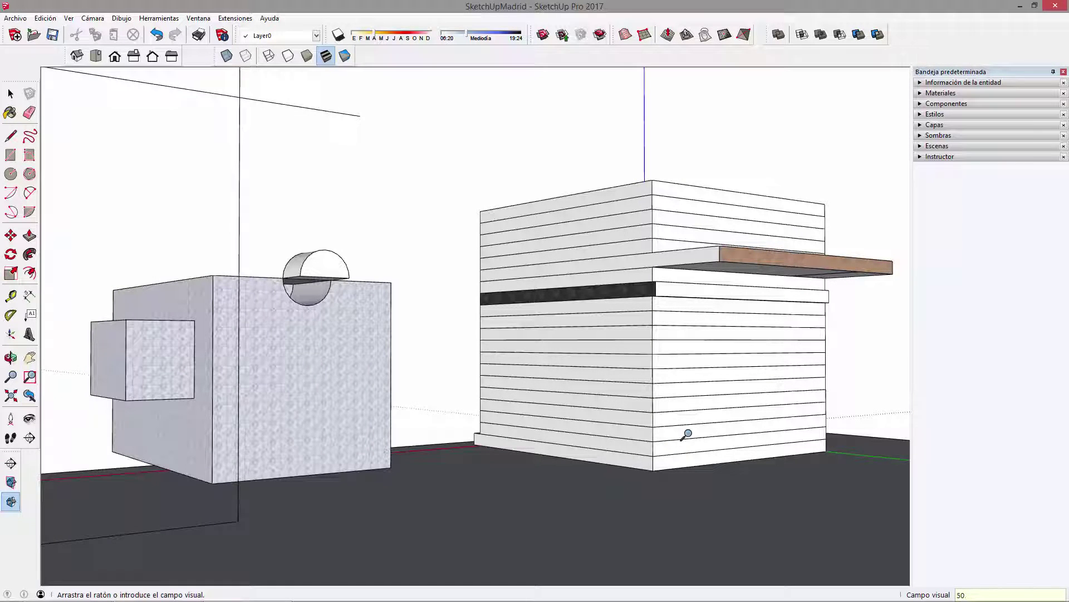
{"action": "key", "text": "Return"}
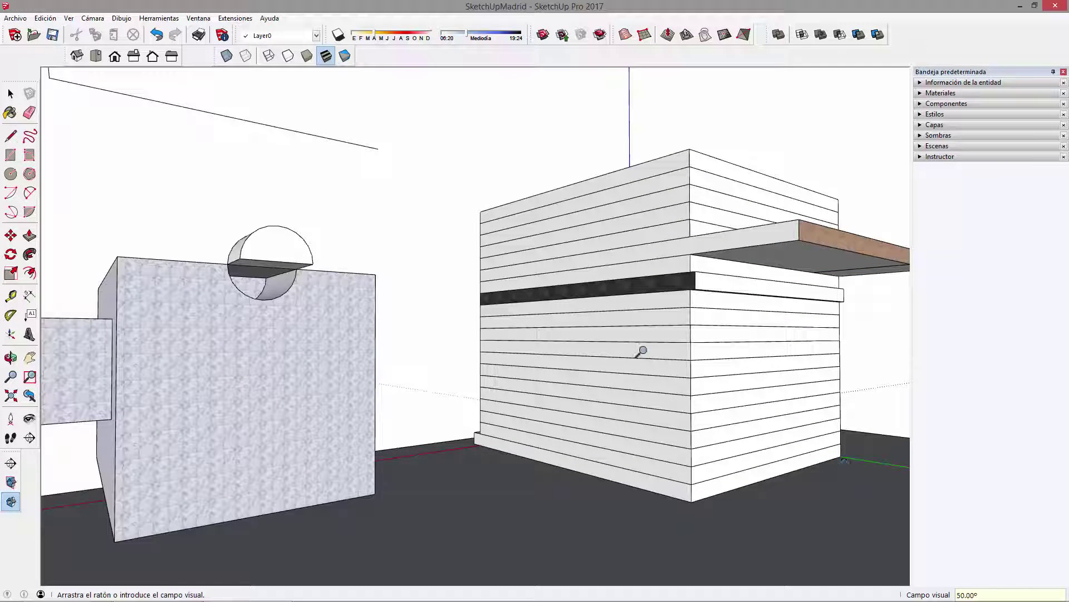
- Widen the field of view freehand to about 79 degrees while framing the striped box from its front corner
{"action": "middle_click_drag", "start_coordinate": [704, 449], "coordinate": [705, 410]}
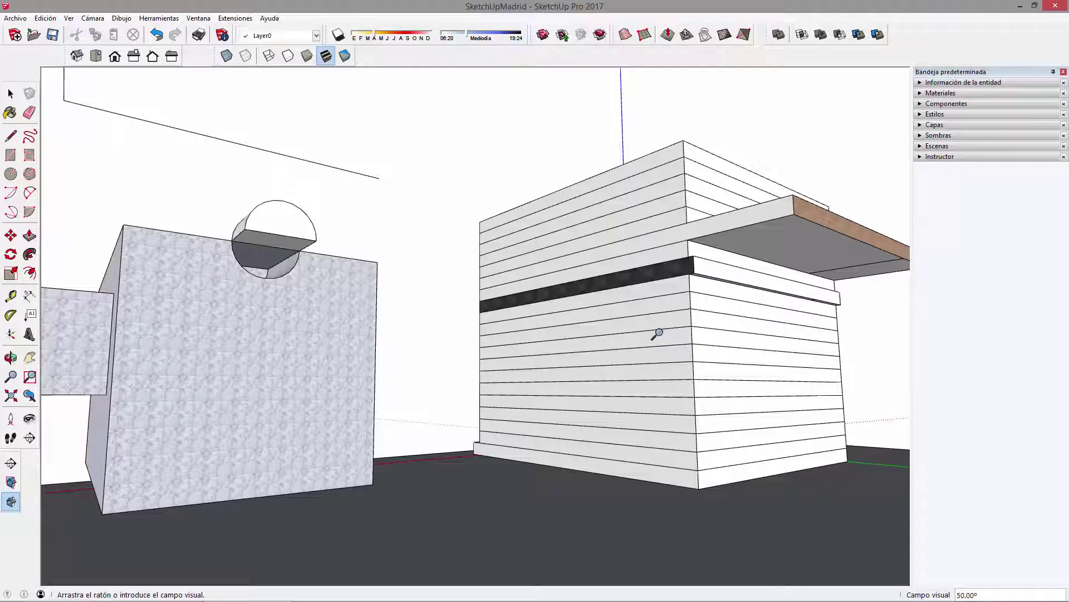
{"action": "left_click_drag", "start_coordinate": [656, 334], "coordinate": [656, 341]}
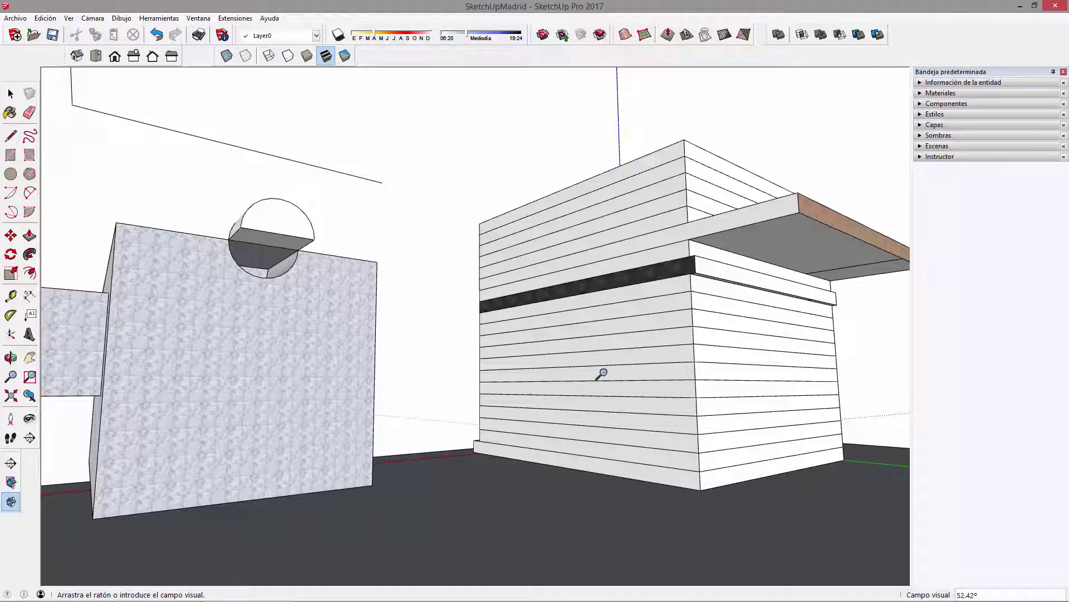
{"action": "left_click_drag", "start_coordinate": [596, 365], "coordinate": [618, 461]}
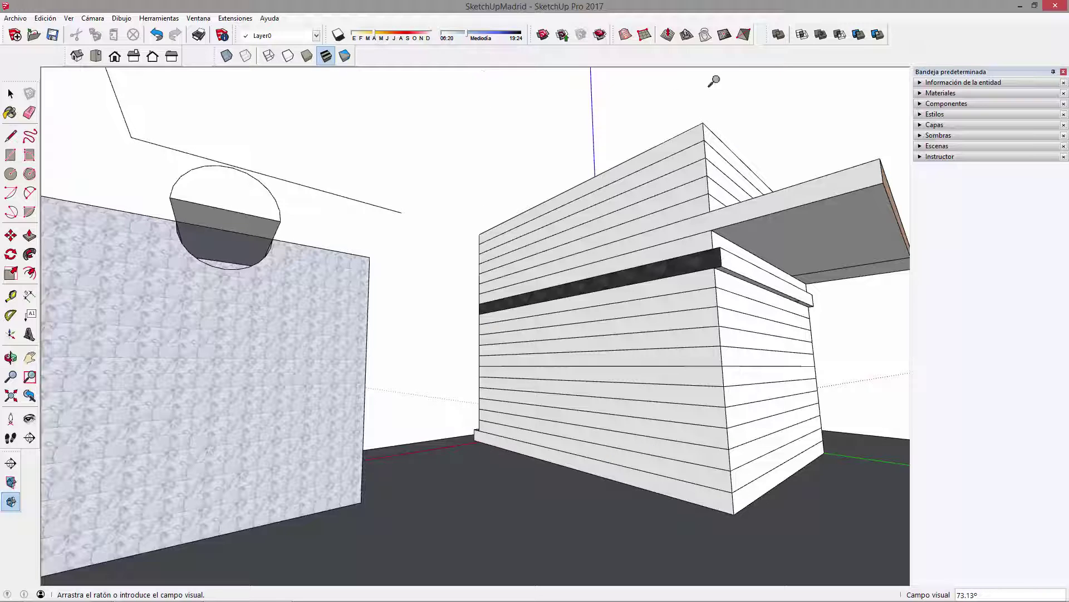
{"action": "middle_click_drag", "start_coordinate": [728, 353], "coordinate": [566, 333]}
{"action": "left_click_drag", "start_coordinate": [566, 333], "coordinate": [585, 386], "text": "shift"}
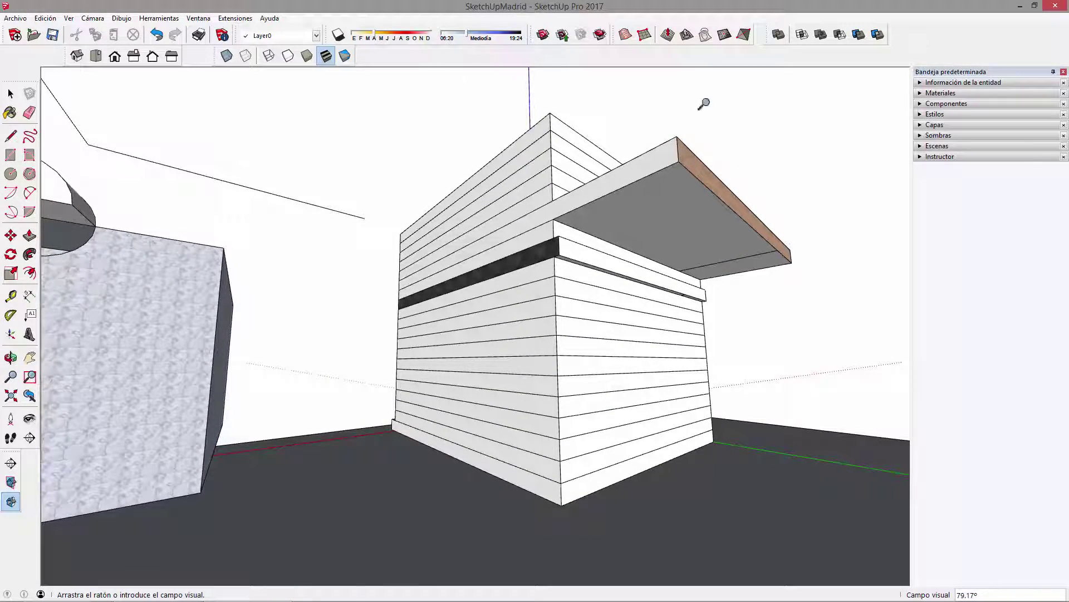
{"action": "middle_click_drag", "start_coordinate": [611, 349], "coordinate": [580, 312]}
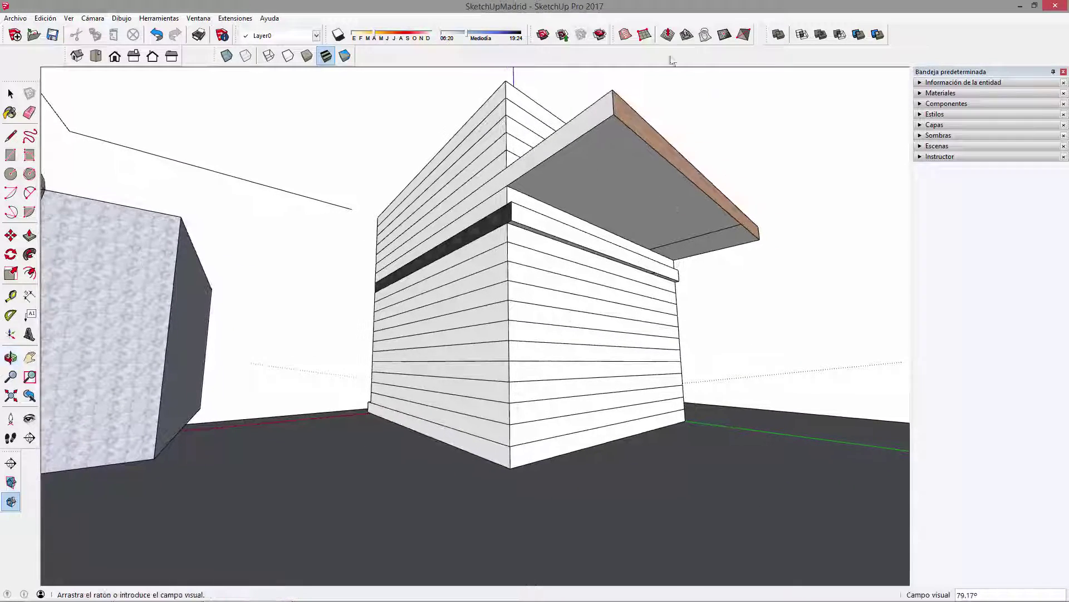
- Set the field of view for the striped box first to 35 degrees and again to 30 degrees
{"action": "left_click_drag", "start_coordinate": [530, 370], "coordinate": [533, 311], "text": "shift"}
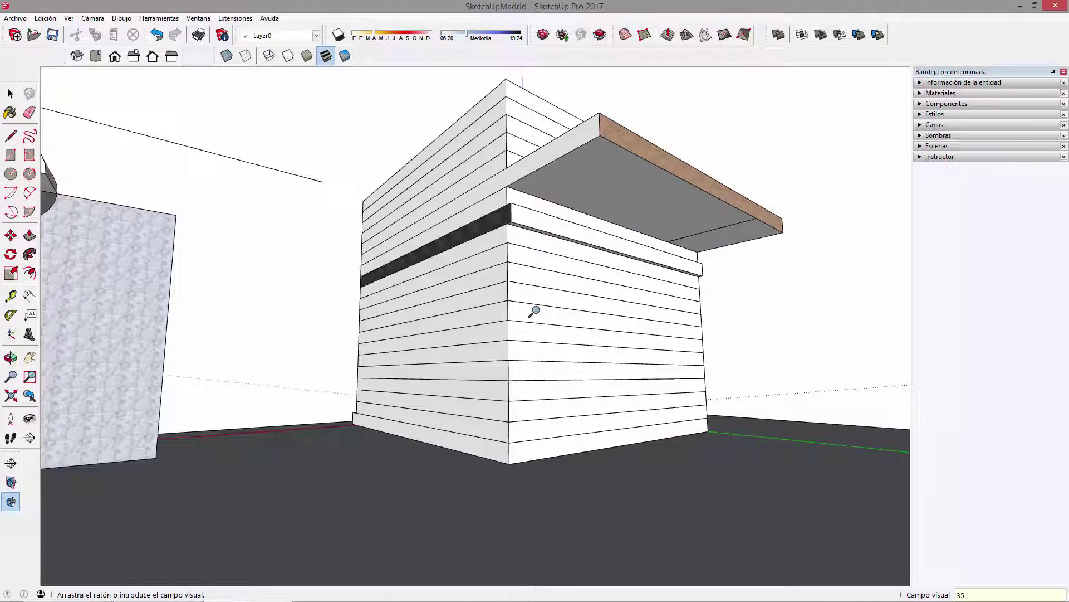
{"action": "key", "text": "Return"}
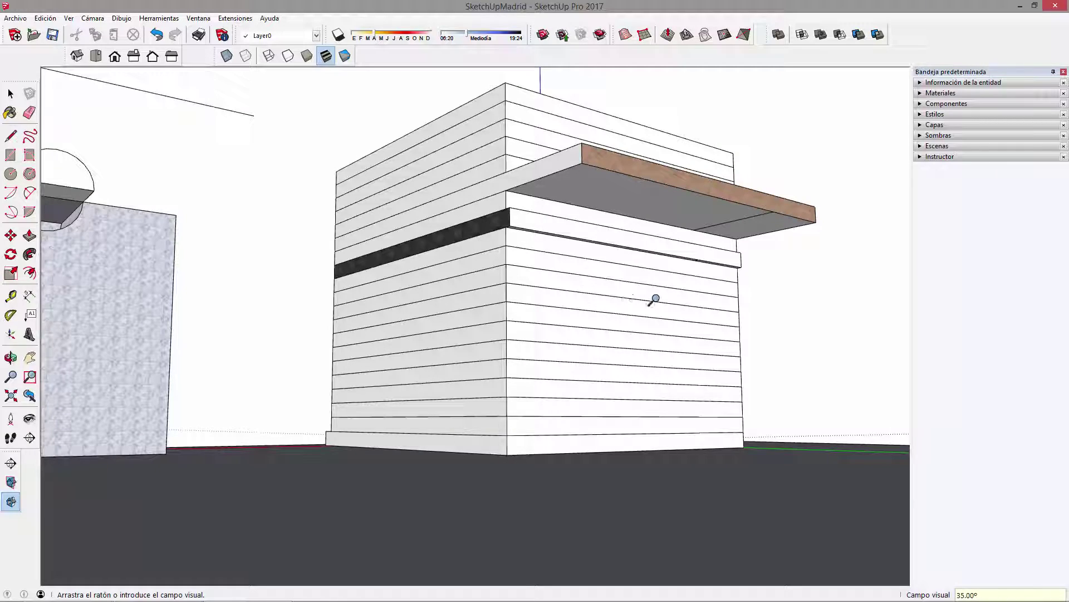
{"action": "key", "text": "Return"}
- Orbit around the striped box and widen the field of view freehand to about 55 degrees
{"action": "middle_click_drag", "start_coordinate": [564, 226], "coordinate": [602, 473]}
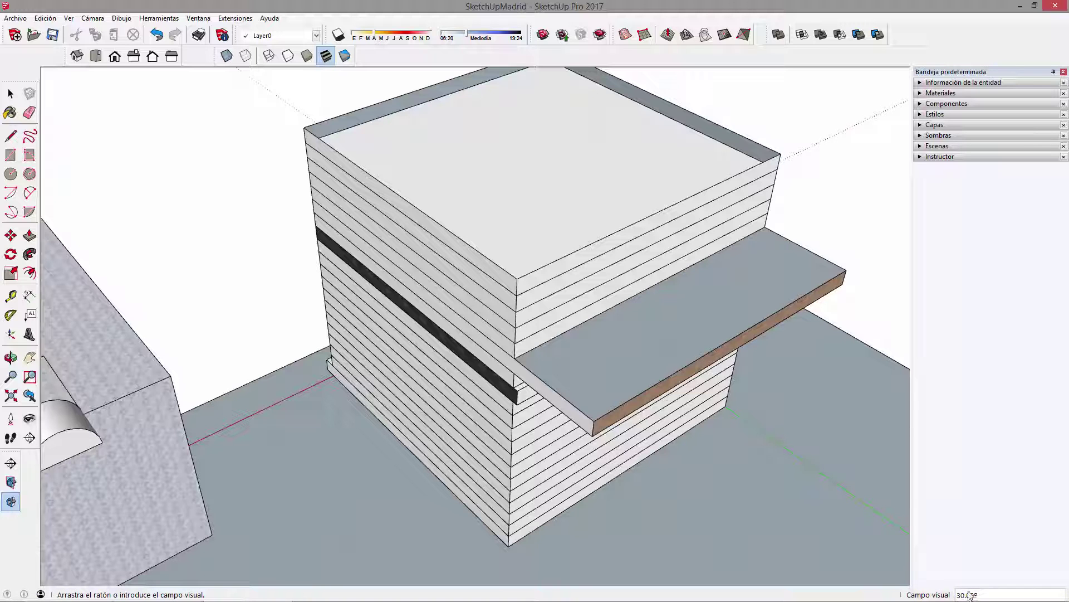
{"action": "middle_click_drag", "start_coordinate": [652, 445], "coordinate": [467, 406]}
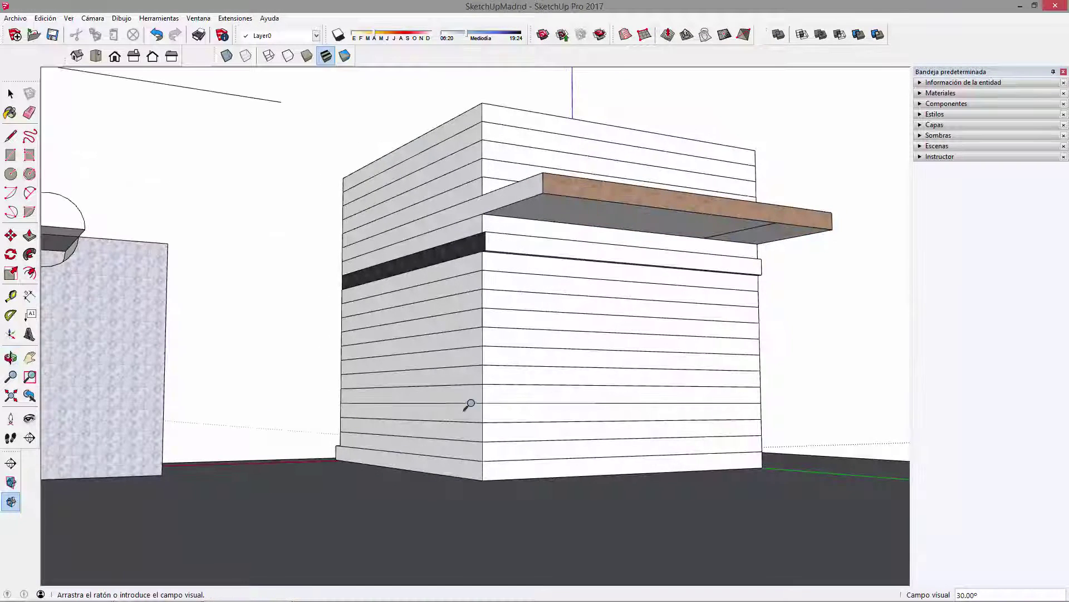
{"action": "left_click_drag", "start_coordinate": [505, 410], "coordinate": [518, 471]}
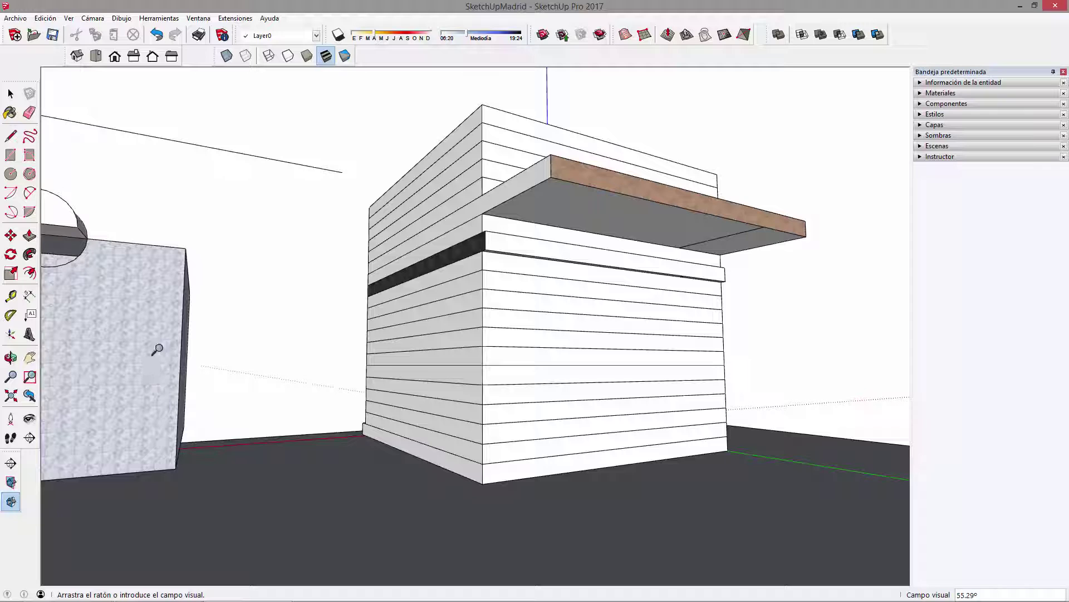
{"action": "middle_click_drag", "start_coordinate": [616, 336], "coordinate": [599, 349]}
- Delete the marble-textured cube's front face and move in close to its open interior
{"action": "middle_click_drag", "start_coordinate": [402, 75], "coordinate": [422, 335]}
{"action": "left_click", "coordinate": [359, 355]}
{"action": "key", "text": "Delete"}
{"action": "scroll", "coordinate": [324, 363], "scroll_direction": "up", "scroll_amount": 4}
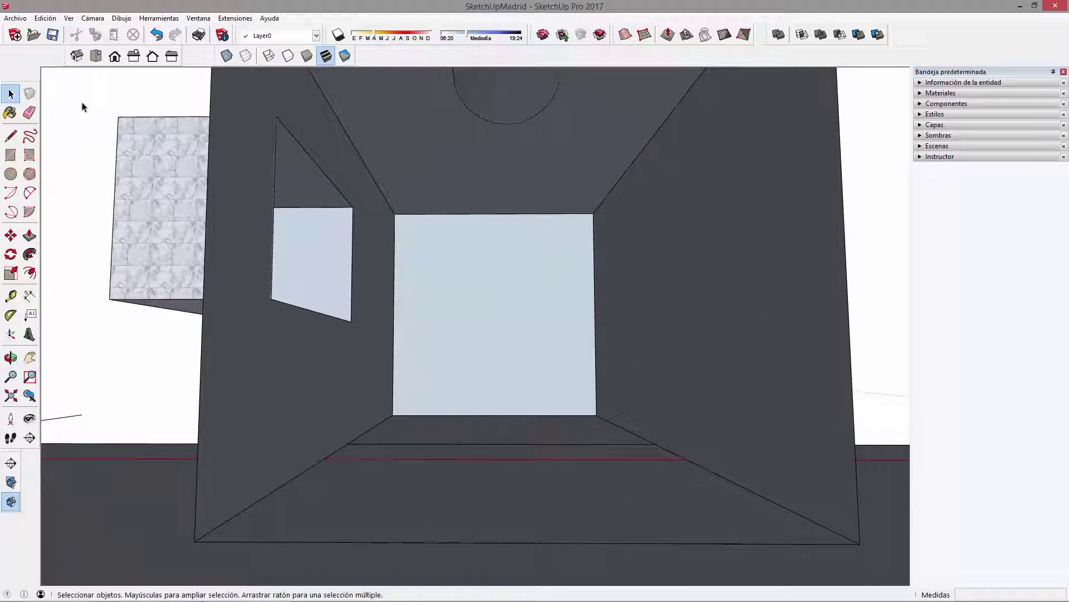
- Widen the field of view to about 68 degrees with the Field of View tool while facing the cube's interior
{"action": "left_click", "coordinate": [92, 18]}
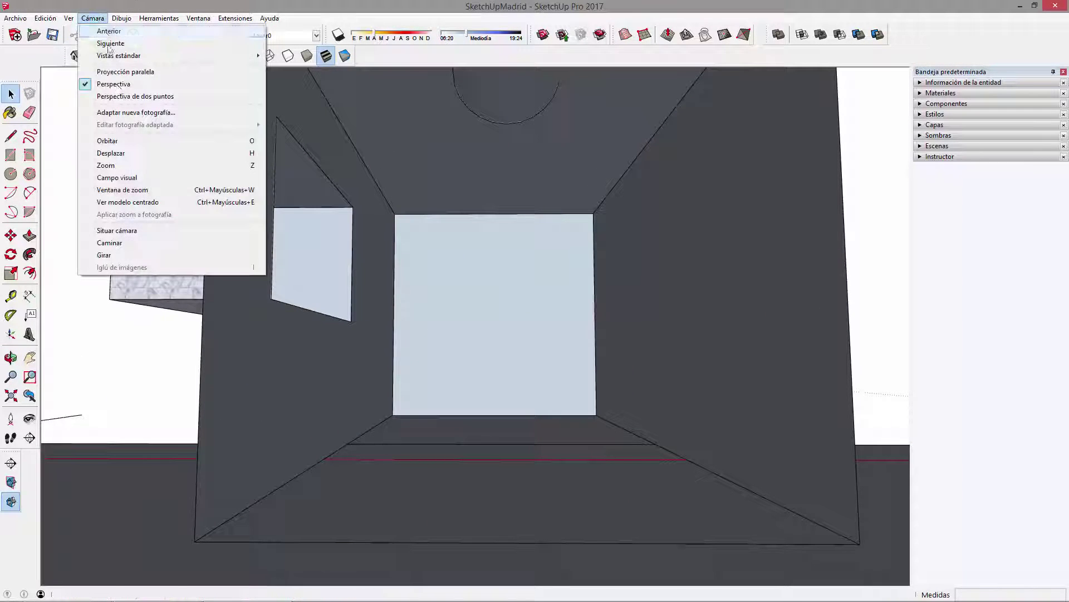
{"action": "left_click", "coordinate": [155, 177]}
{"action": "left_click_drag", "start_coordinate": [460, 271], "coordinate": [348, 296]}
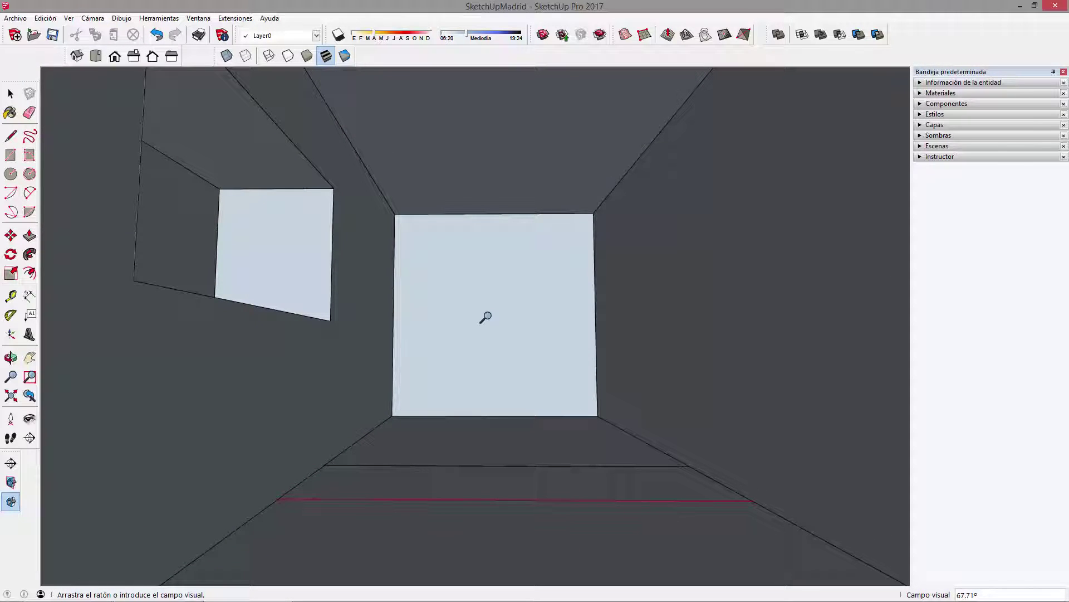
{"action": "scroll", "coordinate": [487, 317], "scroll_direction": "down", "scroll_amount": 1}
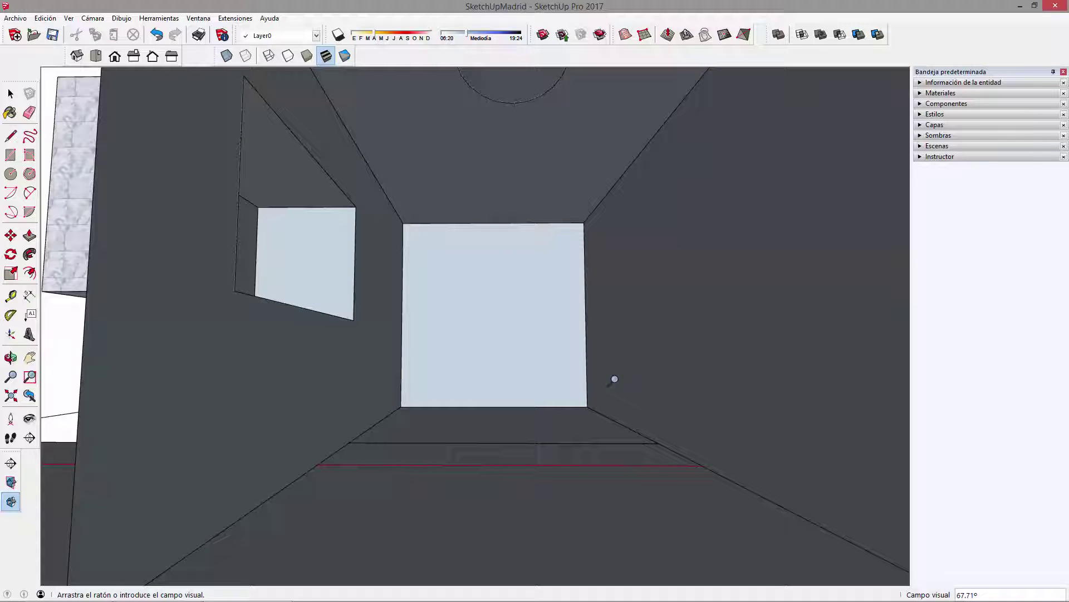
- Set the field of view to 30 degrees and return to an elevated overview of both volumes
{"action": "type", "text": "30"}
{"action": "key", "text": "Return"}
{"action": "middle_click_drag", "start_coordinate": [569, 271], "coordinate": [714, 421]}
{"action": "scroll", "coordinate": [425, 332], "scroll_direction": "down", "scroll_amount": 5}
{"action": "key", "text": "space"}
{"action": "scroll", "coordinate": [351, 239], "scroll_direction": "down", "scroll_amount": 4}
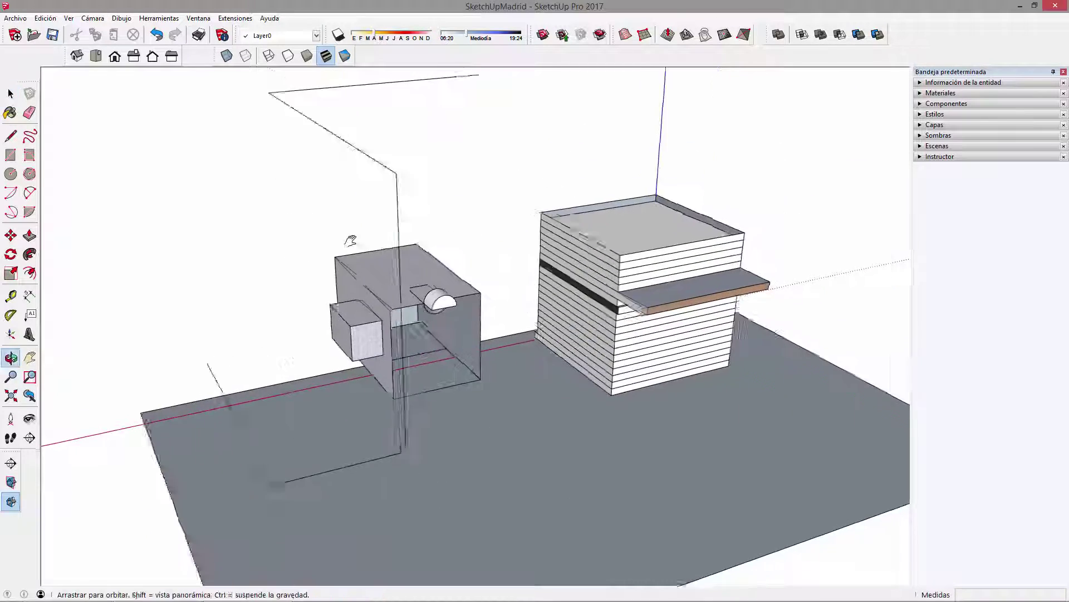
{"action": "scroll", "coordinate": [363, 277], "scroll_direction": "up", "scroll_amount": 4}
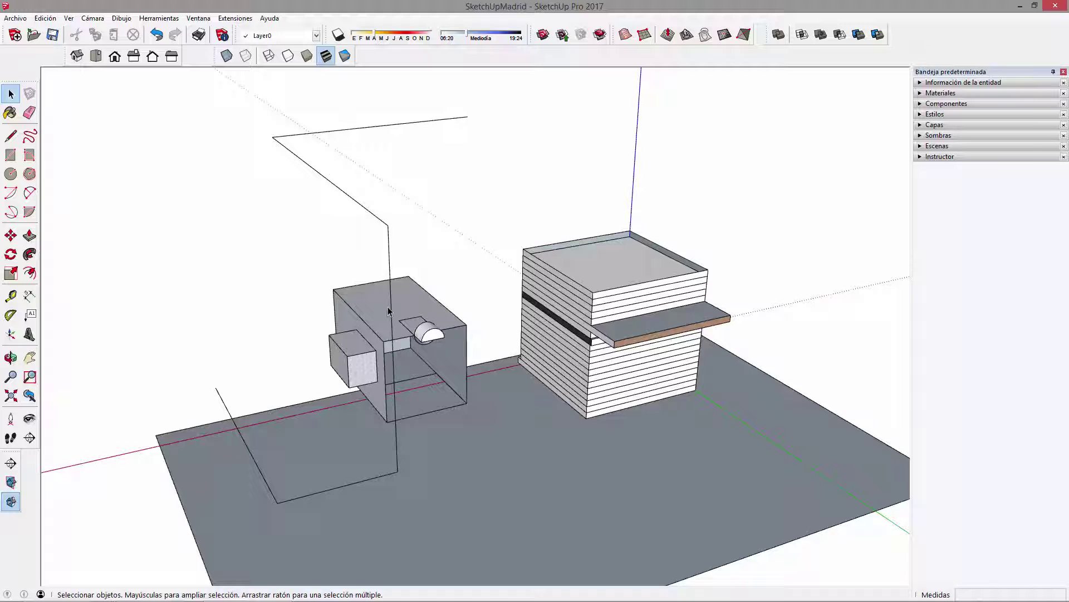
{"action": "middle_click_drag", "start_coordinate": [454, 322], "coordinate": [494, 341]}
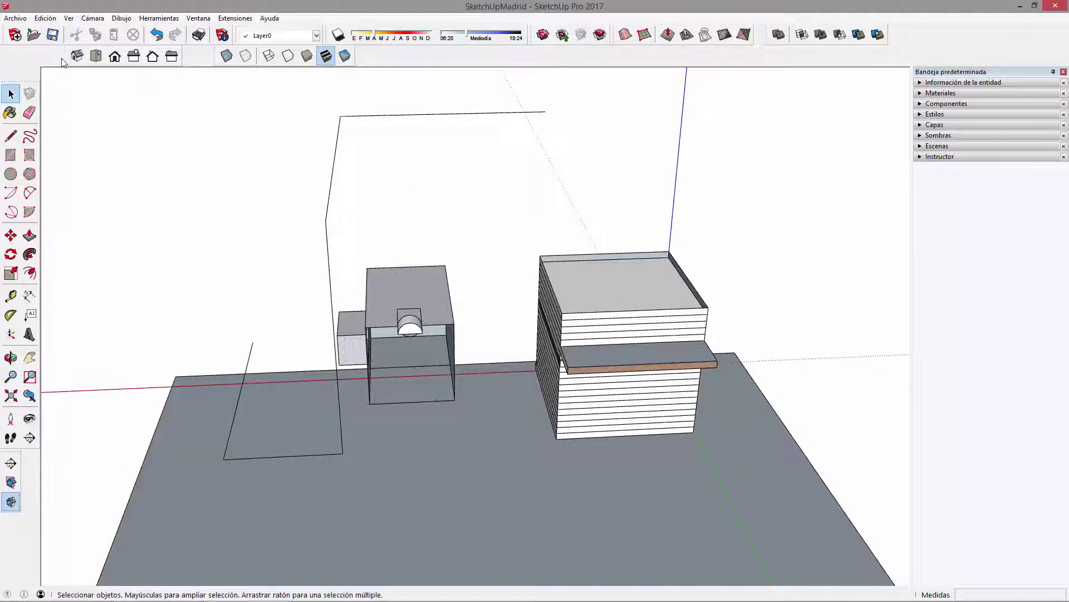
{"action": "left_click", "coordinate": [92, 18]}
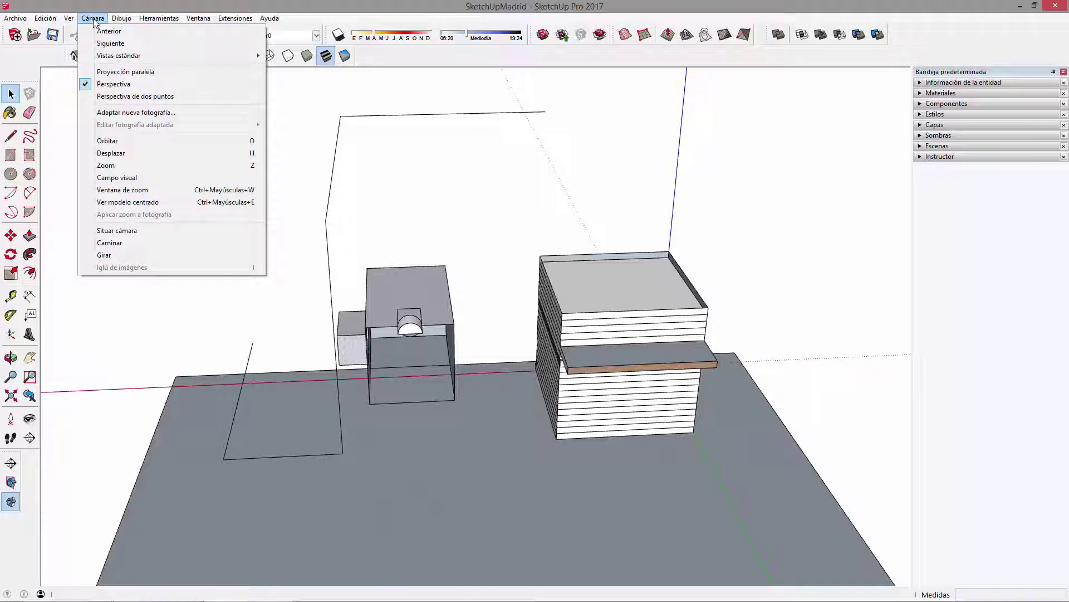
{"action": "left_click", "coordinate": [339, 59]}
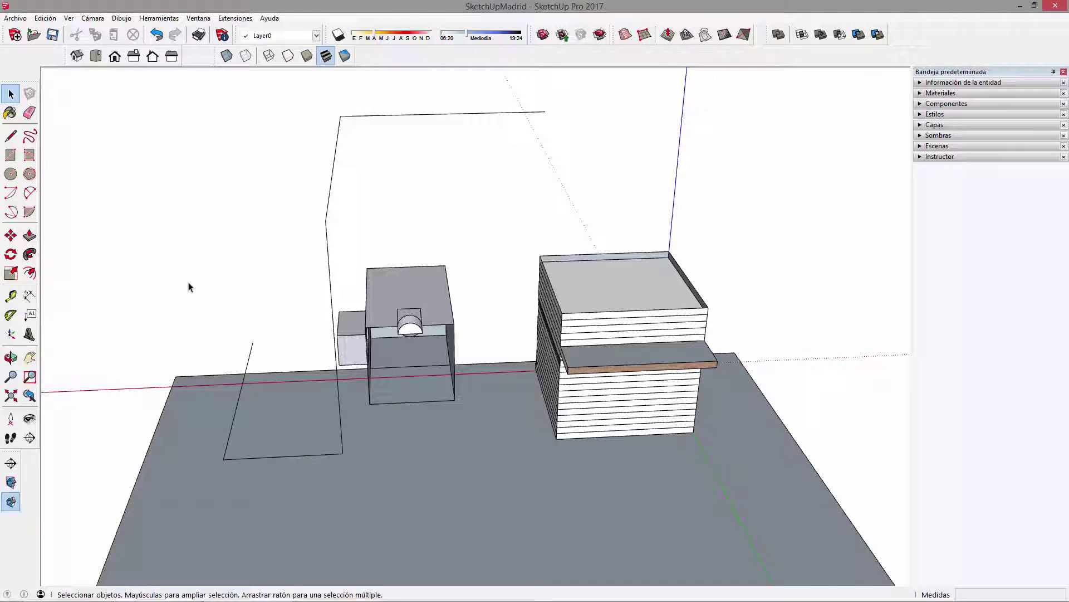
{"action": "middle_click_drag", "start_coordinate": [510, 398], "coordinate": [469, 412]}
{"action": "middle_click_drag", "start_coordinate": [615, 438], "coordinate": [327, 306]}
{"action": "scroll", "coordinate": [546, 420], "scroll_direction": "up", "scroll_amount": 4}
{"action": "scroll", "coordinate": [546, 420], "scroll_direction": "down", "scroll_amount": 4}
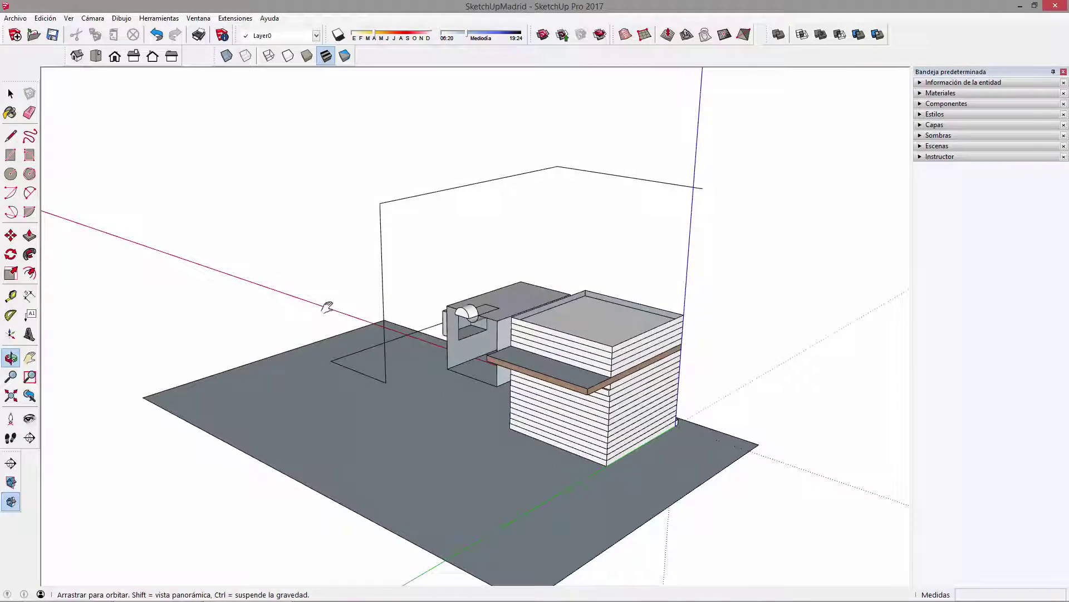
{"action": "left_click_drag", "start_coordinate": [208, 142], "coordinate": [635, 374]}
{"action": "middle_click_drag", "start_coordinate": [802, 487], "coordinate": [789, 448]}
{"action": "left_click", "coordinate": [789, 449]}
{"action": "scroll", "coordinate": [678, 316], "scroll_direction": "up", "scroll_amount": 2}
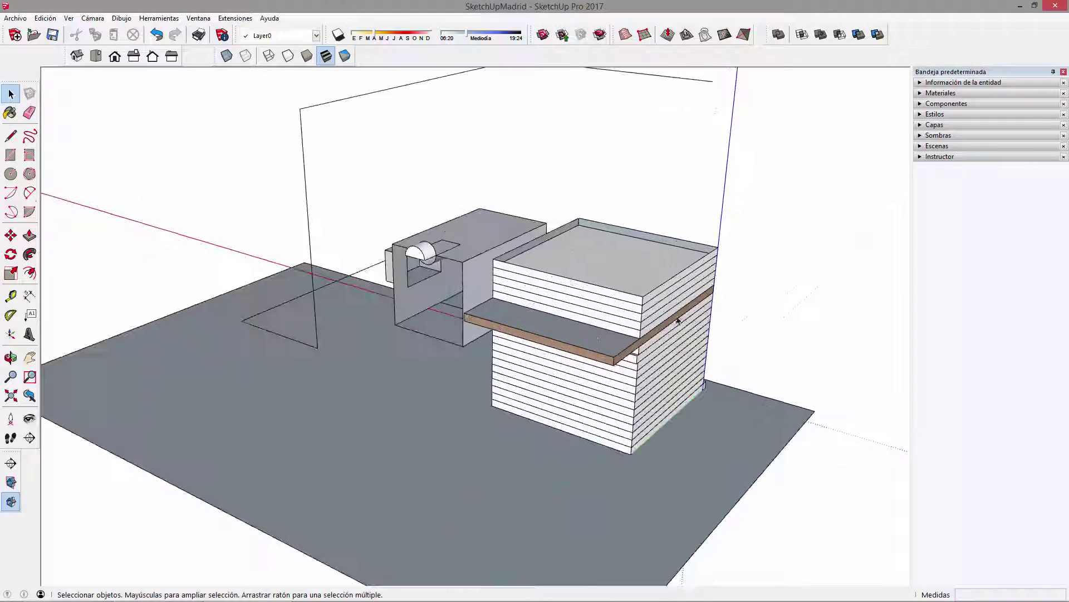
- Orbit around the two volumes, comparing them from the wood-edged canopy side and from the open cube side
{"action": "middle_click_drag", "start_coordinate": [473, 353], "coordinate": [557, 354], "text": "shift"}
{"action": "scroll", "coordinate": [557, 359], "scroll_direction": "up", "scroll_amount": 2}
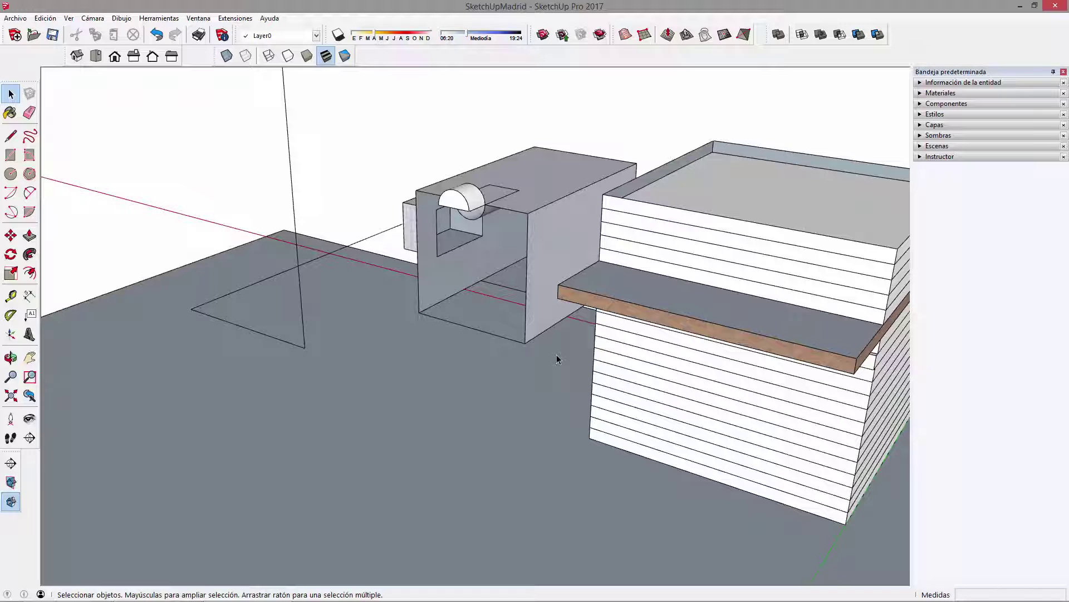
{"action": "mouse_move", "coordinate": [626, 353]}
{"action": "middle_mouse_down"}
{"action": "mouse_move", "coordinate": [494, 341]}
{"action": "mouse_move", "coordinate": [680, 341]}
{"action": "mouse_move", "coordinate": [461, 390]}
{"action": "mouse_move", "coordinate": [618, 373]}
{"action": "middle_mouse_up"}
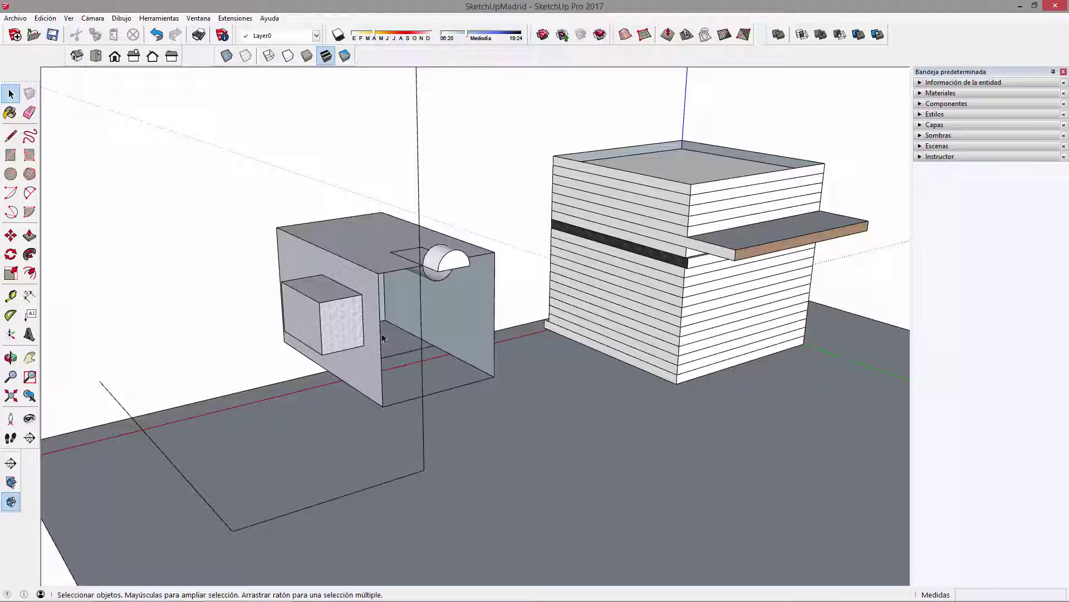
{"action": "middle_click_drag", "start_coordinate": [754, 282], "coordinate": [637, 351]}
{"action": "middle_click_drag", "start_coordinate": [421, 383], "coordinate": [440, 370]}
{"action": "middle_click_drag", "start_coordinate": [664, 329], "coordinate": [596, 329]}
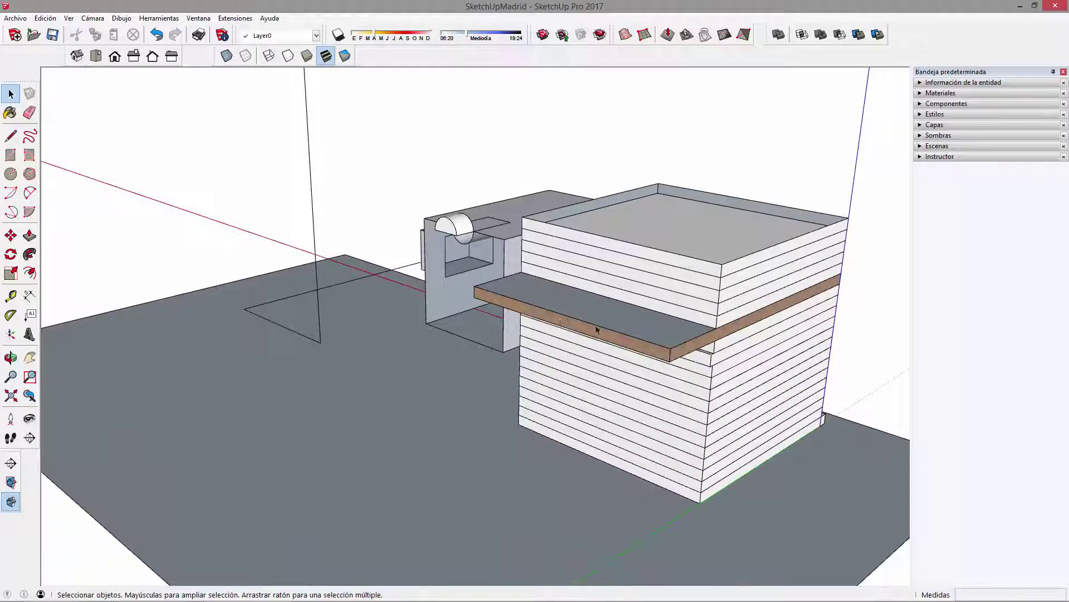
{"action": "middle_click_drag", "start_coordinate": [618, 336], "coordinate": [689, 363]}
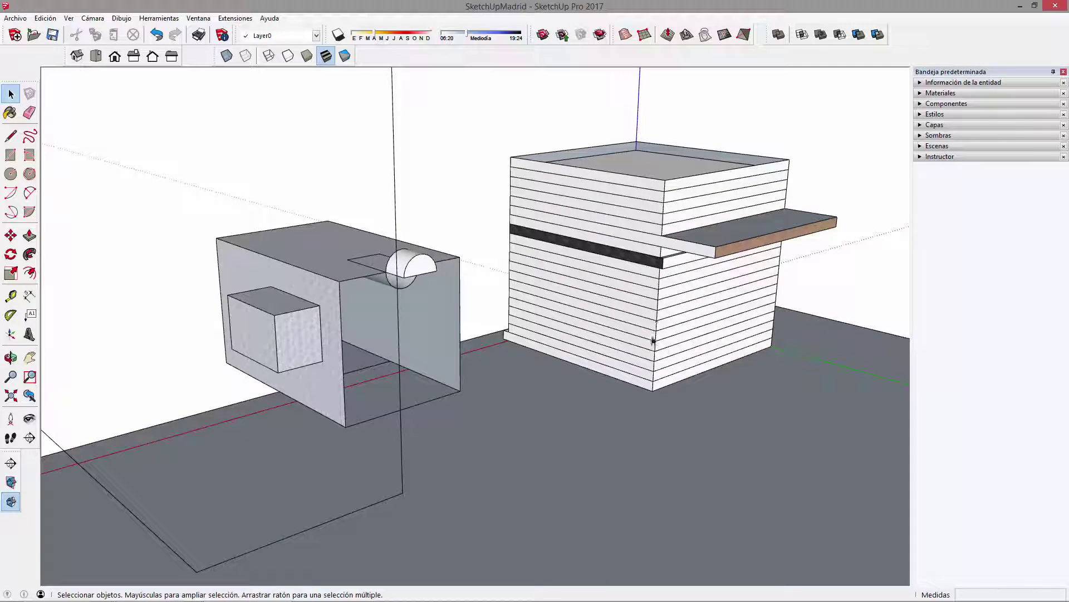
- Select individual strip faces one after another on the striped box's wall below the dark band
{"action": "left_click", "coordinate": [653, 317]}
{"action": "scroll", "coordinate": [653, 317], "scroll_direction": "up", "scroll_amount": 5}
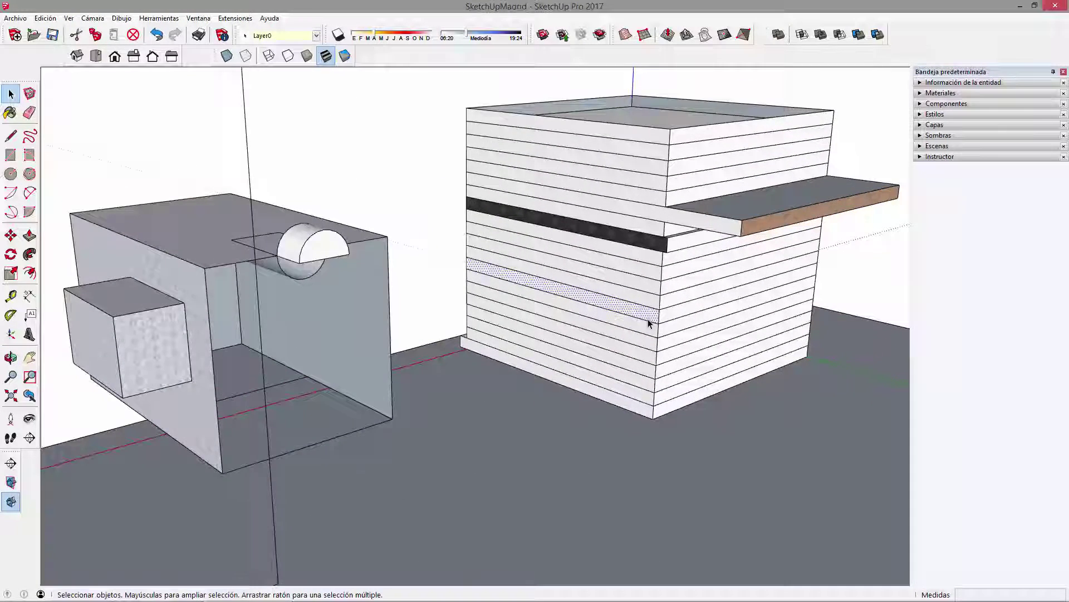
{"action": "left_click", "coordinate": [652, 301]}
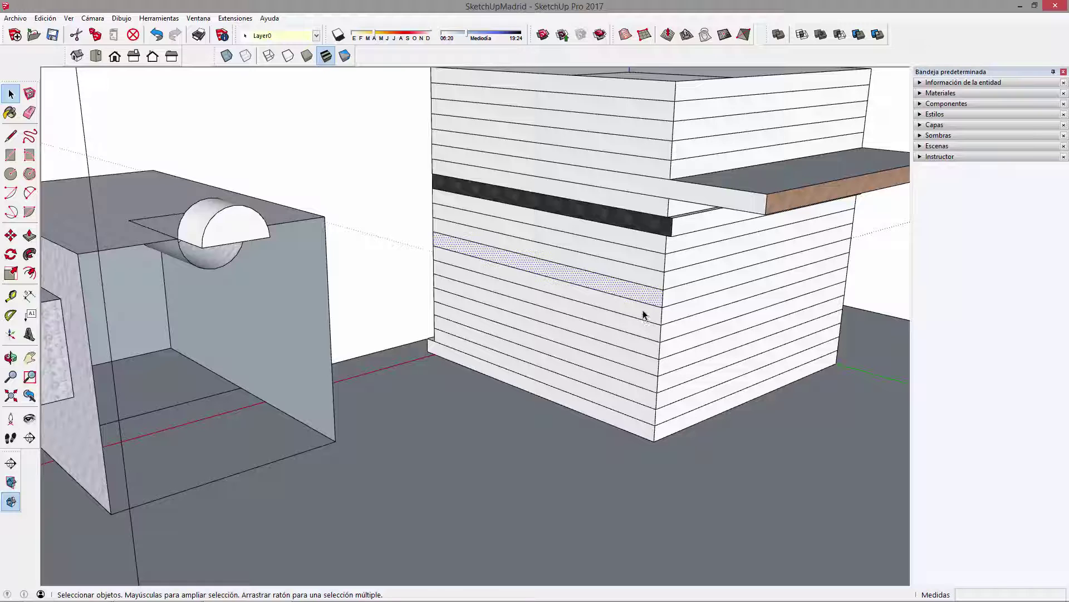
{"action": "left_click", "coordinate": [646, 316]}
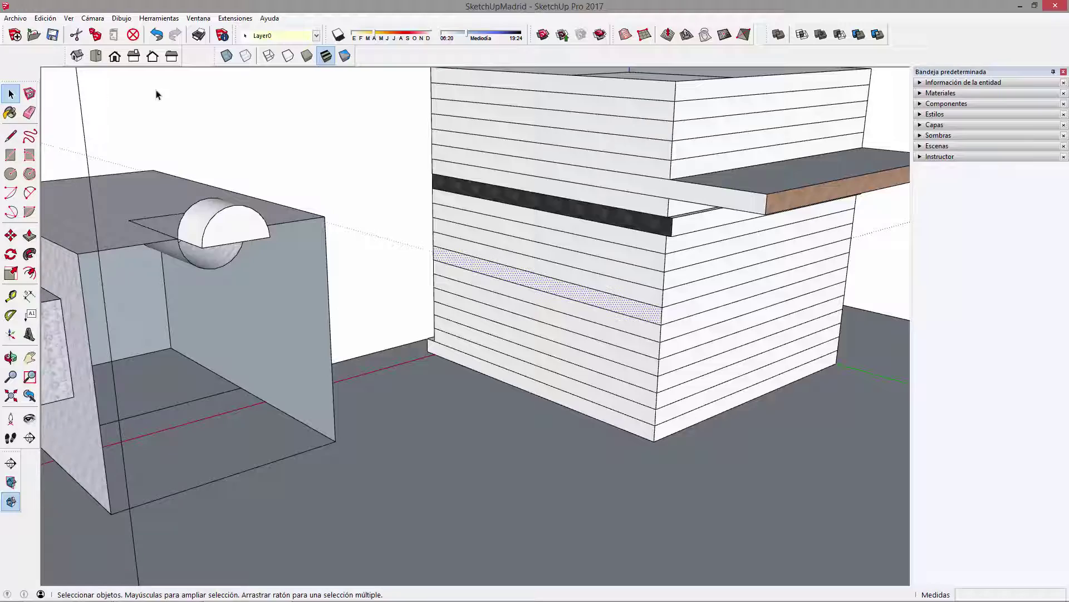
- Orbit to the opposite side of the striped box and select a strip face on the wall along the green axis
{"action": "middle_click_drag", "start_coordinate": [654, 274], "coordinate": [528, 474]}
{"action": "middle_click_drag", "start_coordinate": [744, 484], "coordinate": [509, 411]}
{"action": "middle_click_drag", "start_coordinate": [543, 378], "coordinate": [375, 315]}
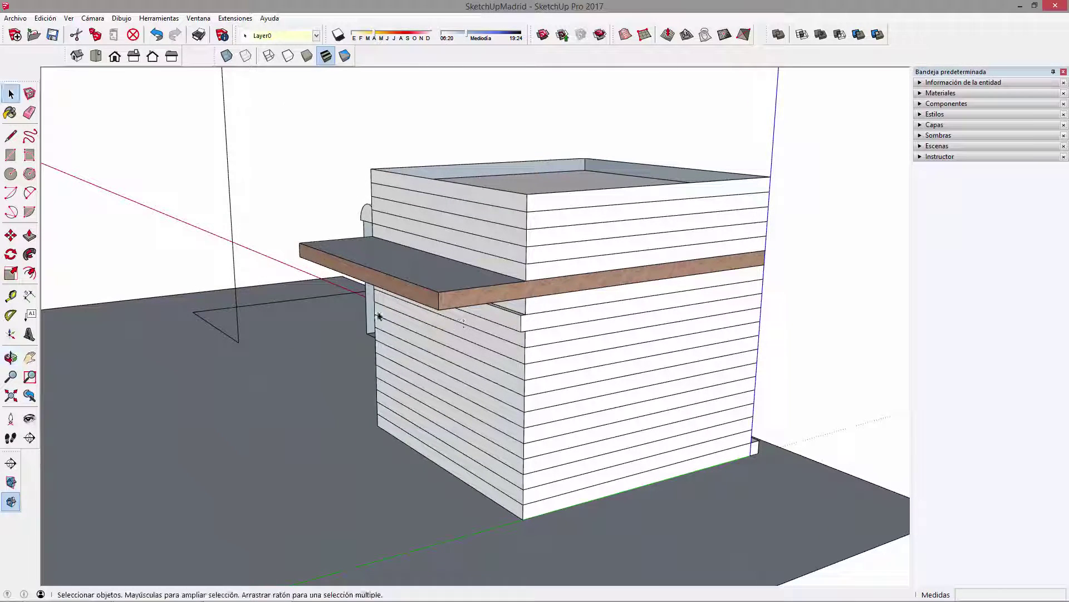
{"action": "left_click", "coordinate": [549, 408]}
{"action": "middle_click_drag", "start_coordinate": [549, 406], "coordinate": [591, 401]}
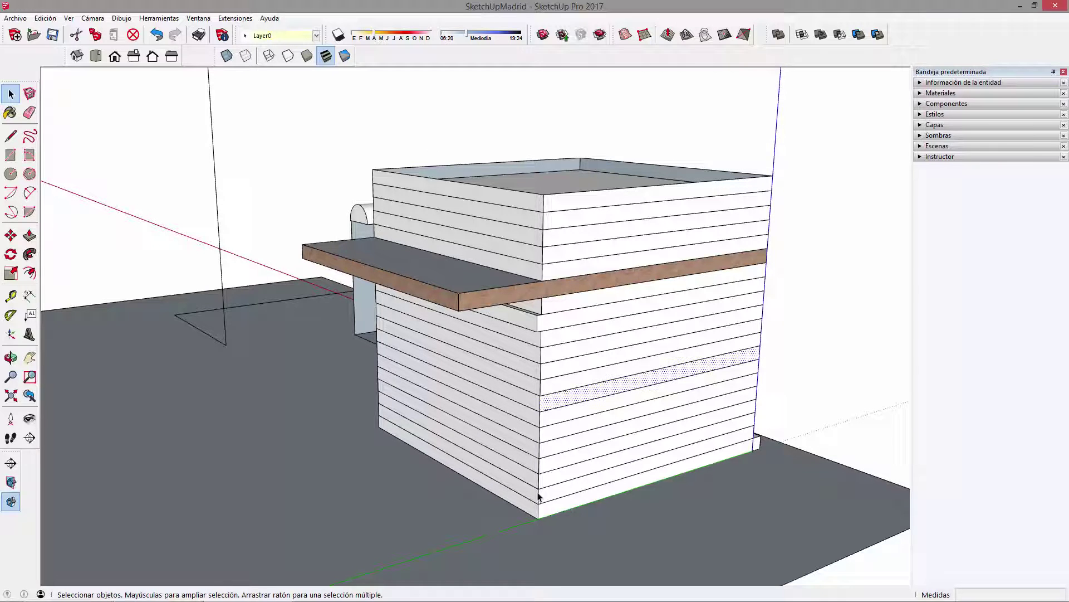
{"action": "middle_click_drag", "start_coordinate": [547, 460], "coordinate": [611, 453]}
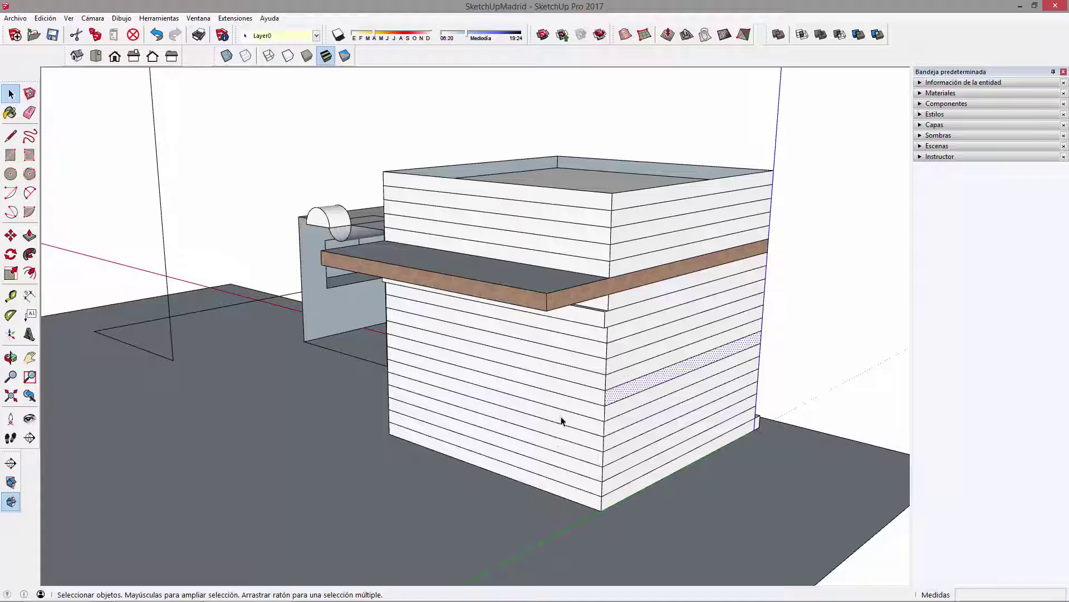
- Return to the view of both volumes and select a strip face low on the striped box's wall beneath the canopy
{"action": "middle_click_drag", "start_coordinate": [563, 423], "coordinate": [680, 403]}
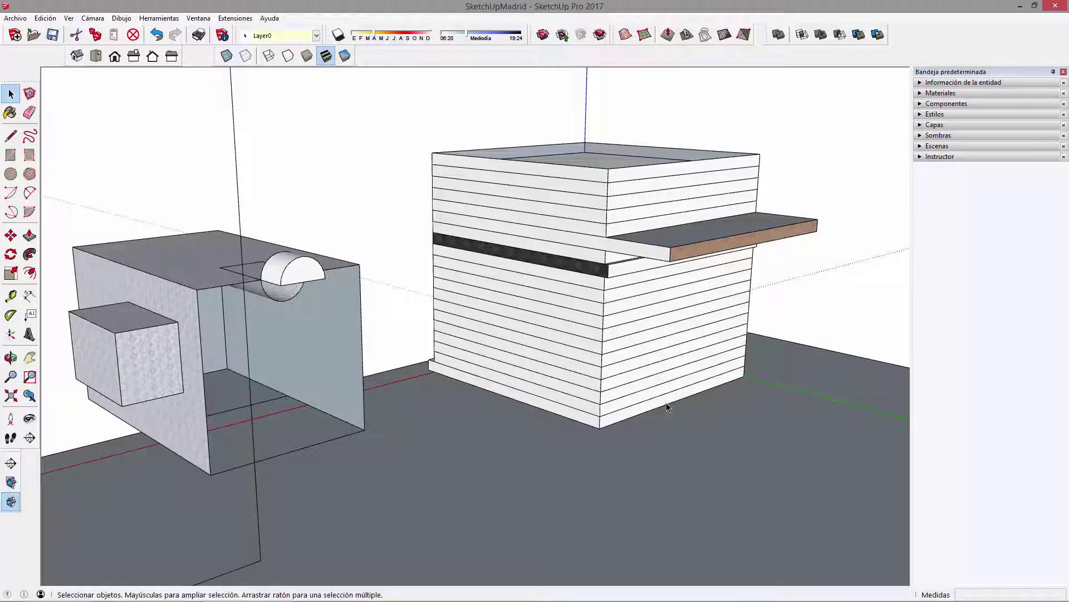
{"action": "scroll", "coordinate": [633, 387], "scroll_direction": "up", "scroll_amount": 3}
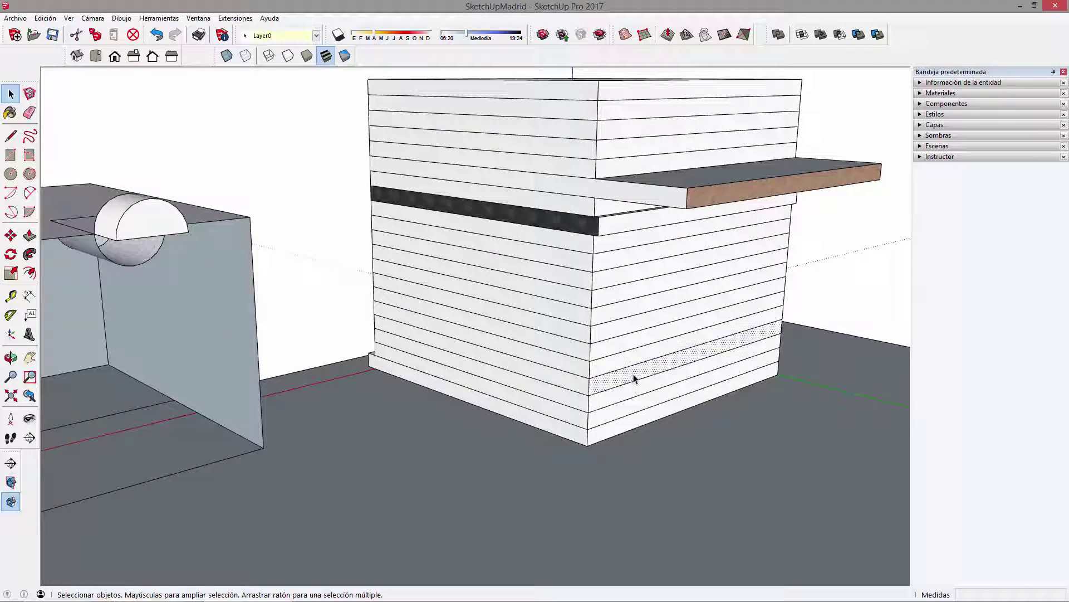
{"action": "scroll", "coordinate": [633, 385], "scroll_direction": "down", "scroll_amount": 3}
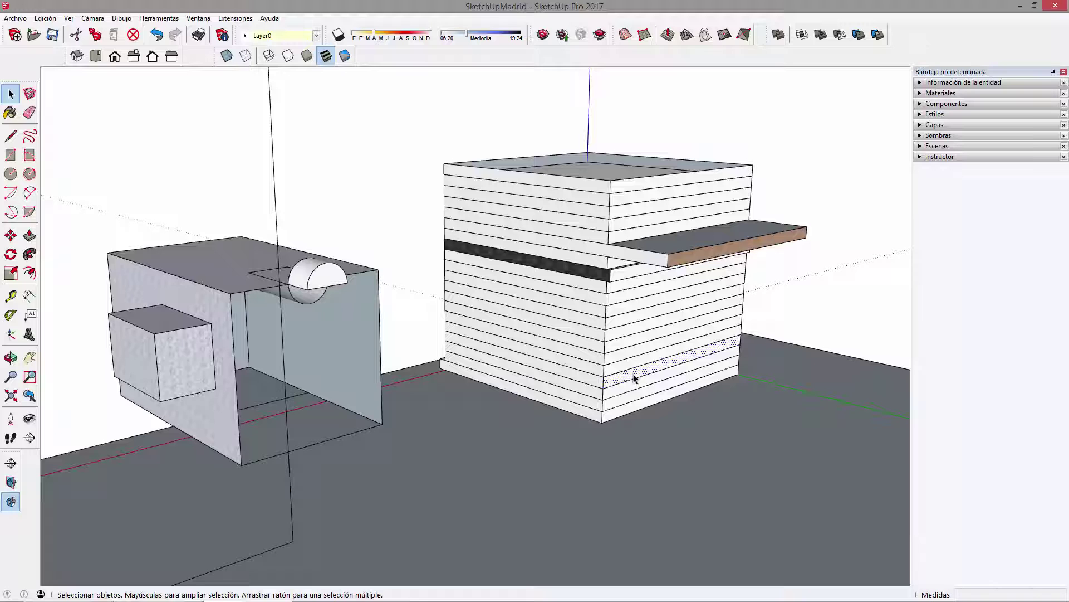
{"action": "scroll", "coordinate": [516, 318], "scroll_direction": "down", "scroll_amount": 3}
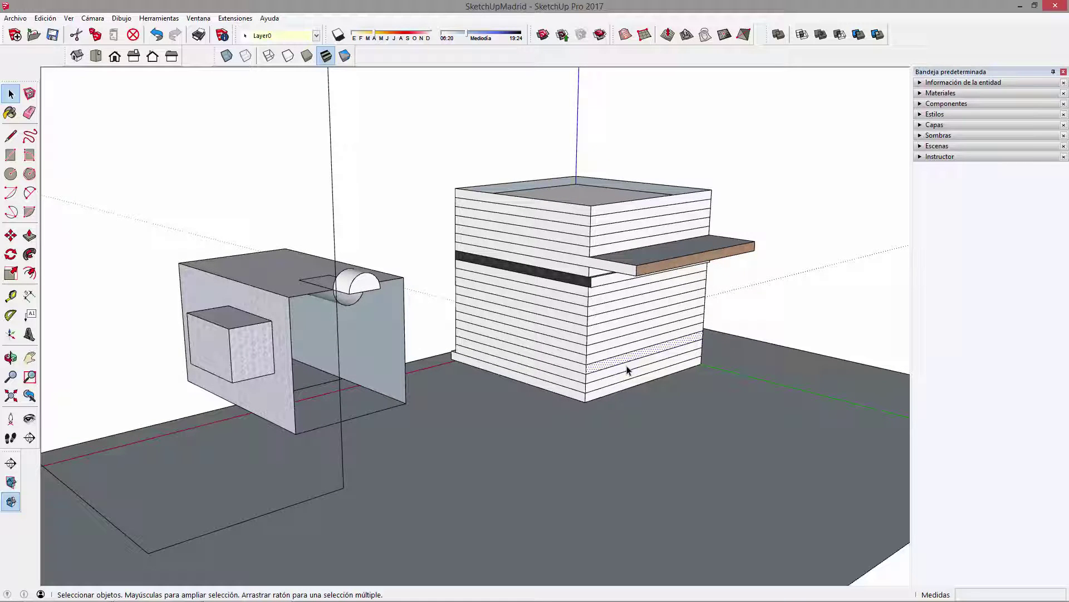